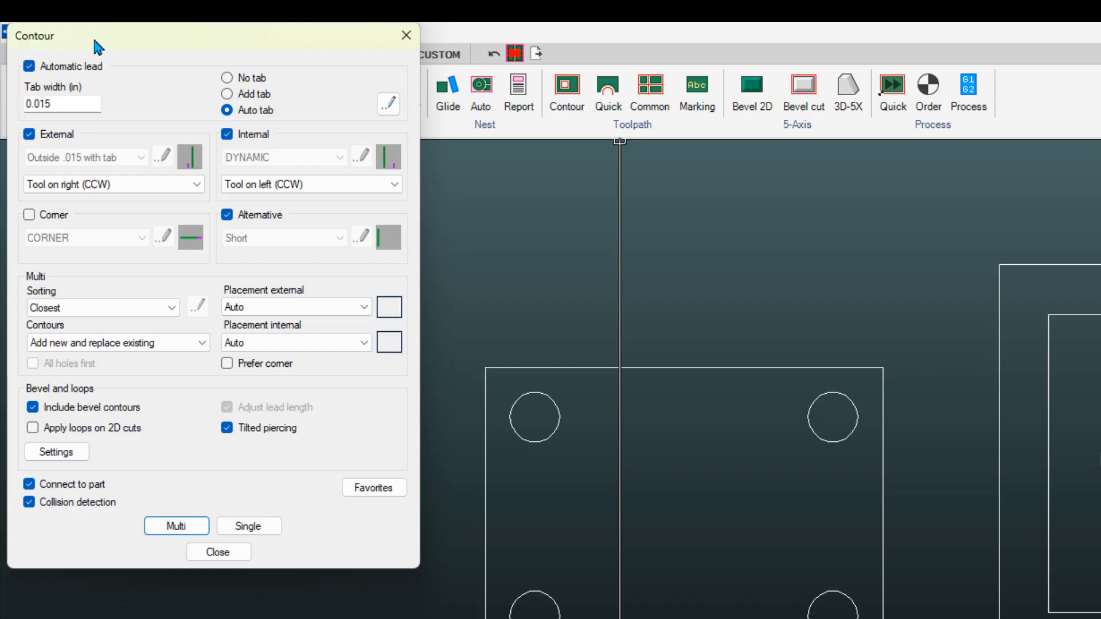
Step: Open the X-1530 R2 machine's default lead algorithm script from its Various settings and look over the header comments and variables
click(219, 552)
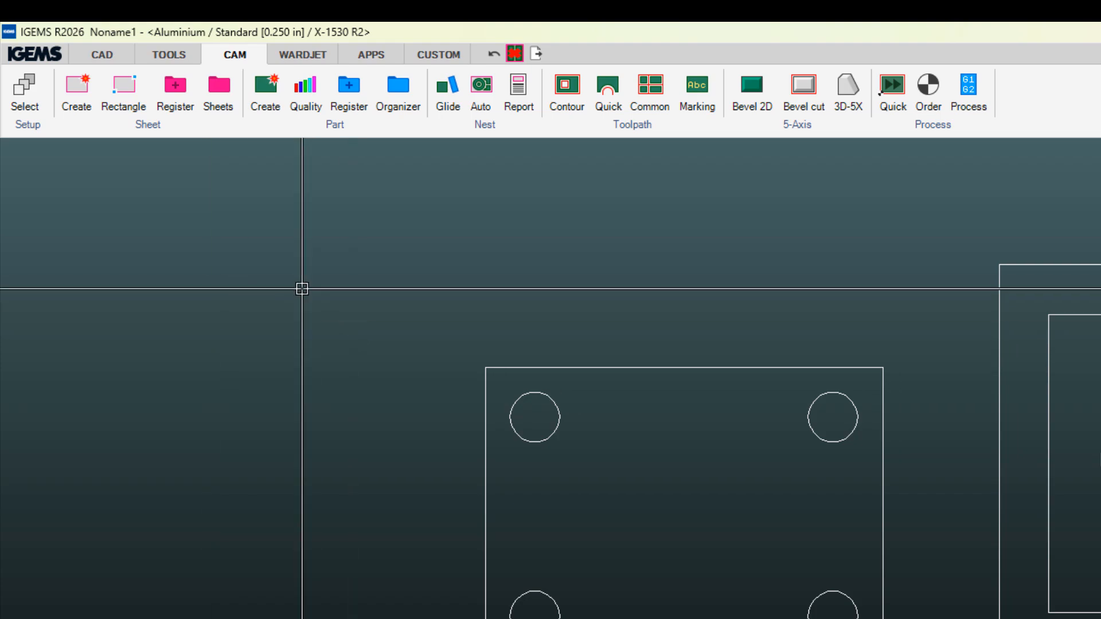
click(25, 95)
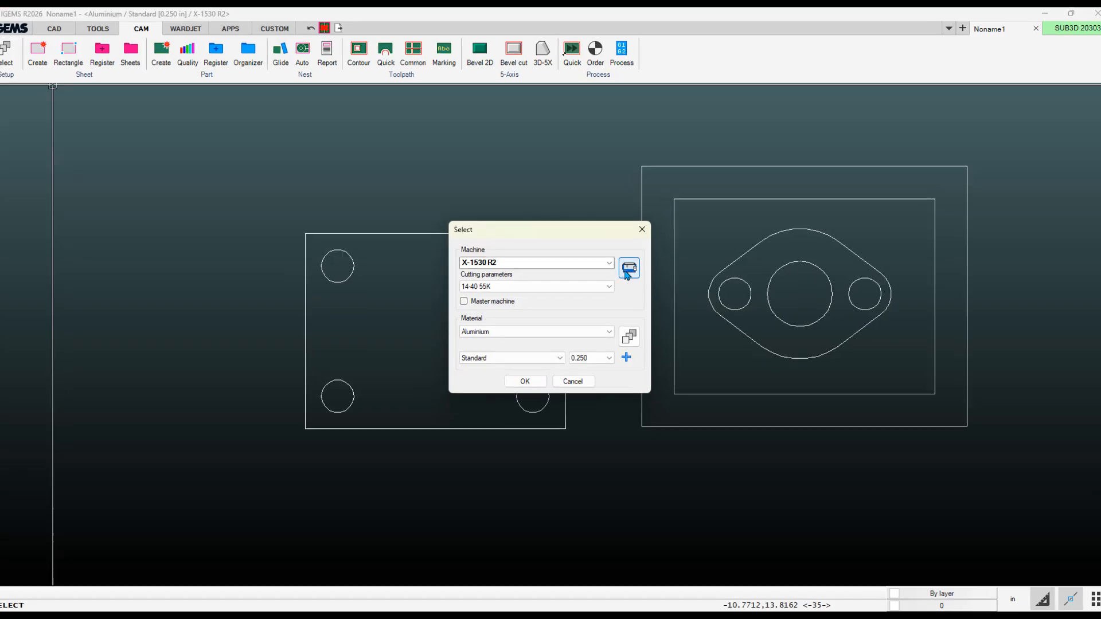
click(628, 270)
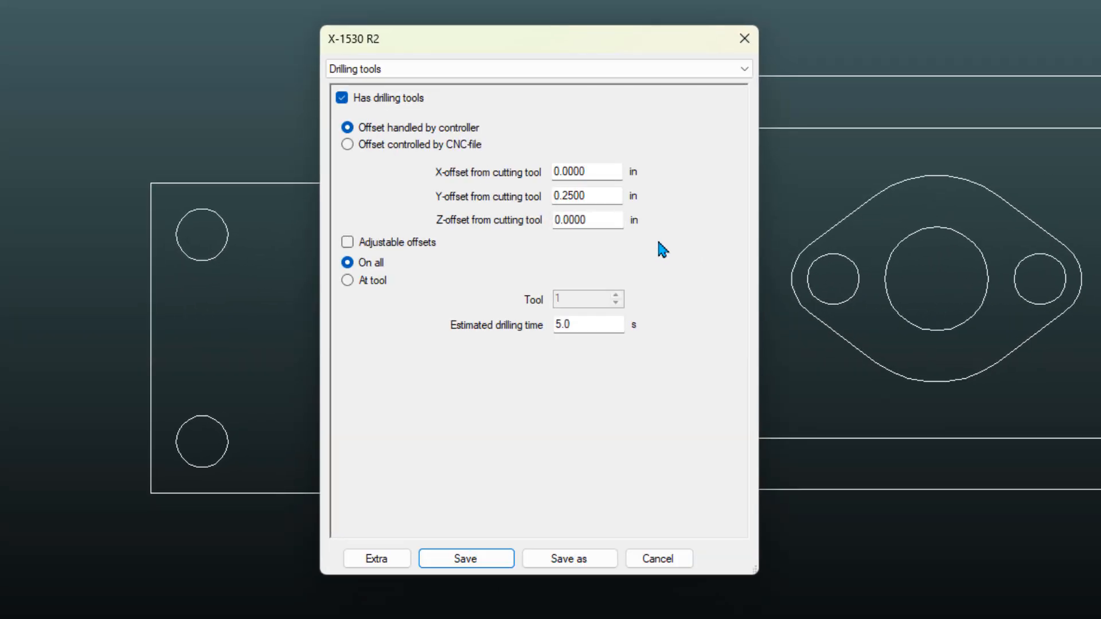
click(607, 70)
click(355, 232)
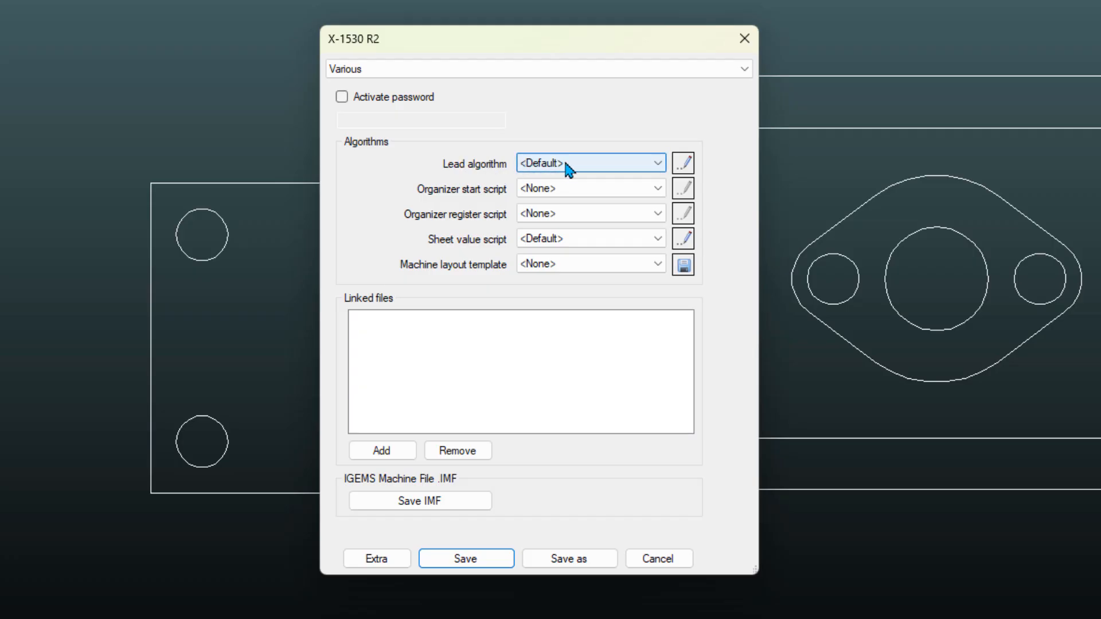
click(683, 165)
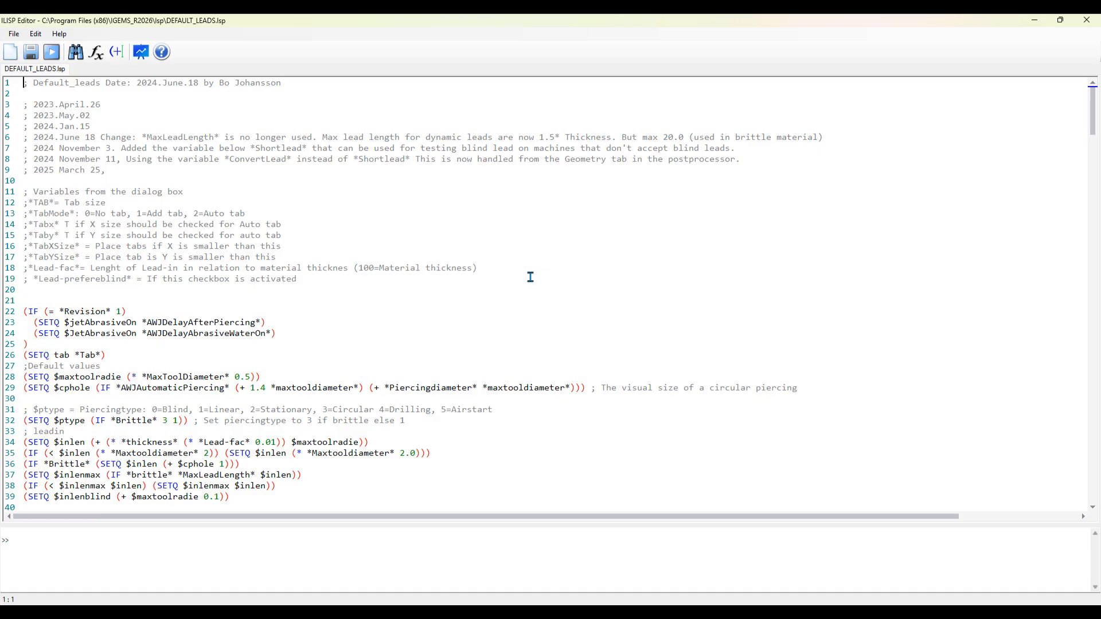
scroll(531, 277, down, 4)
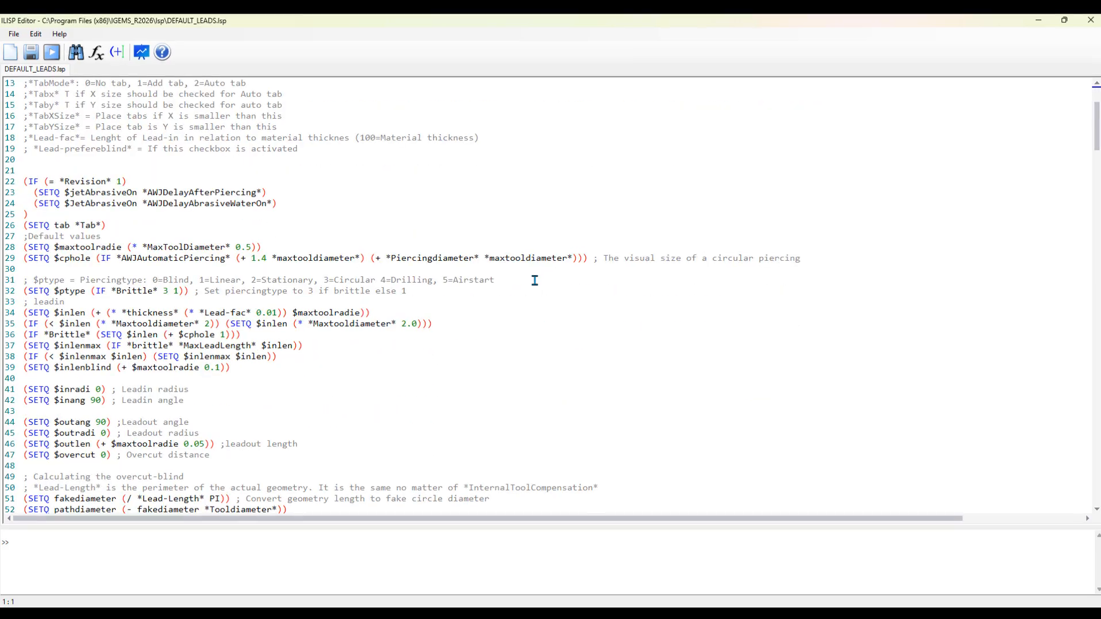
scroll(536, 278, up, 4)
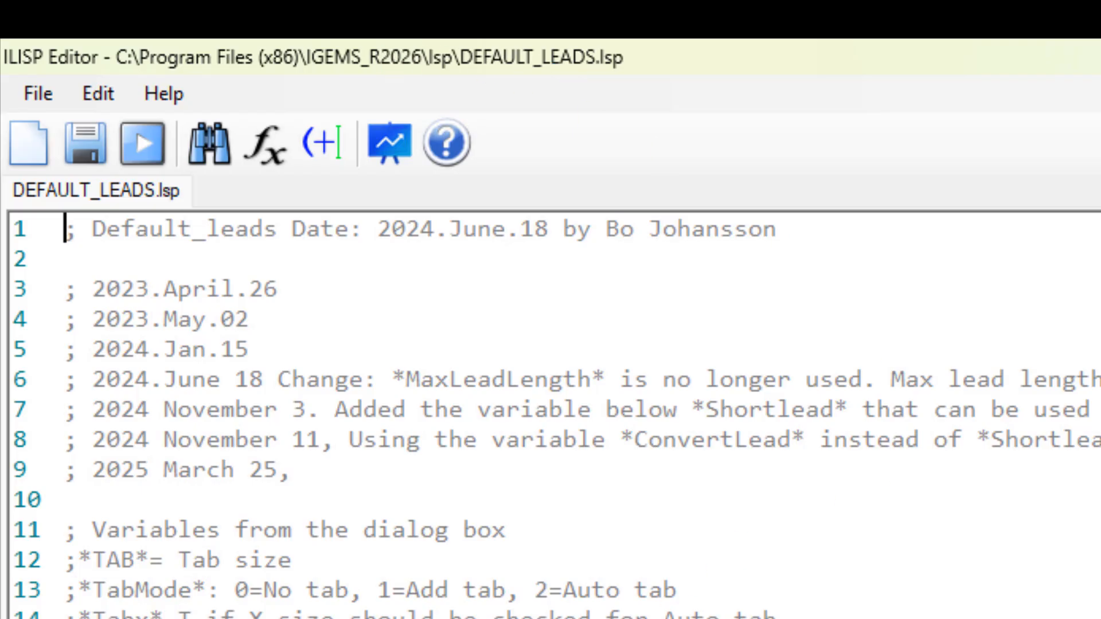
scroll(550, 413, down, 2)
scroll(550, 413, up, 2)
click(973, 229)
Step: Start saving a copy of the script, choosing the folder C:\ProgramData\IGEMS Software\IGEMS\26.0.0.0\Shared\Algorithms\Leads as its location
click(46, 102)
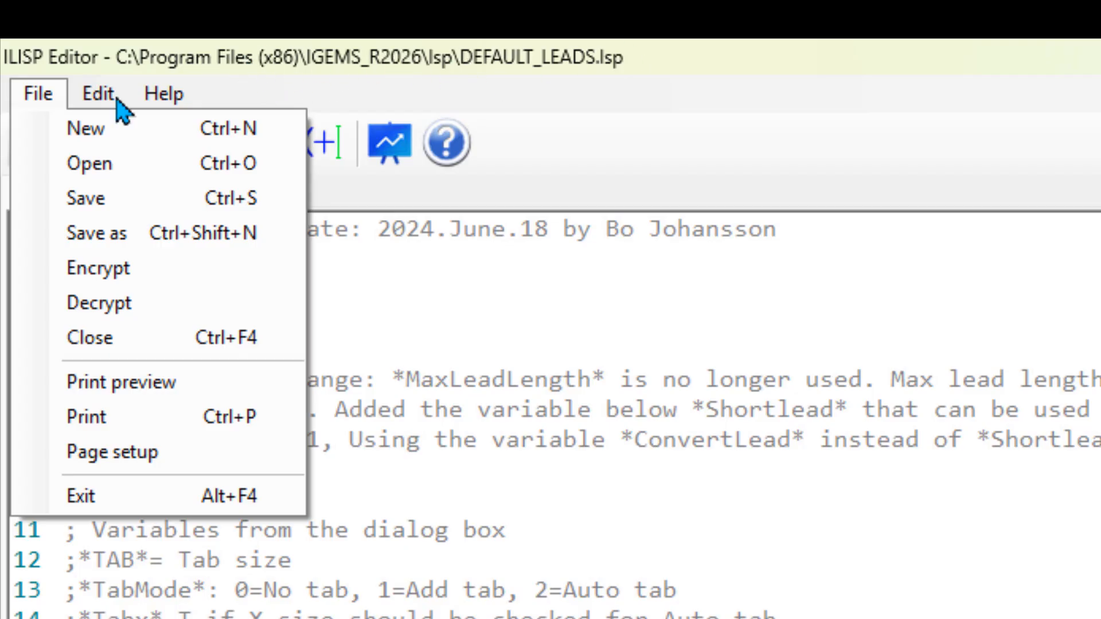
mouse_move(100, 95)
mouse_move(53, 102)
click(93, 231)
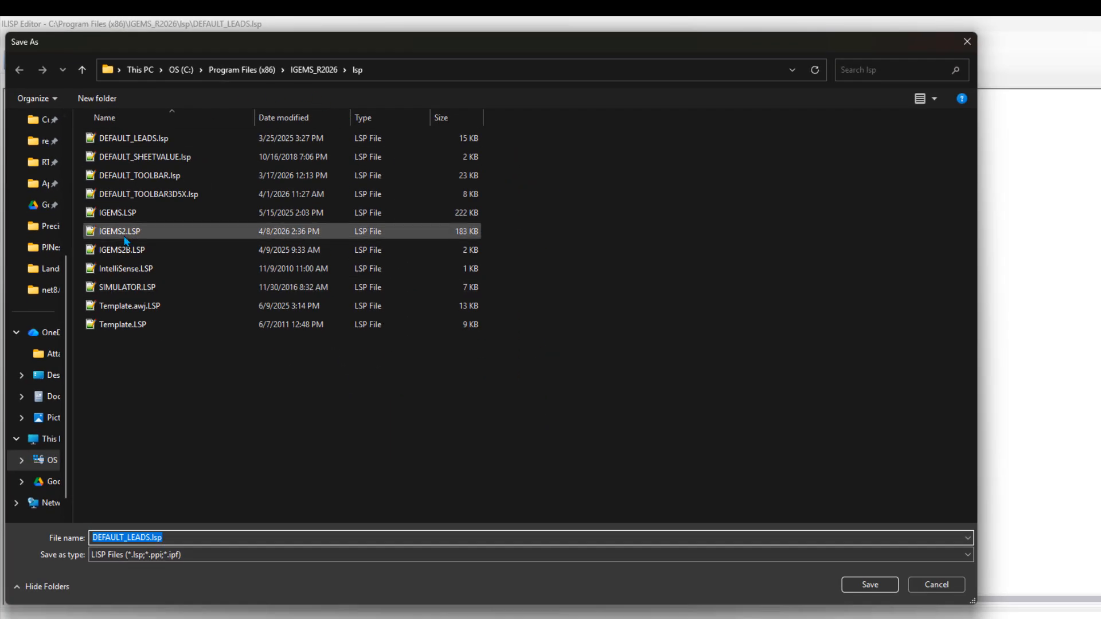
click(181, 69)
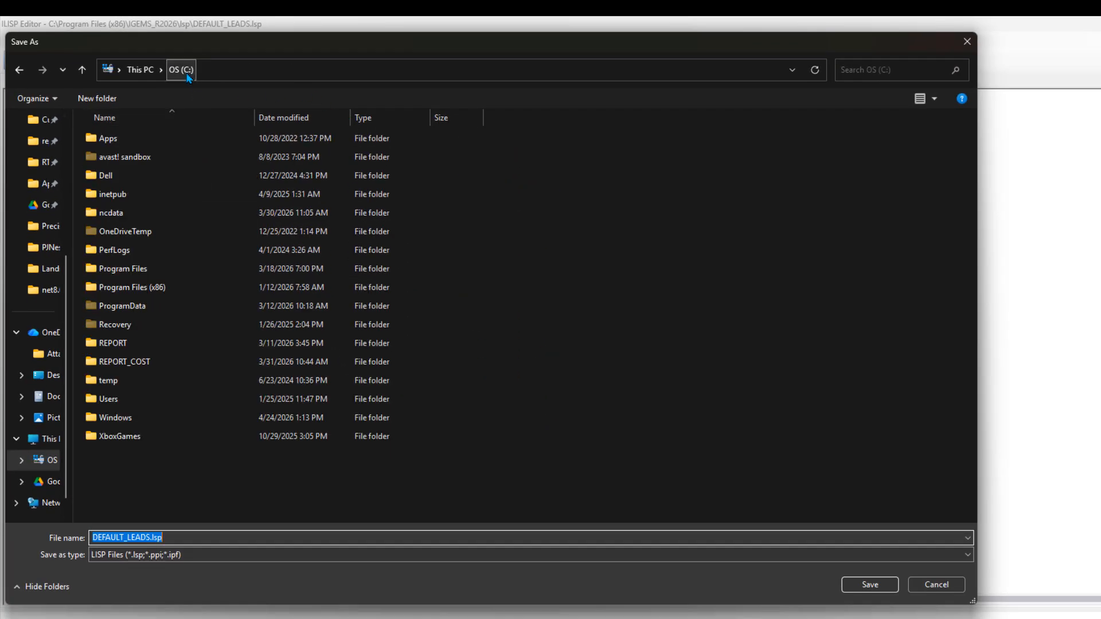
double_click(115, 312)
double_click(122, 342)
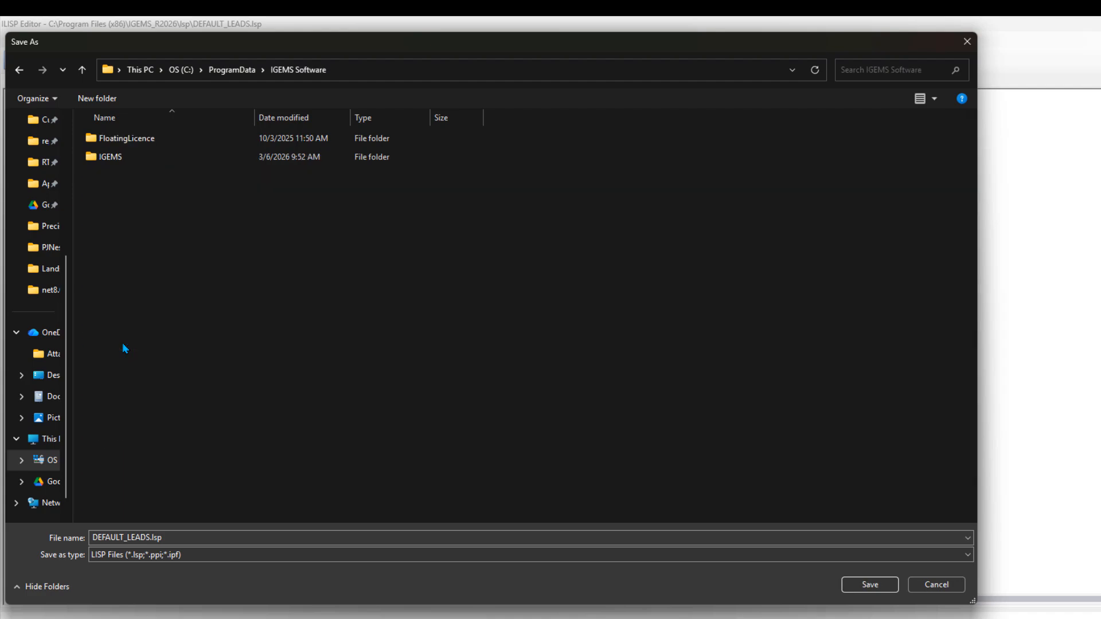
double_click(125, 165)
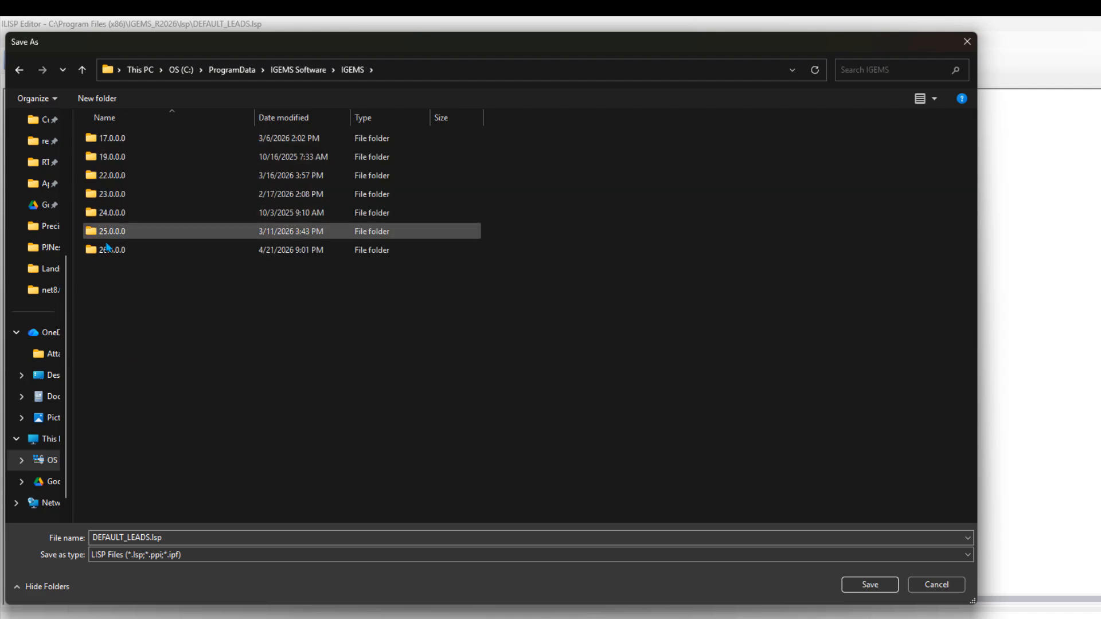
double_click(105, 252)
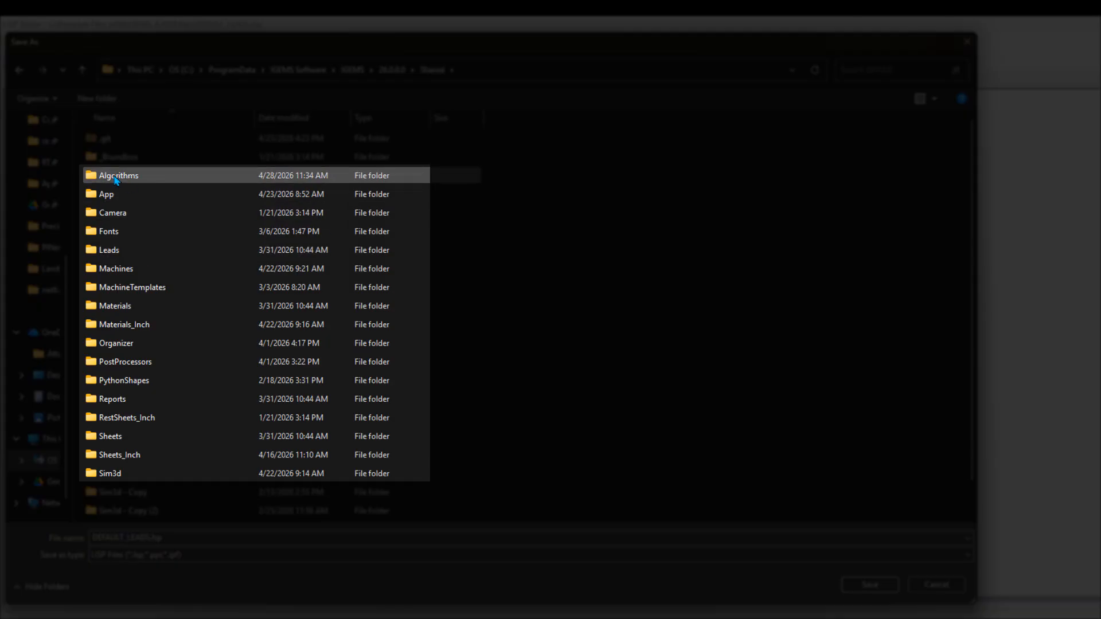
double_click(116, 177)
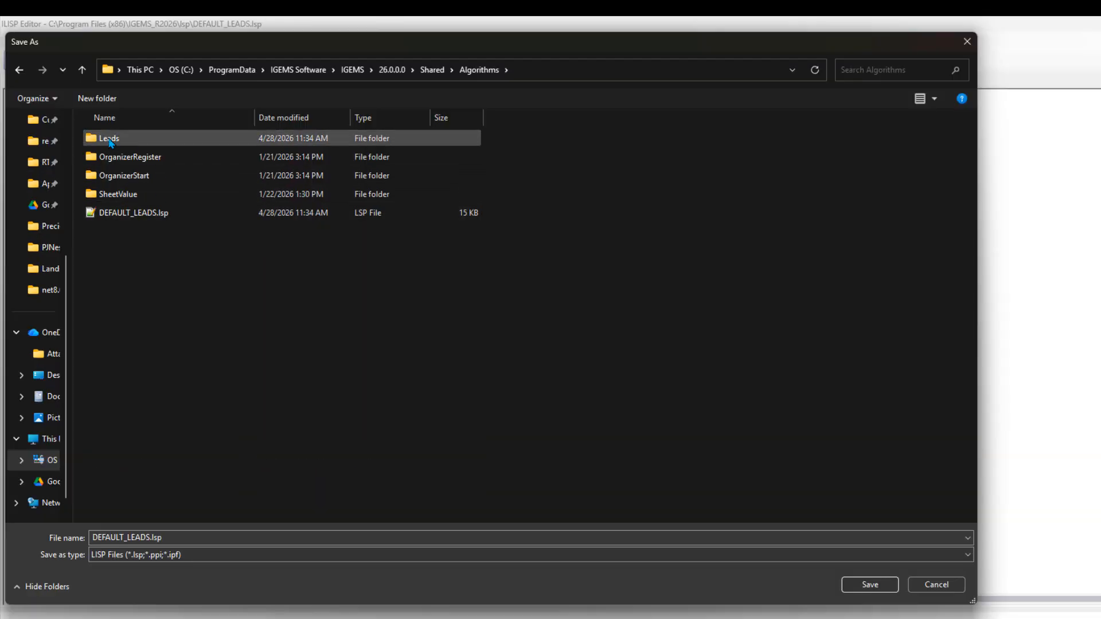
double_click(109, 140)
Step: Name the script copy My_LEADS.lsp and save it
double_click(116, 535)
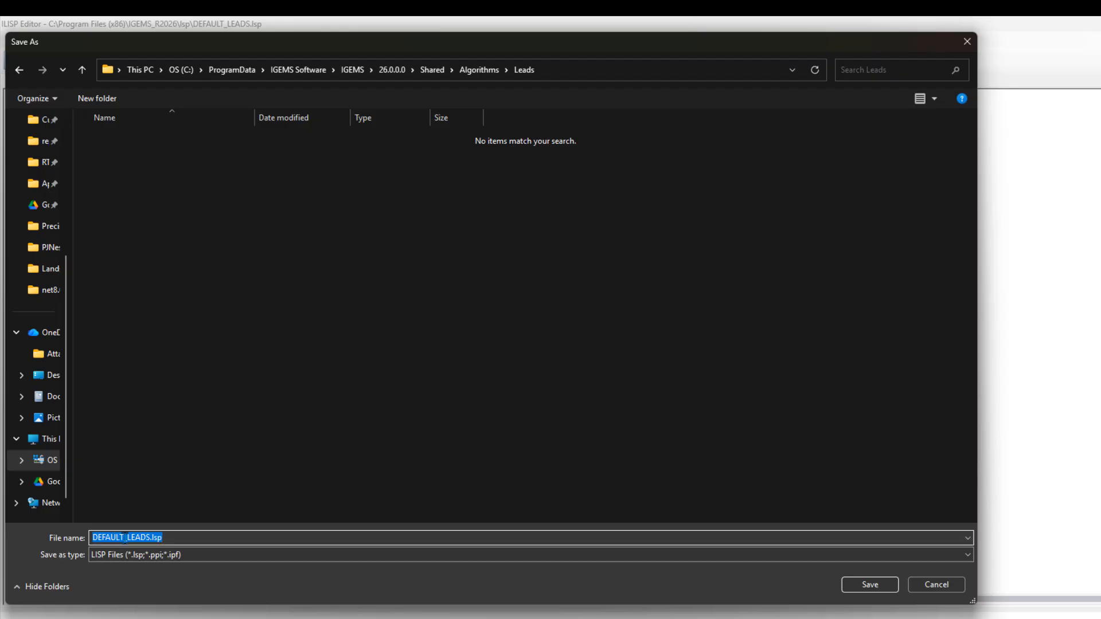
click(124, 536)
key(BackSpace)
key(BackSpace)
key(BackSpace)
key(BackSpace)
key(BackSpace)
key(BackSpace)
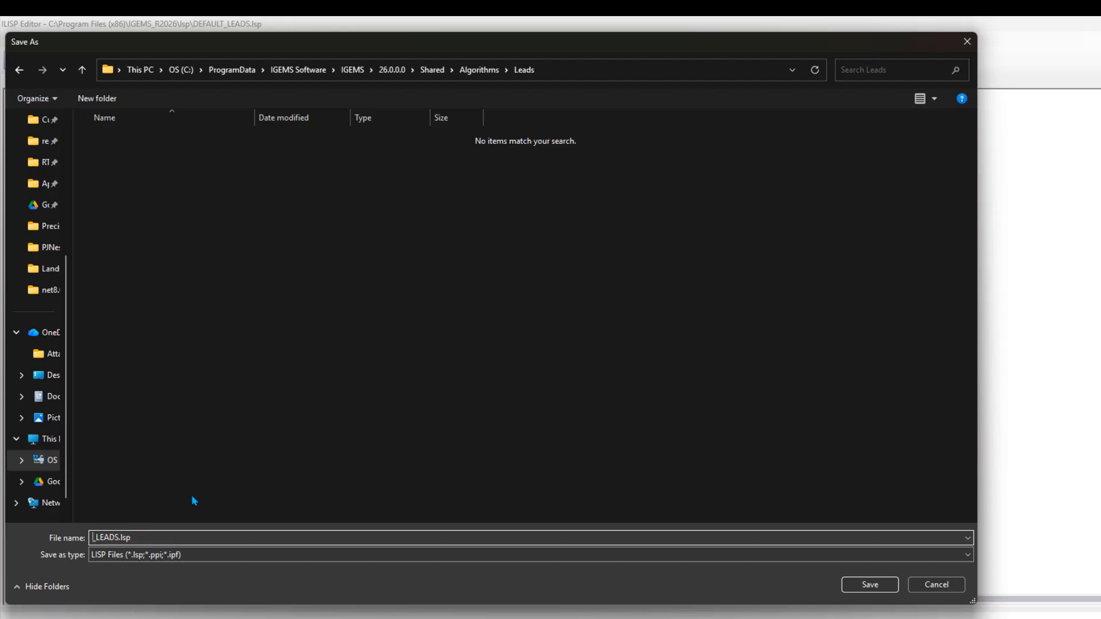
text(My)
click(893, 581)
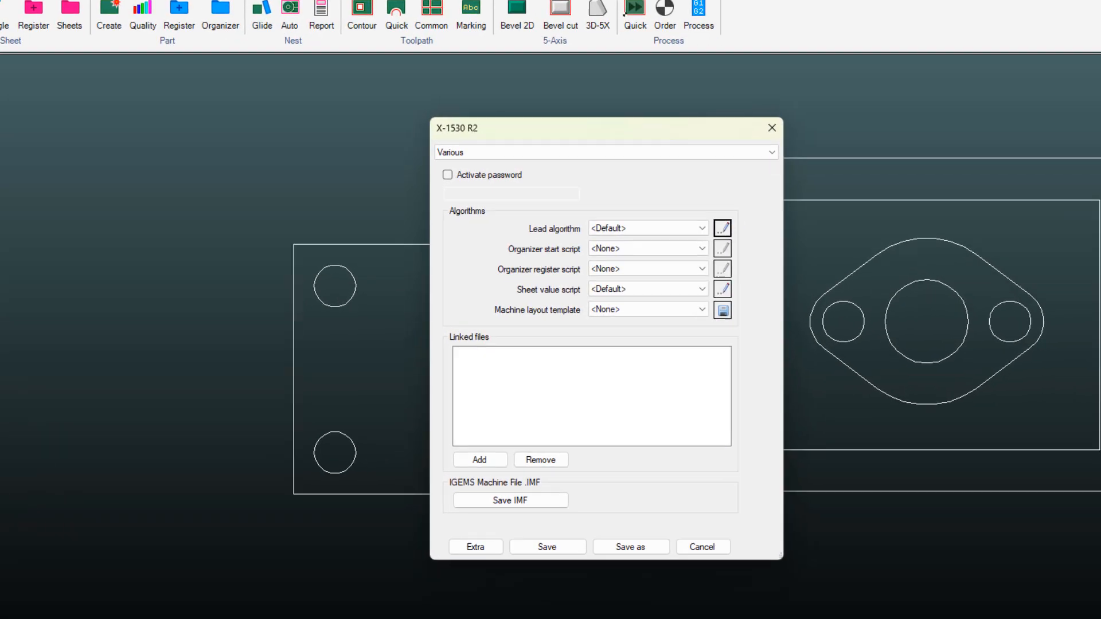
Step: Save the machine settings with the lead algorithm at <Default>, and reopen them to refresh the algorithm list
click(638, 170)
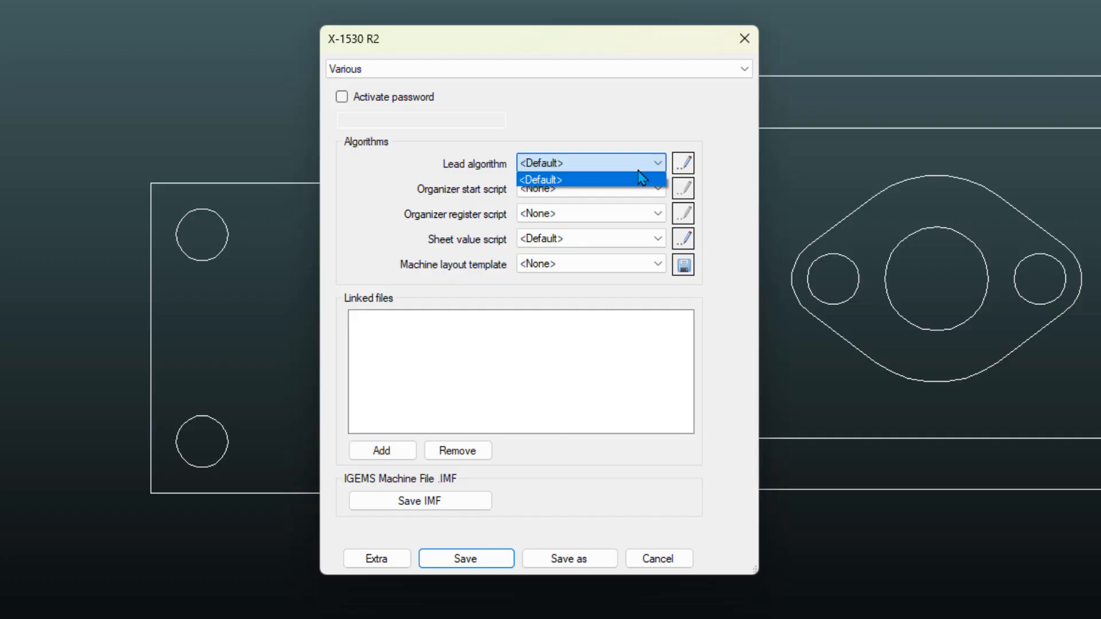
click(553, 175)
click(467, 558)
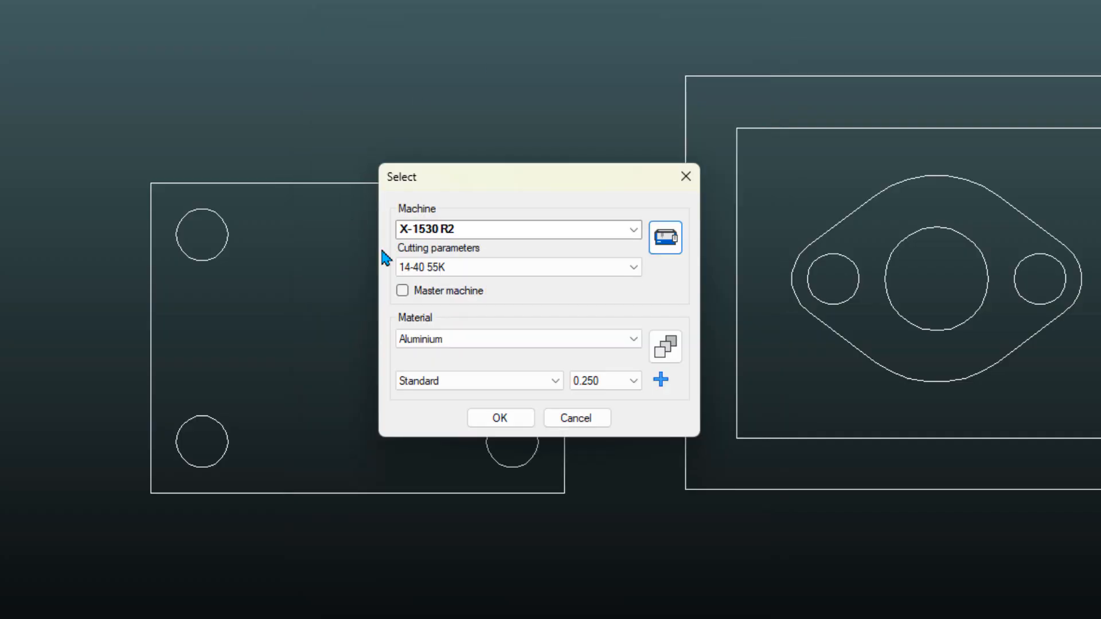
click(666, 241)
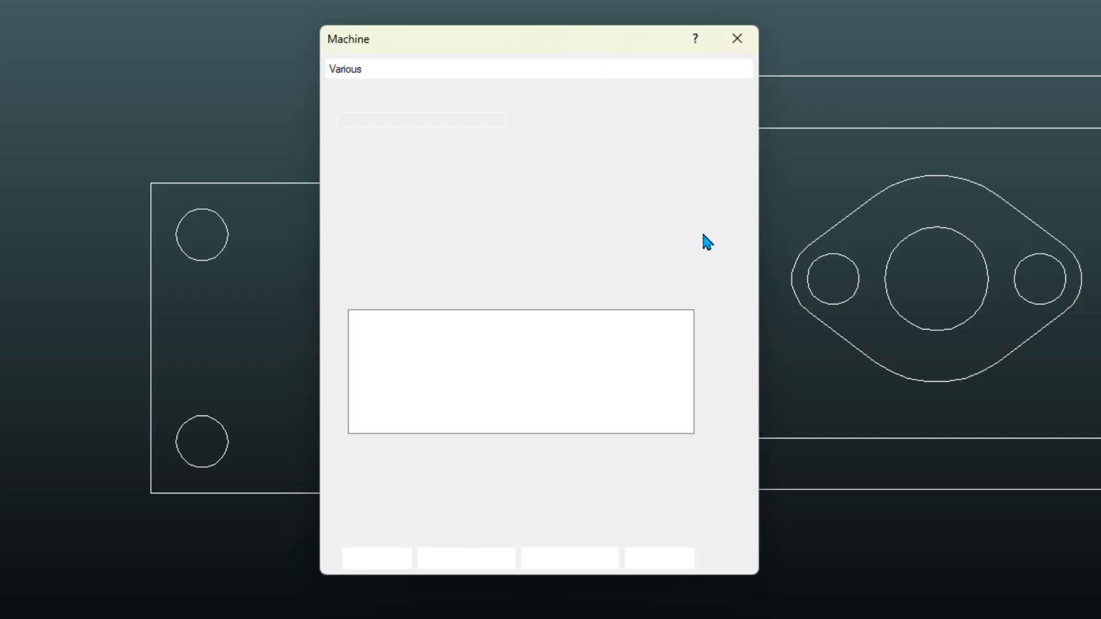
Step: Set the machine's lead algorithm to My_LEADS, save the machine settings and accept the machine and material selection
click(628, 169)
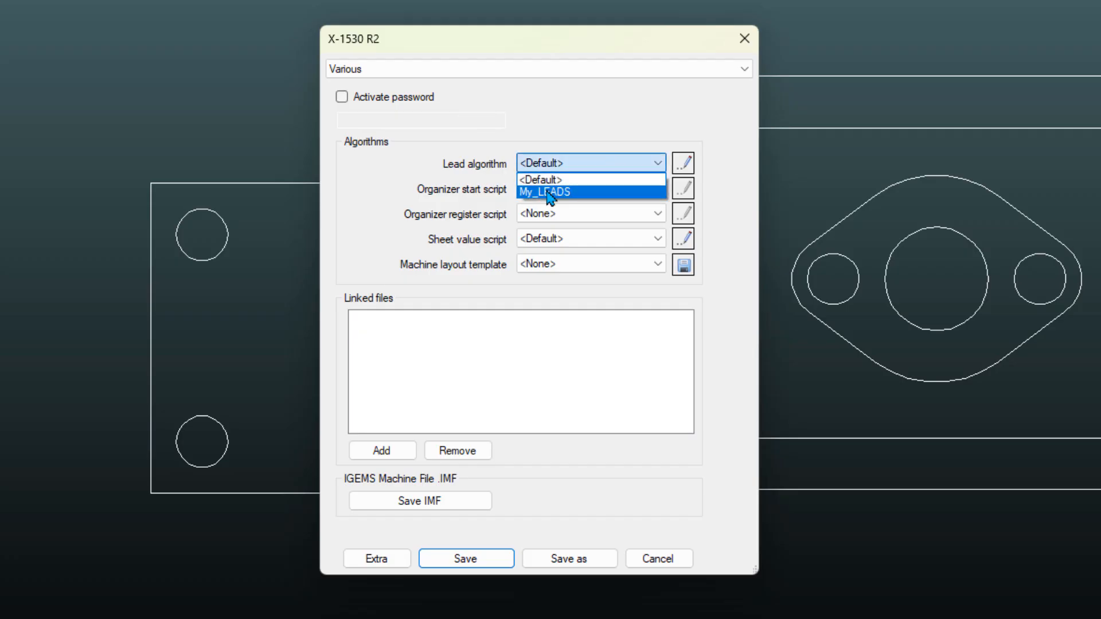
click(545, 196)
click(466, 558)
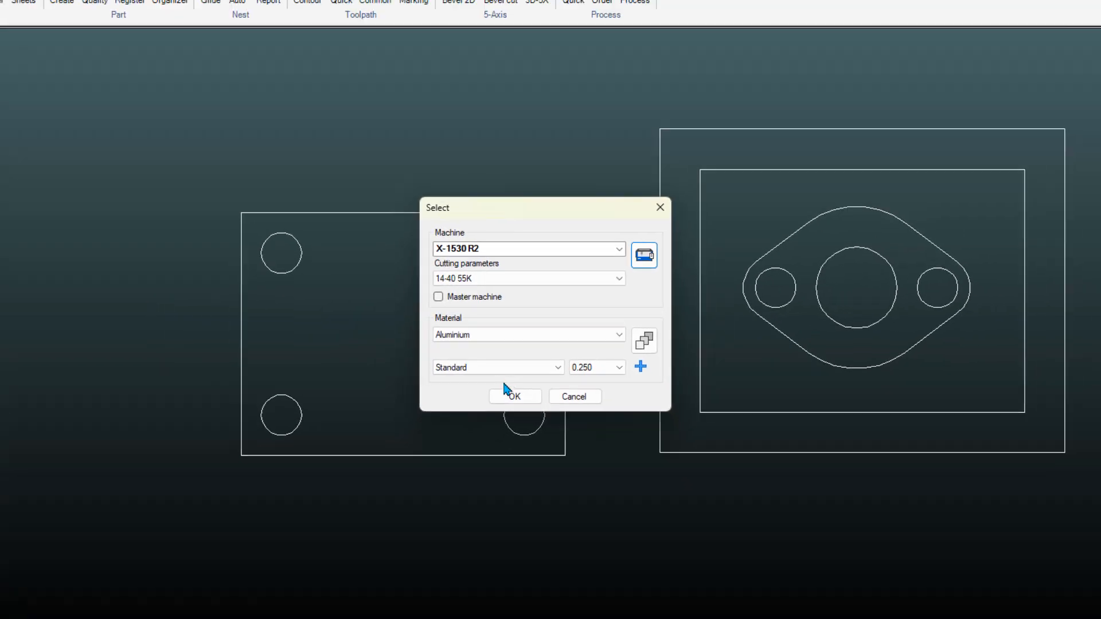
click(499, 418)
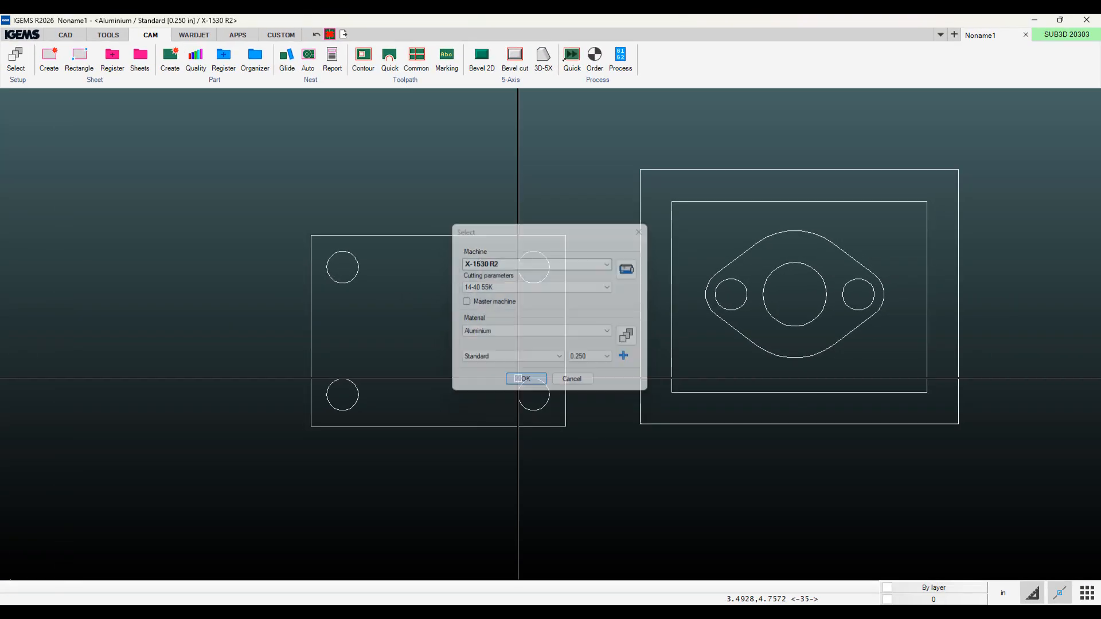
Step: Review the automatic lead and tab options in the Contour toolpath settings
click(364, 57)
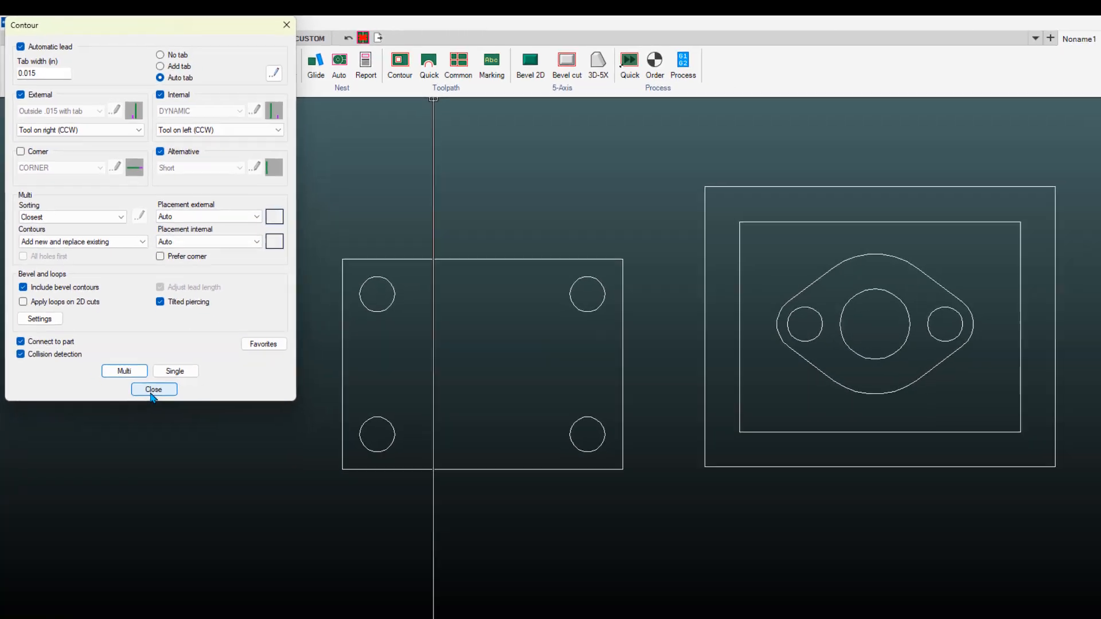
click(218, 552)
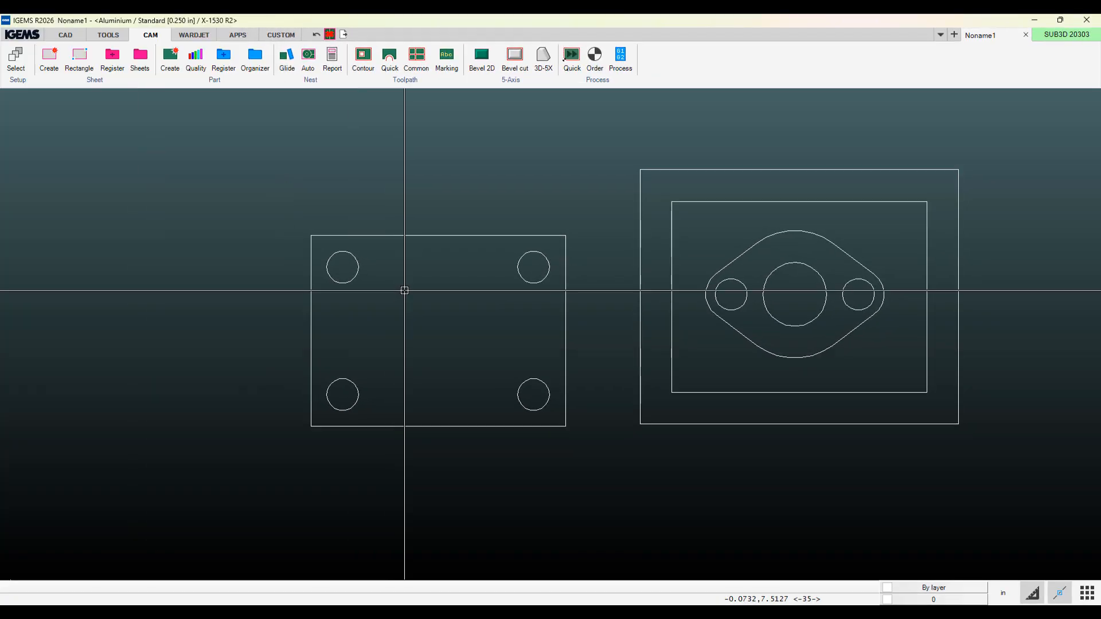
Step: Create a part from the rectangular plate outline and its four corner holes, keeping the preset part options
drag(275, 204, 579, 444)
right_click(591, 478)
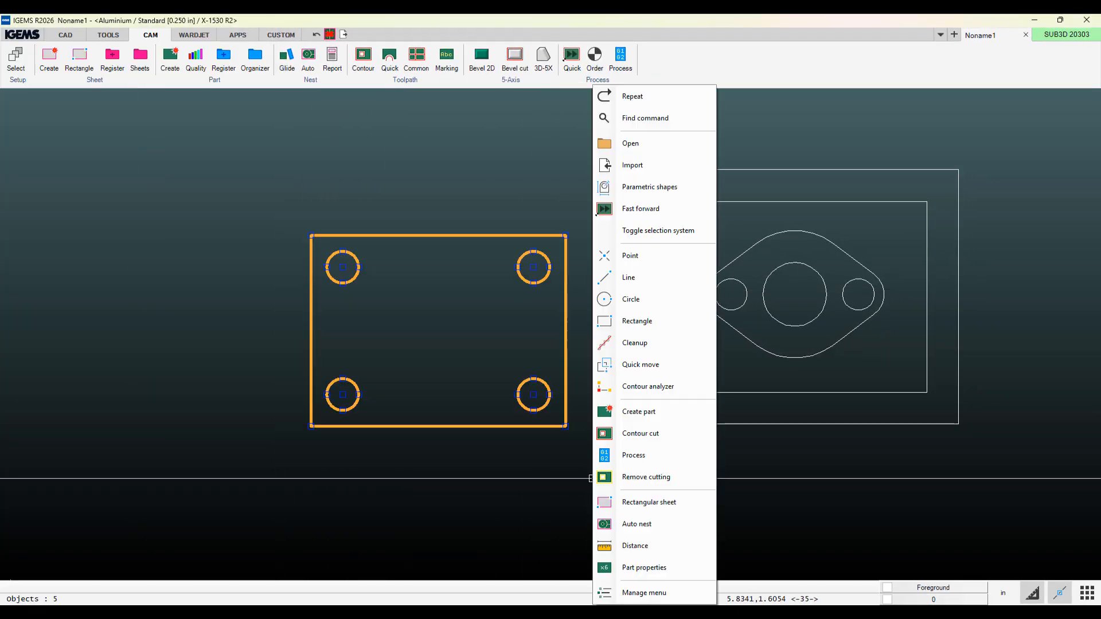
click(635, 415)
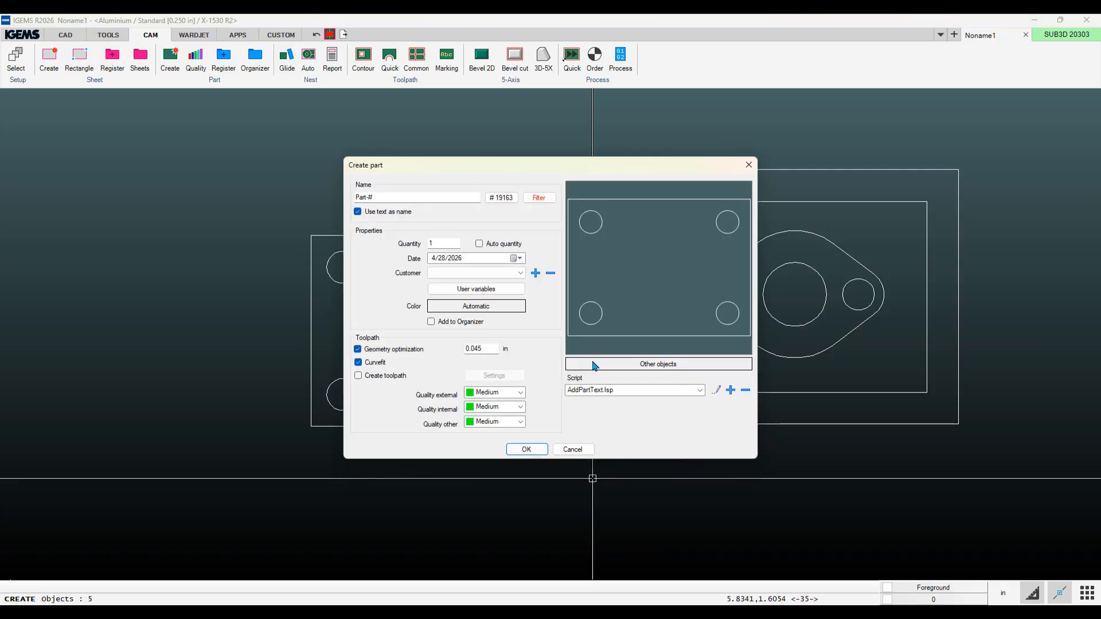
click(525, 449)
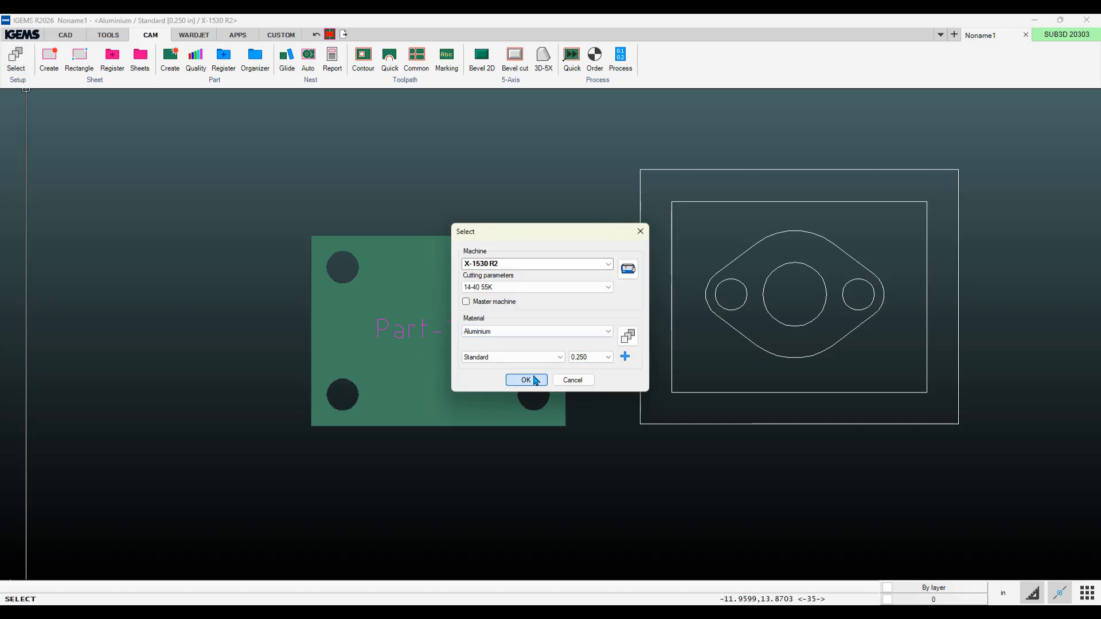
Step: Accept the X-1530 R2 and 0.250 Aluminium selection, and apply multi-contour toolpaths with automatic leads to the plate part
click(533, 381)
click(367, 63)
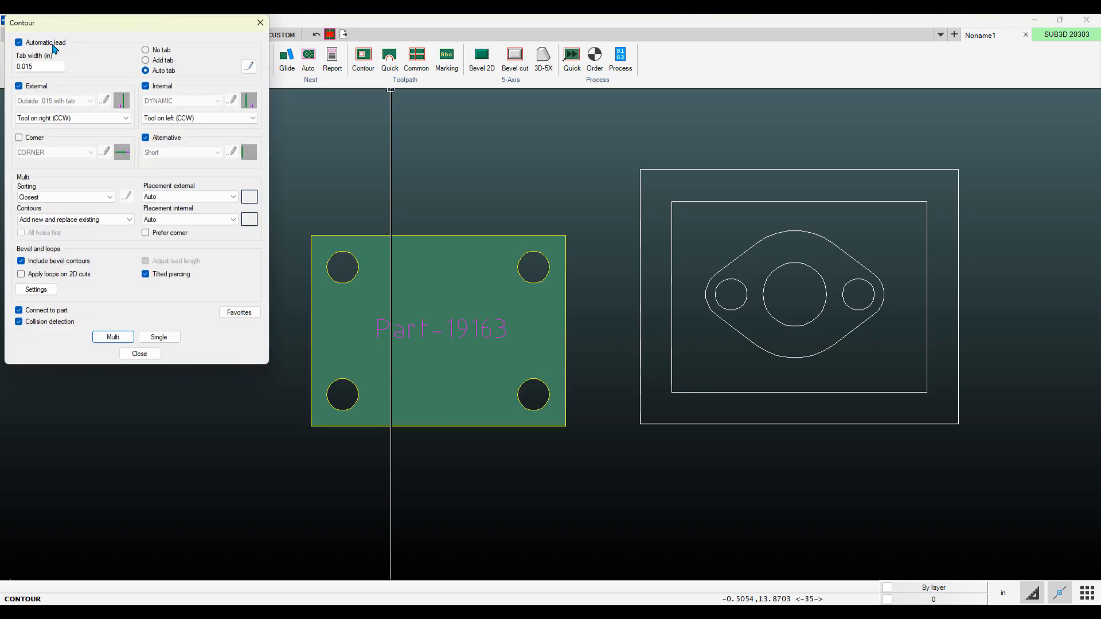
click(114, 338)
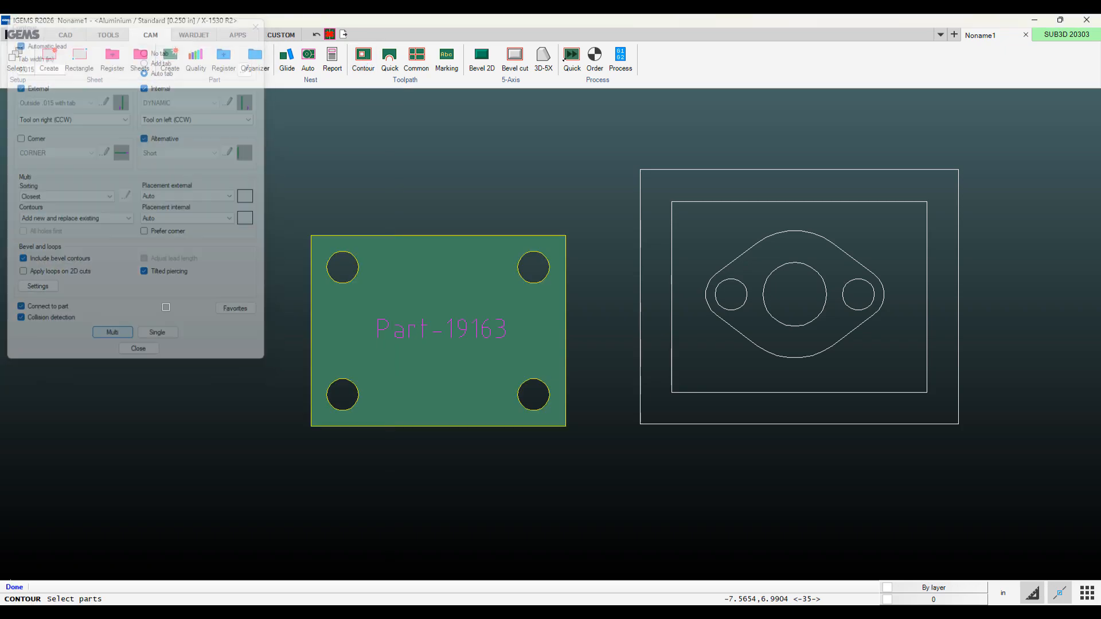
right_click(406, 262)
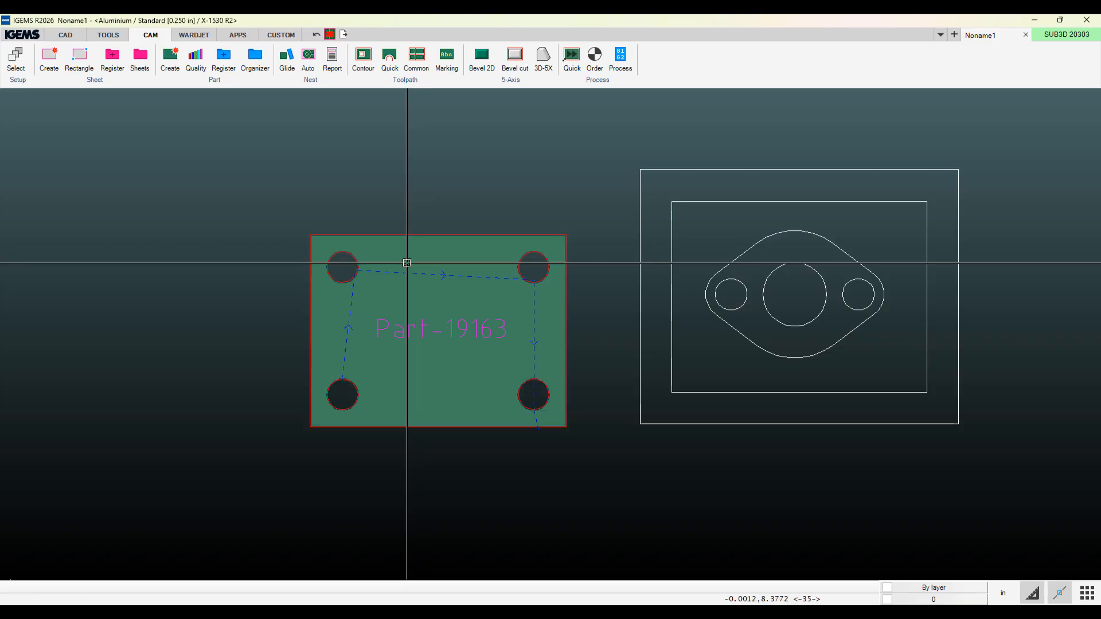
Step: Inspect the lead settings of the plate's upper-left hole toolpath, and switch to Notepad++ to view DEFAULT_LEADS.lsp beside them
scroll(370, 284, up, 10)
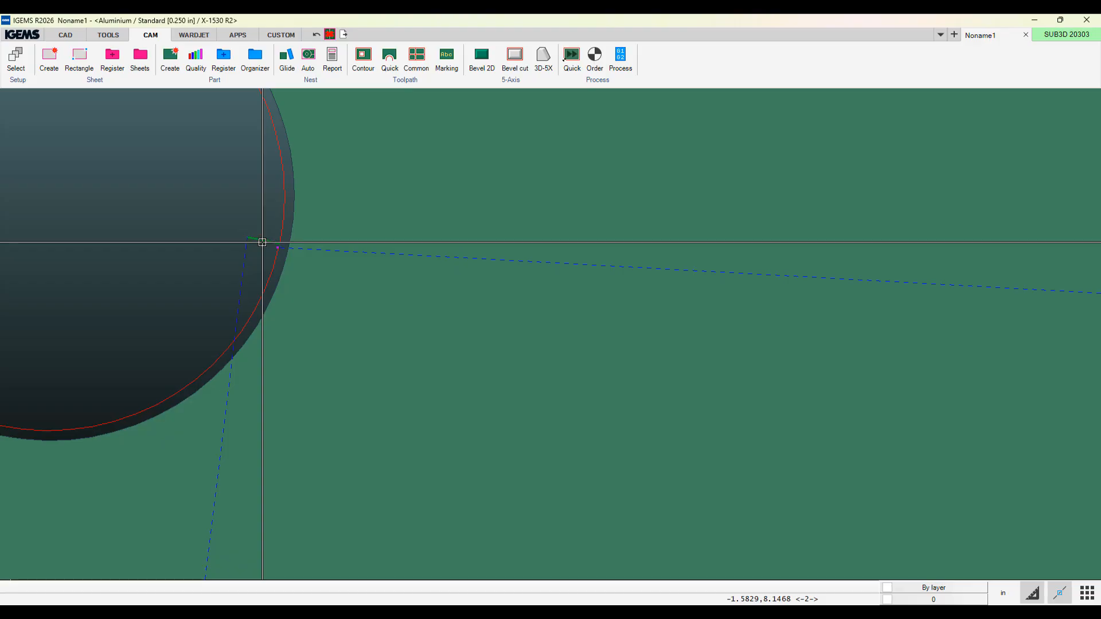
right_click(262, 242)
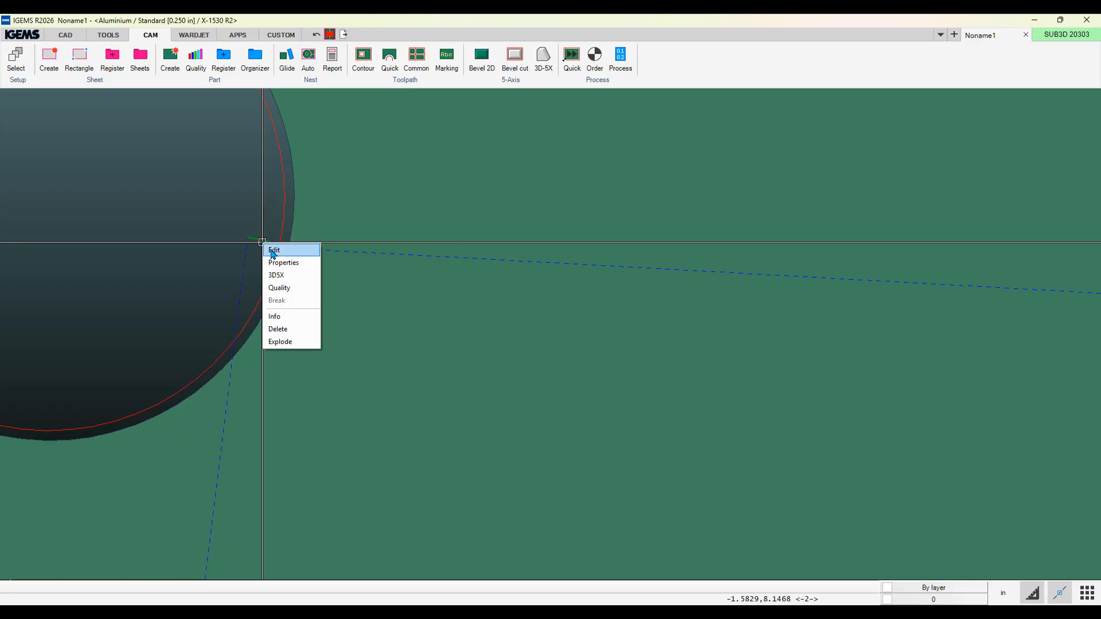
click(271, 250)
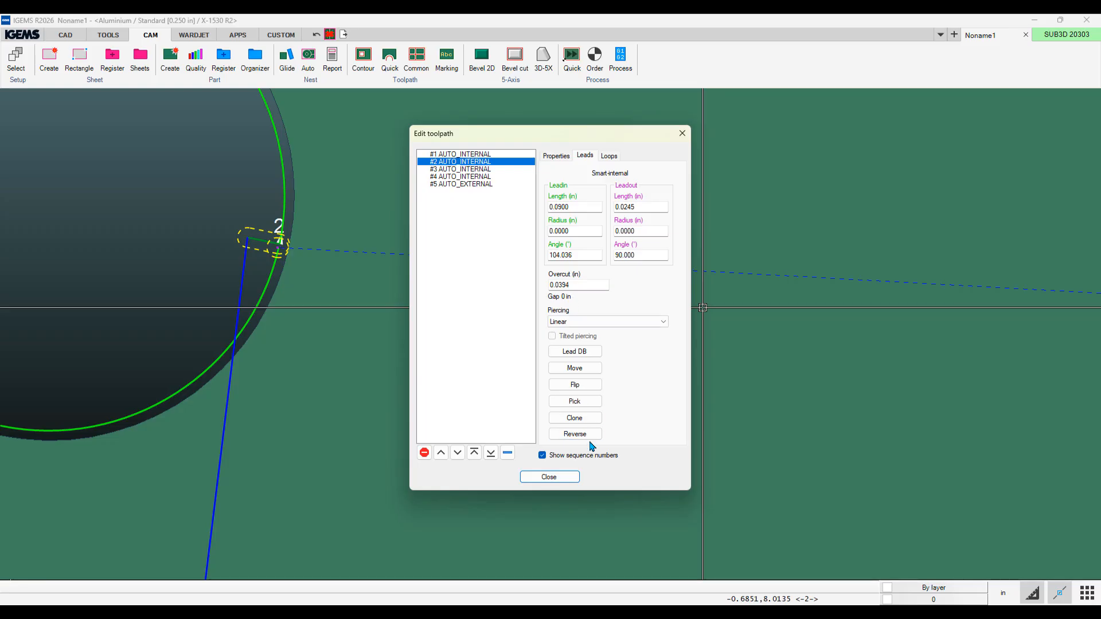
click(606, 609)
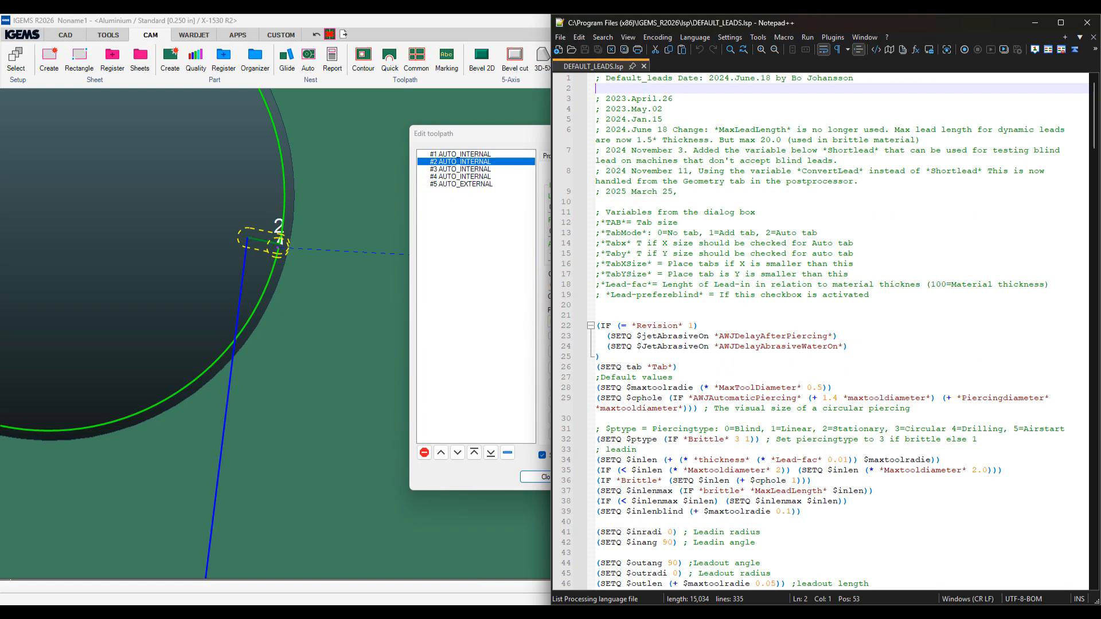
Step: Read the internal-geometry section of DEFAULT_LEADS.lsp, examining the *Sandwiched*, *Brittle* and *Thickness* 30 conditions
scroll(814, 313, down, 13)
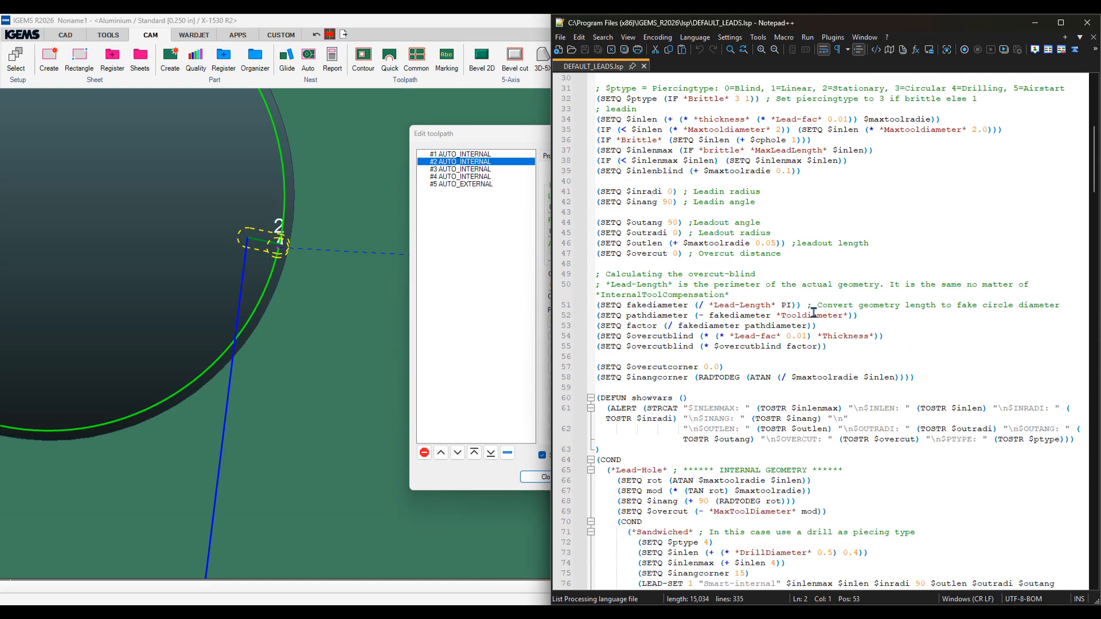
scroll(814, 313, down, 3)
scroll(657, 255, down, 2)
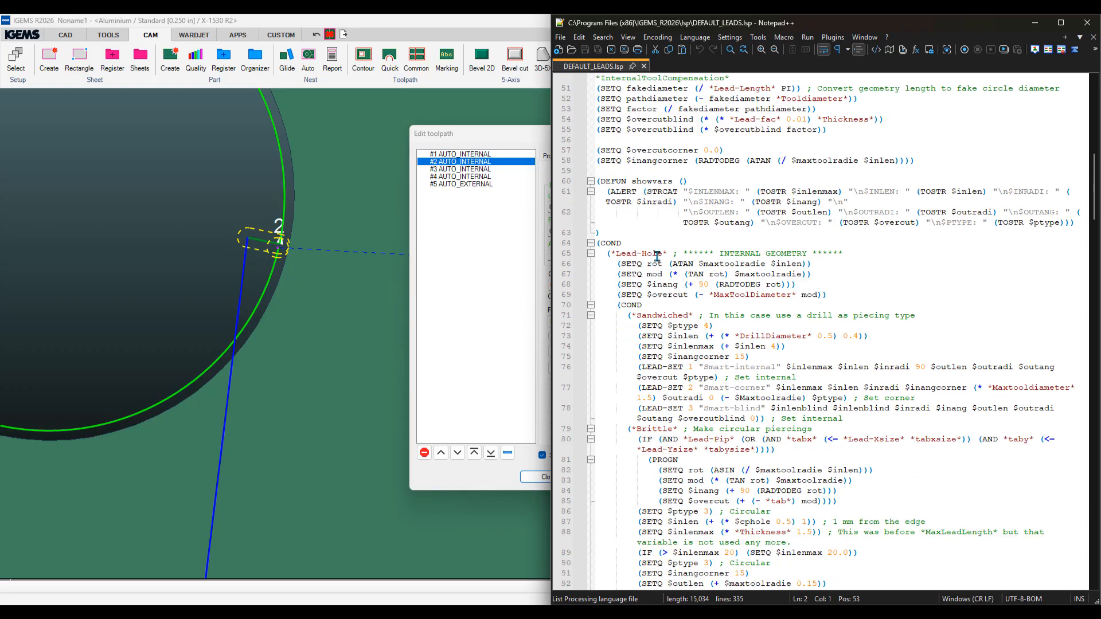
drag(723, 255, 820, 252)
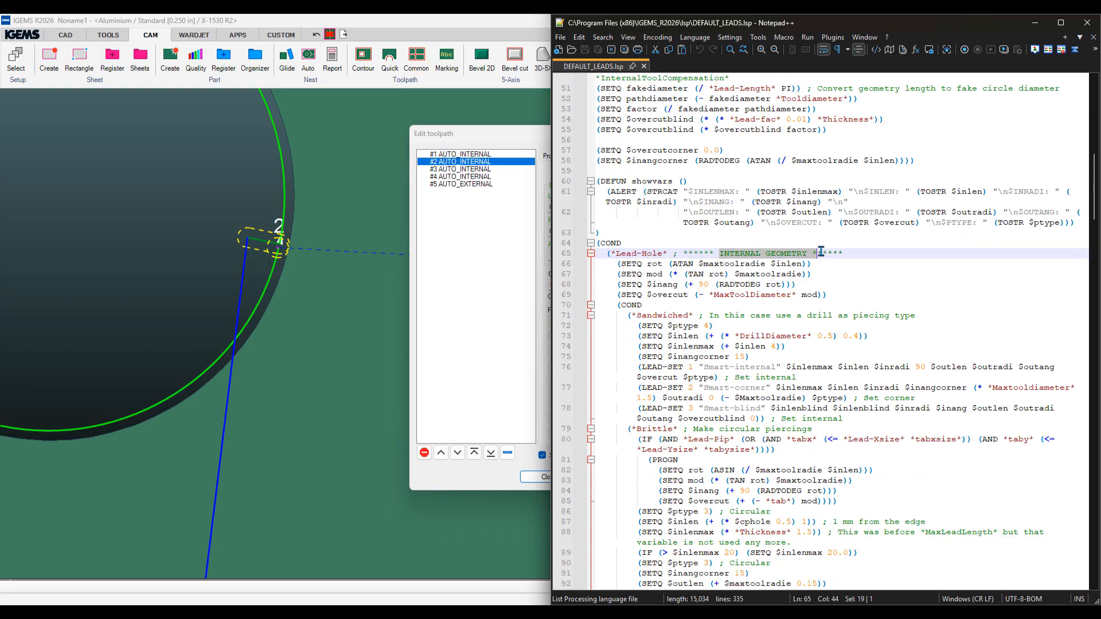
scroll(719, 250, down, 3)
double_click(633, 213)
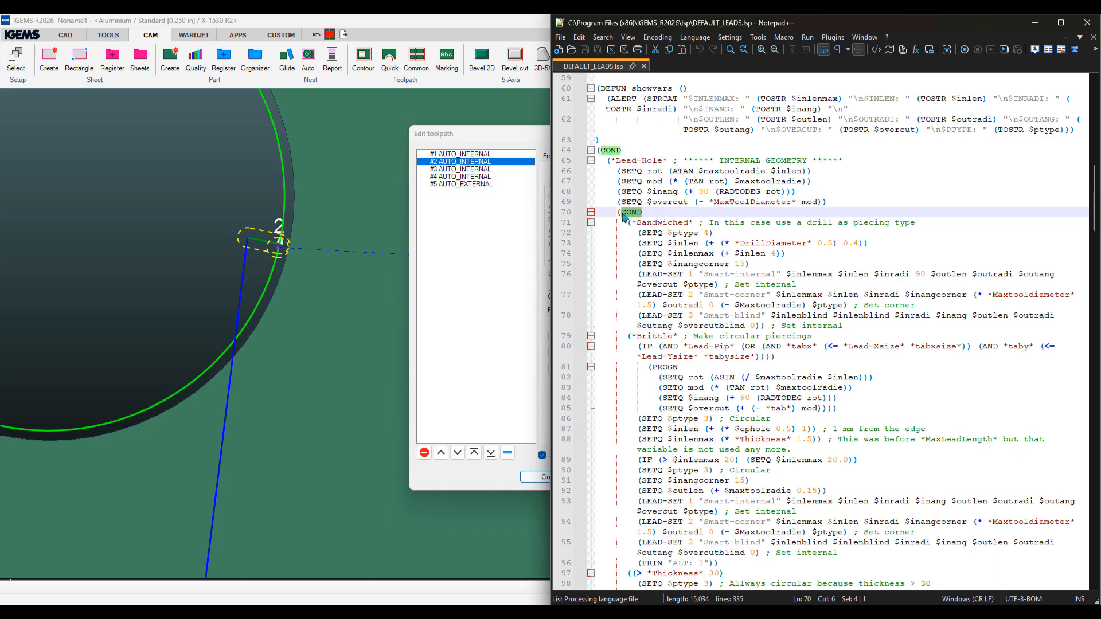
drag(633, 223, 693, 221)
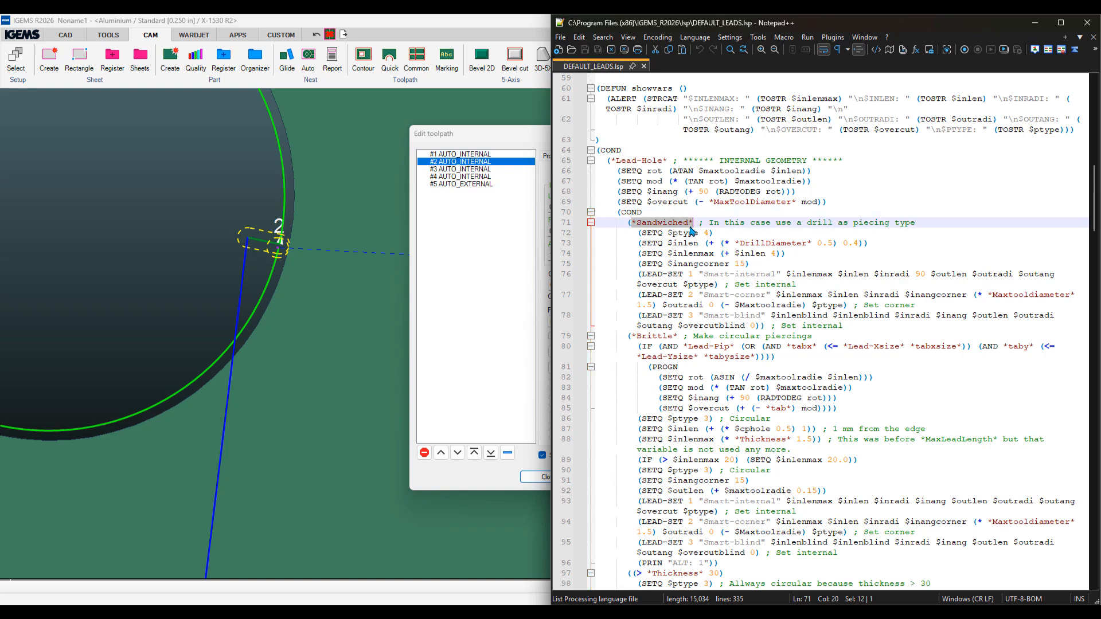
scroll(662, 269, down, 2)
drag(632, 274, 724, 262)
scroll(683, 275, down, 5)
scroll(688, 287, down, 2)
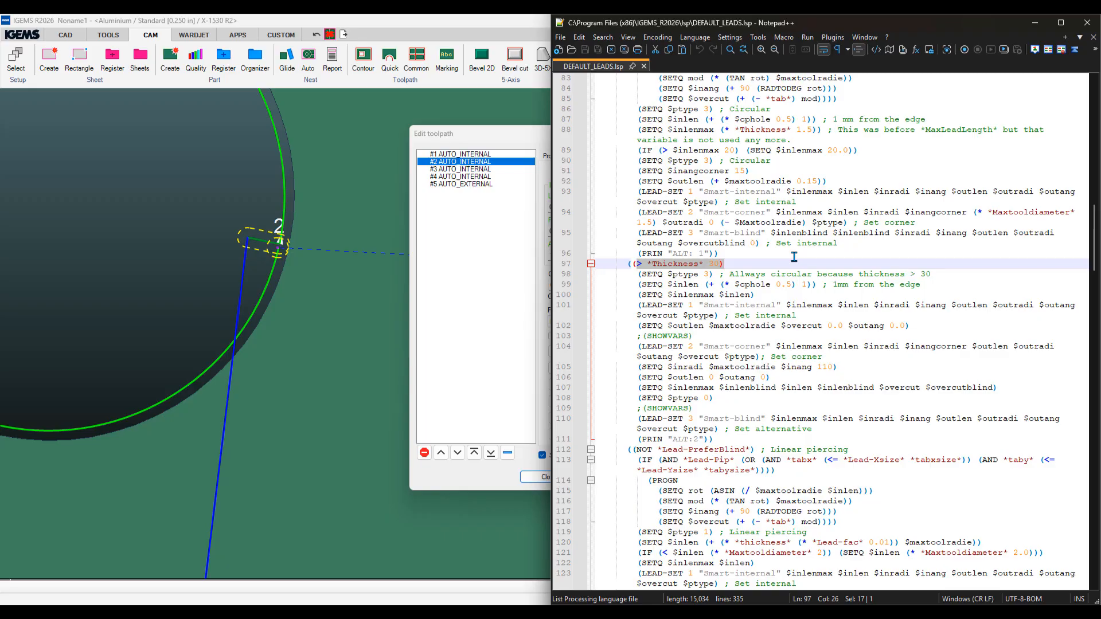
Step: Examine the linear piercing branch under NOT *Lead-PreferBlind* and the *Lead-PreferBlind* branch that follows it in the script
scroll(794, 258, down, 7)
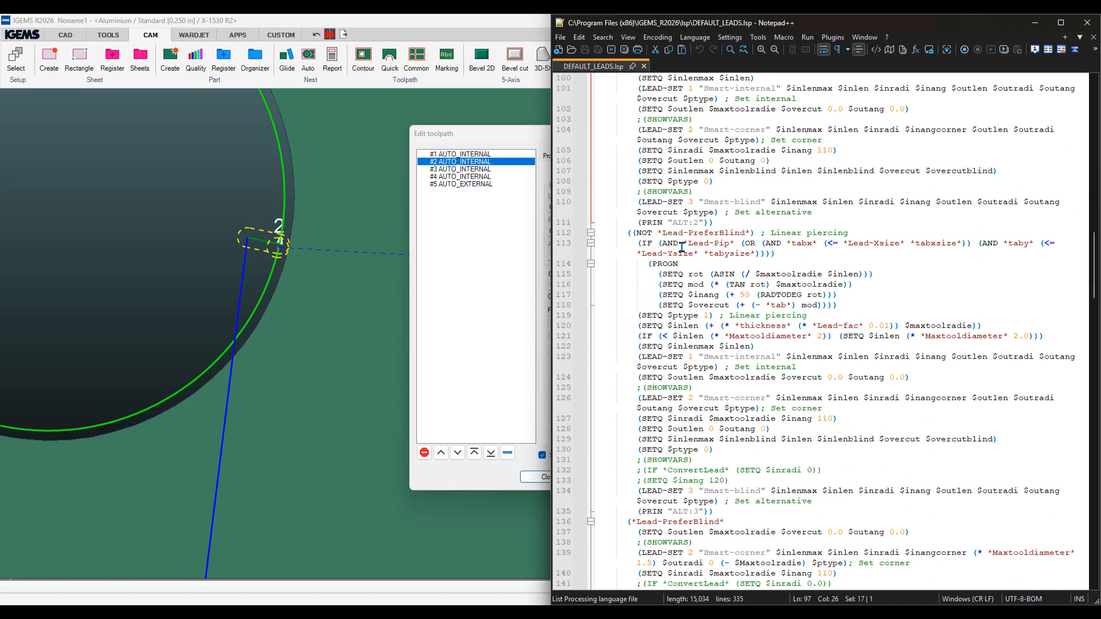
scroll(698, 251, down, 2)
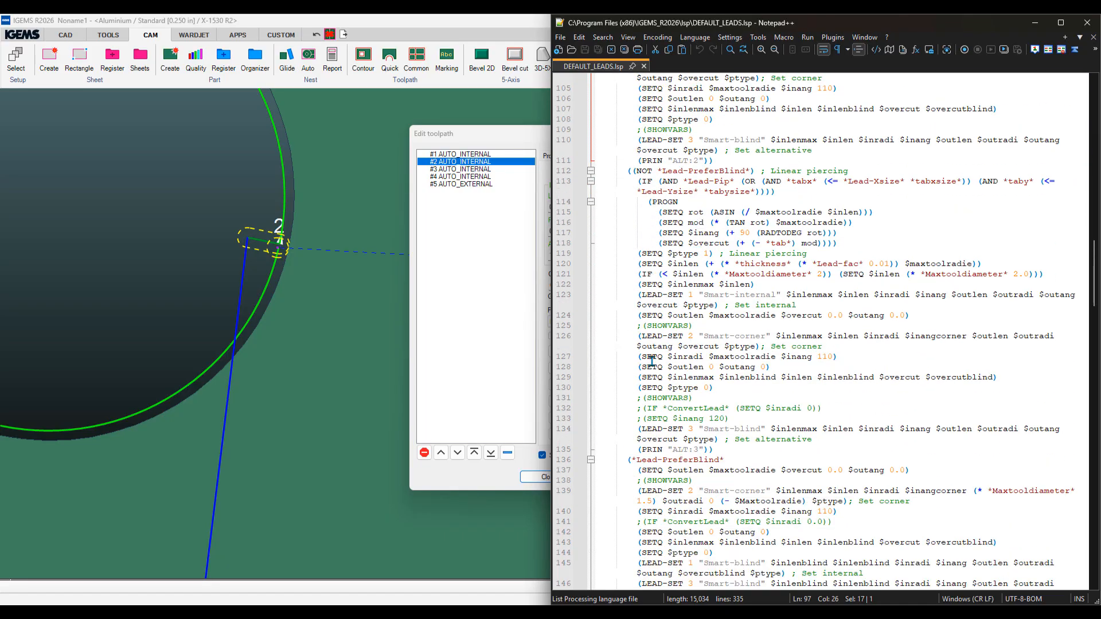
click(630, 171)
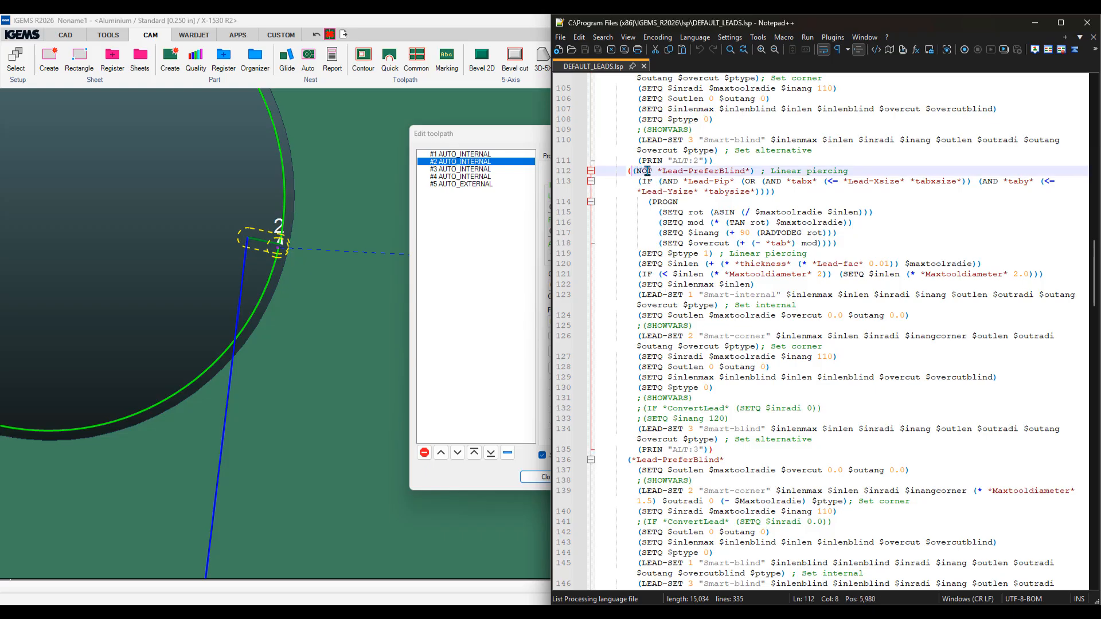
text(()
drag(635, 171, 750, 171)
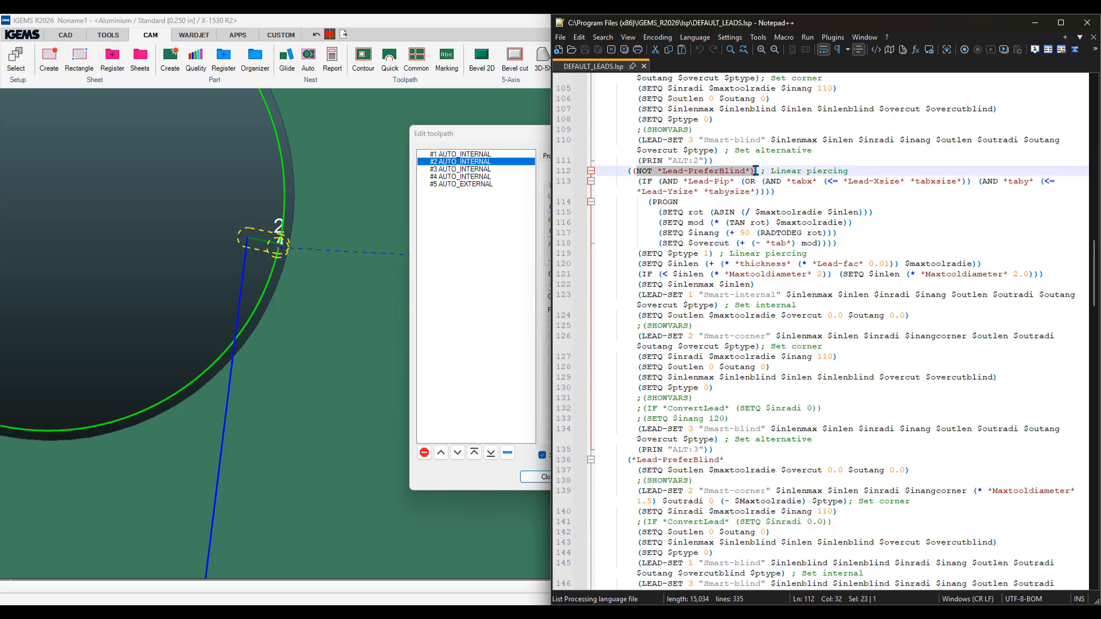
scroll(708, 185, down, 5)
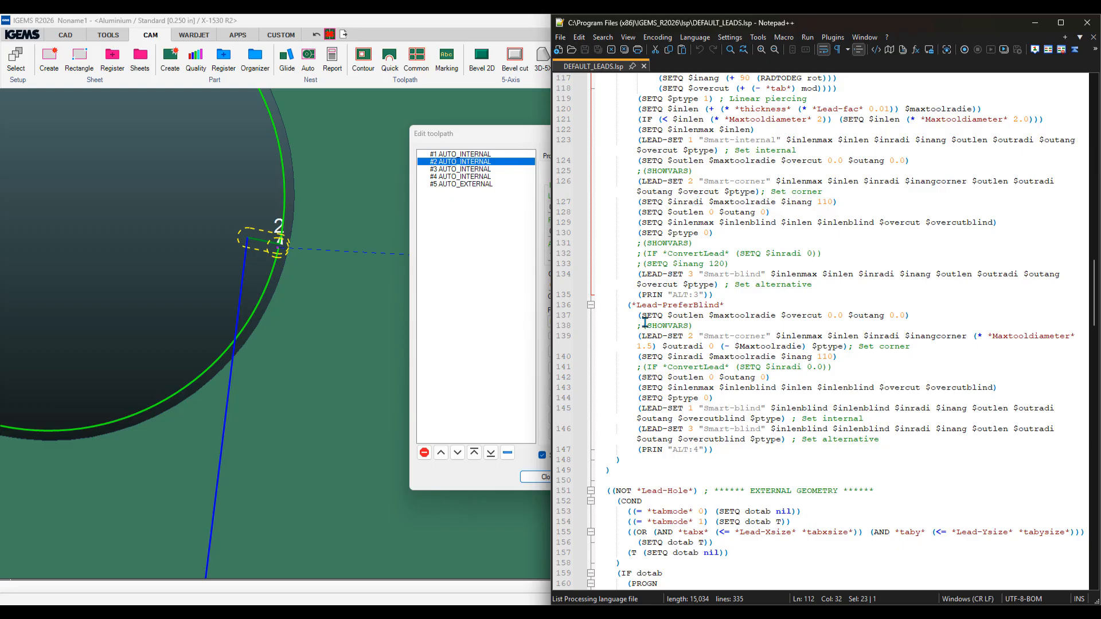
scroll(684, 377, up, 6)
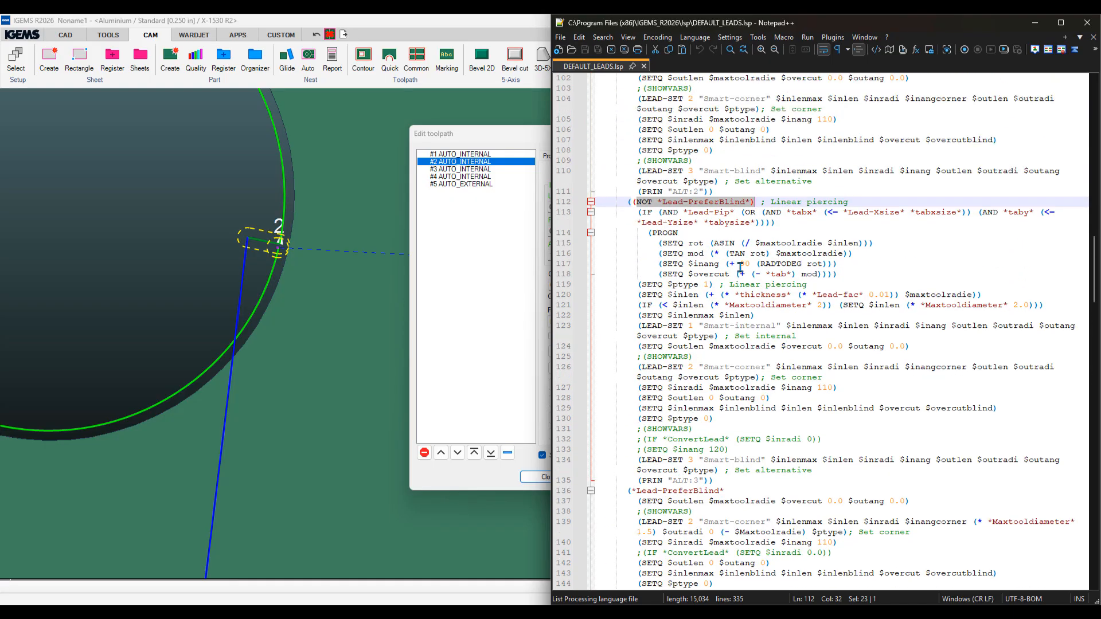
Step: Return to IGEMS, close the toolpath editing dialog, and set the Aluminium thickness to 1.500 in
click(1035, 23)
click(545, 478)
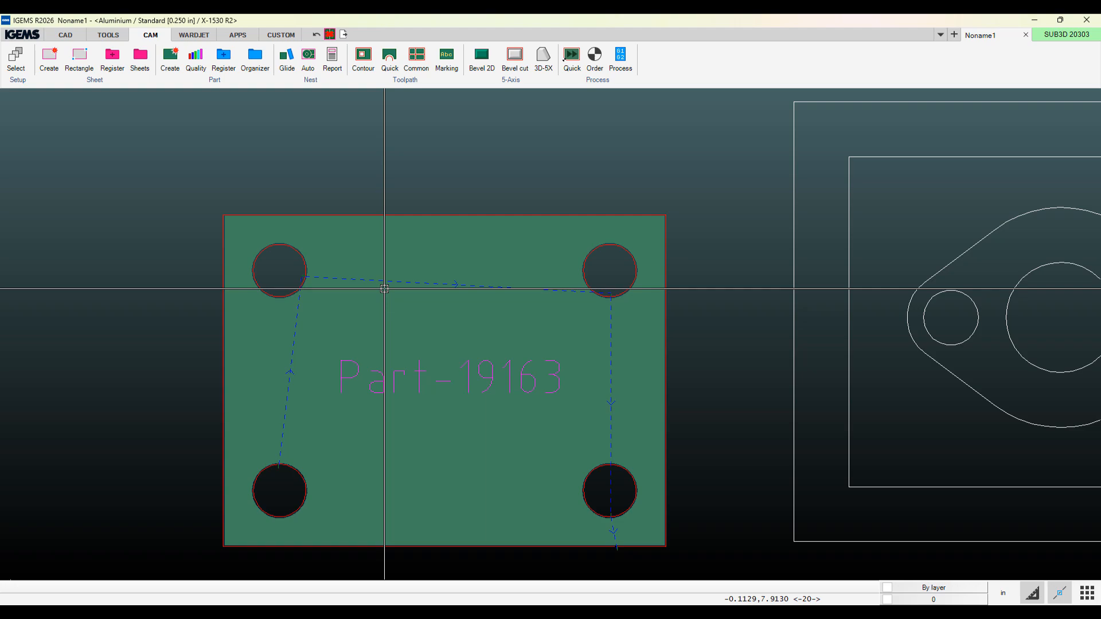
middle_drag(384, 289, 372, 261)
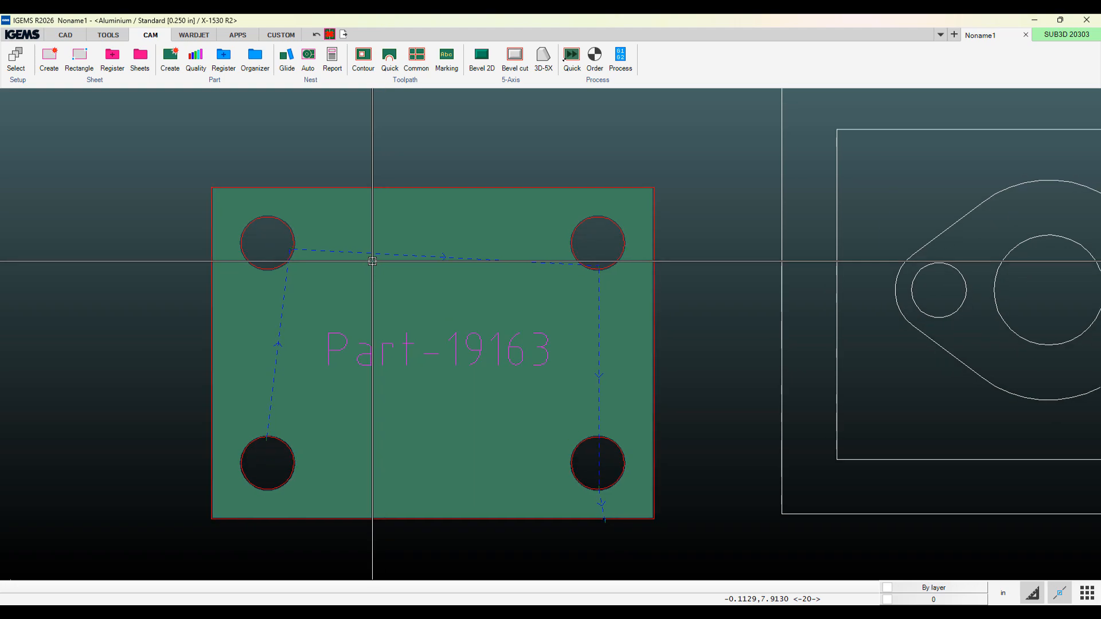
click(16, 63)
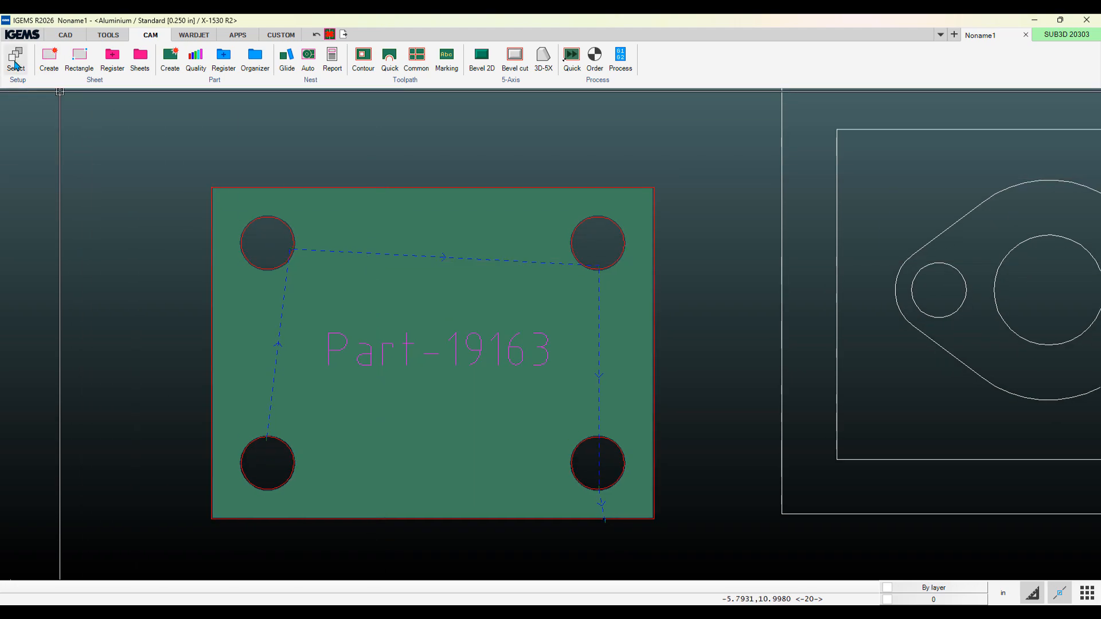
click(608, 358)
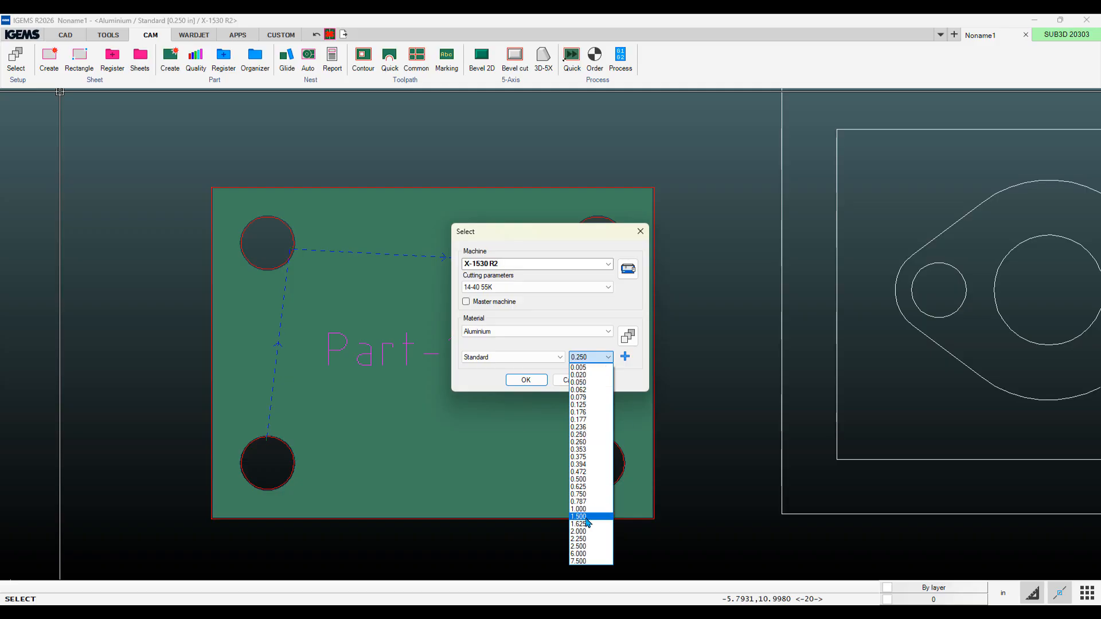
click(579, 516)
click(526, 380)
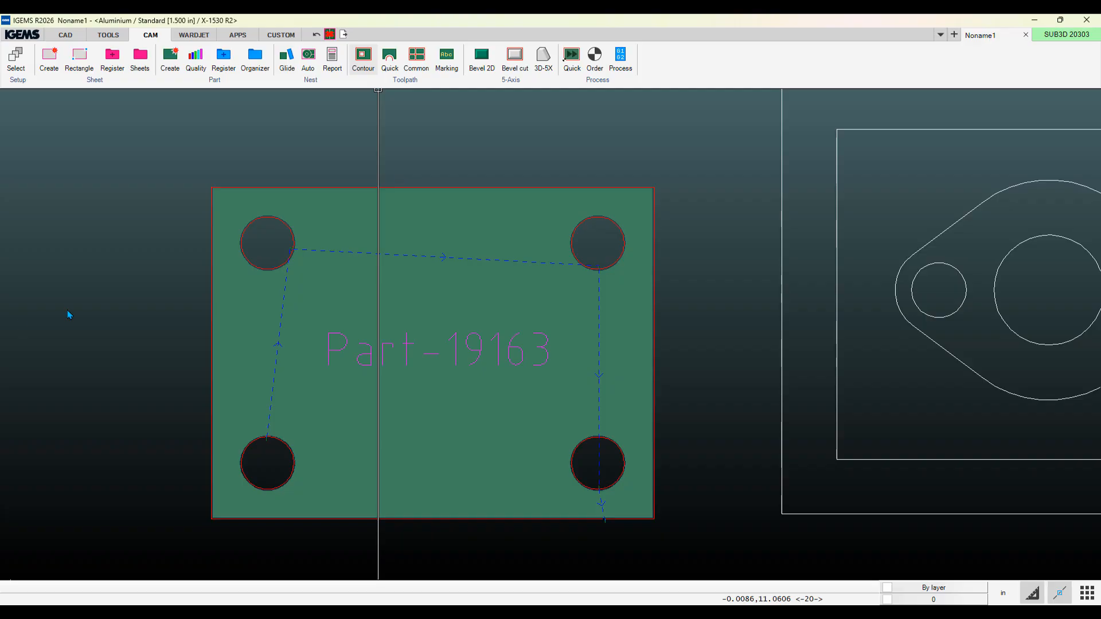
Step: Reapply the contour toolpaths to the rectangular plate part for the 1.500 in material
click(111, 338)
click(409, 225)
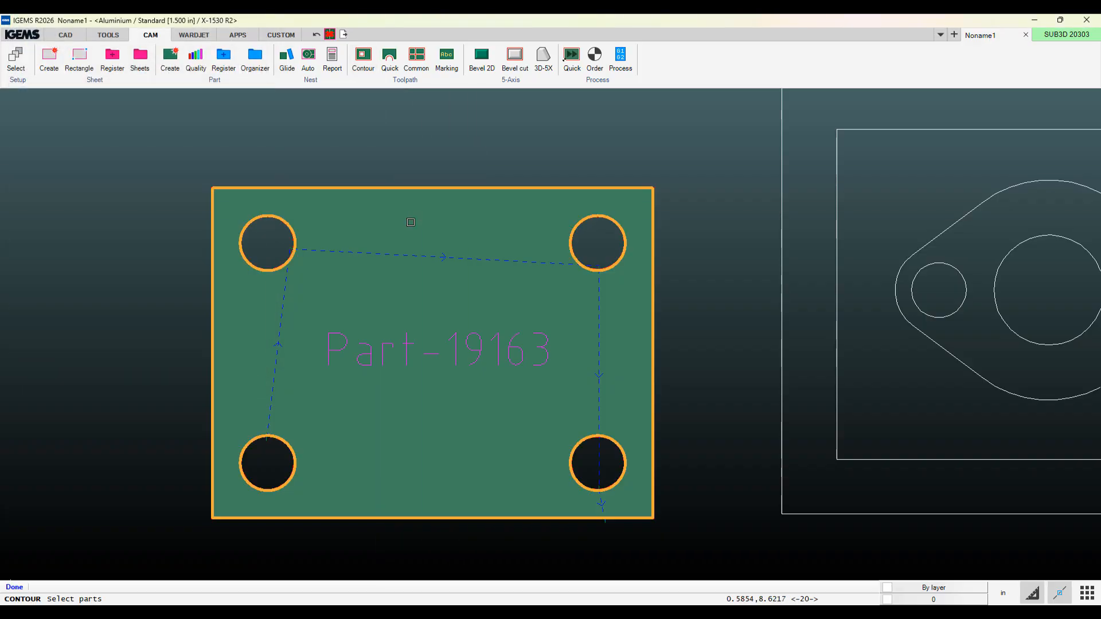
right_click(410, 222)
click(448, 233)
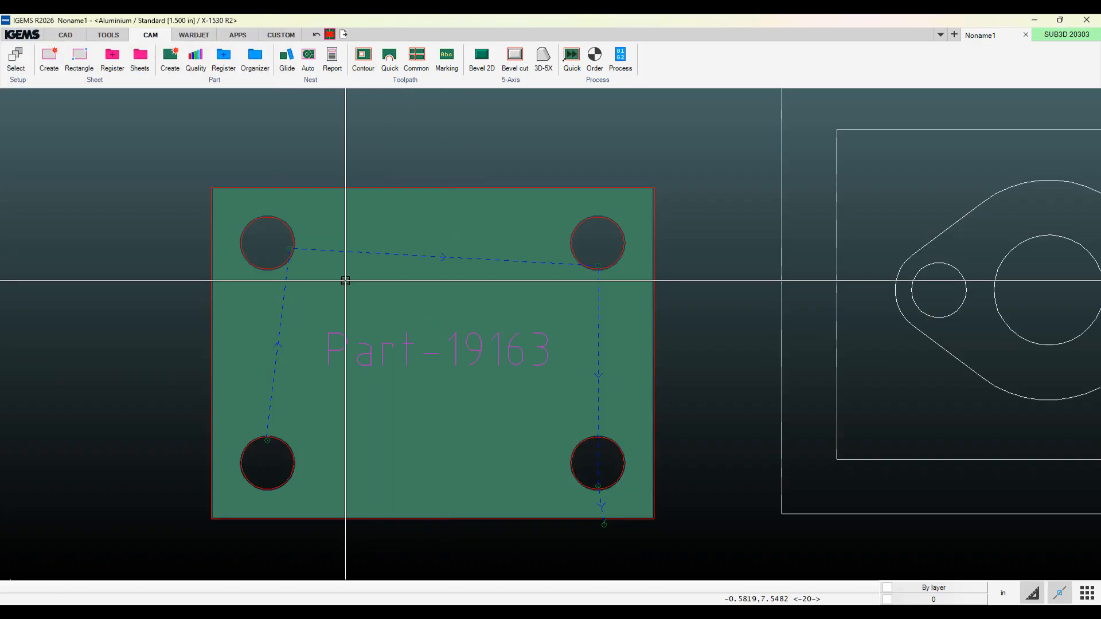
Step: Inspect the upper-left hole's lead and compare it with the *Thickness* 30 circular piercing rule in DEFAULT_LEADS.lsp in Notepad++
scroll(287, 250, up, 5)
scroll(266, 224, up, 2)
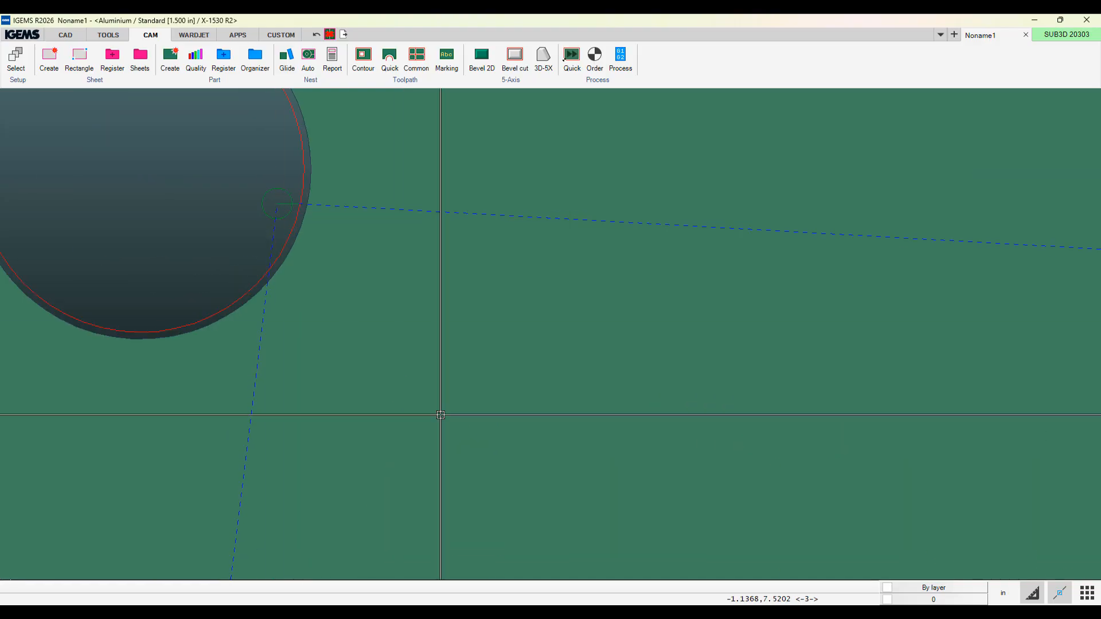
key(alt+Tab)
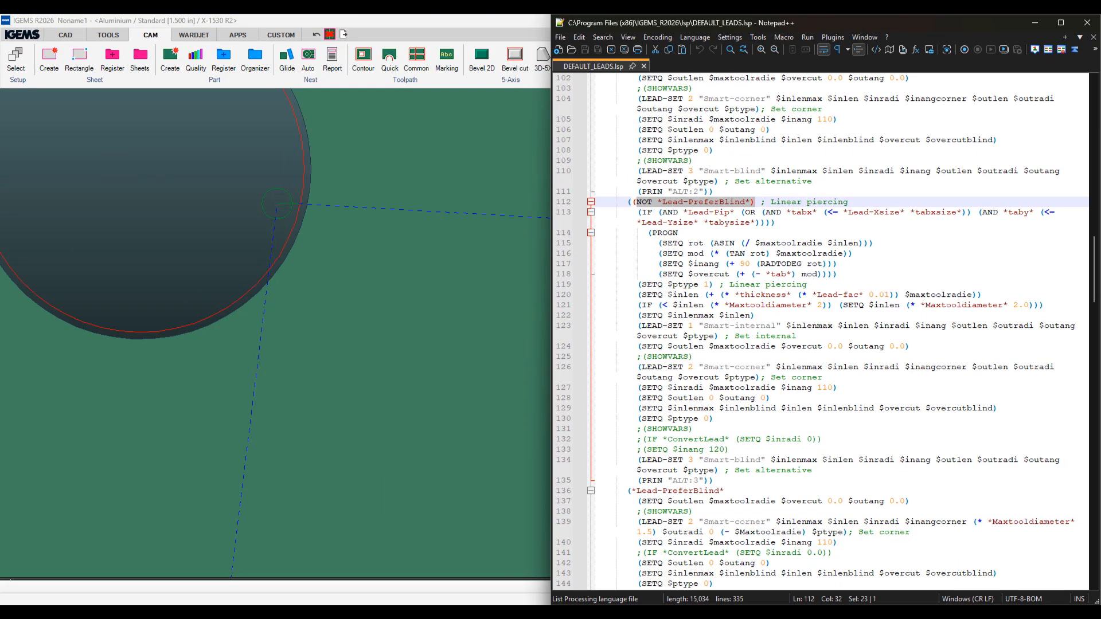
scroll(870, 292, up, 2)
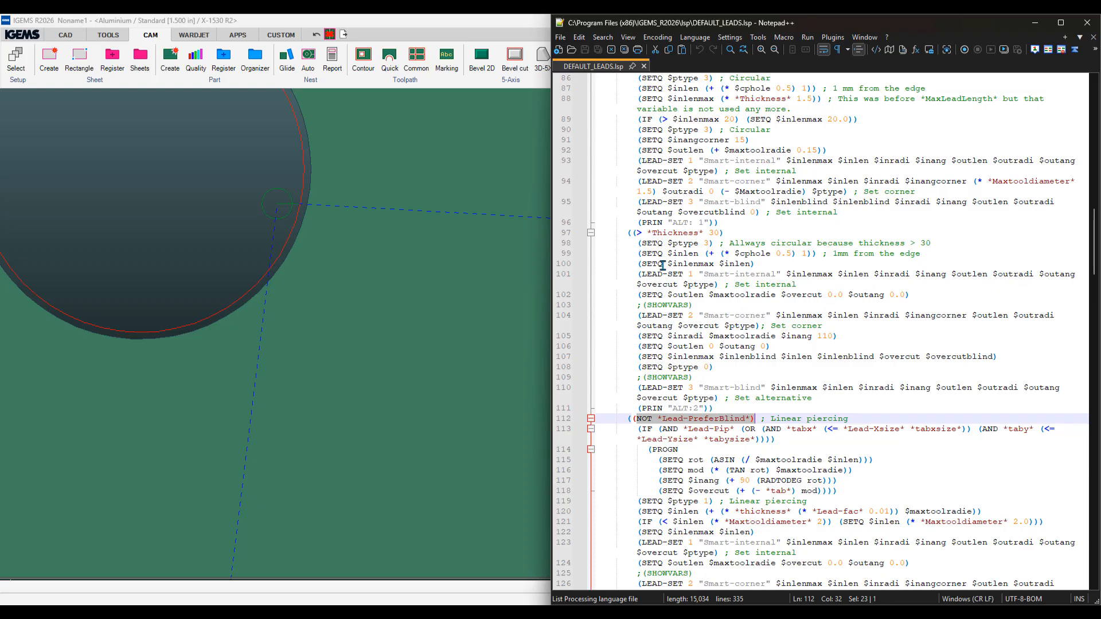
drag(634, 233, 866, 245)
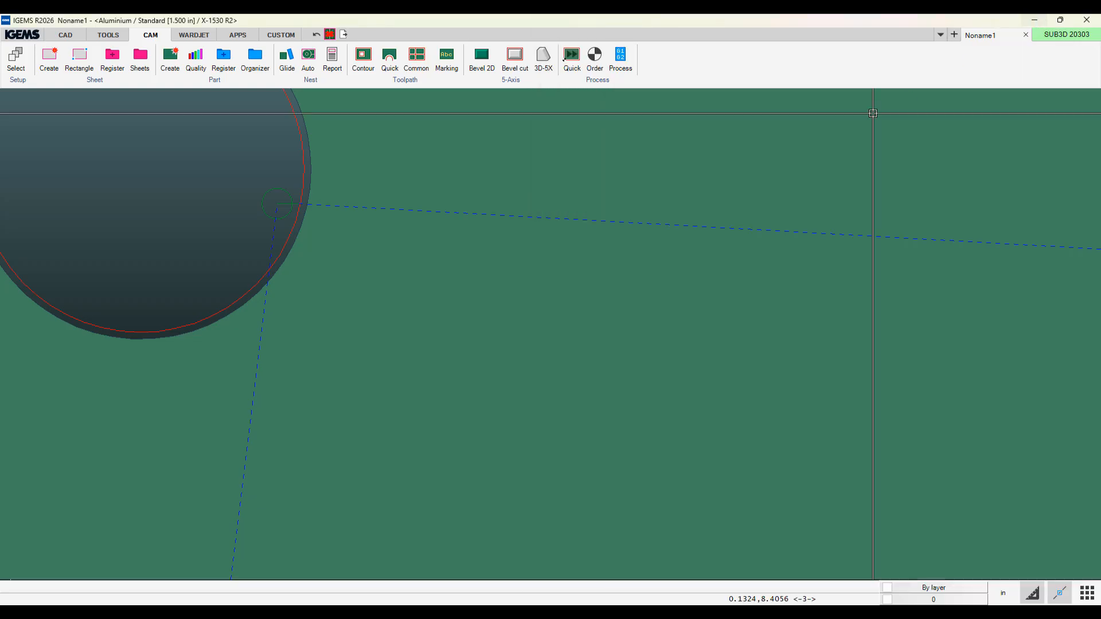
Step: Return to IGEMS and open the X-1530 R2 machine's My_LEADS lead algorithm for editing
click(1035, 22)
scroll(369, 225, down, 5)
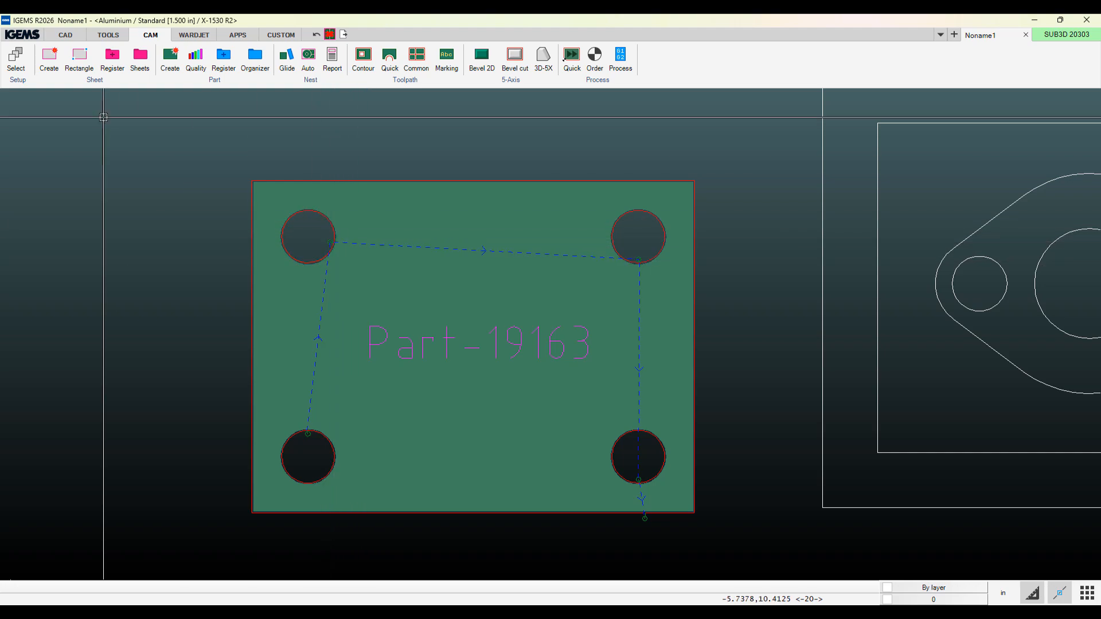
click(21, 63)
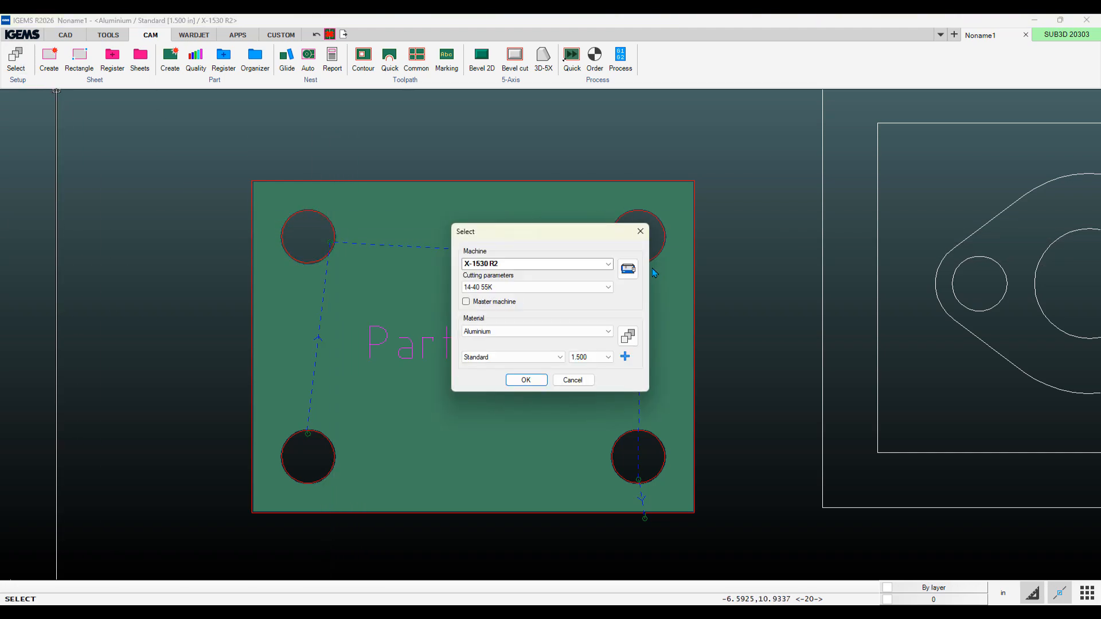
click(627, 269)
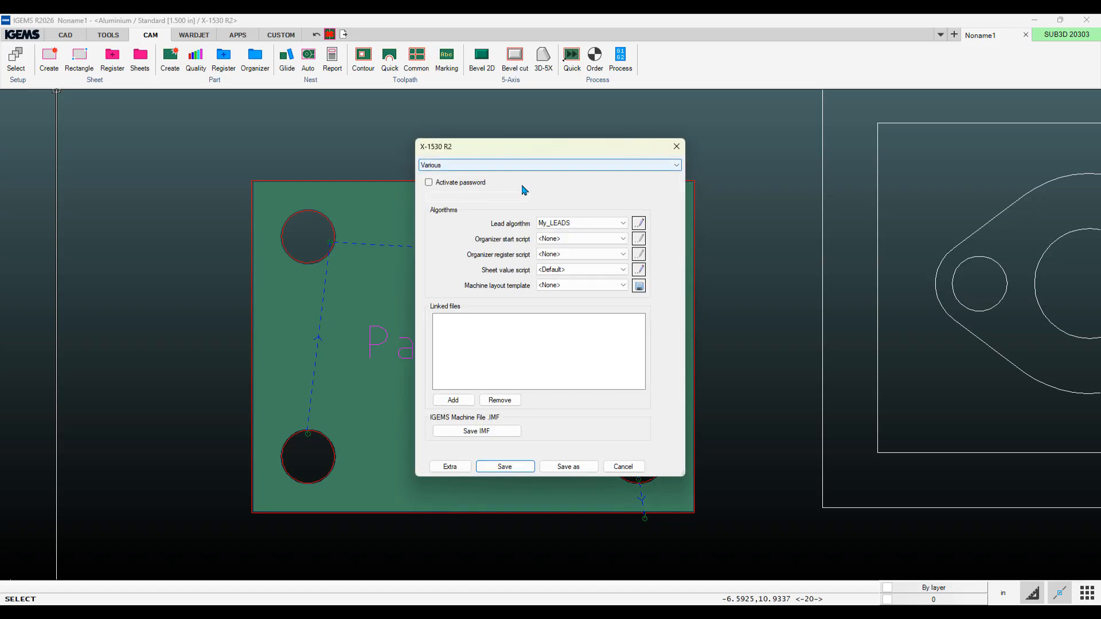
click(639, 223)
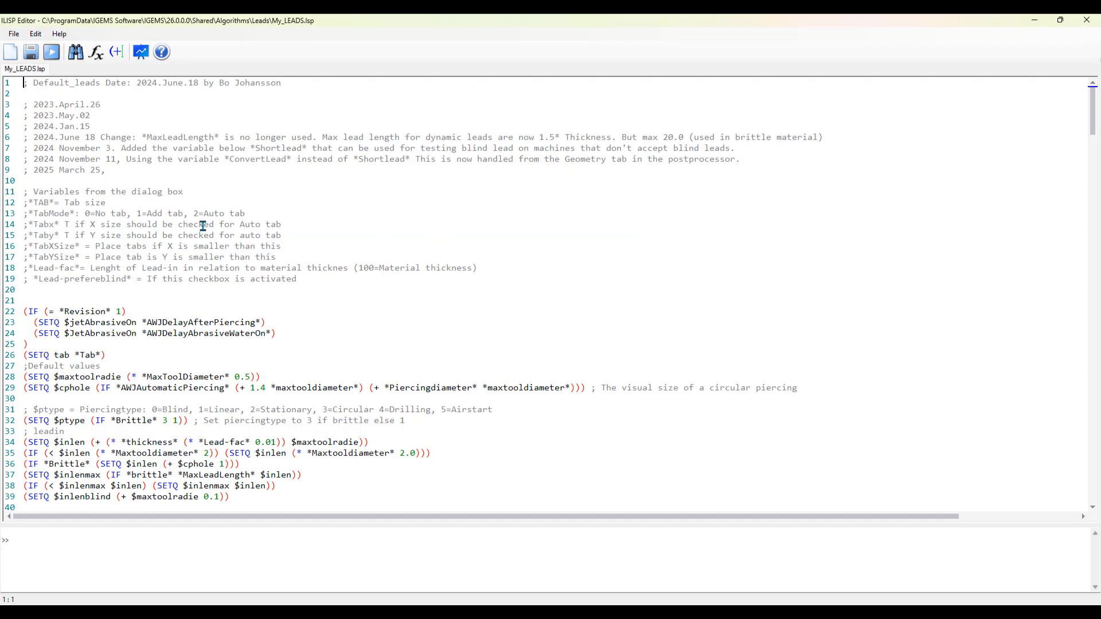
Step: Change the internal-geometry *Thickness* threshold on line 97 of My_LEADS.lsp to (* 1.6 25.4) and save the script
scroll(195, 238, down, 12)
scroll(196, 239, down, 6)
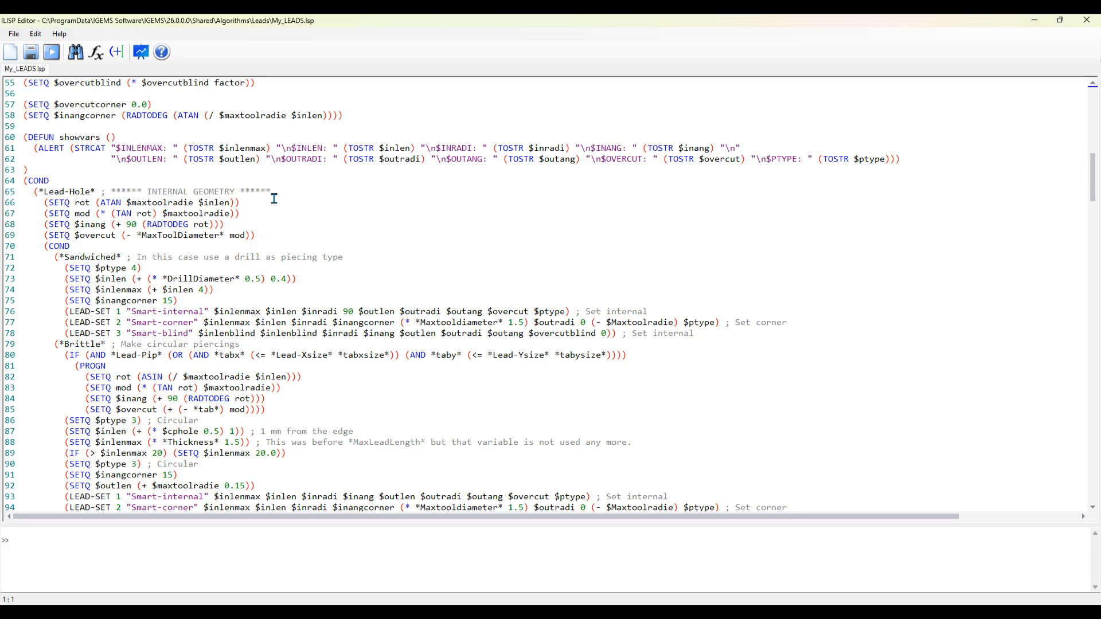
scroll(155, 191, down, 2)
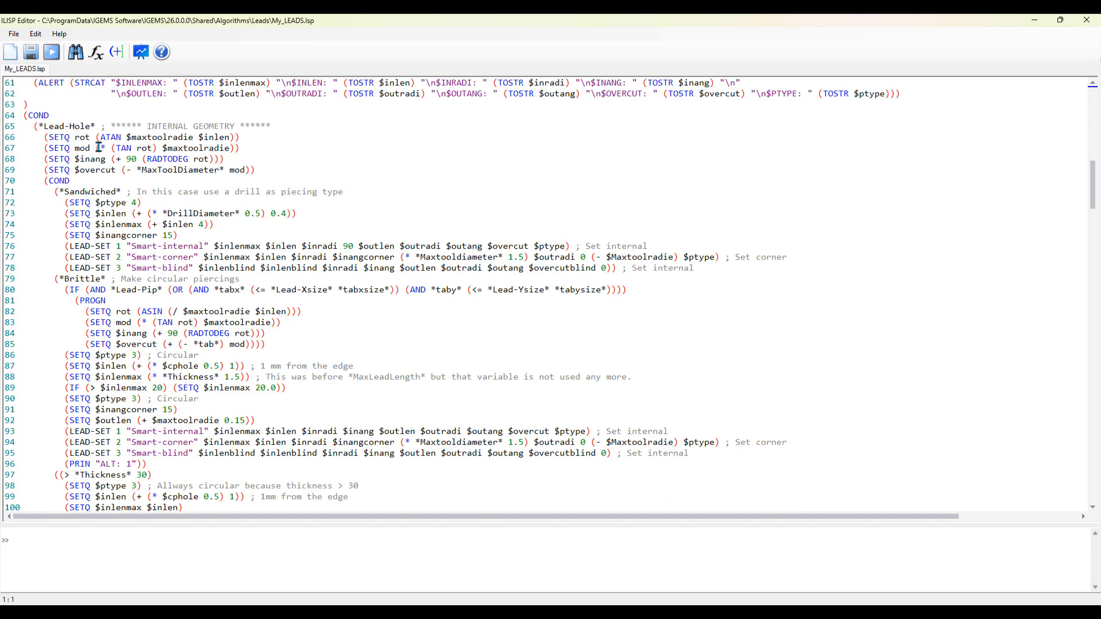
scroll(99, 148, down, 8)
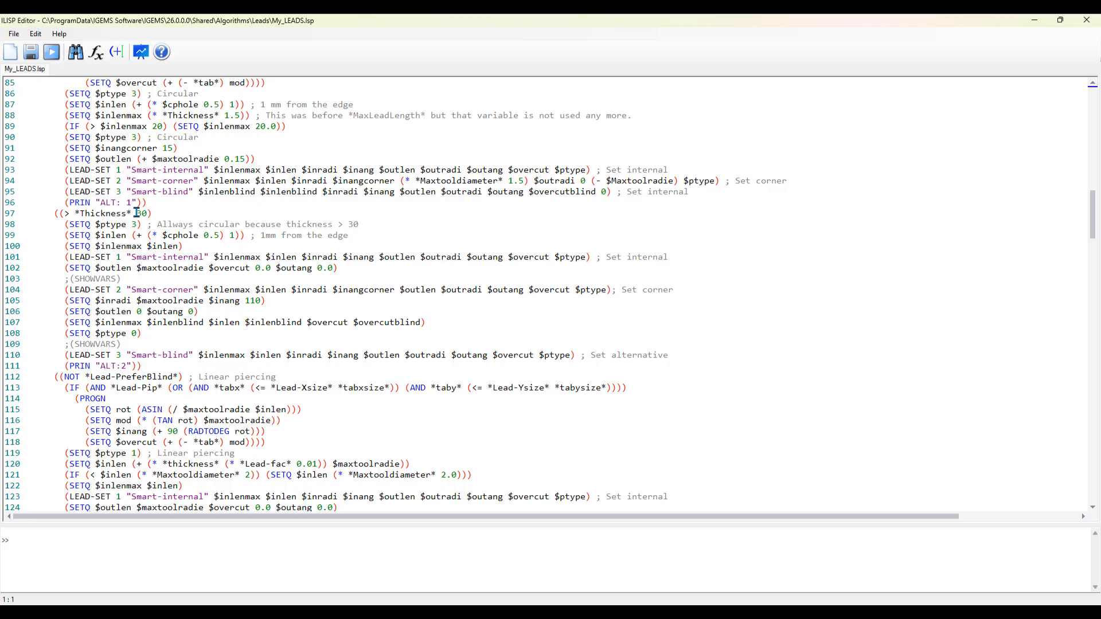
double_click(138, 213)
click(148, 214)
text((* )
text()))
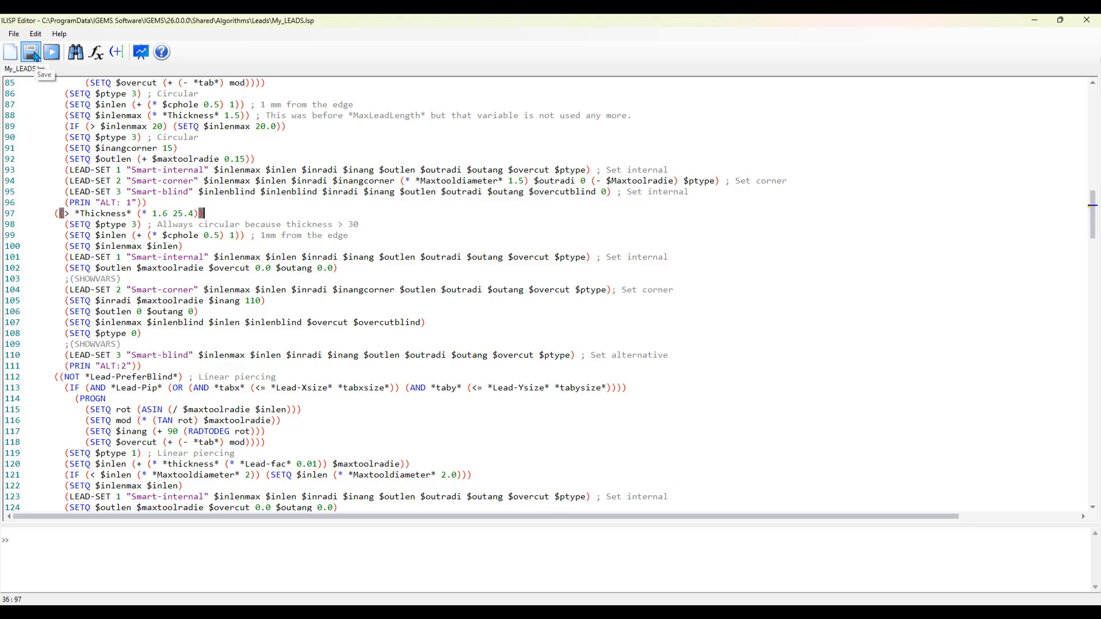
Step: Close the script editor, save the X-1530 R2 machine settings, and accept the machine and 1.500 Aluminium selection
click(1093, 22)
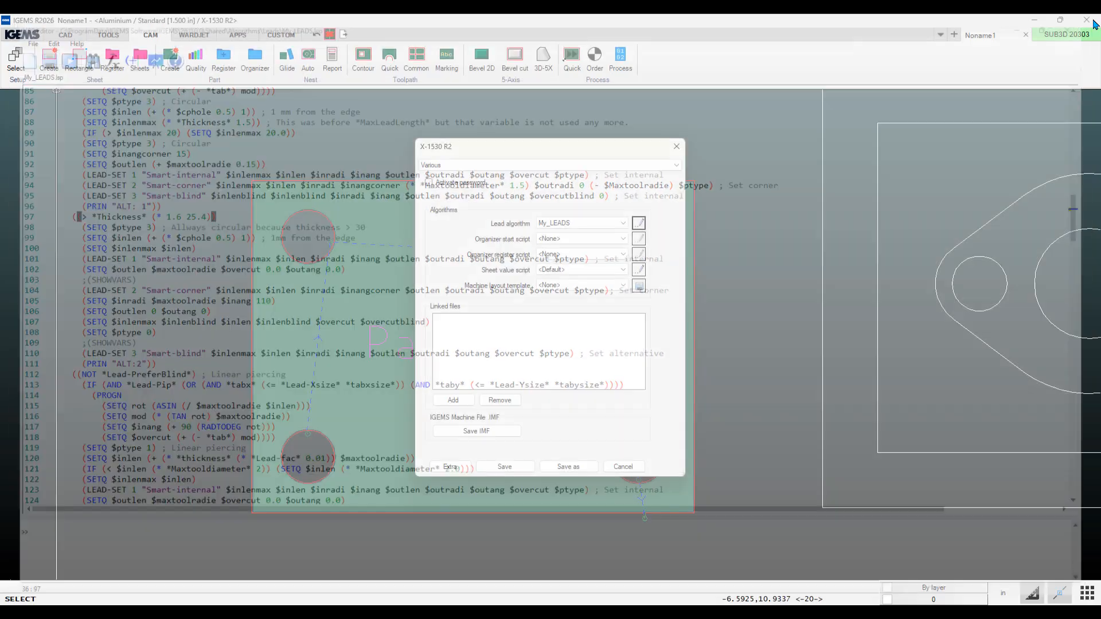
click(504, 467)
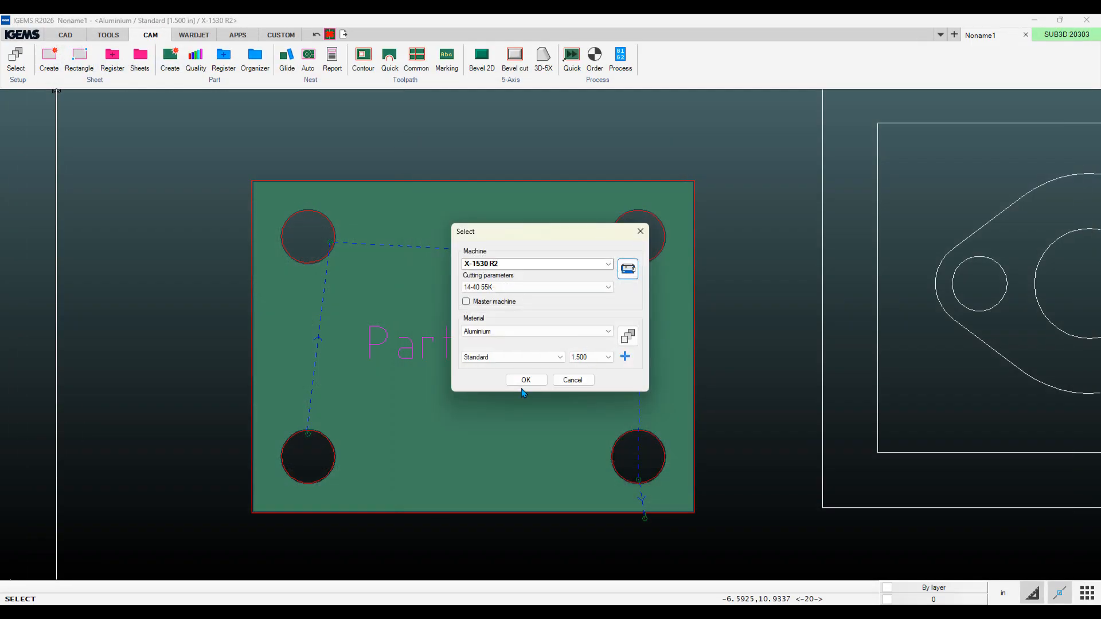
click(525, 379)
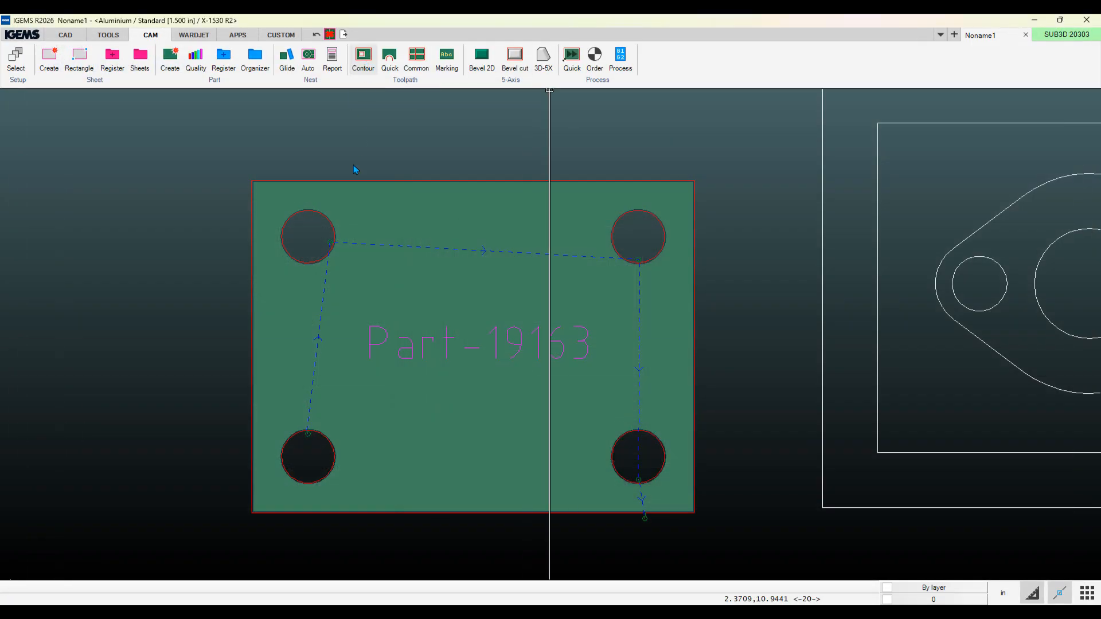
Step: Regenerate the contour toolpath with automatic leads on the Part-19163 plate in 1.500 in Aluminium
click(113, 337)
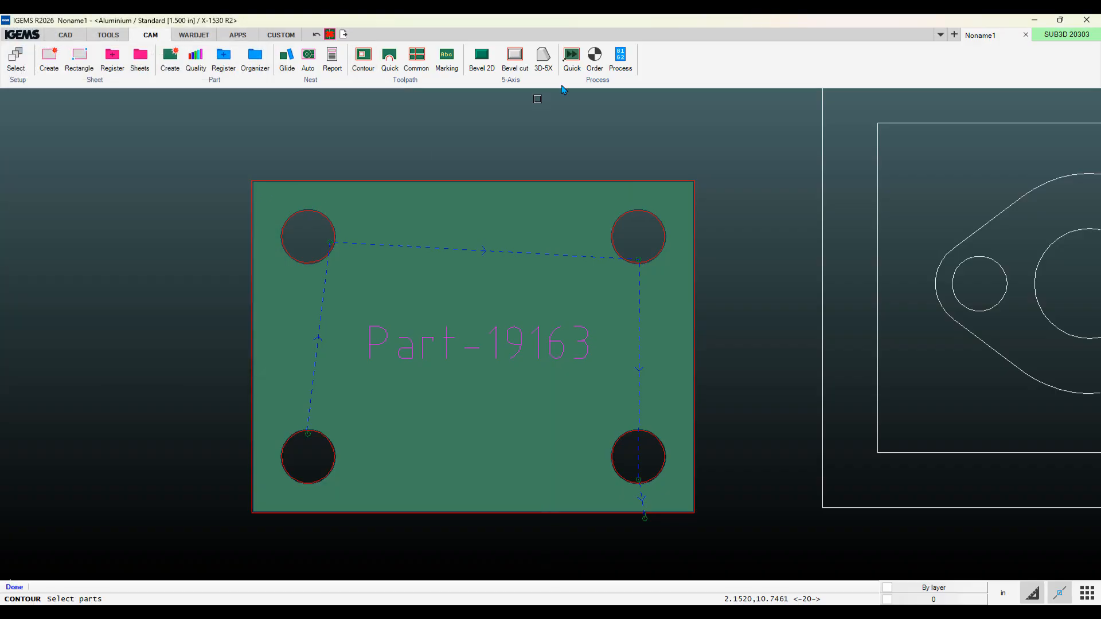
click(429, 230)
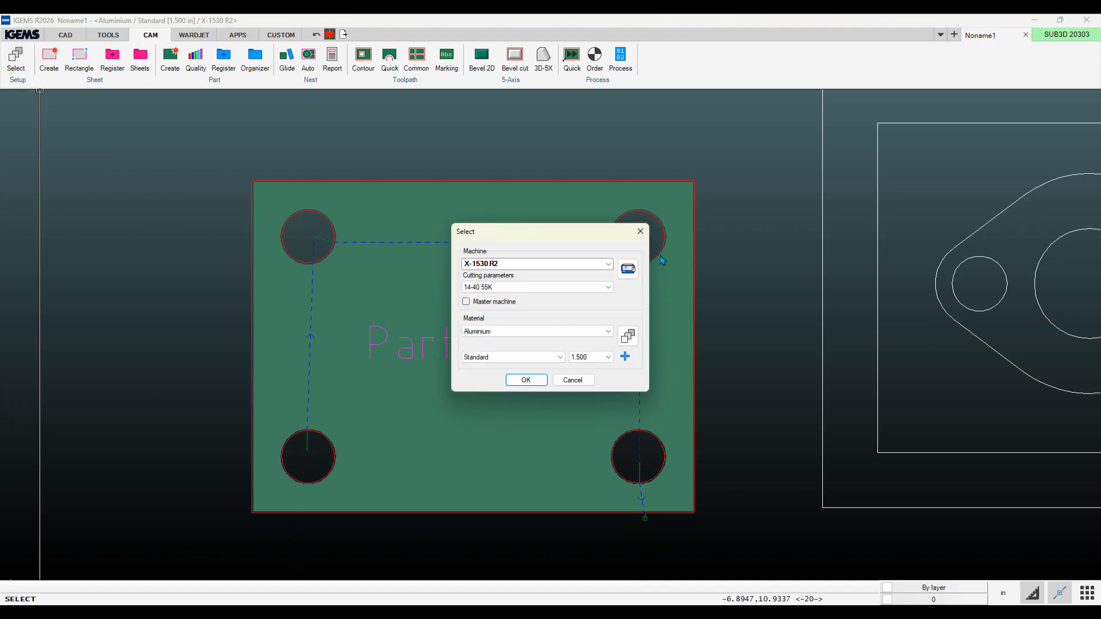
Step: Reopen the X-1530 R2 machine's My_LEADS script and locate the *Thickness* rule in its EXTERNAL GEOMETRY section
click(630, 268)
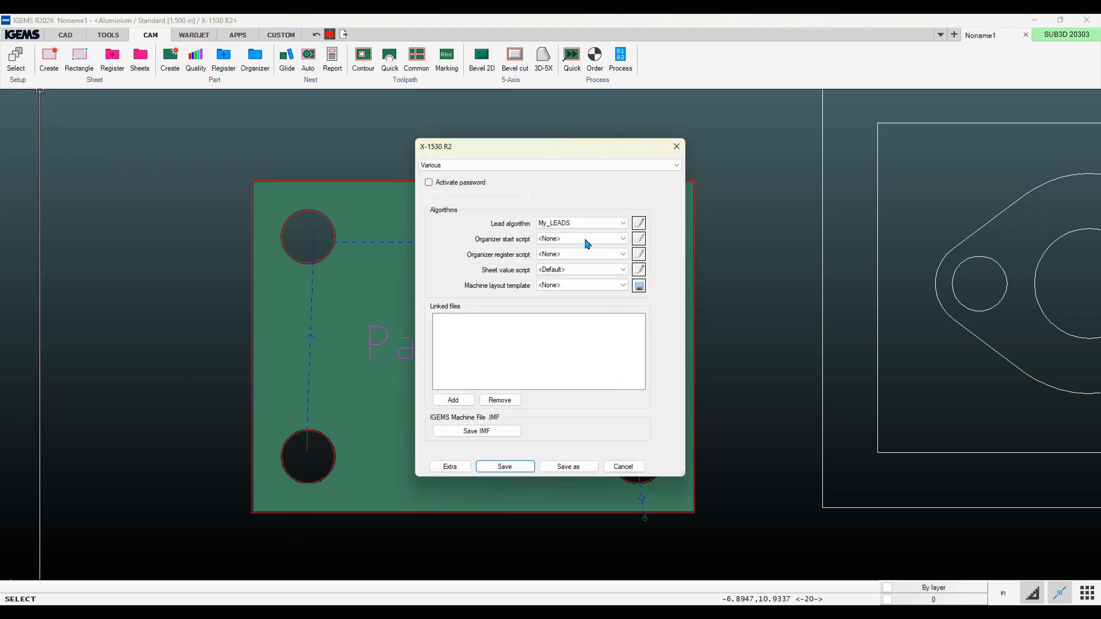
click(639, 224)
scroll(613, 201, down, 20)
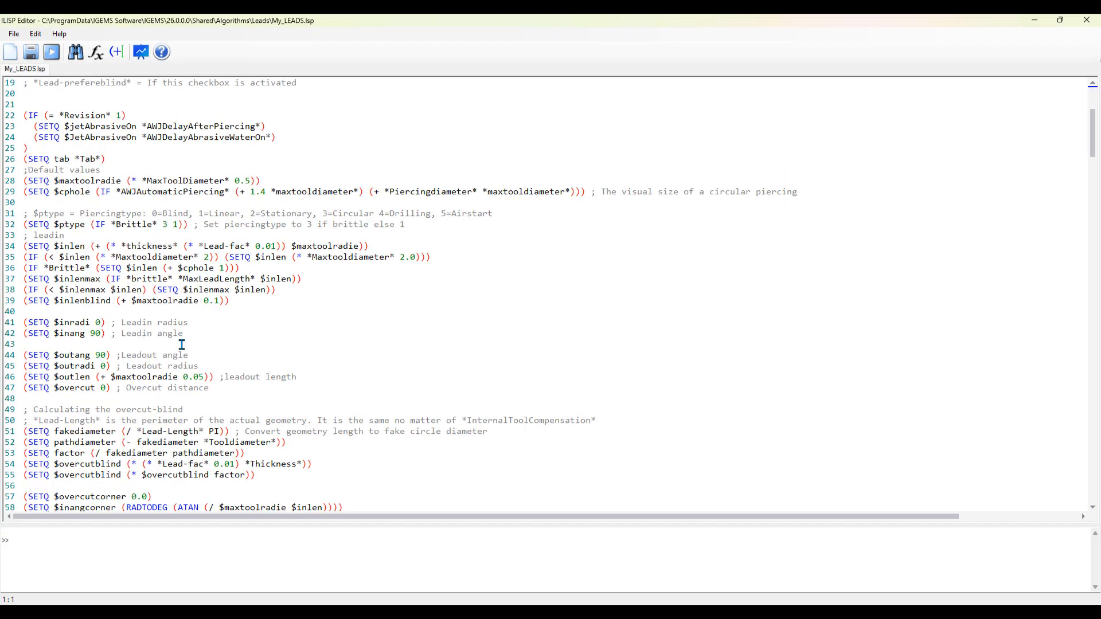
scroll(273, 355, down, 20)
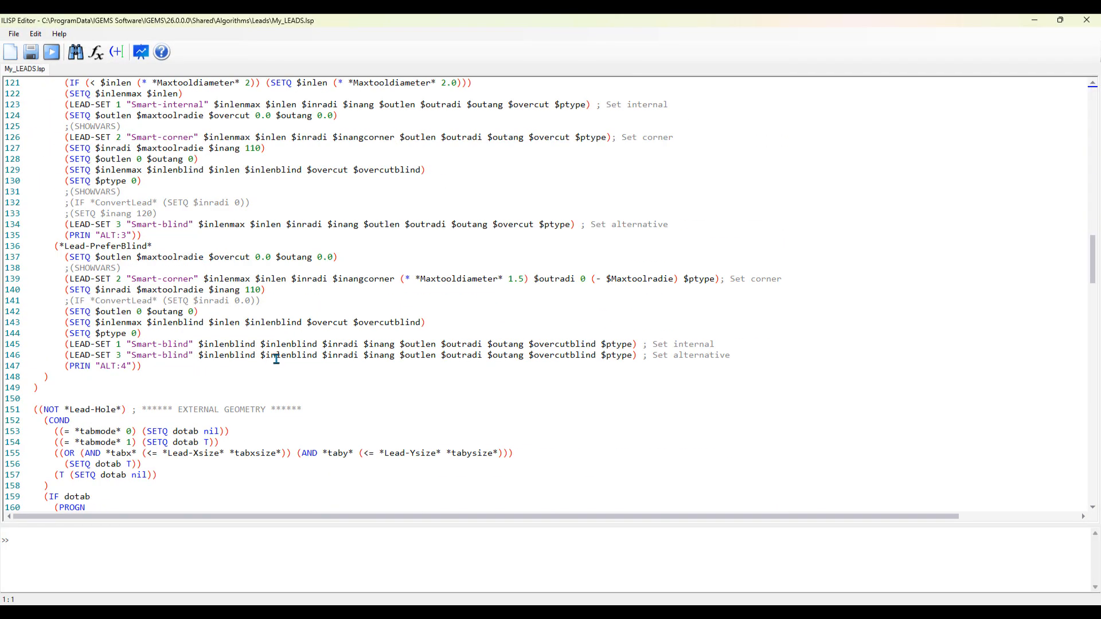
drag(178, 246, 270, 246)
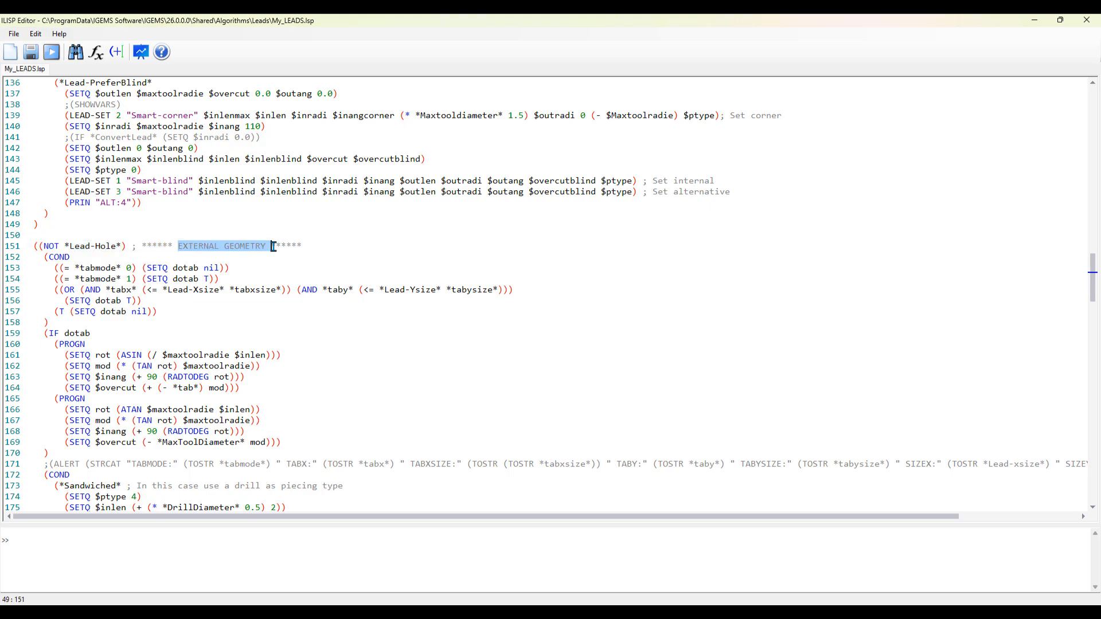
scroll(186, 272, down, 5)
scroll(186, 273, down, 8)
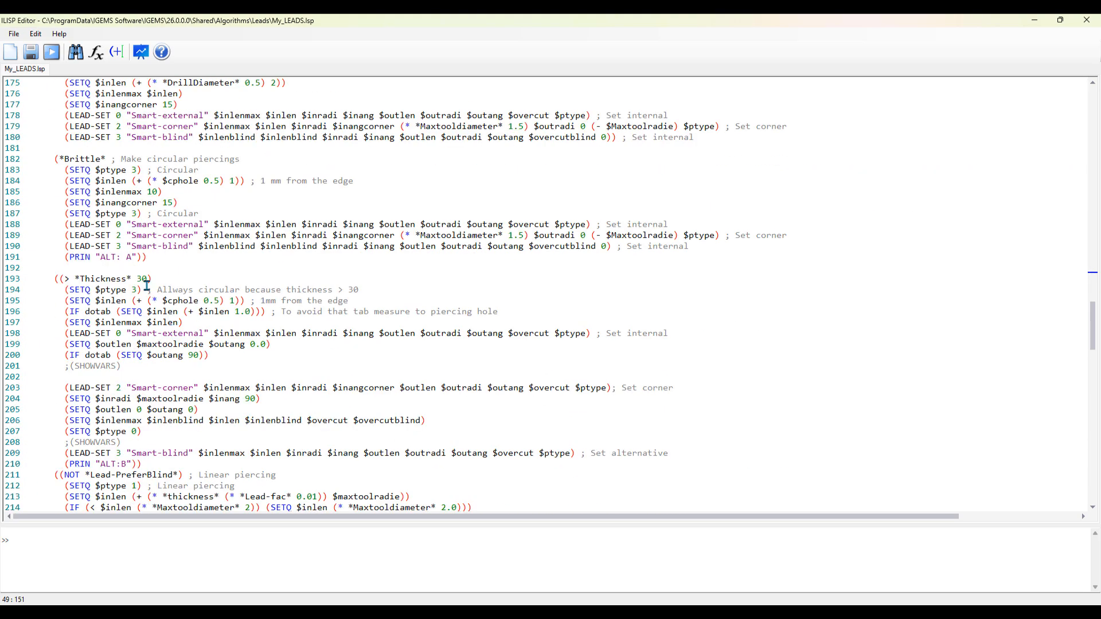
Step: Change the external-geometry *Thickness* threshold on line 193 to (* 1.6 25.4), and close the script editor plus the machine and selection dialogs
click(145, 278)
key(BackSpace)
key(BackSpace)
text((* 1.6 25.4)
key(Right)
text())
click(1086, 21)
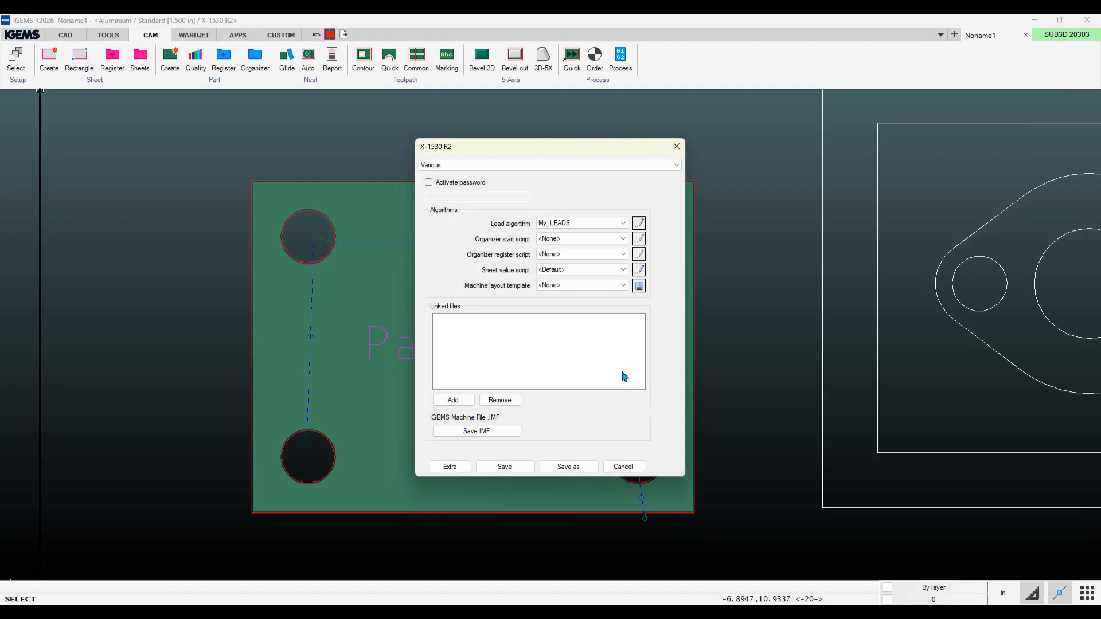
click(623, 466)
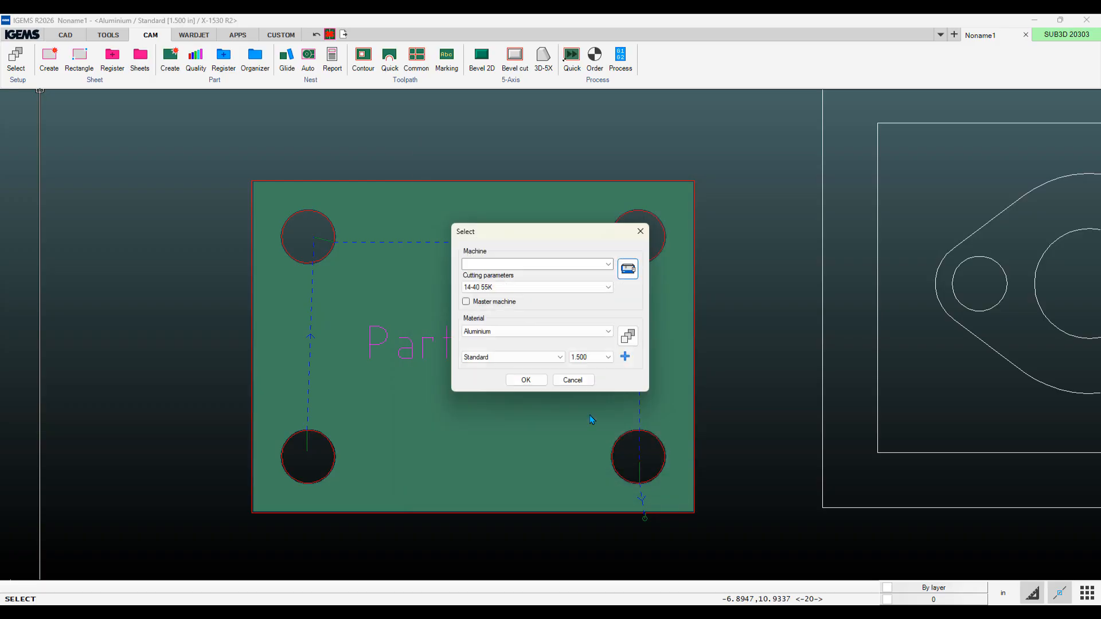
click(572, 379)
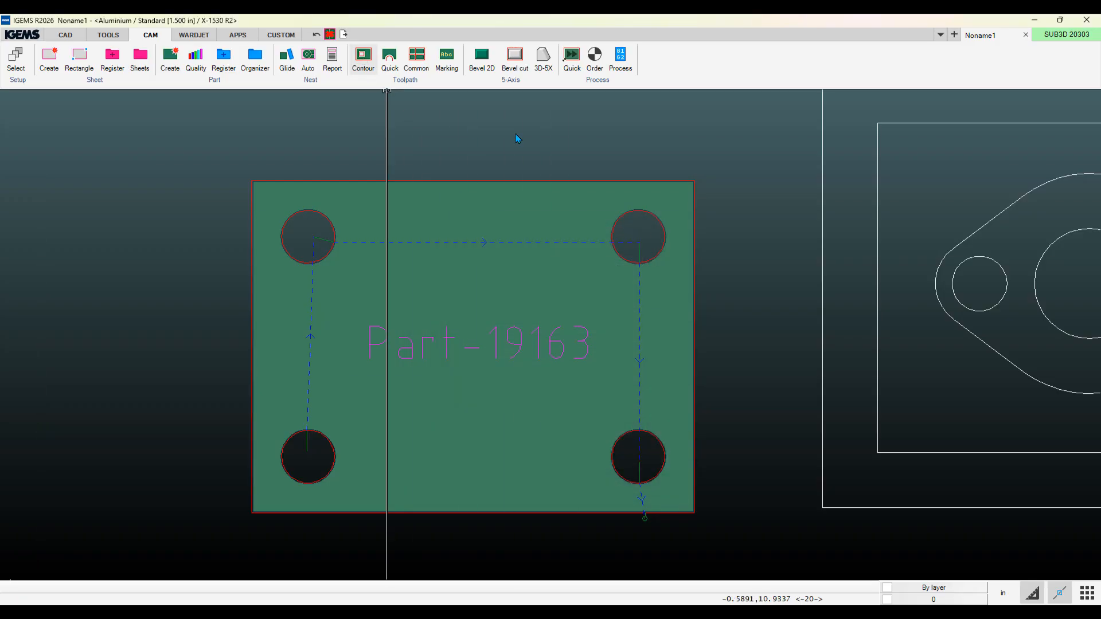
Step: Recreate the Part-19163 plate's contour toolpath using the edited external lead rule
click(116, 338)
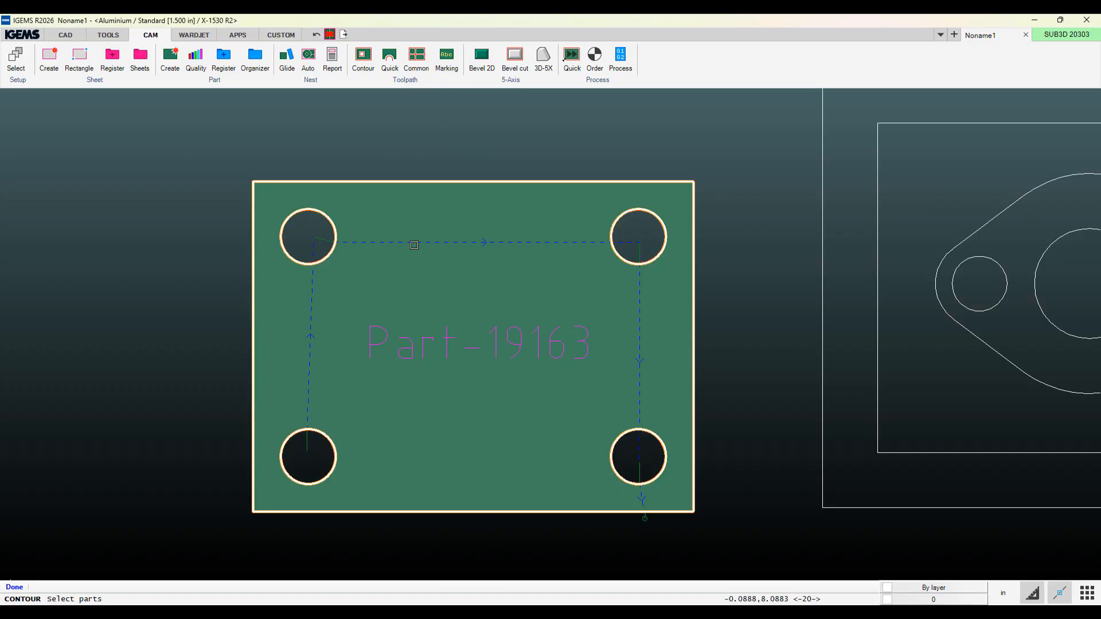
click(414, 244)
right_click(414, 245)
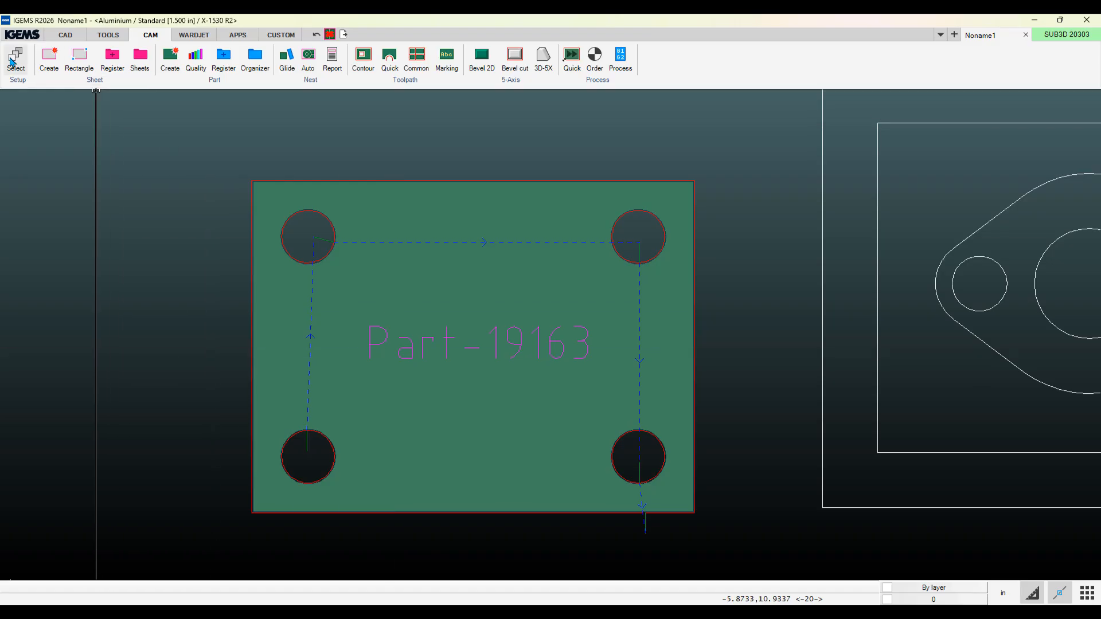
Step: Choose Carbon Fiber, Standard, 0.063 in as the material and check its brittle and sandwich settings in the material setup
click(13, 61)
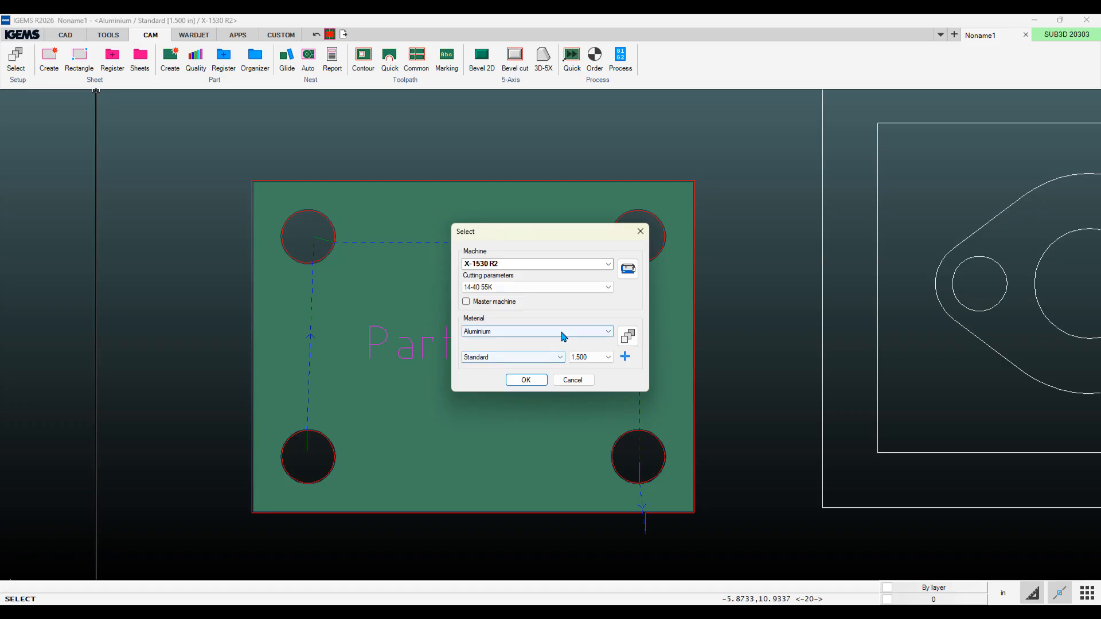
click(564, 333)
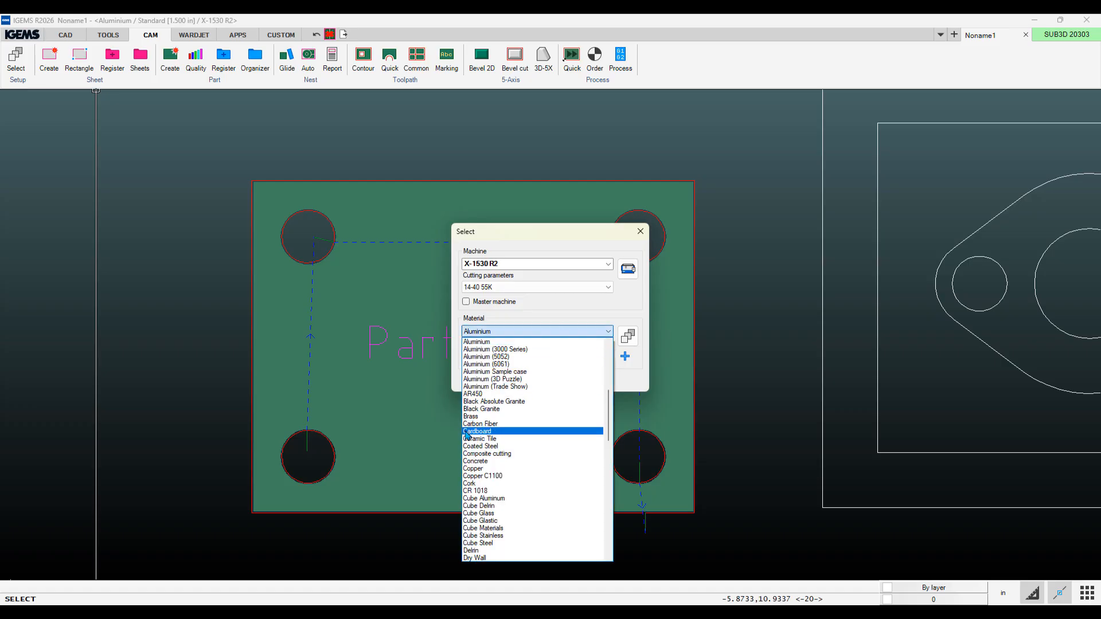
click(493, 425)
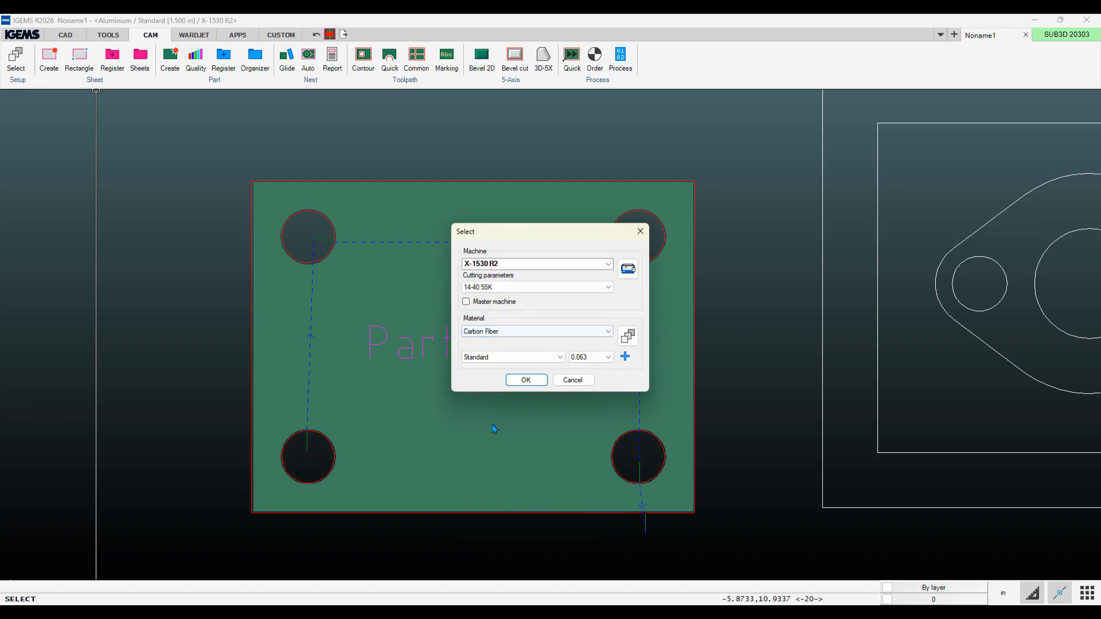
click(628, 337)
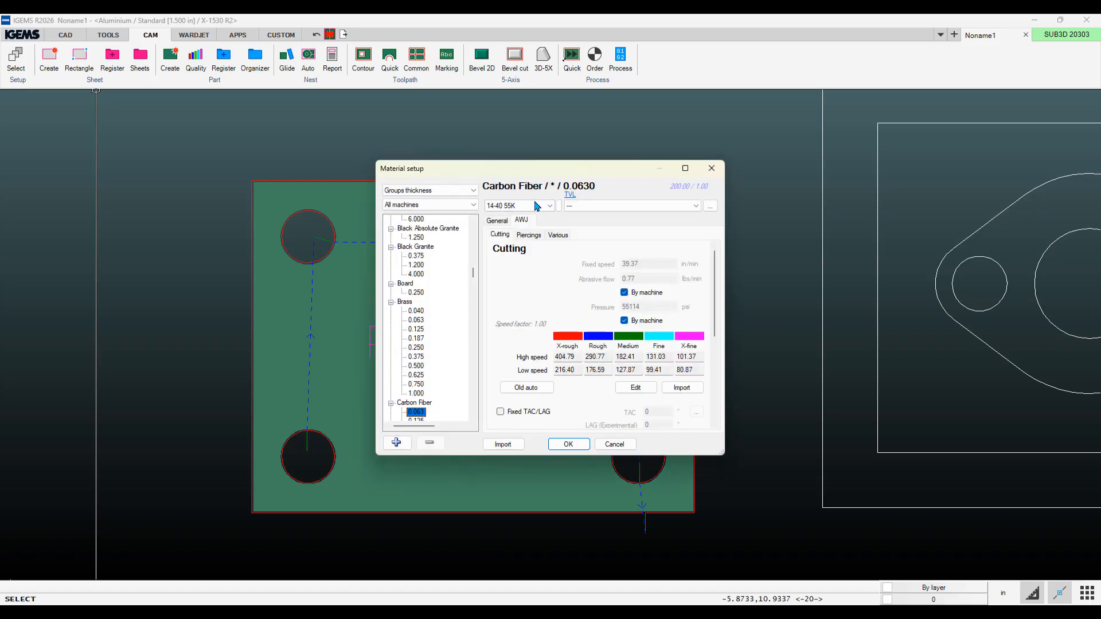
click(414, 403)
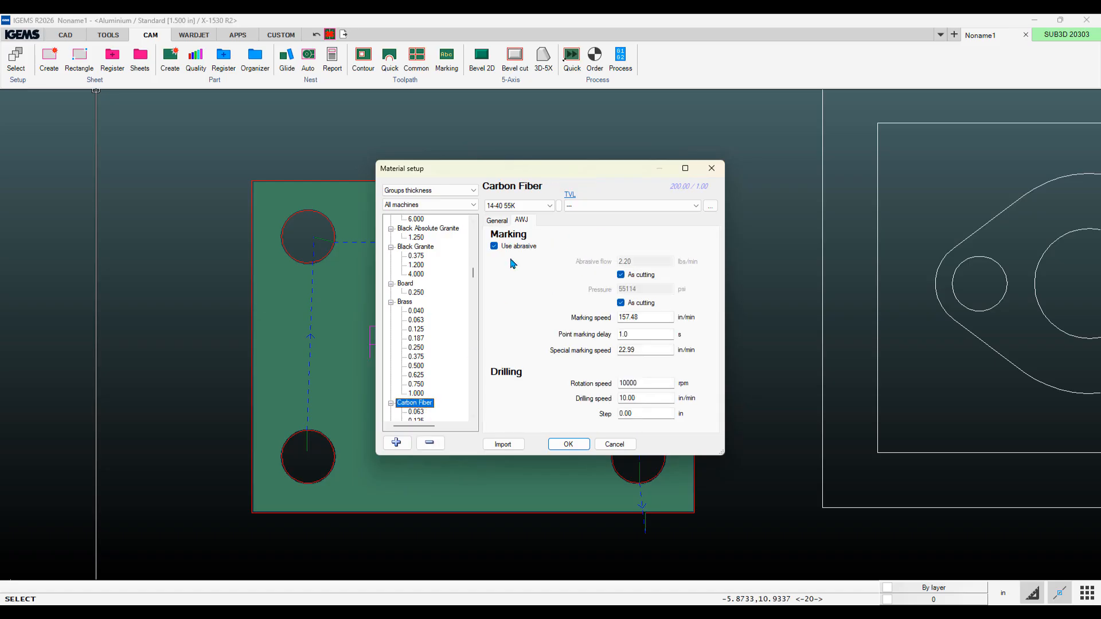
click(499, 222)
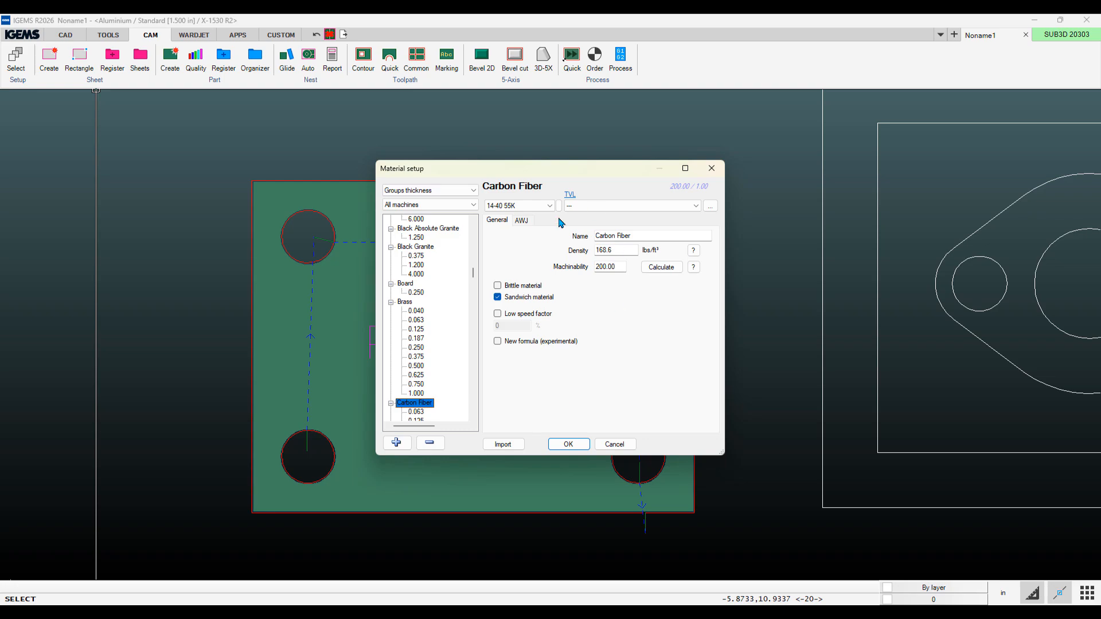
click(564, 445)
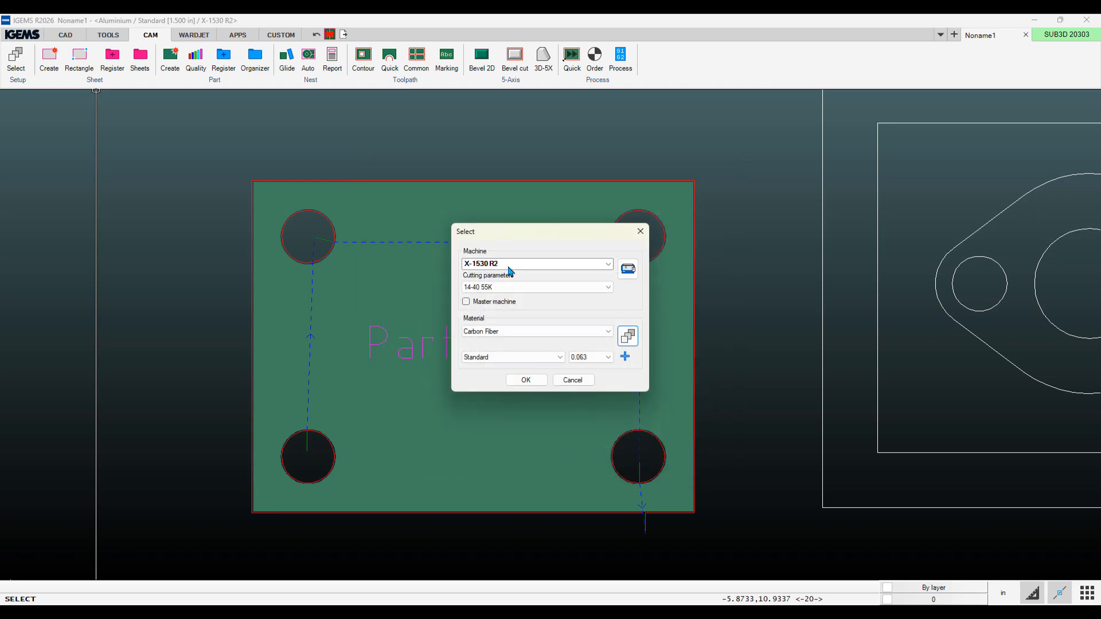
Step: Check the X-1530 R2 machine's drilling tools settings, save the machine, and accept the Carbon Fiber selection
click(629, 270)
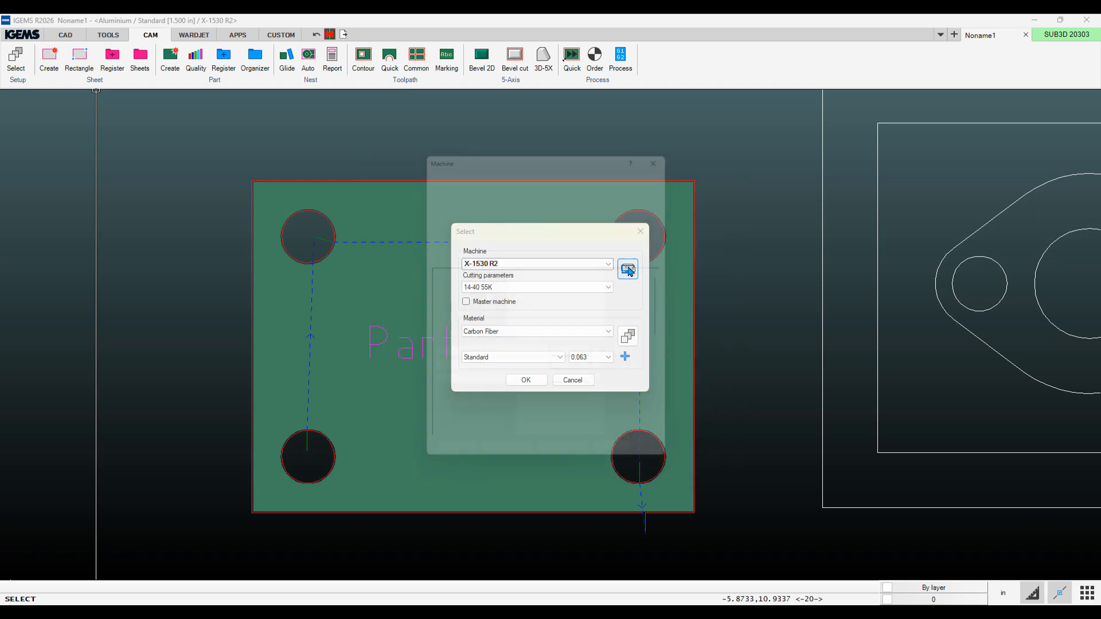
click(465, 166)
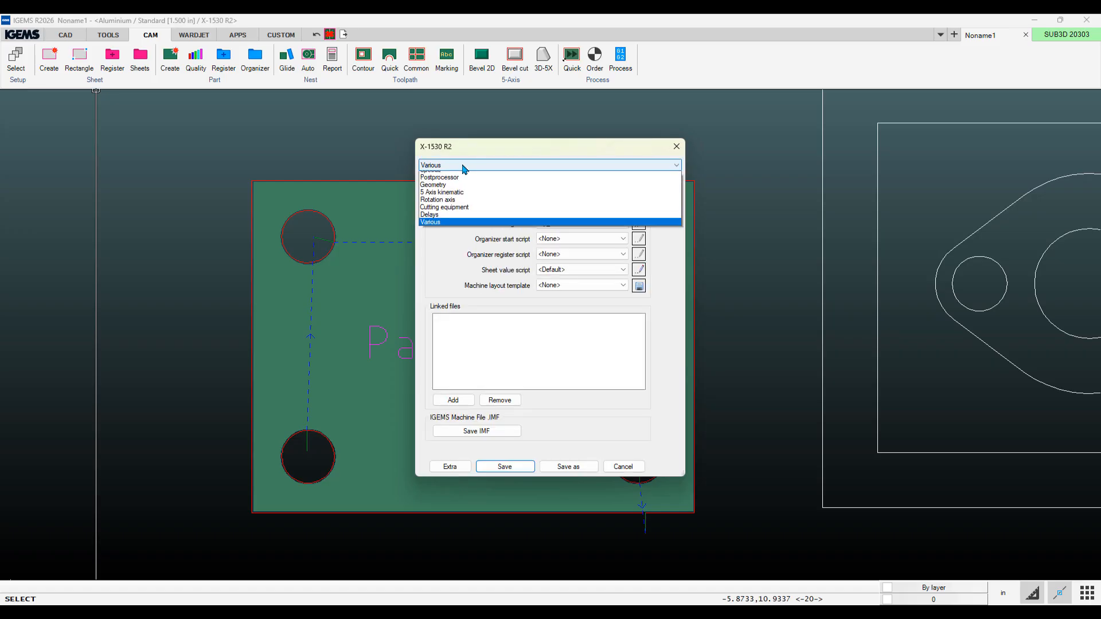
click(440, 206)
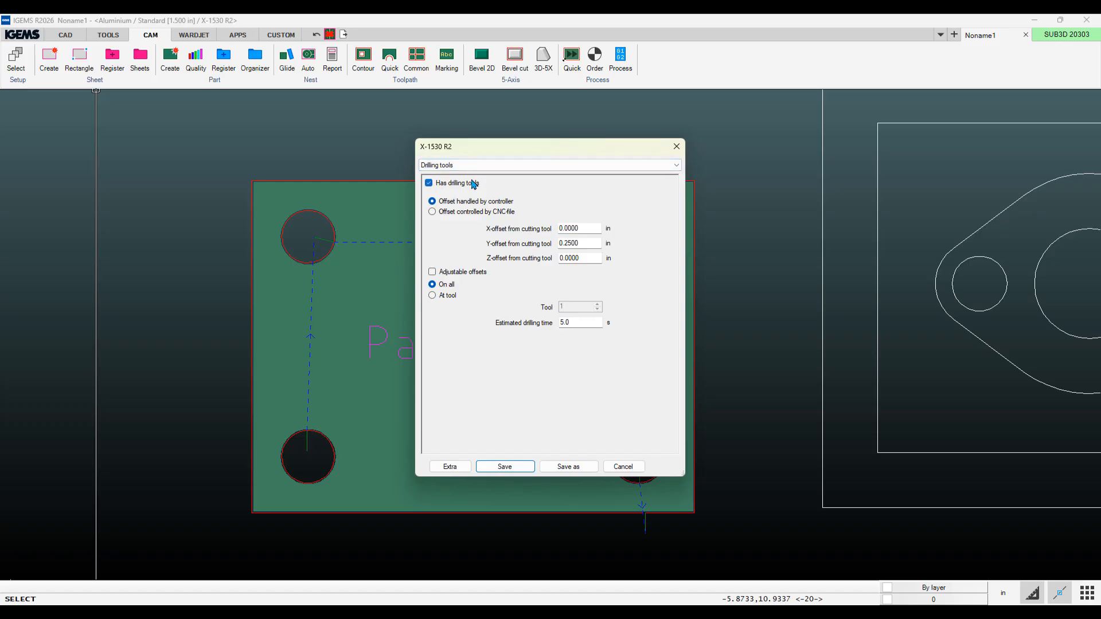
click(504, 467)
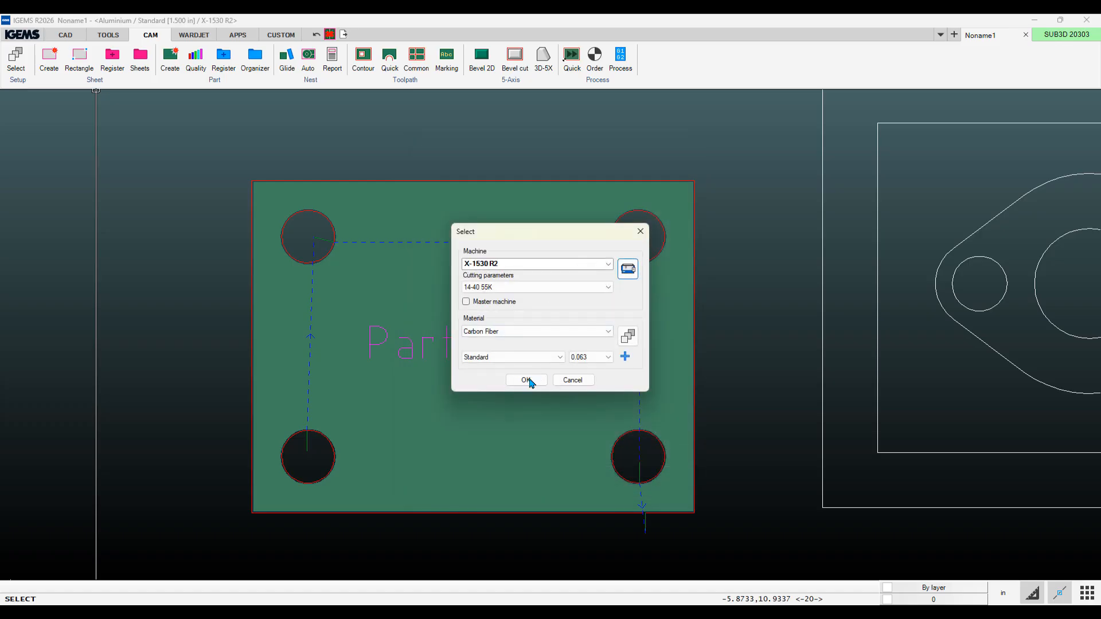
click(526, 381)
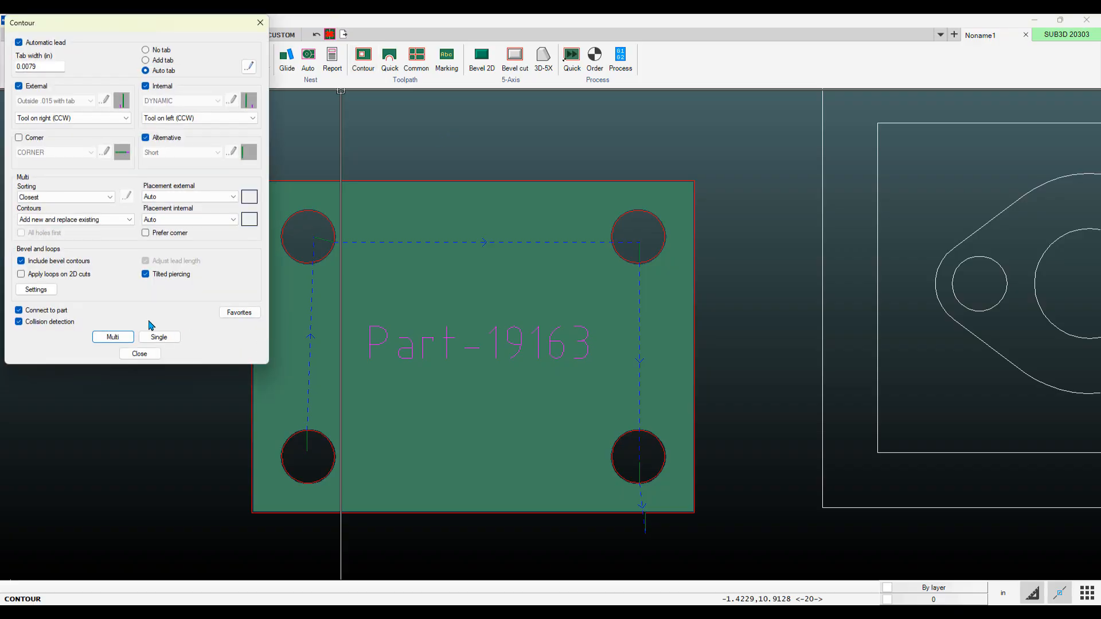
Step: Regenerate the plate's contour toolpath for Carbon Fiber and inspect the piercing at the upper-left hole's lead
click(122, 336)
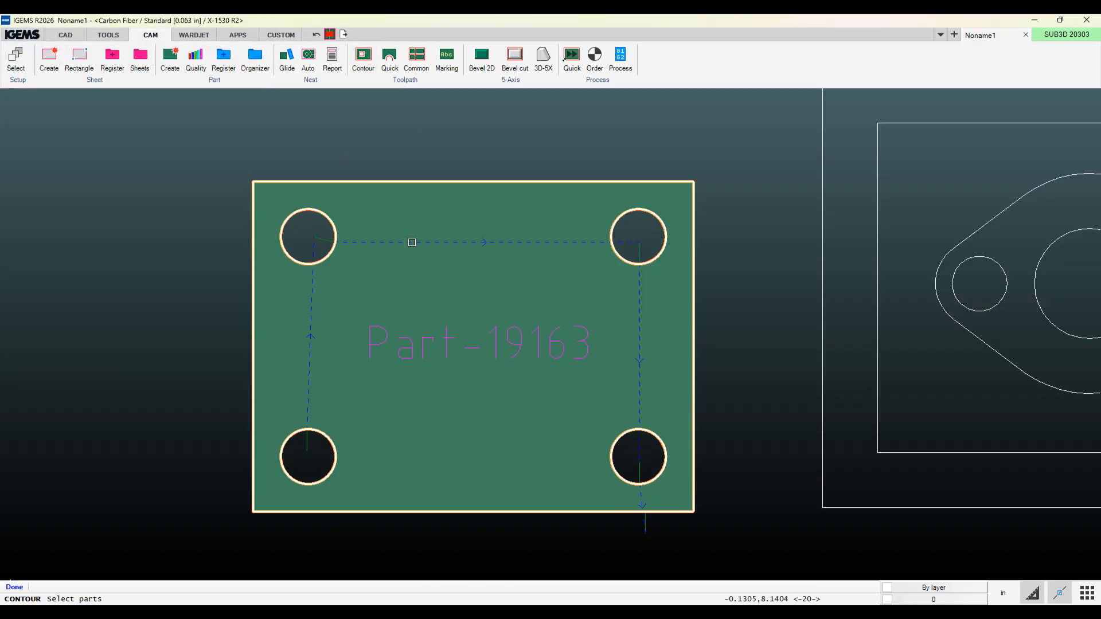
click(411, 243)
scroll(313, 230, up, 5)
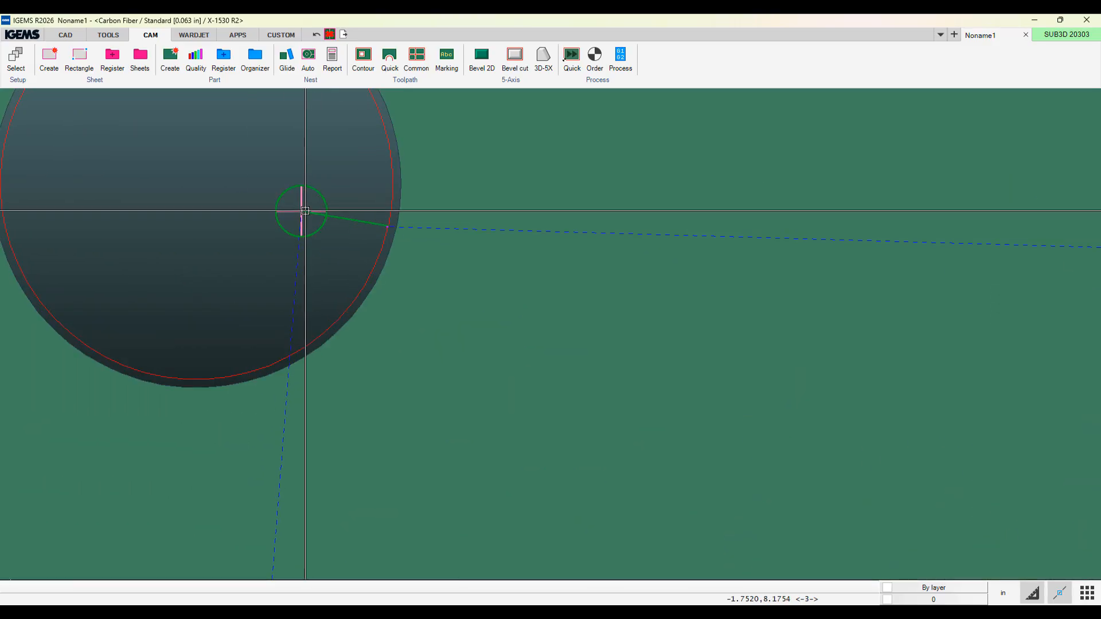
scroll(298, 218, down, 4)
scroll(304, 217, down, 5)
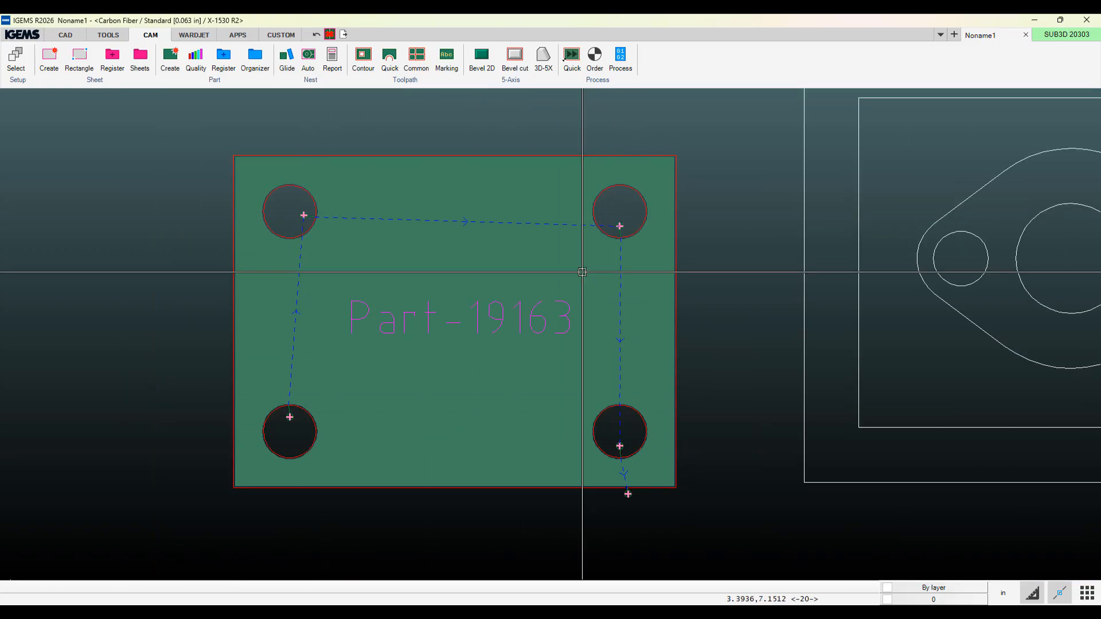
Step: Select Glass, Standard, 0.125 in as the material, check its brittle and sandwich settings, and accept the selection
click(16, 60)
click(497, 332)
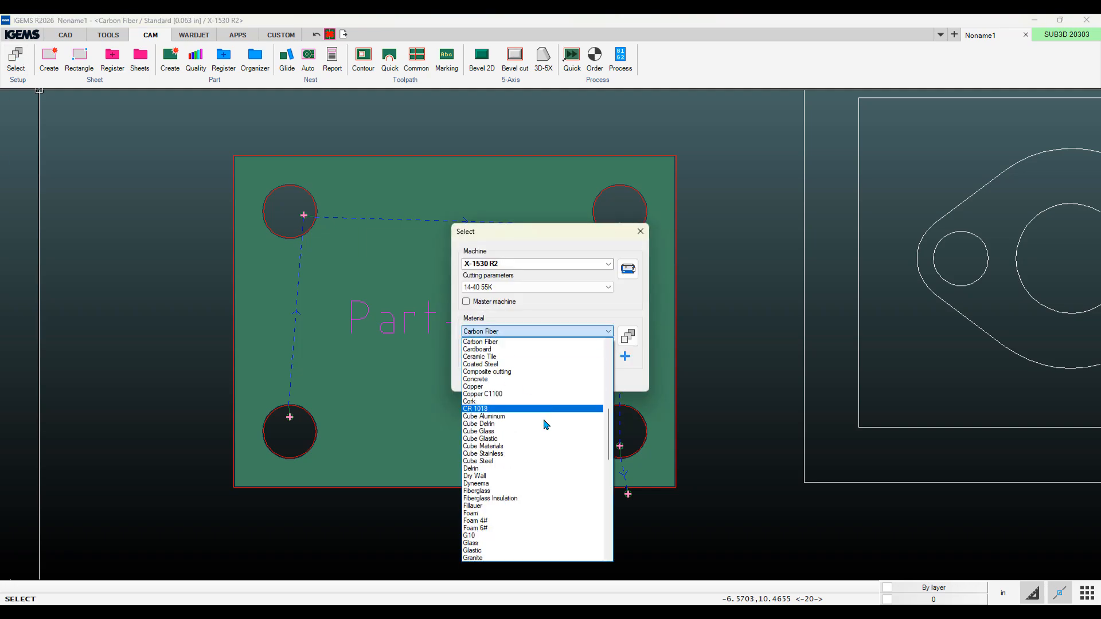
scroll(523, 462, down, 1)
click(500, 521)
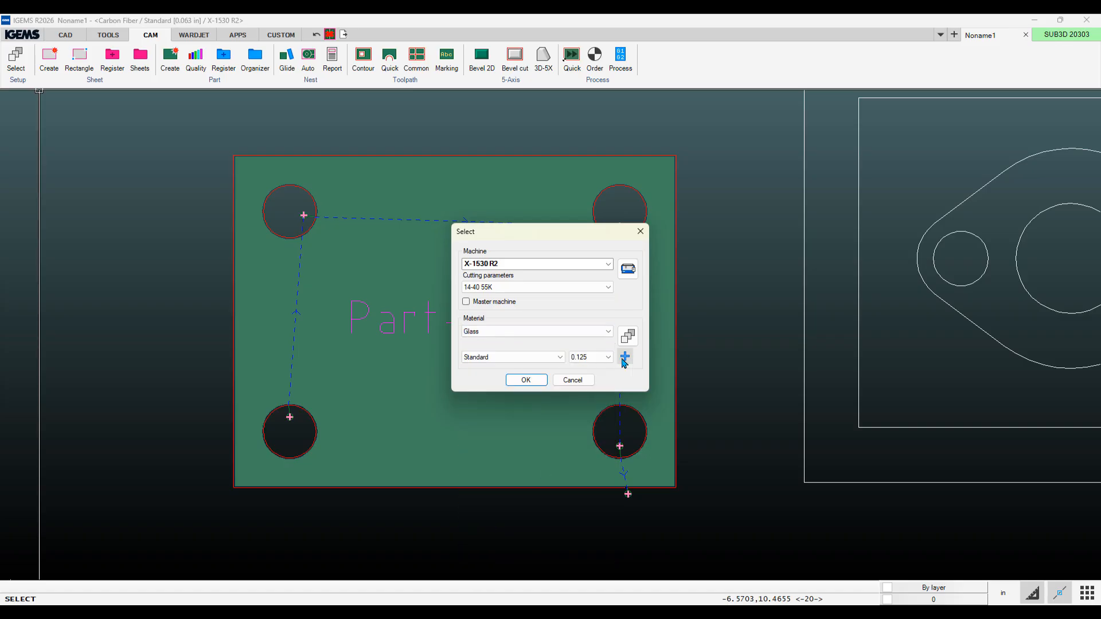
click(629, 337)
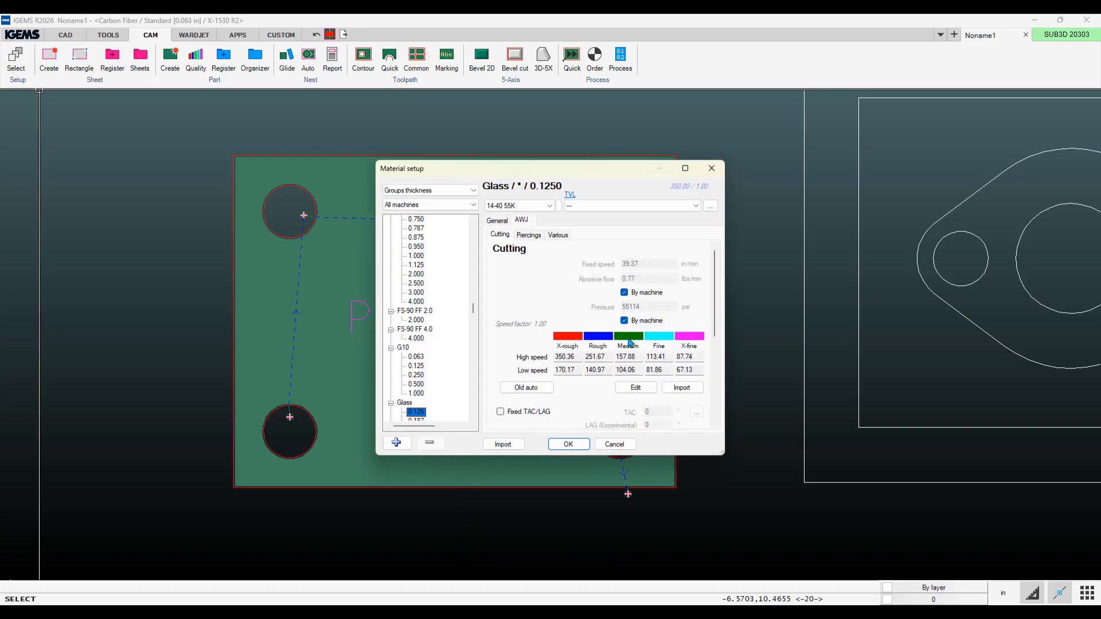
click(405, 403)
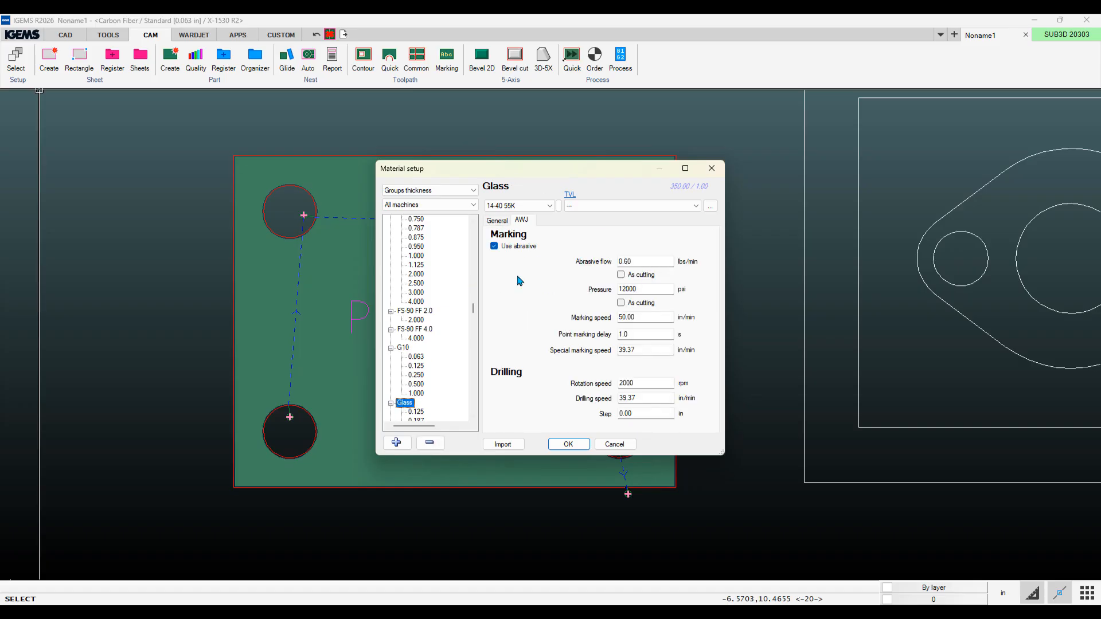
click(499, 224)
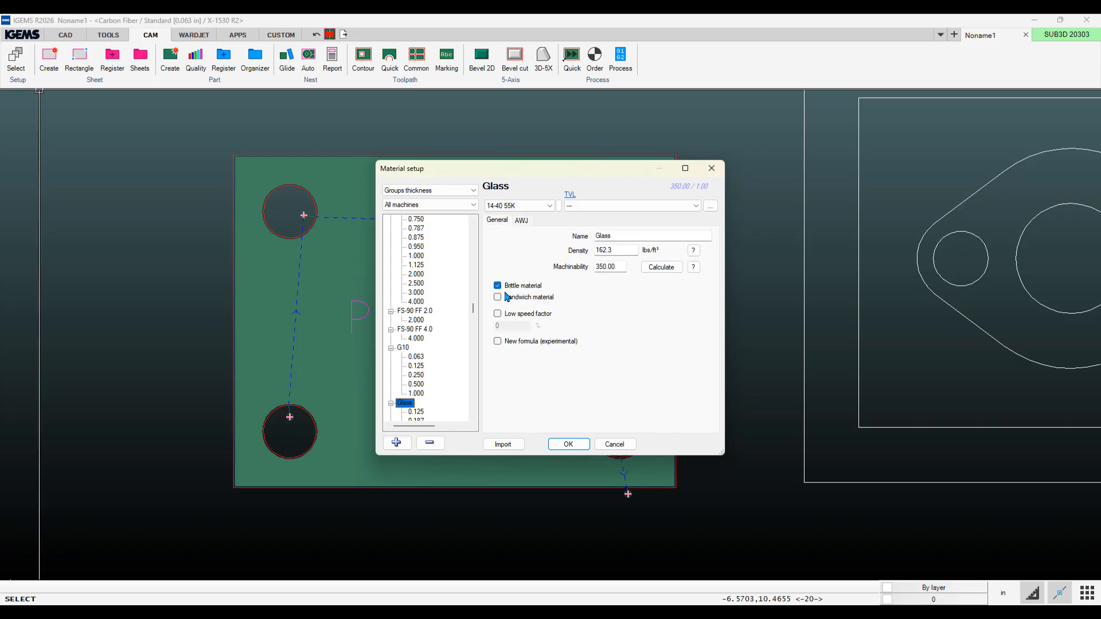
click(567, 444)
click(524, 383)
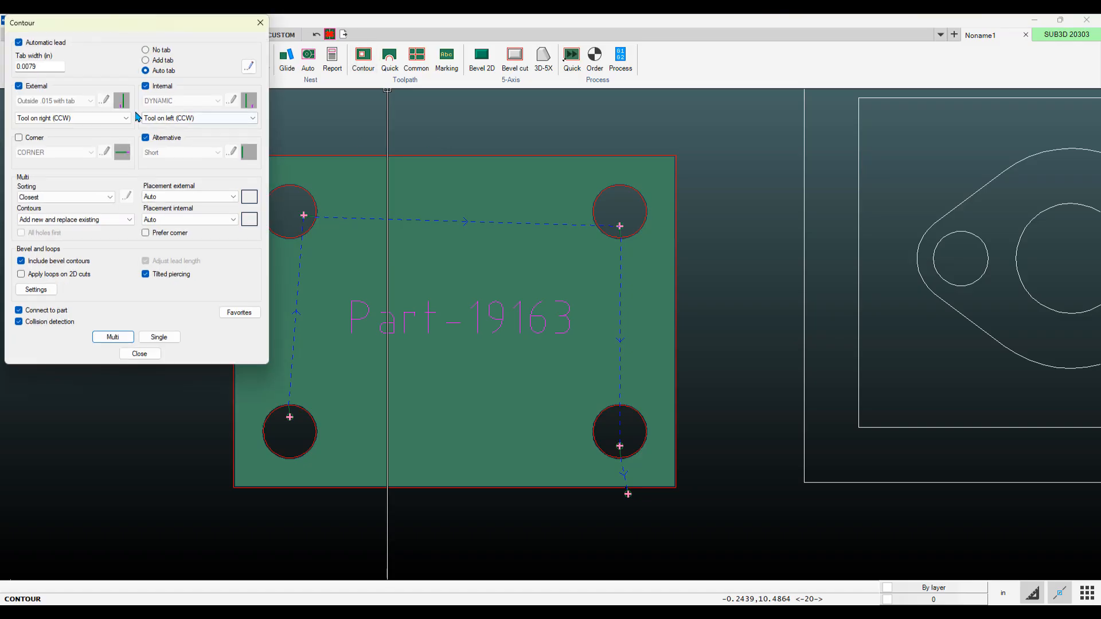
Step: Regenerate the plate's contour toolpath for Glass and inspect the lead in the upper-left hole
click(113, 337)
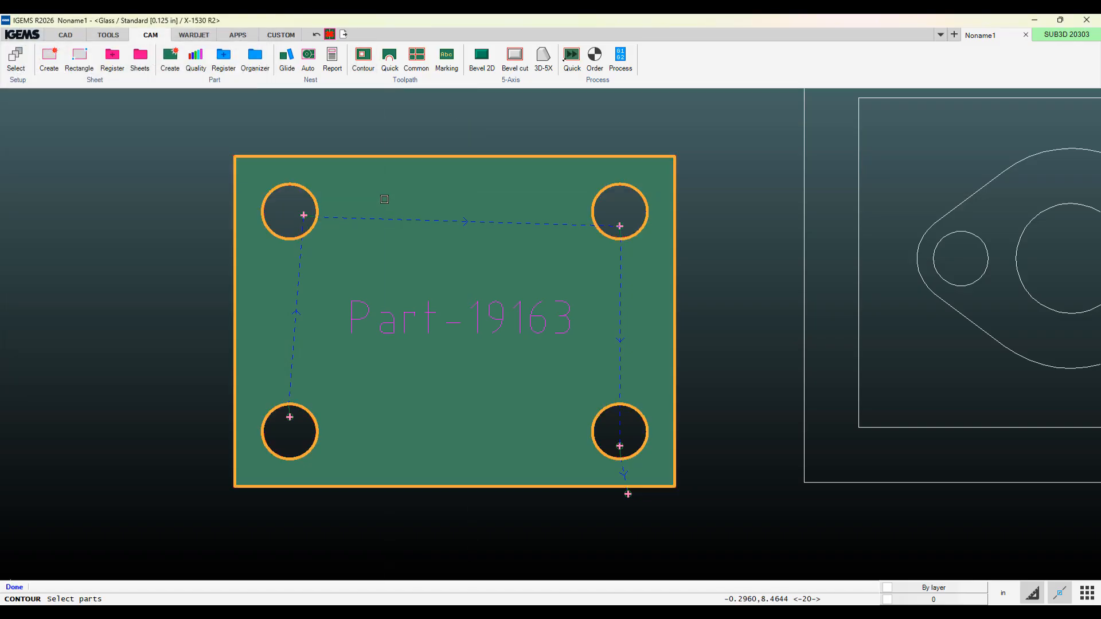
click(384, 200)
scroll(307, 212, up, 5)
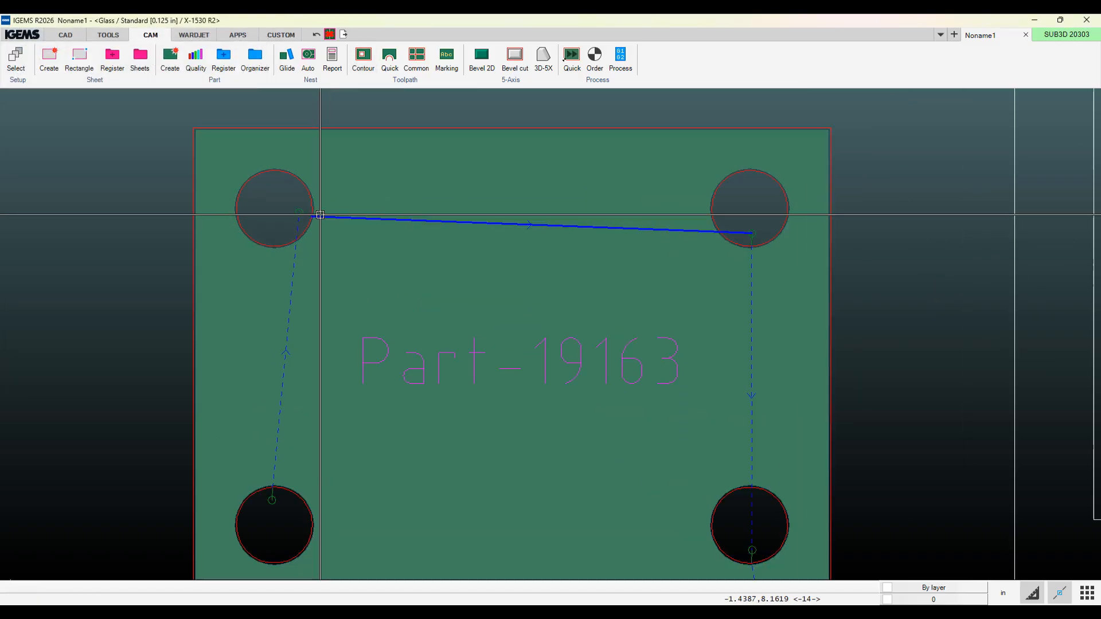
Step: Mark Glass as a sandwich material in its general material settings and accept the Glass selection
scroll(367, 243, down, 5)
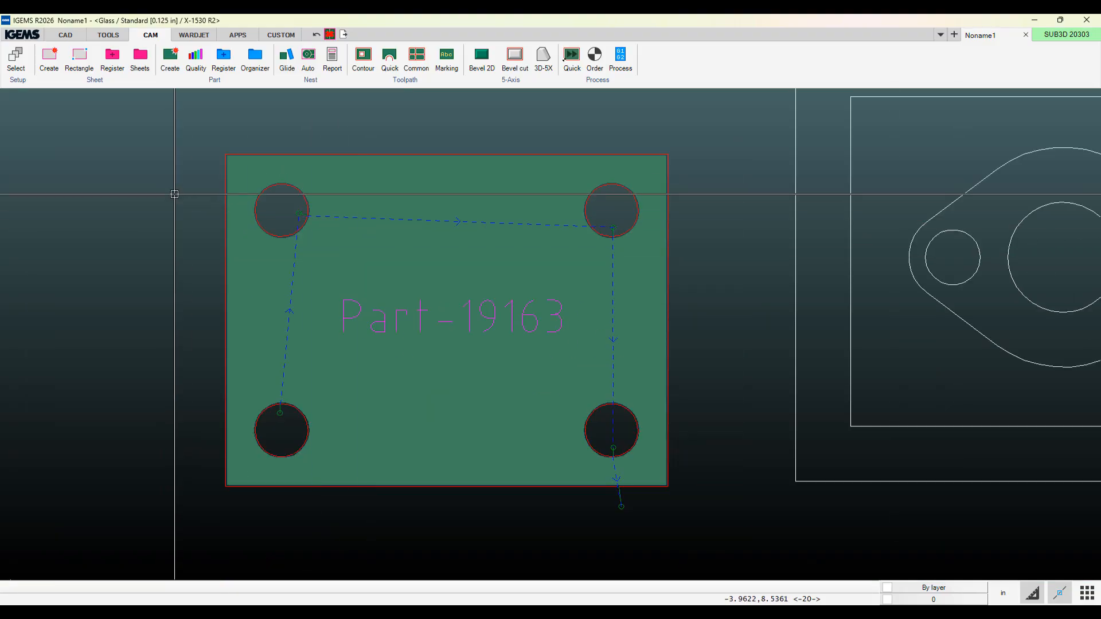
click(16, 60)
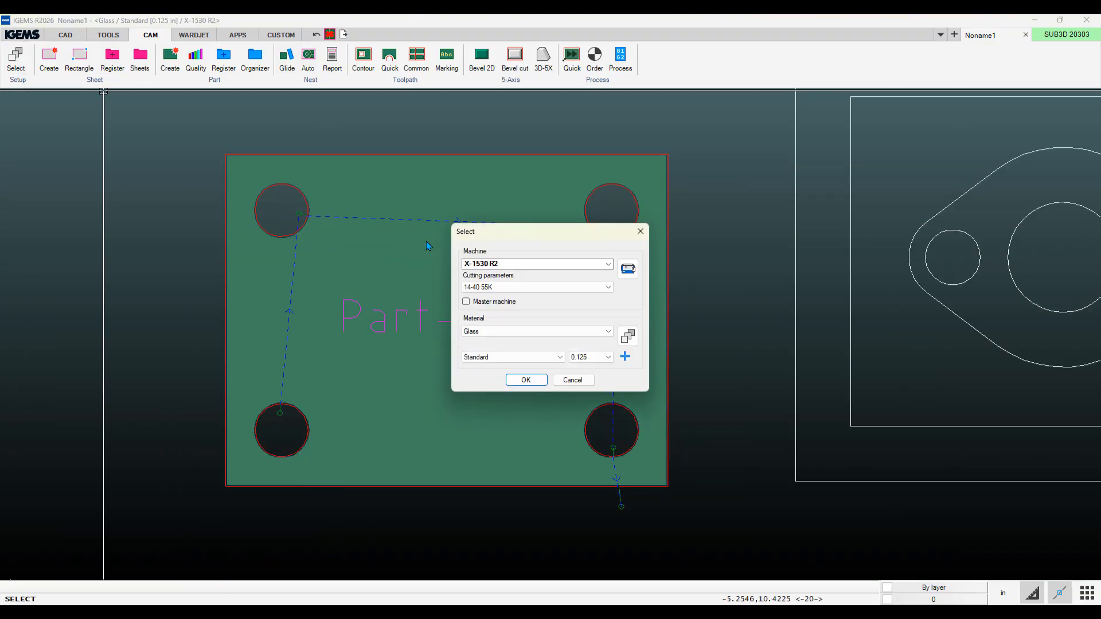
click(627, 337)
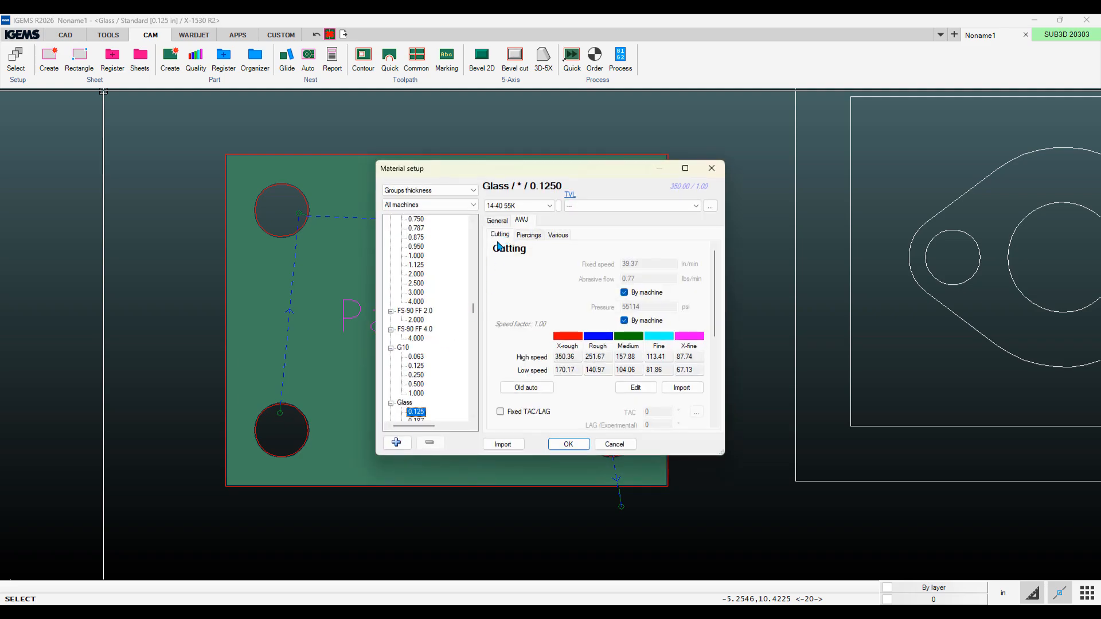
click(499, 222)
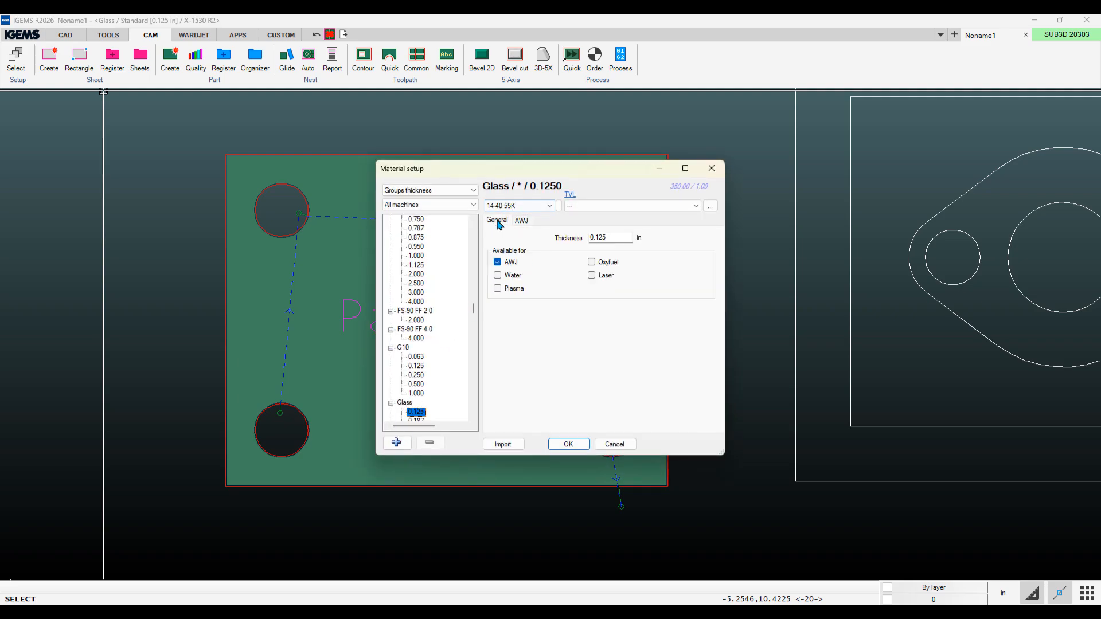
click(404, 403)
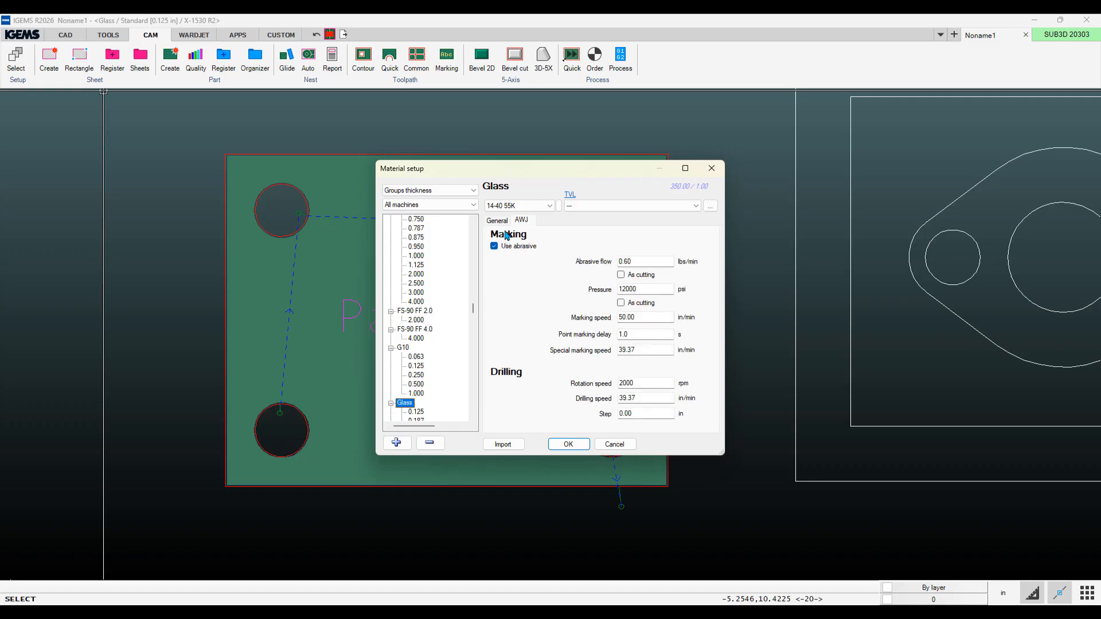
click(497, 222)
click(497, 298)
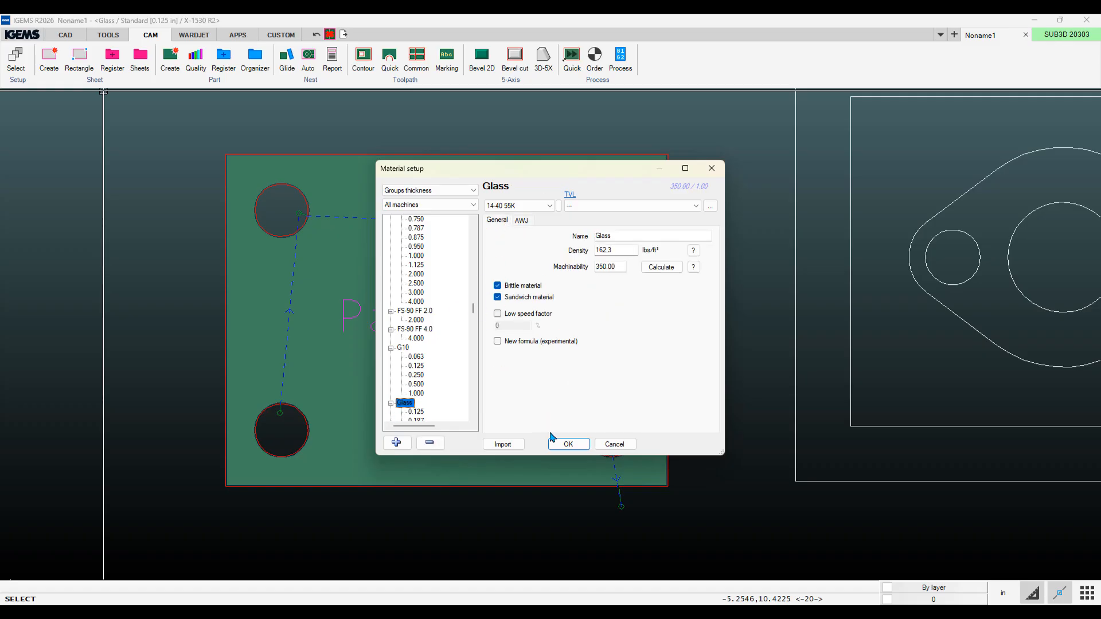
click(568, 444)
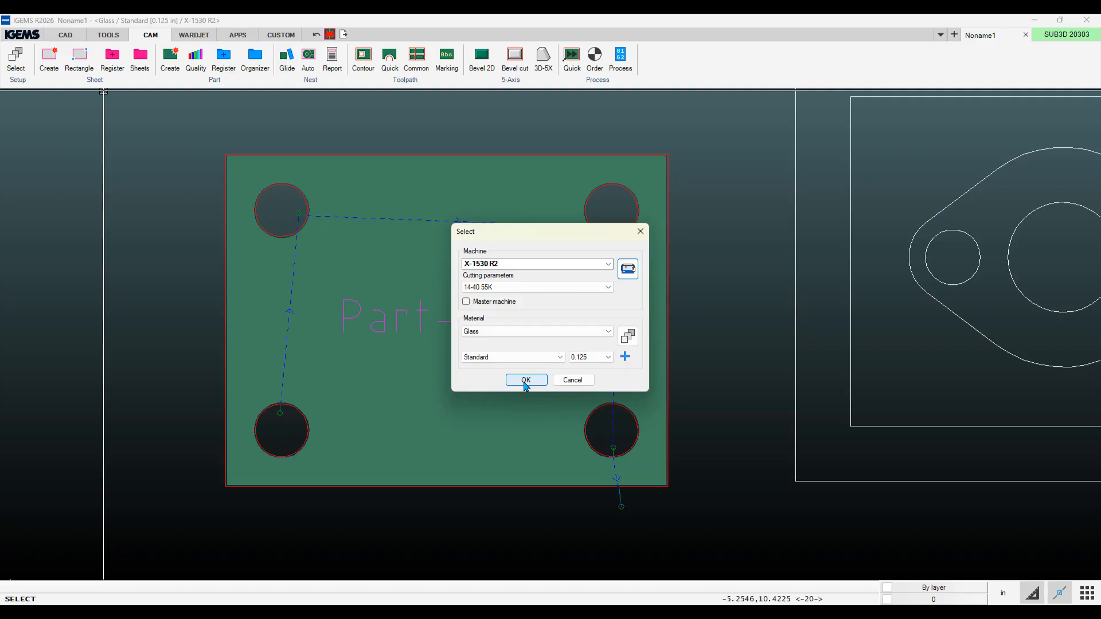
click(526, 381)
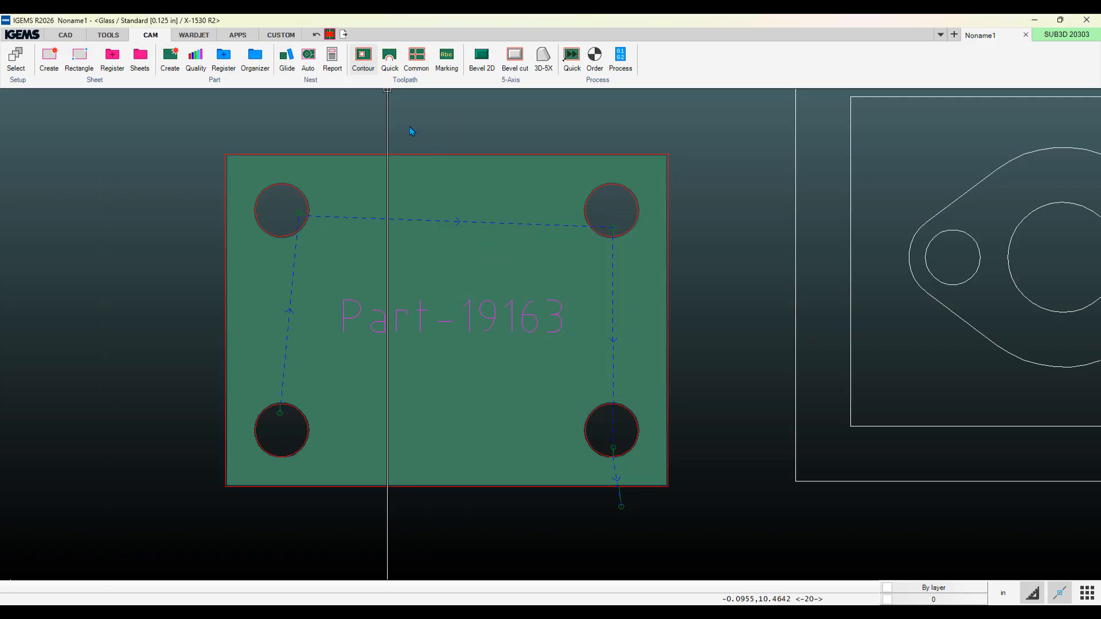
Step: Regenerate the plate's contour toolpath with Glass set as a sandwich material
click(111, 337)
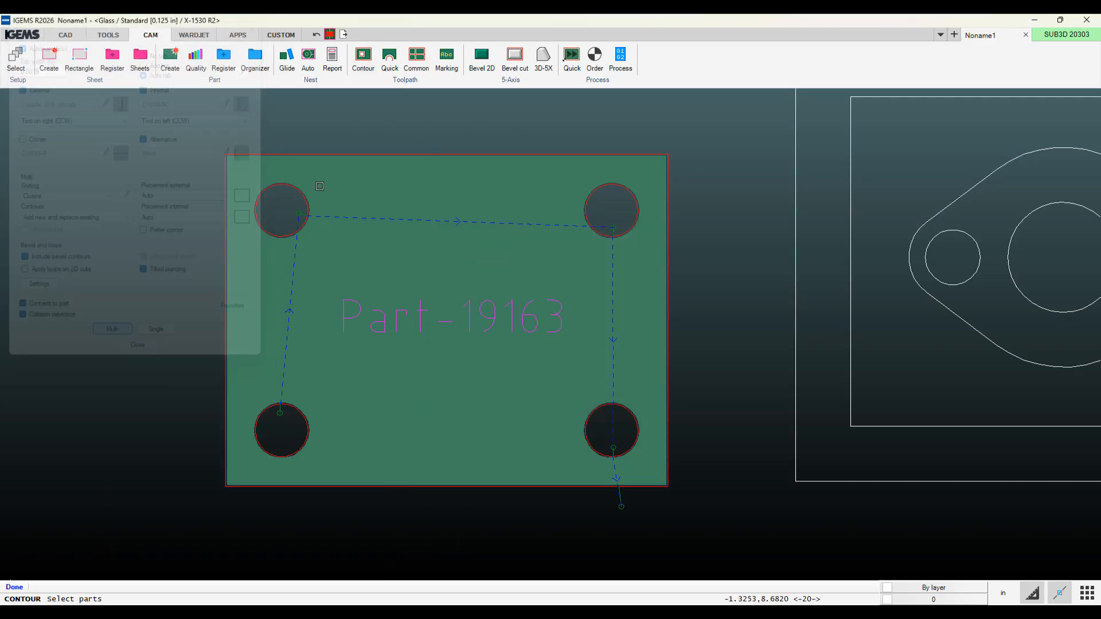
click(344, 232)
right_click(345, 231)
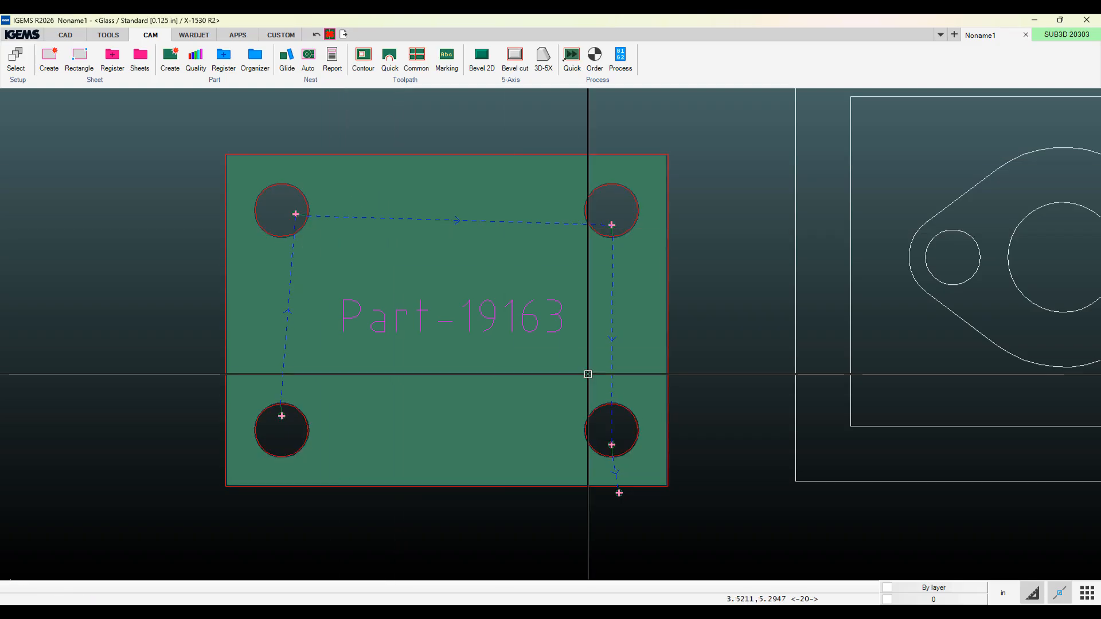
Step: Switch to My_LEADS.lsp in Notepad++, examine the order of the Sandwiched, Brittle and Thickness conditions for internal geometry, and return to IGEMS
click(611, 613)
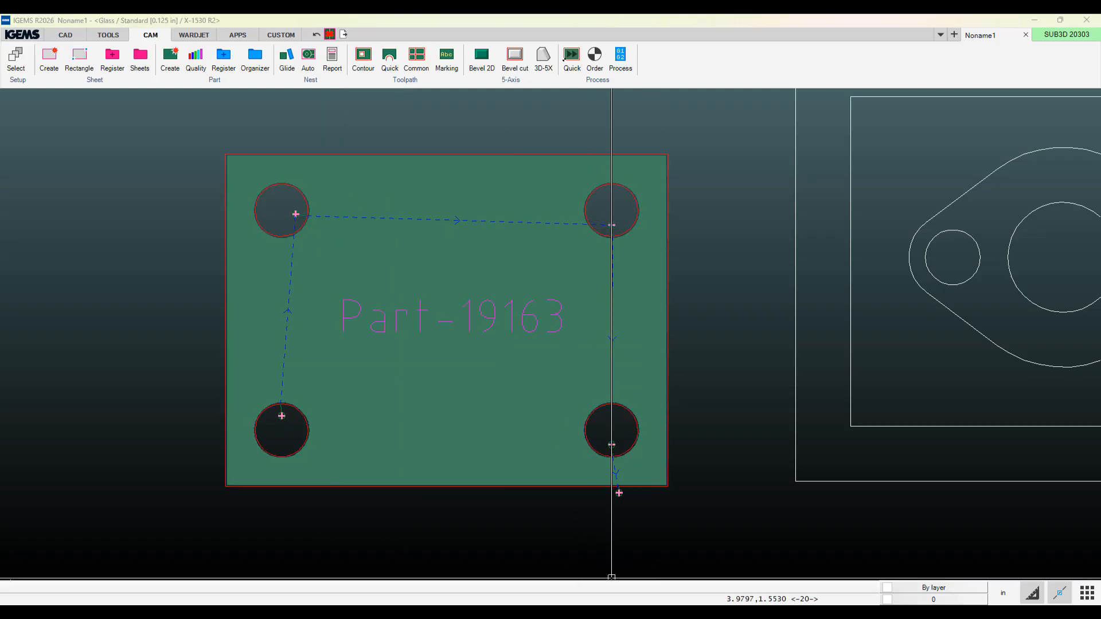
click(594, 368)
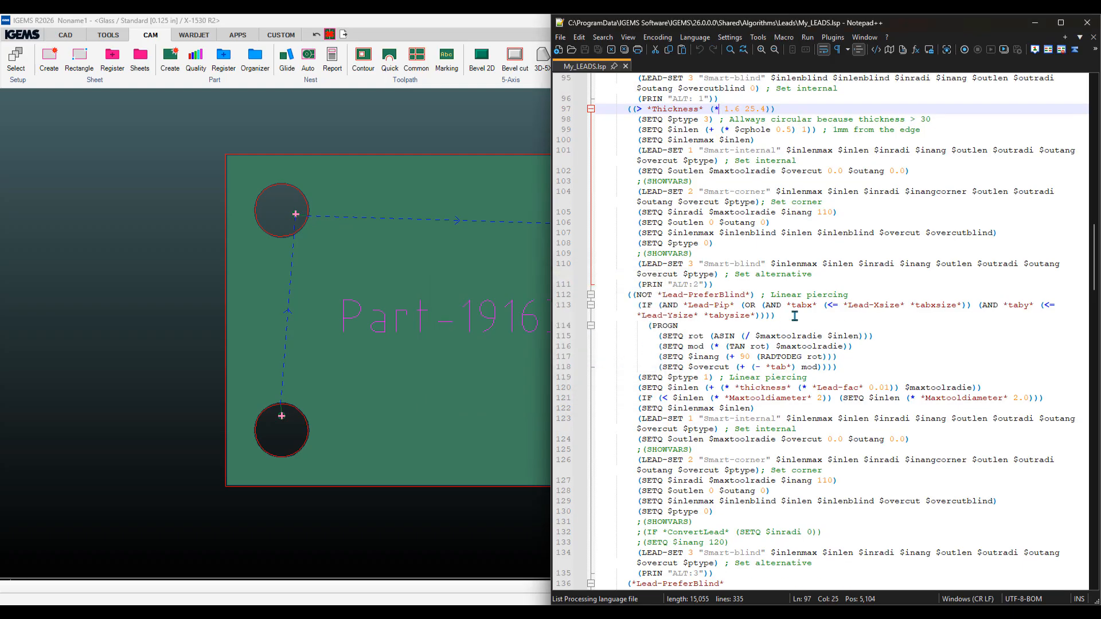
scroll(792, 312, up, 12)
scroll(793, 310, up, 6)
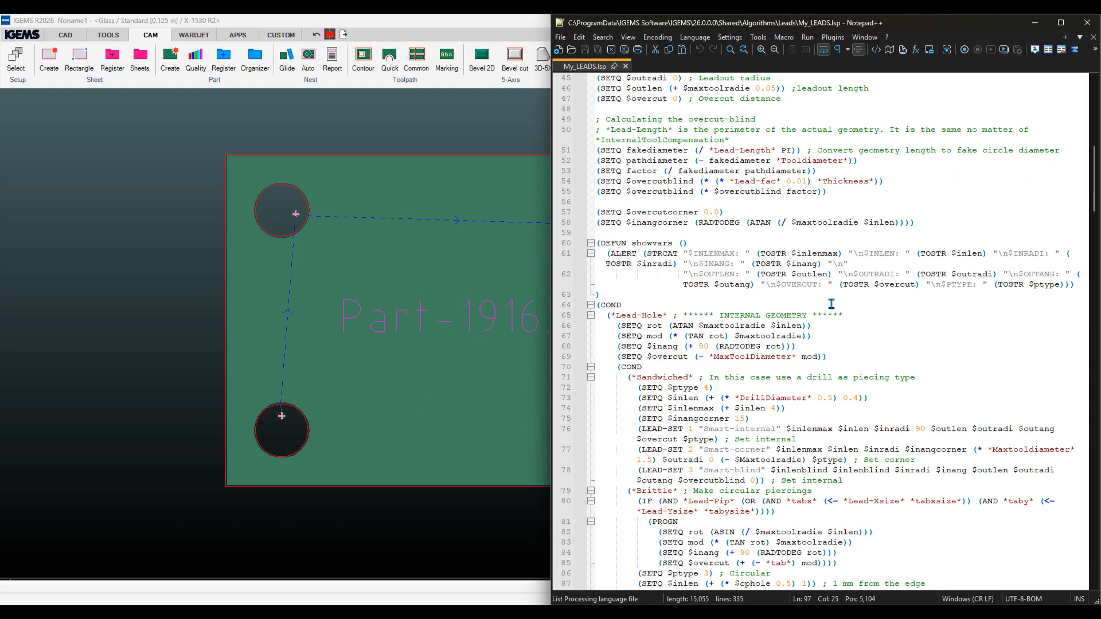
scroll(831, 304, down, 5)
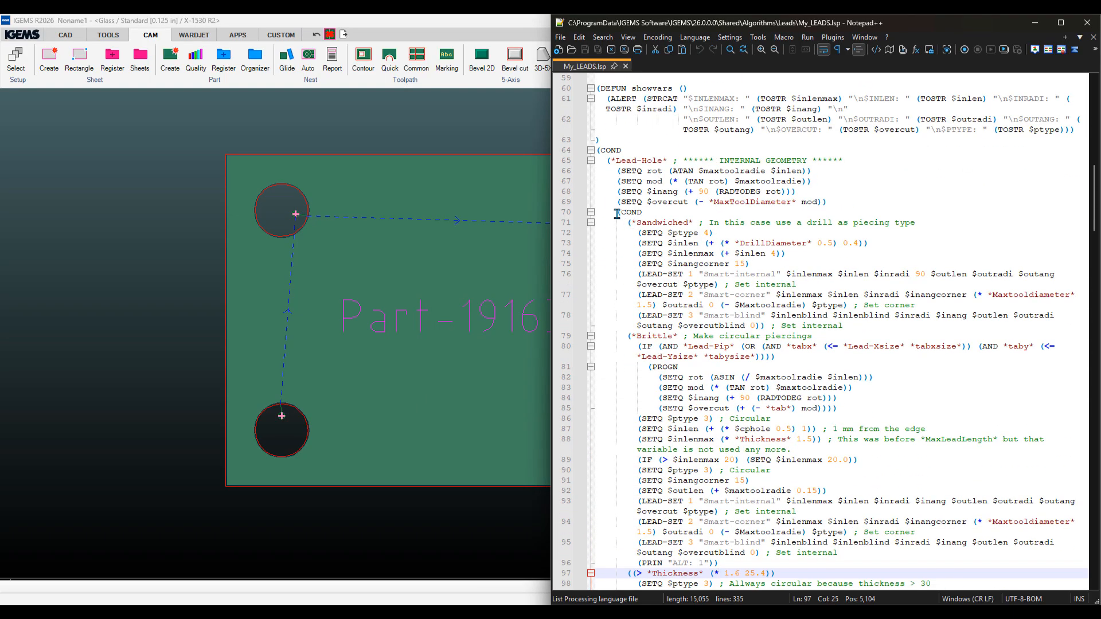
drag(617, 213, 693, 221)
scroll(694, 222, down, 4)
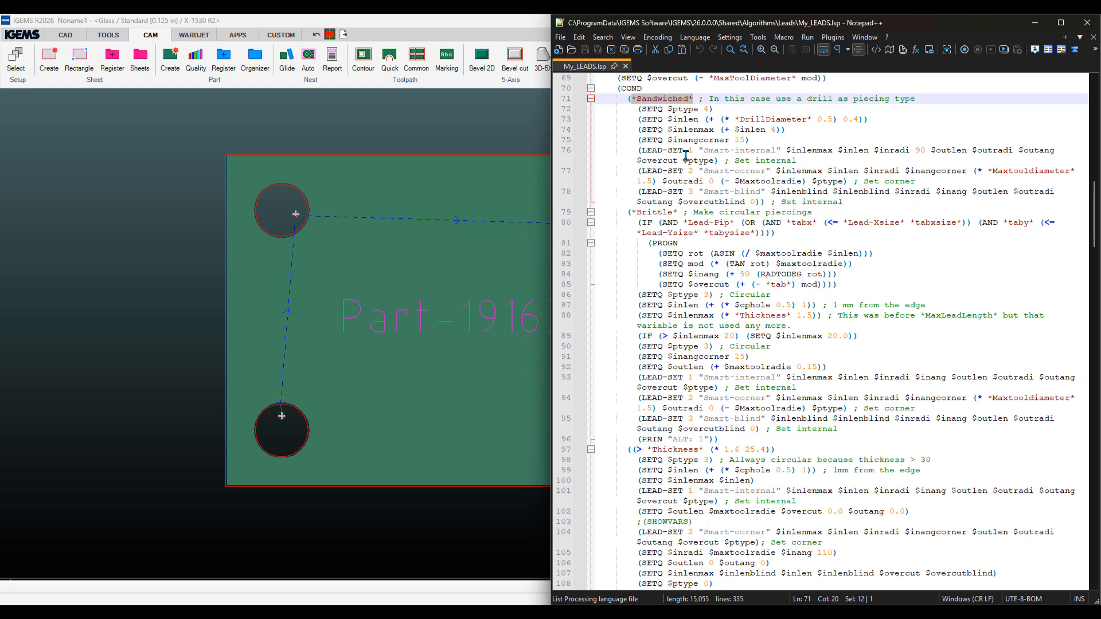
scroll(685, 152, up, 5)
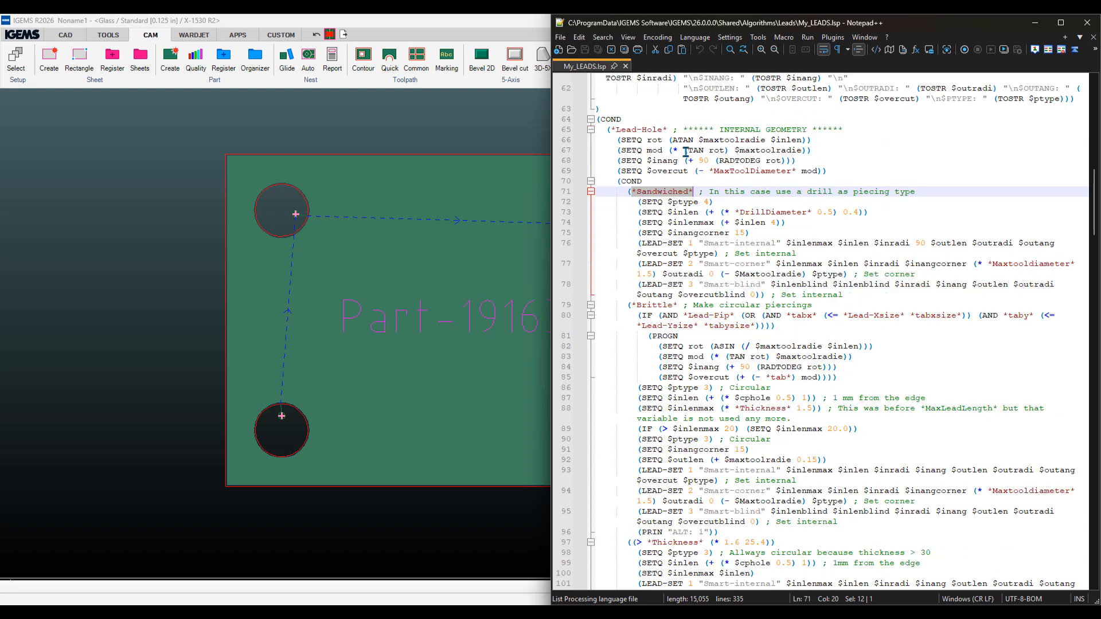
click(459, 24)
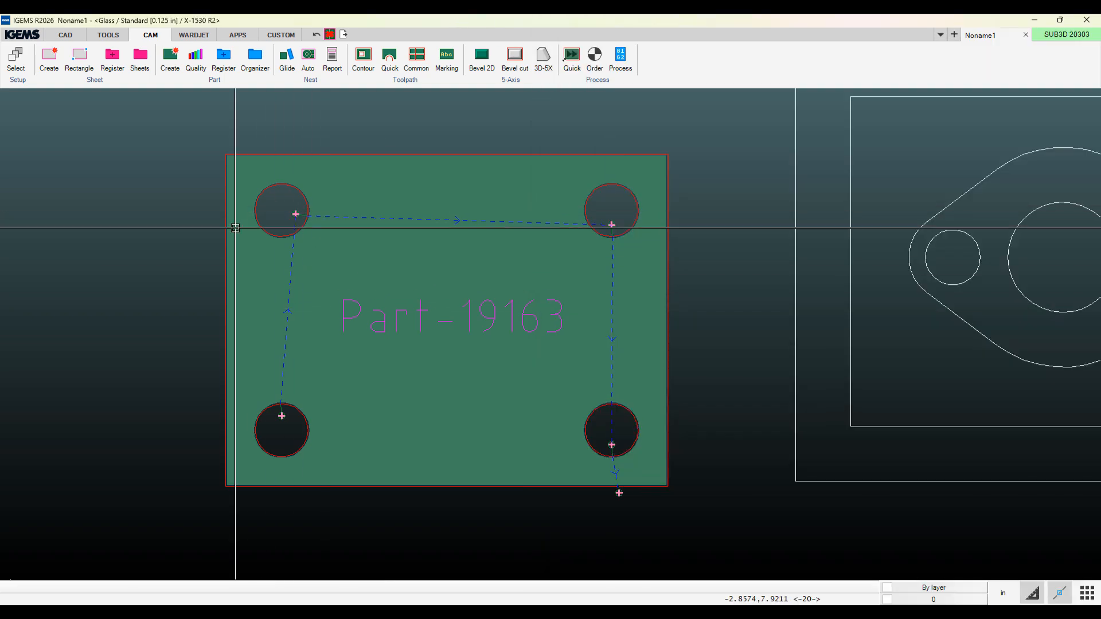
Step: Turn off the sandwich material option for Glass, keeping it brittle, and accept the selection
click(21, 79)
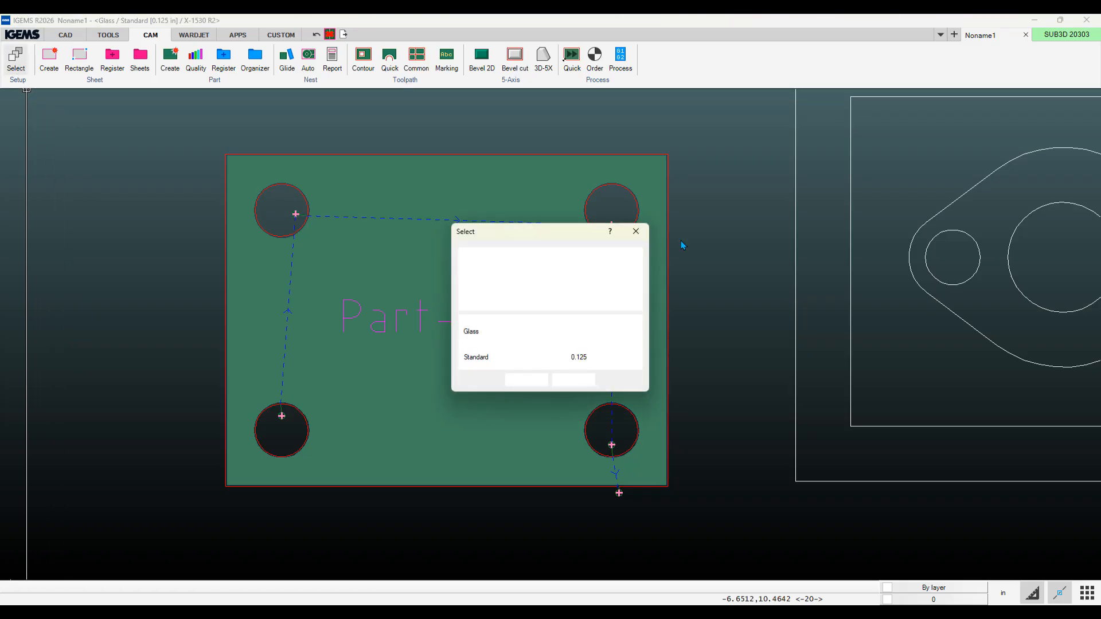
click(628, 338)
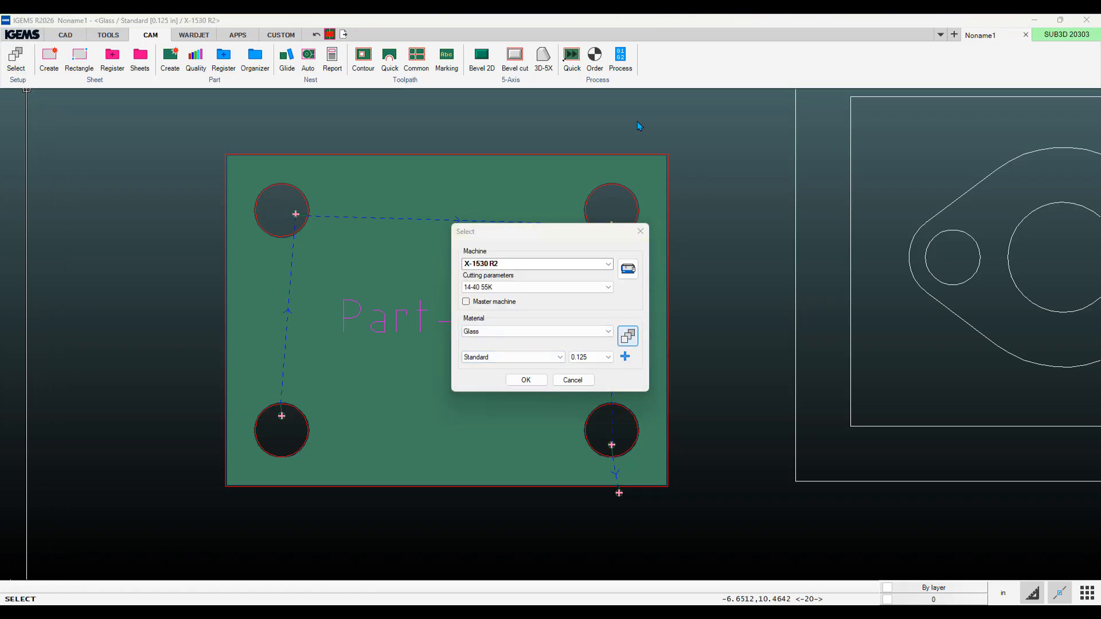
click(406, 403)
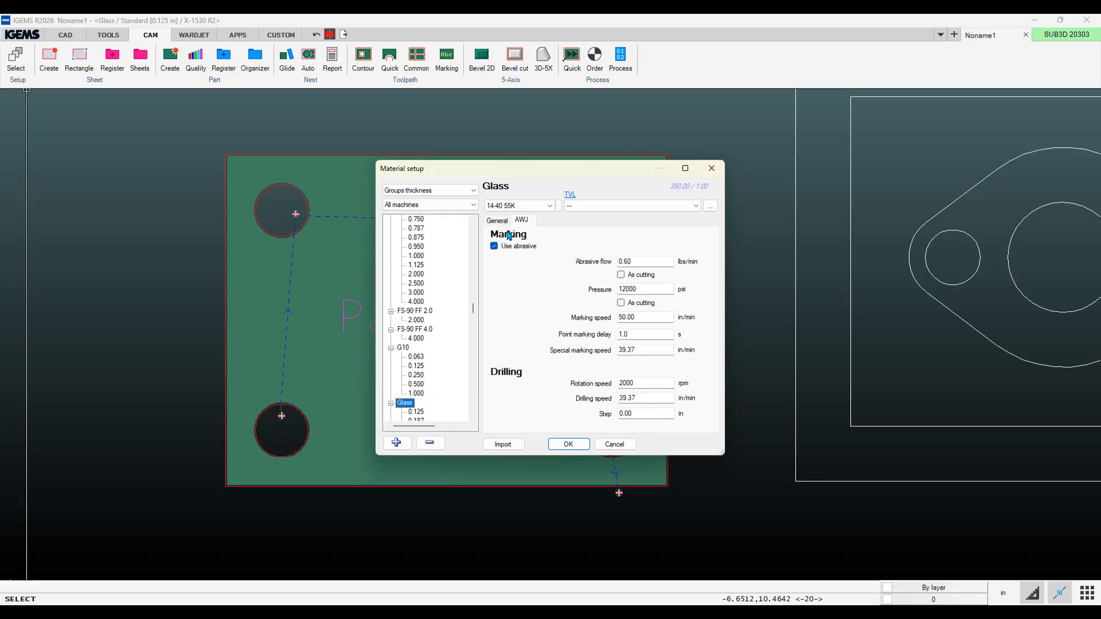
click(497, 220)
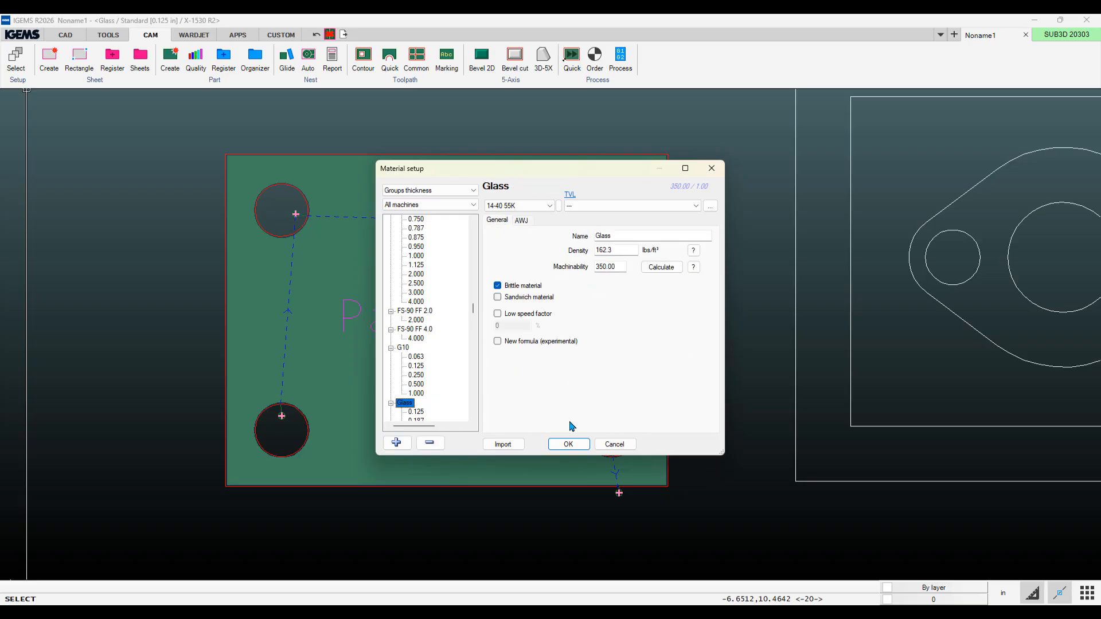
click(567, 445)
click(524, 379)
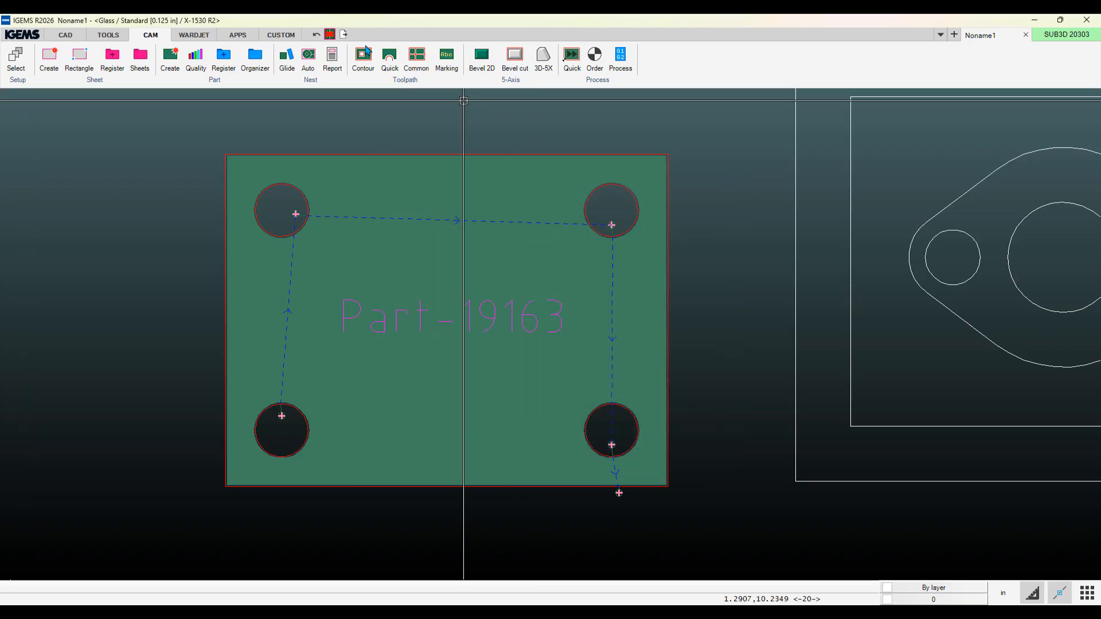
Step: Regenerate the plate's contour toolpath with Glass set as brittle only
click(365, 54)
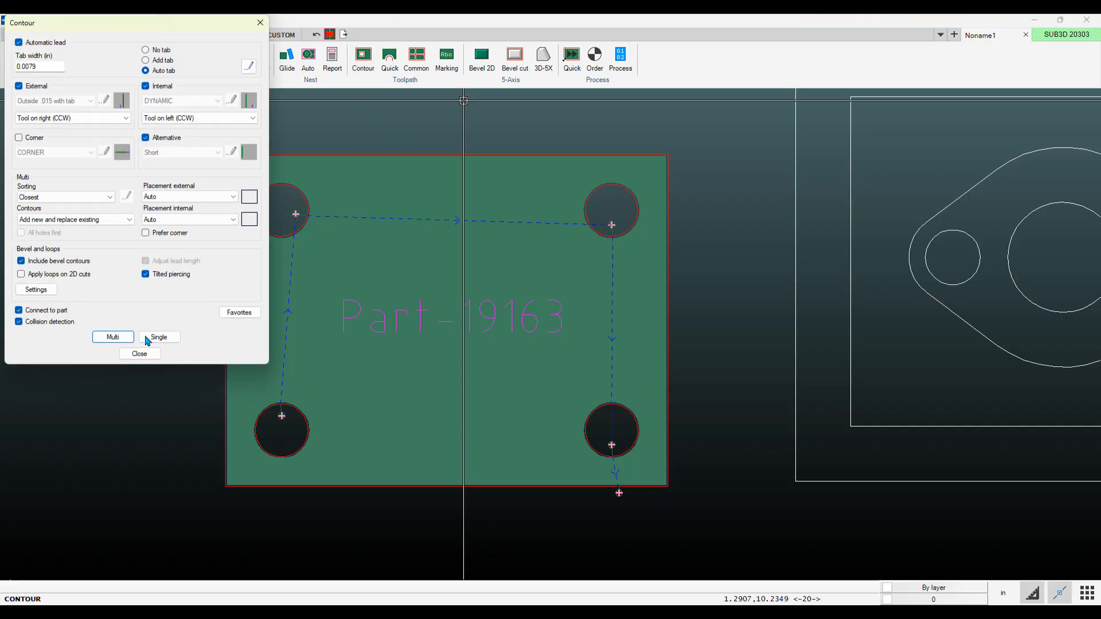
click(113, 337)
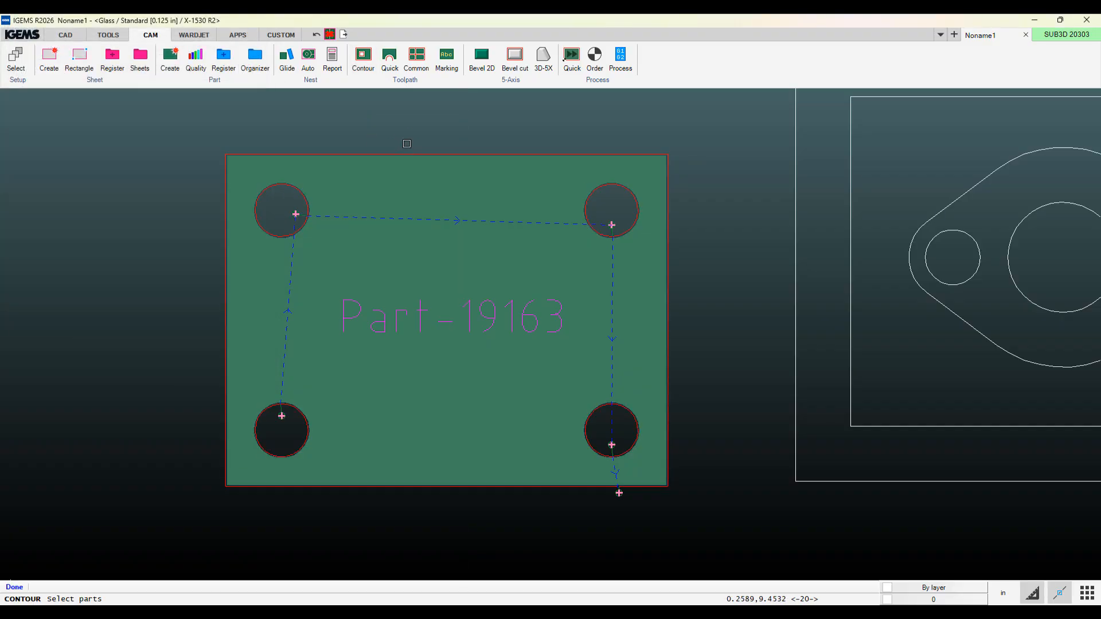
click(369, 194)
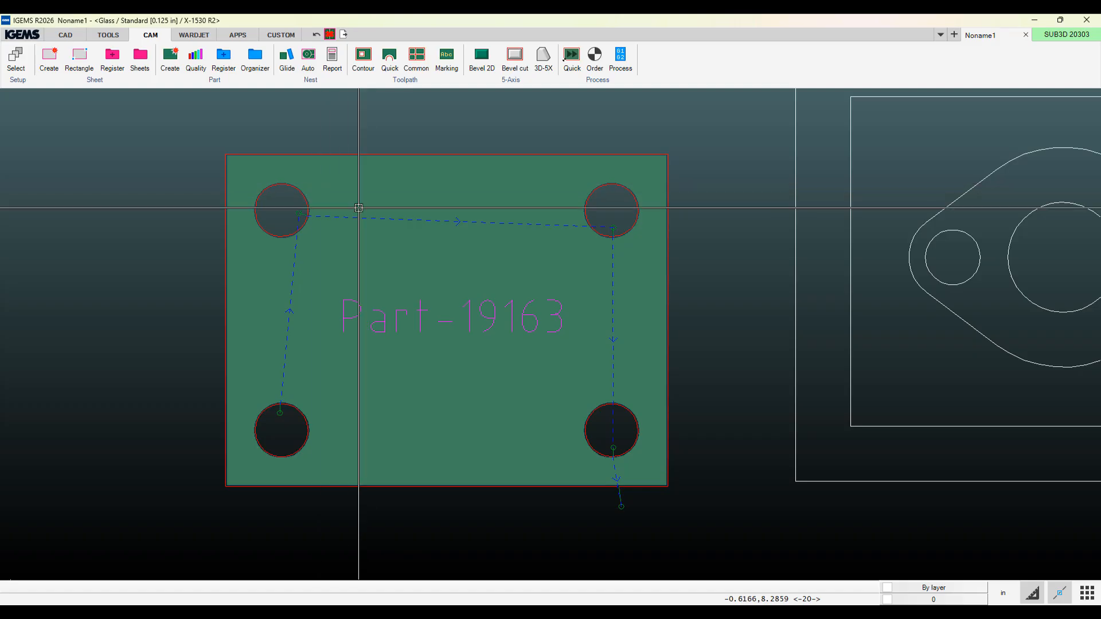
Step: Select Aluminium, Standard, 0.250 in as the material and accept the selection
click(17, 60)
click(524, 333)
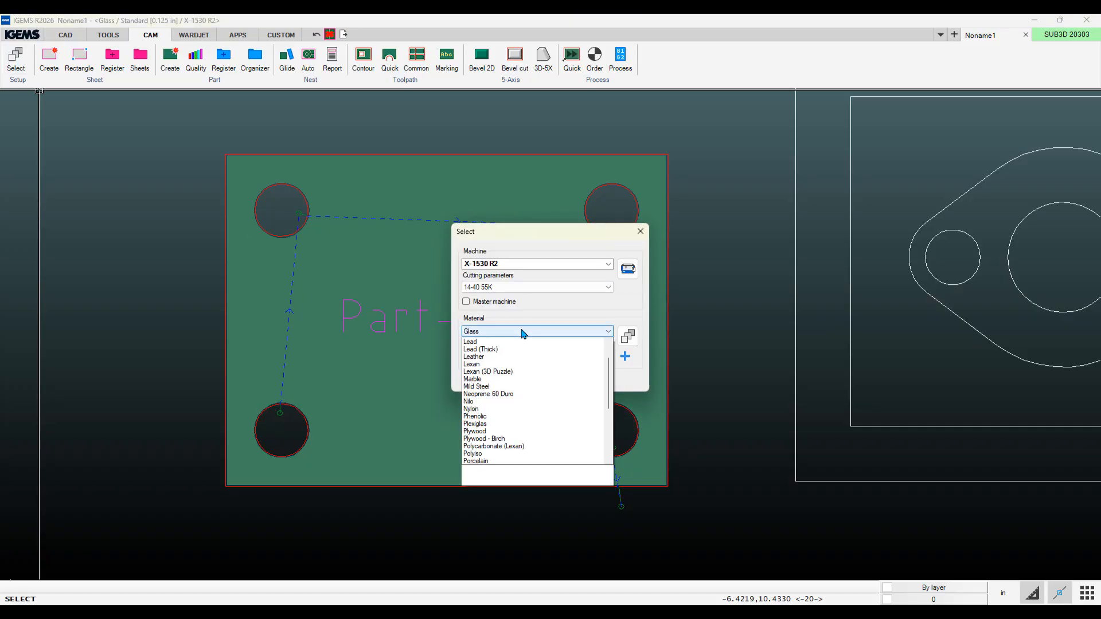
scroll(538, 385, up, 13)
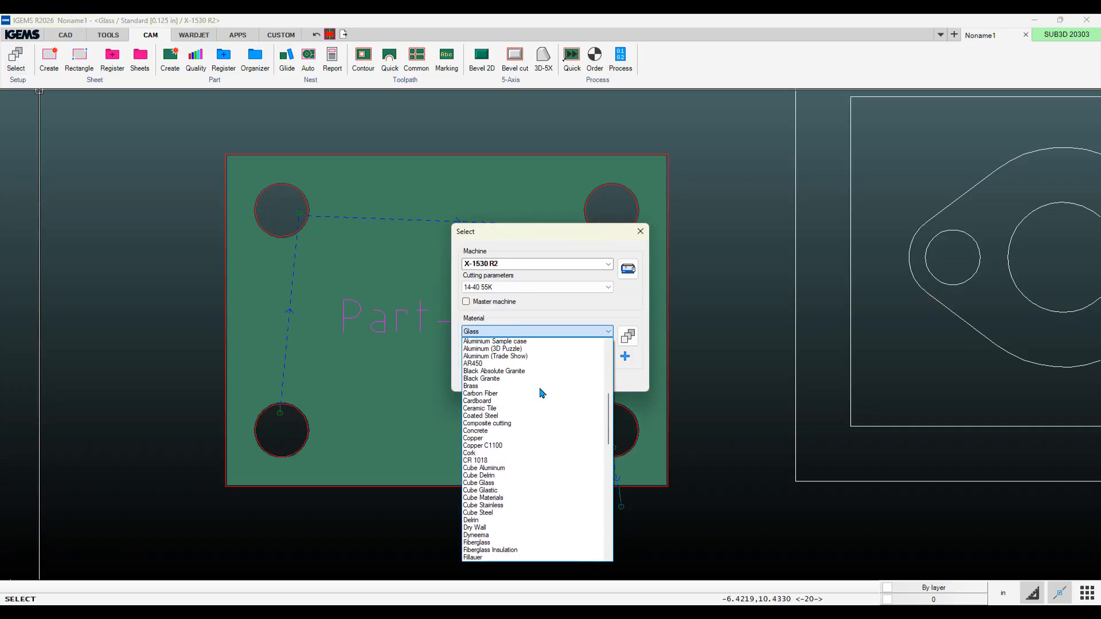
scroll(542, 392, up, 3)
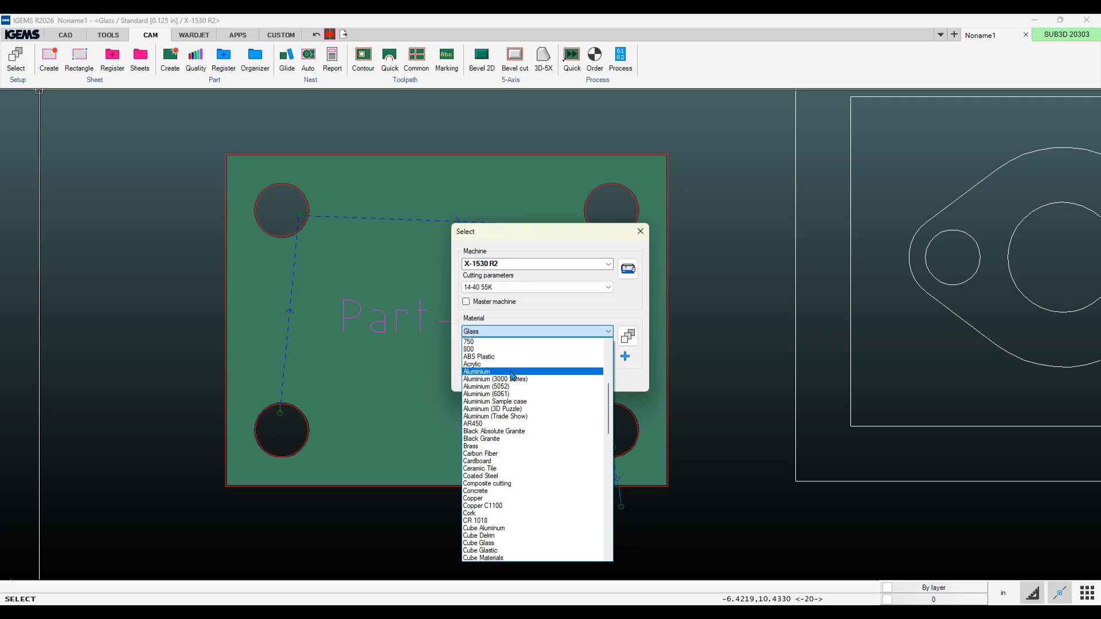
click(575, 361)
click(575, 359)
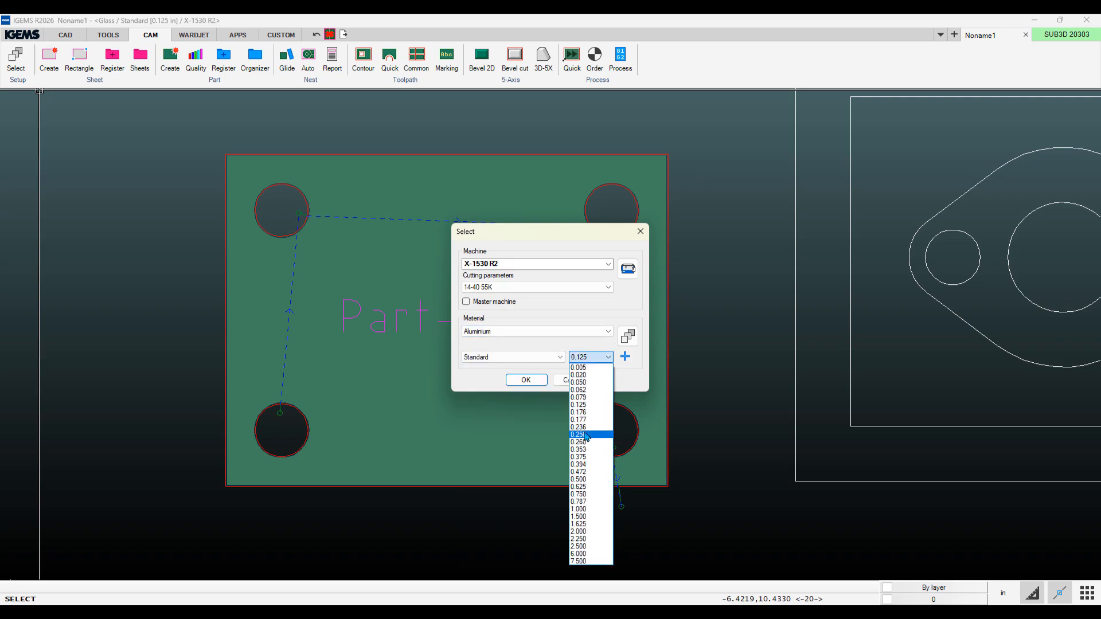
click(586, 439)
click(525, 380)
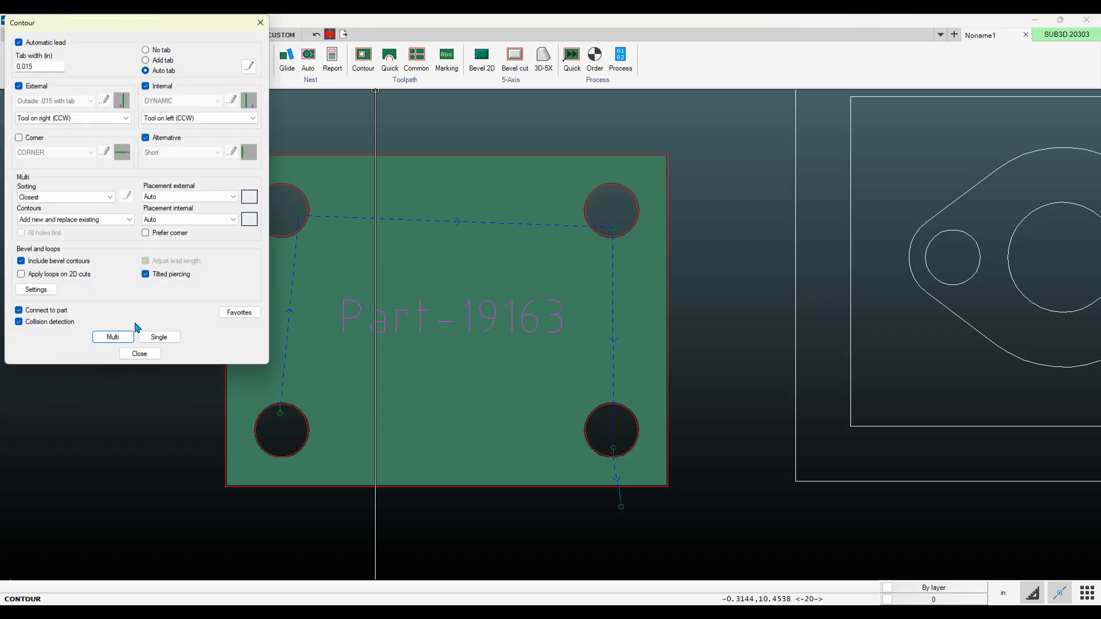
Step: Regenerate the plate's contour toolpath for the 0.250 in Aluminium with automatic leads and auto tab
click(110, 337)
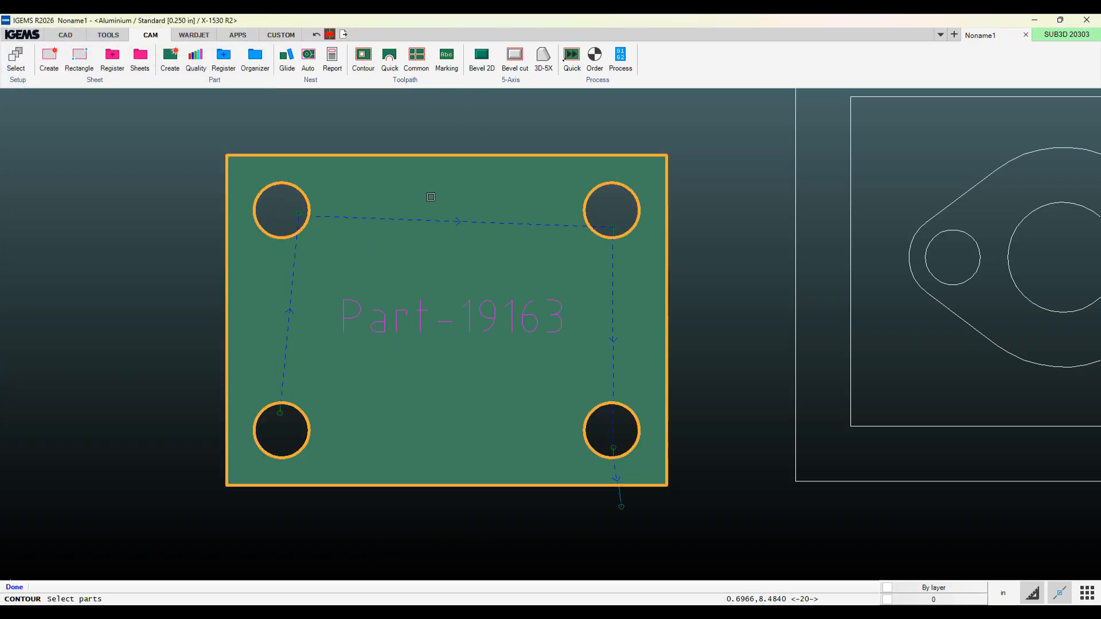
click(431, 196)
scroll(408, 317, down, 2)
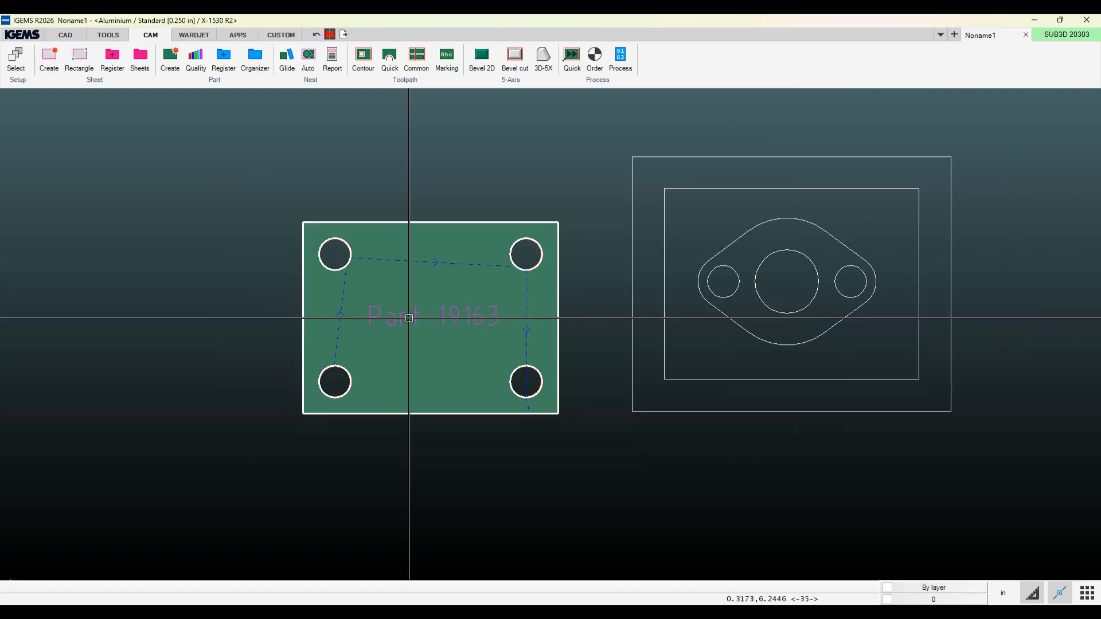
scroll(389, 329, up, 1)
scroll(388, 328, down, 1)
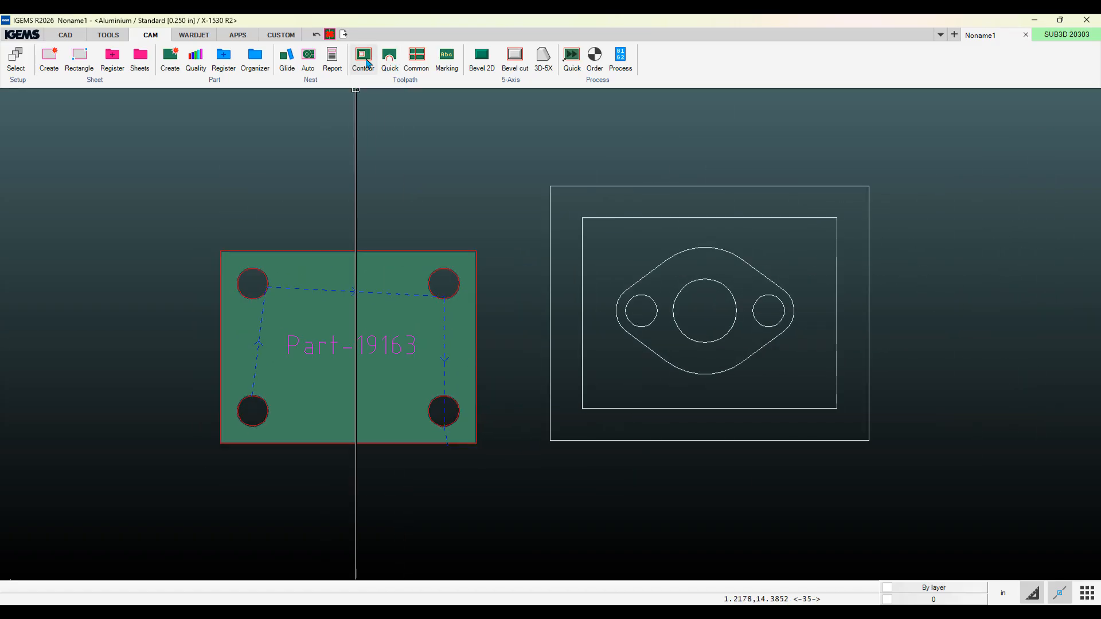
Step: Review the contour toolpath's tab width, lead length percentage and the size limits for adding tabs on small x-size and y-size parts
click(367, 63)
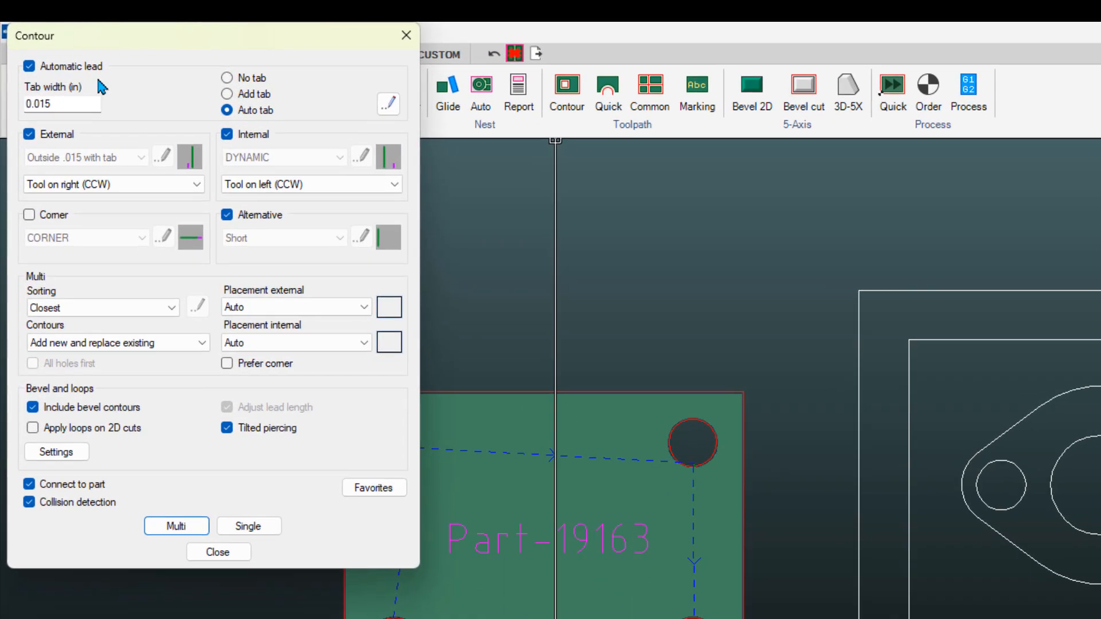
drag(55, 106, 21, 104)
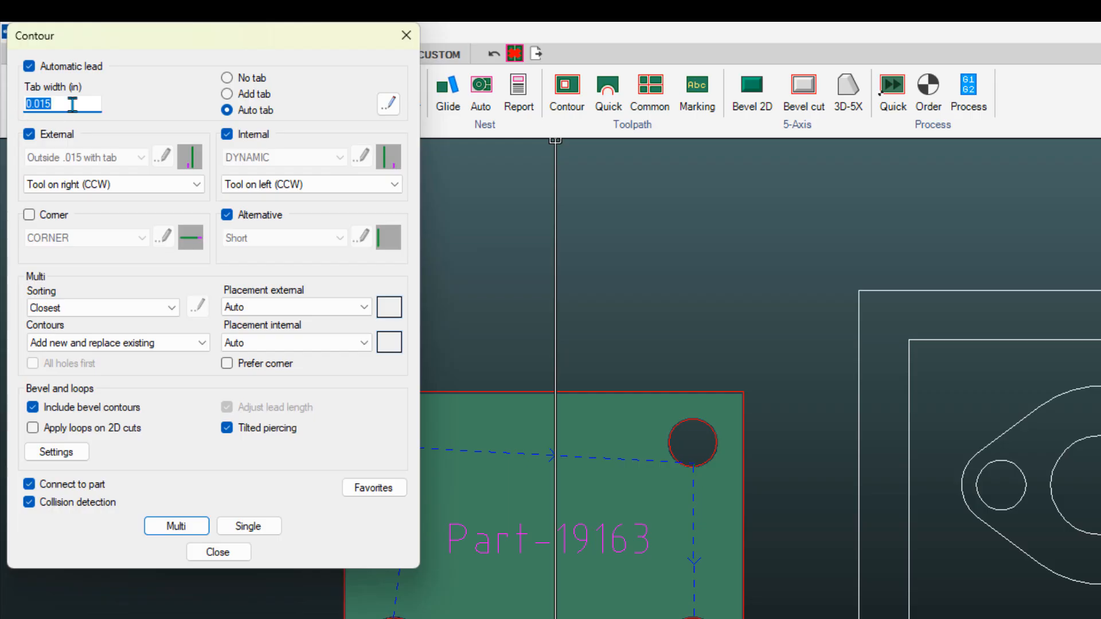
drag(56, 105, 26, 102)
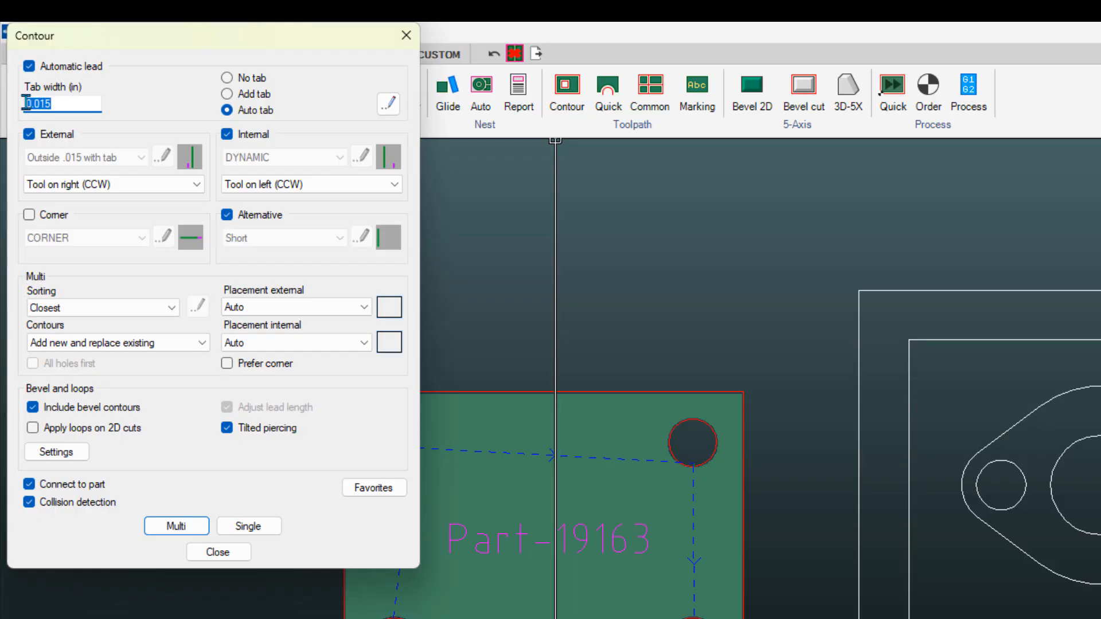
click(58, 104)
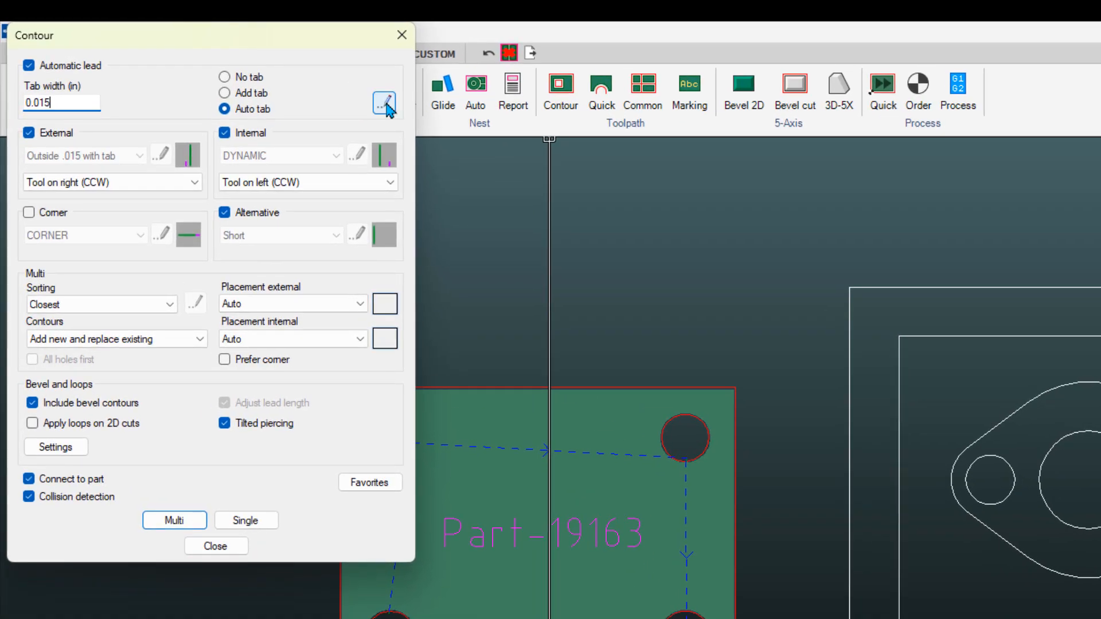
click(248, 66)
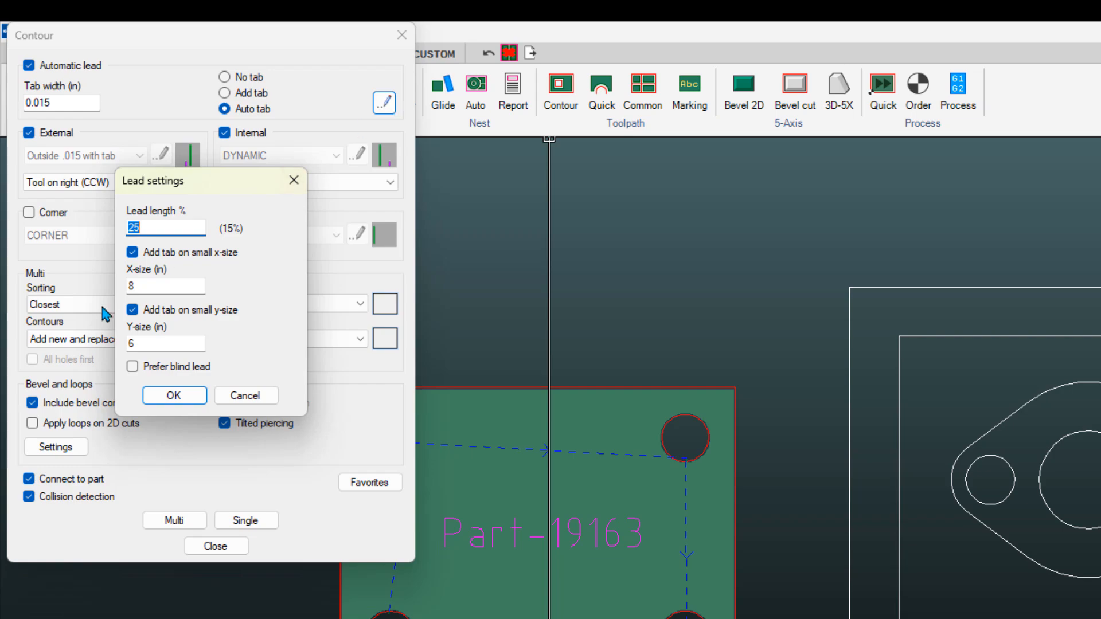
click(141, 289)
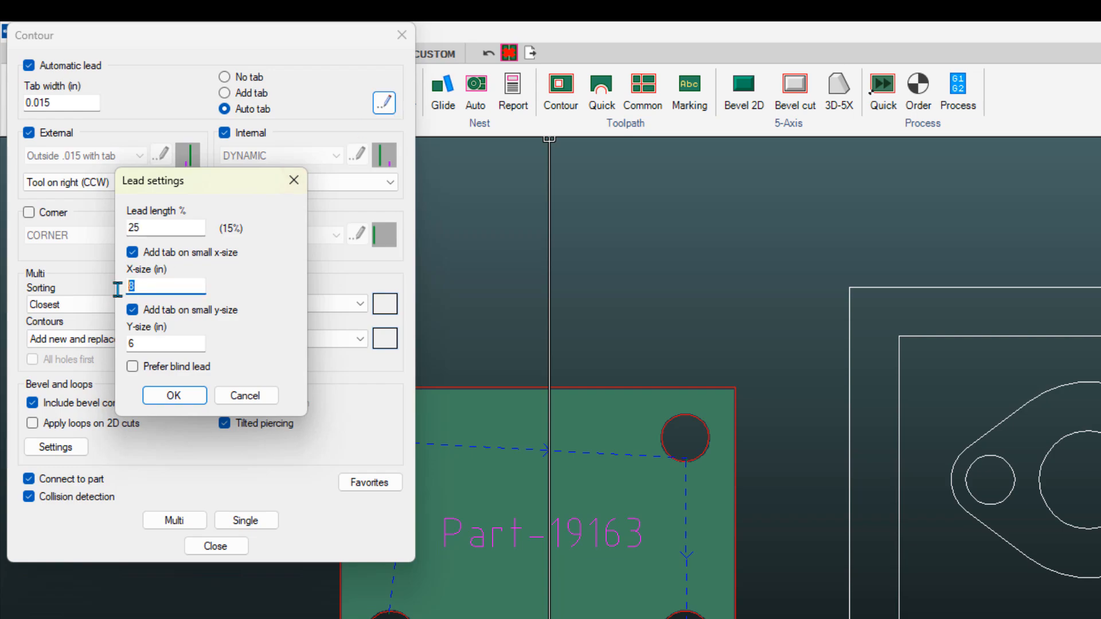
double_click(140, 343)
click(153, 285)
drag(150, 286, 122, 286)
double_click(135, 343)
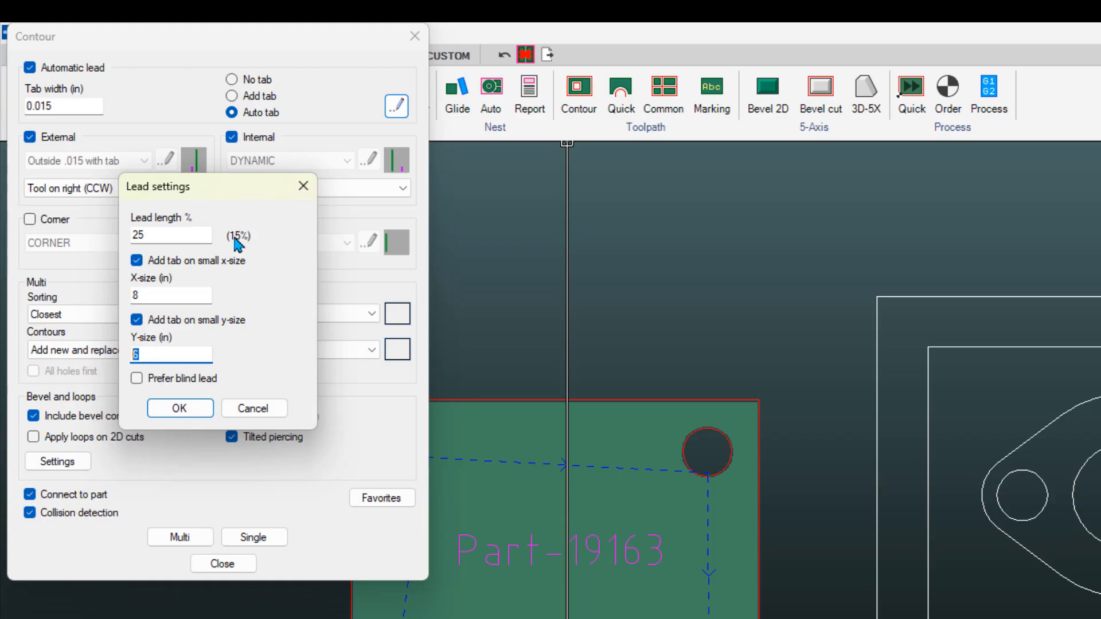
double_click(189, 235)
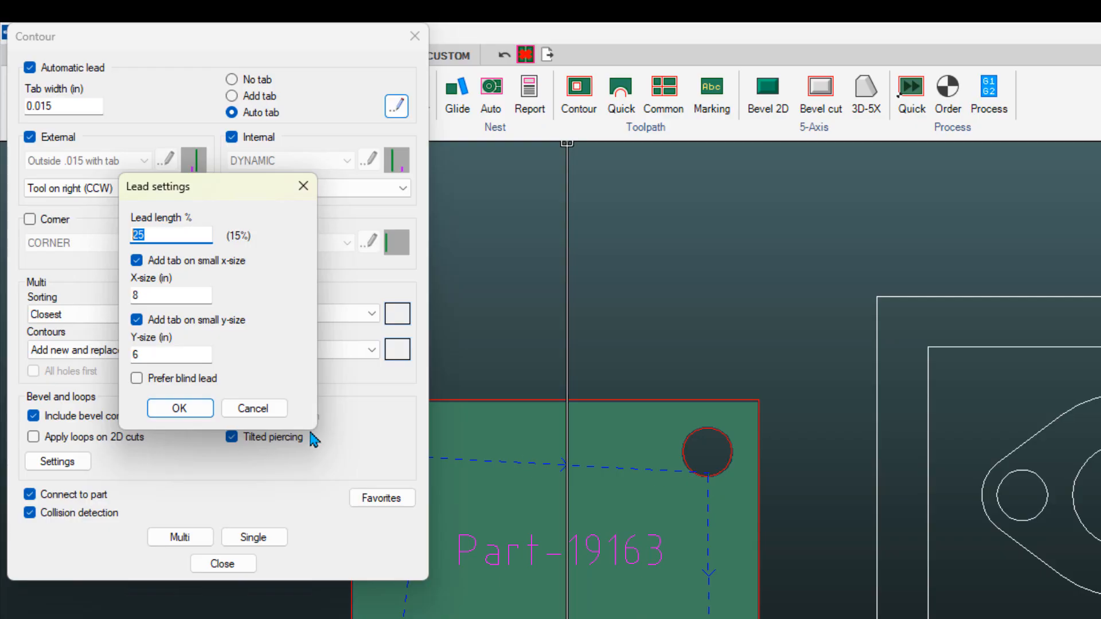
click(180, 411)
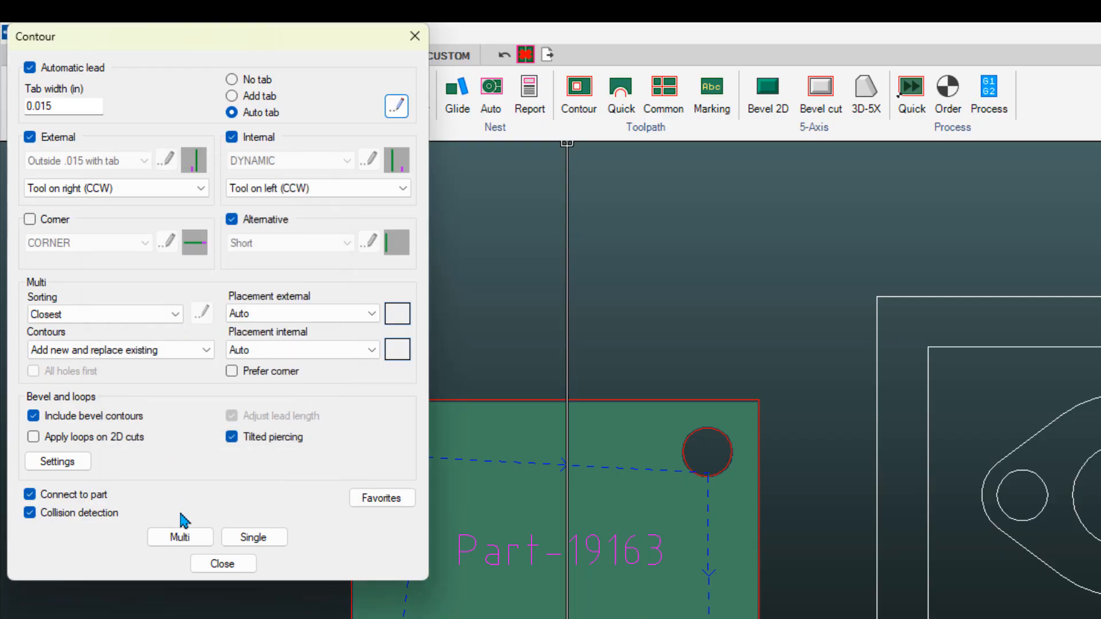
Step: Regenerate the plate's contour toolpath with auto tab, then inspect the external contour's lead-in, lead-out, overcut and gap values
click(179, 536)
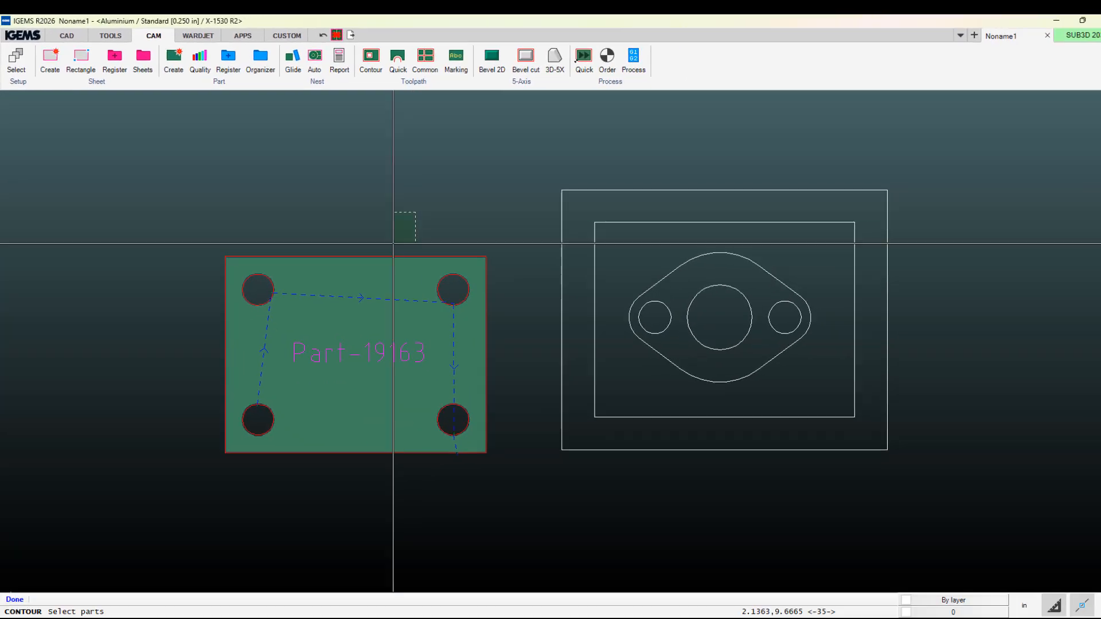
click(340, 280)
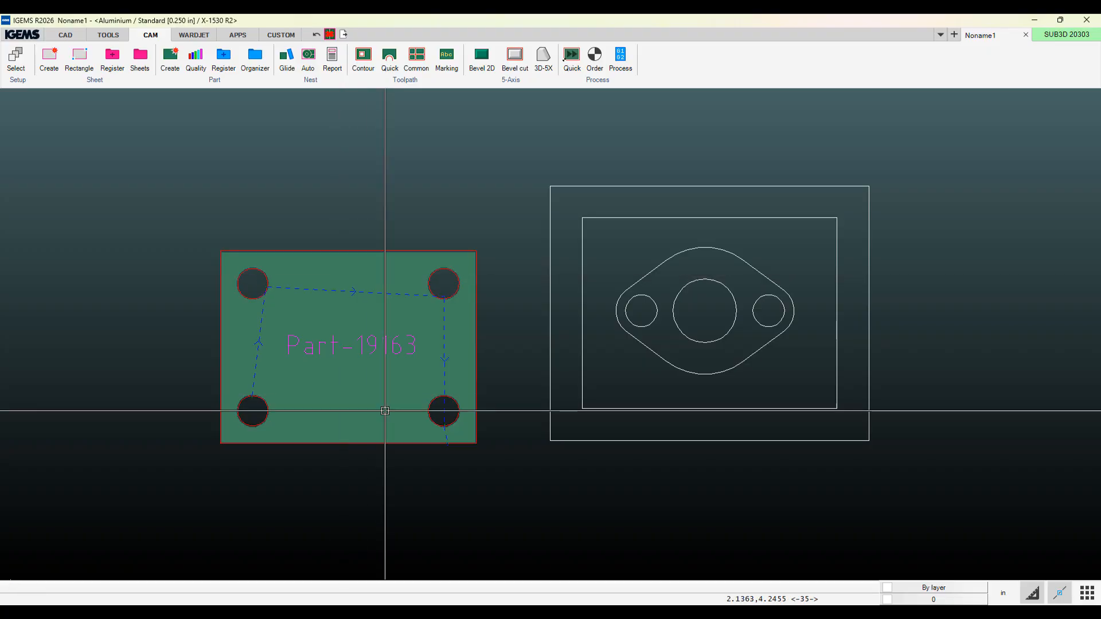
scroll(442, 457, up, 5)
scroll(462, 413, up, 4)
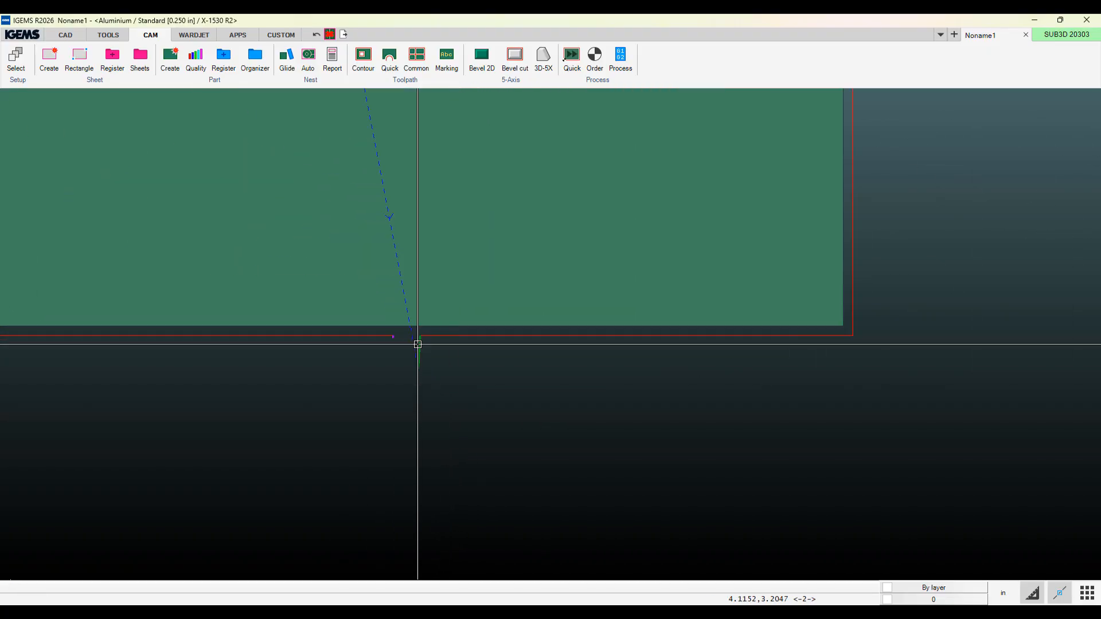
right_click(419, 344)
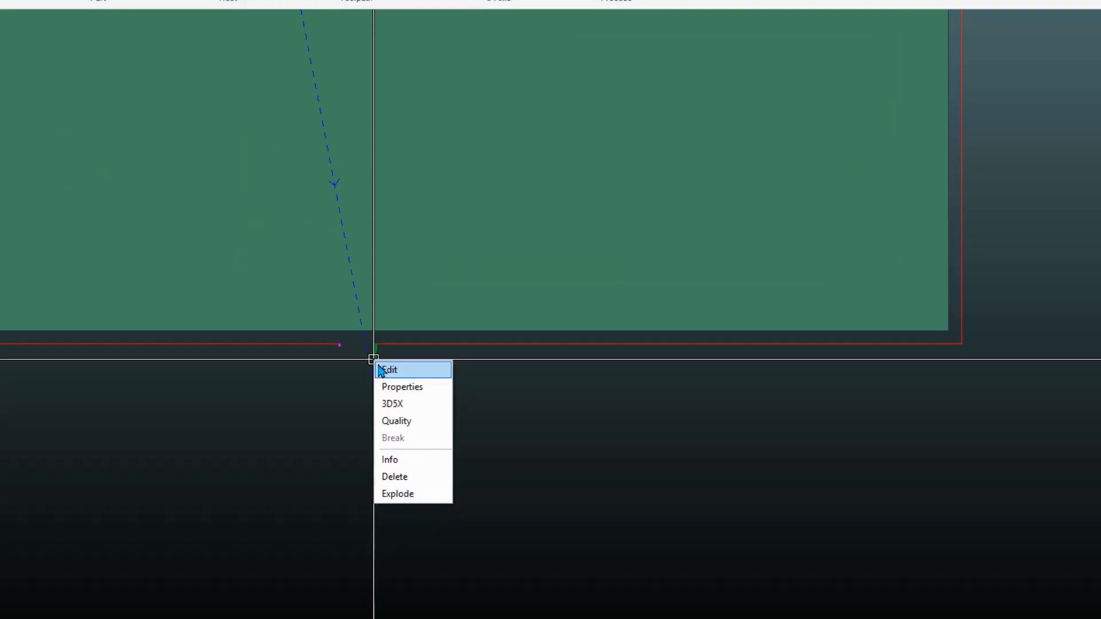
click(383, 370)
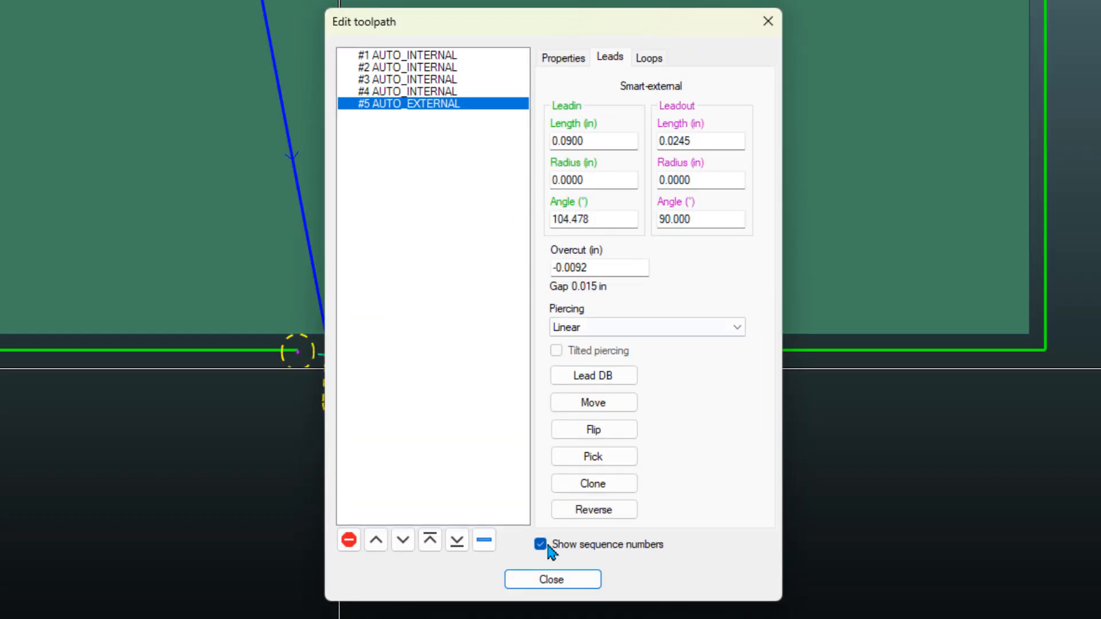
click(551, 579)
scroll(536, 559, down, 3)
scroll(533, 549, down, 5)
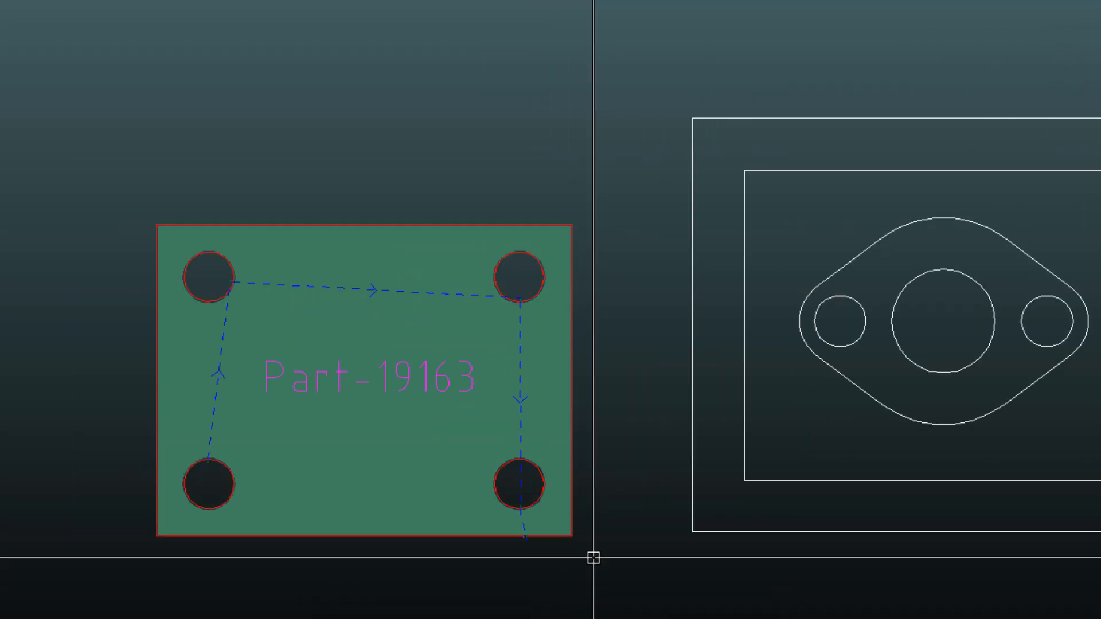
Step: Dimension the plate's height along its right edge and its width along its upper edge
click(576, 428)
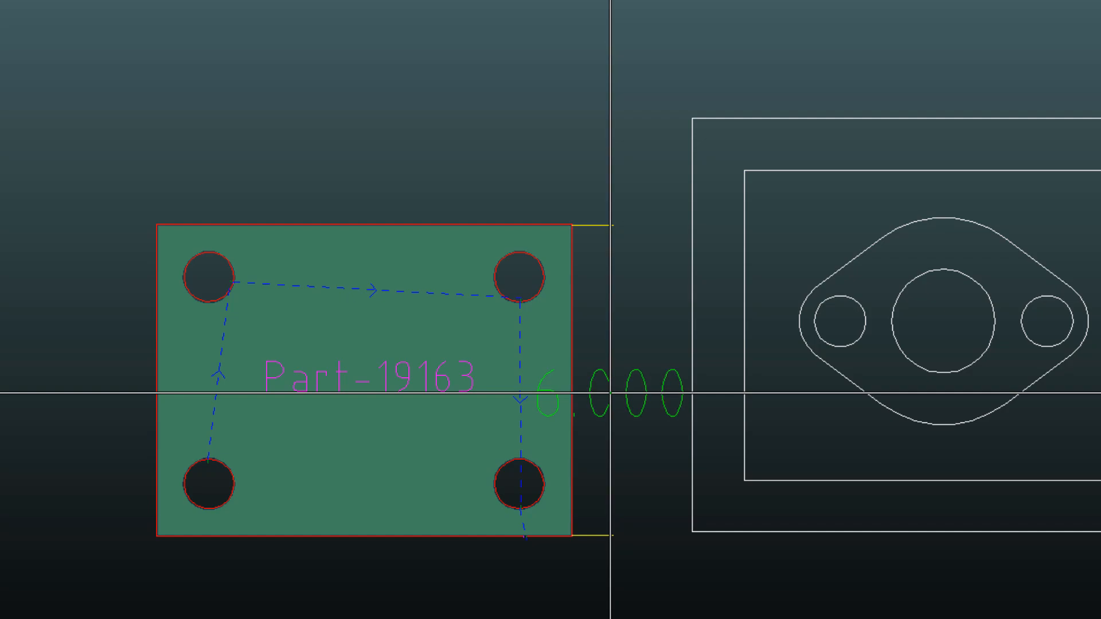
click(610, 393)
click(460, 225)
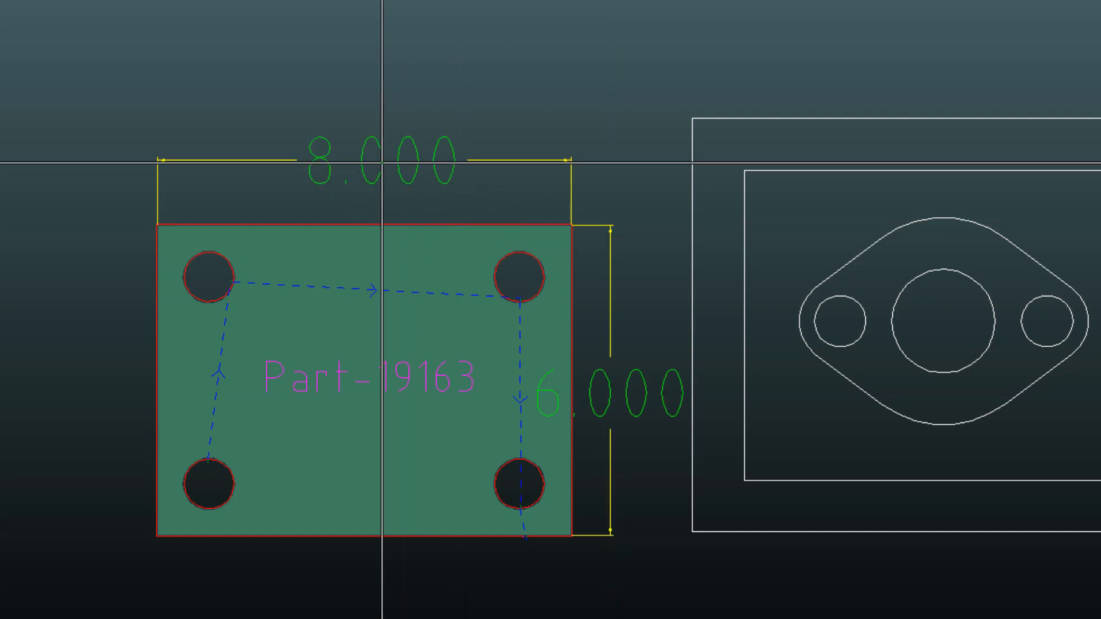
click(382, 163)
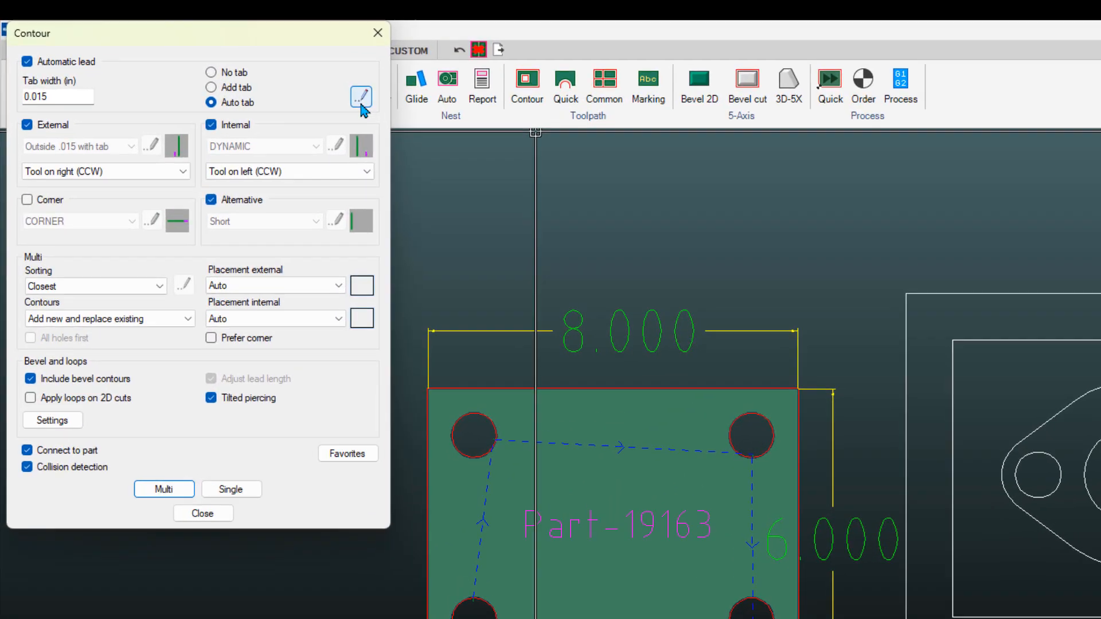
Step: Set the small-part tab limits in the automatic lead settings to X-size 7.999 in and Y-size 5.999 in
click(249, 66)
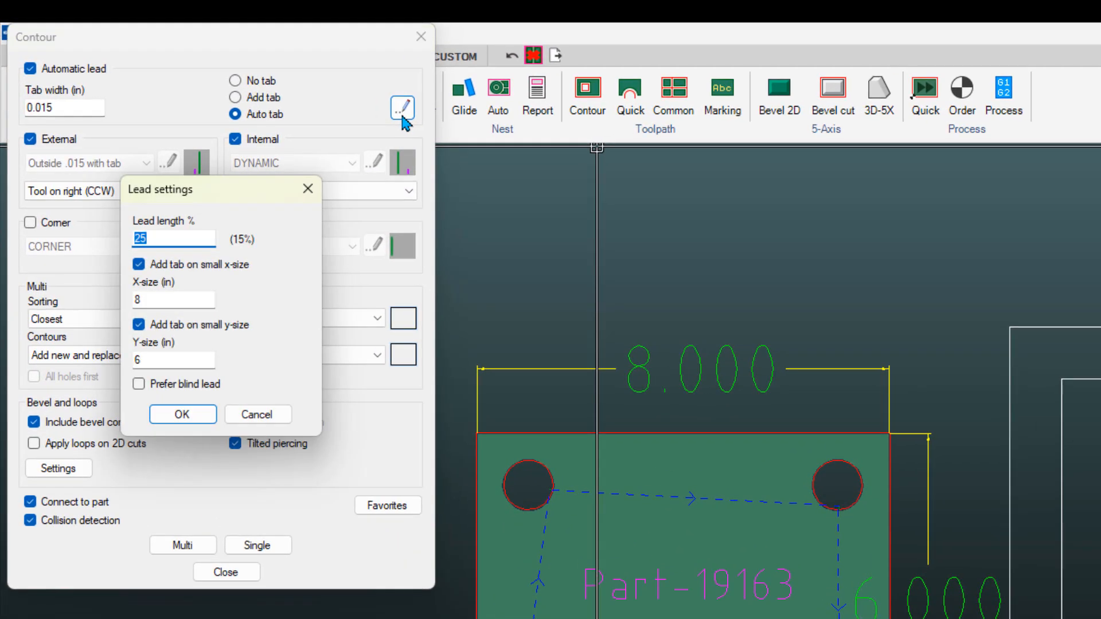
drag(174, 300, 117, 342)
text(7.999)
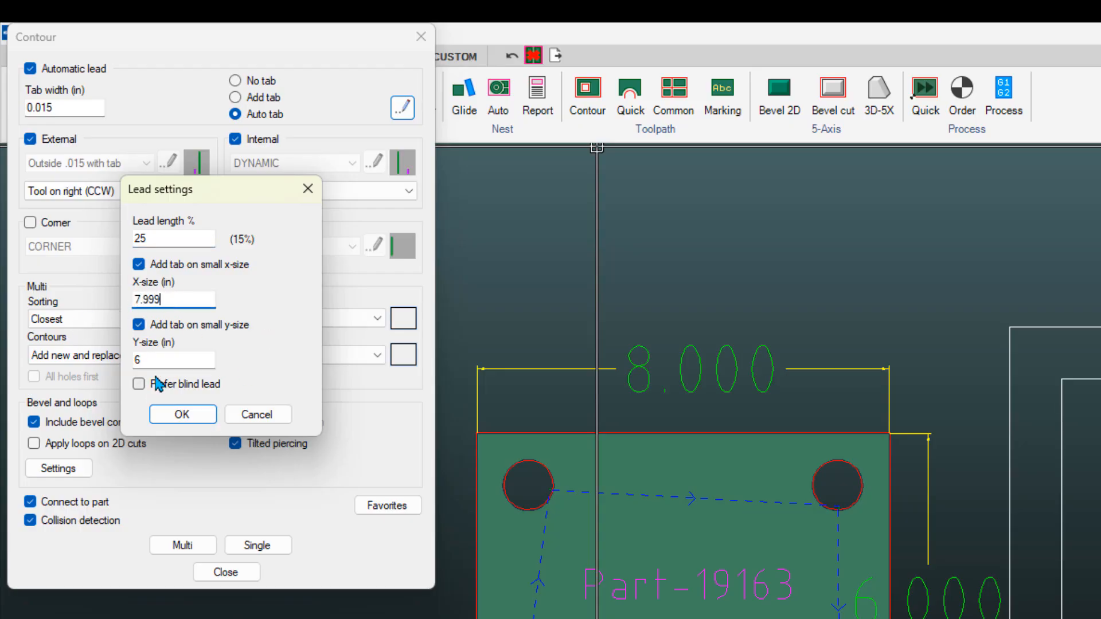
double_click(169, 360)
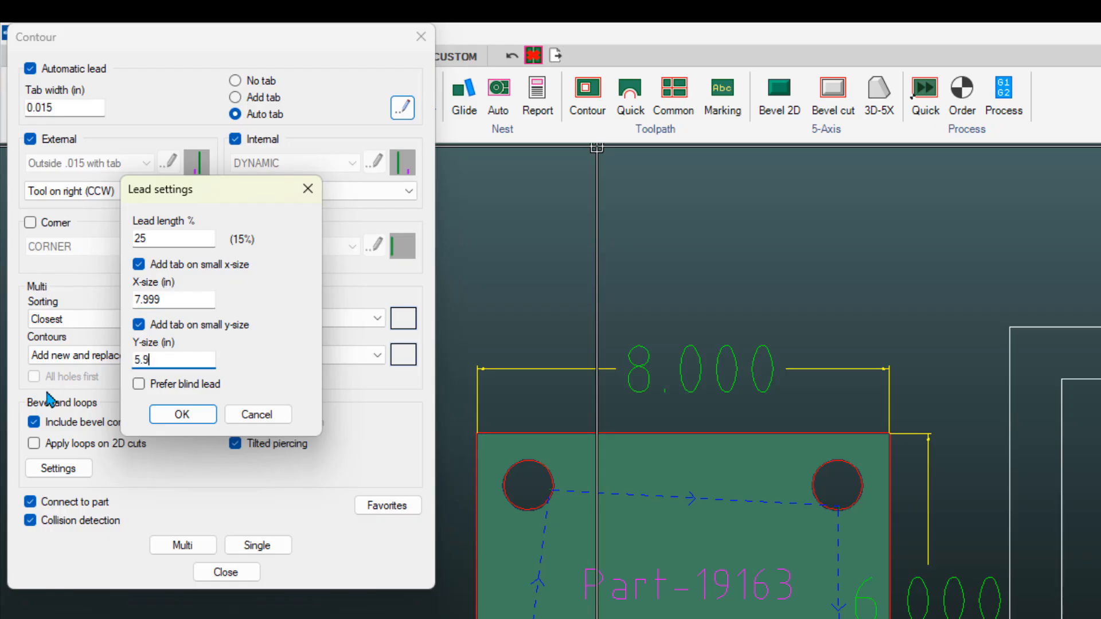
click(181, 415)
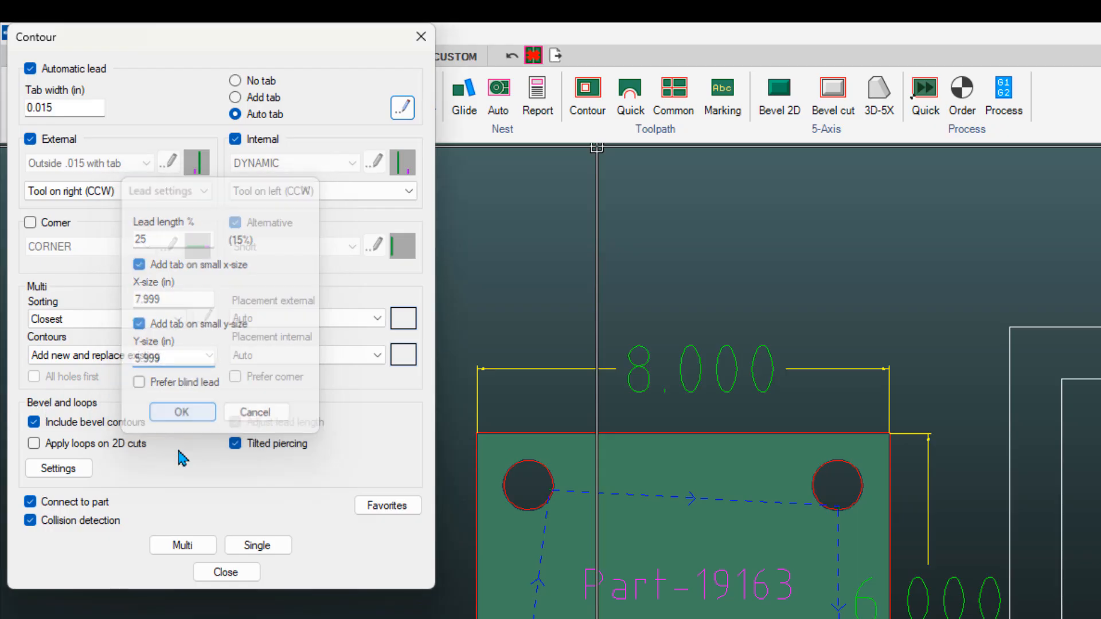
Step: Regenerate the plate's contour toolpath with the reduced tab size limits and inspect the external contour's overcut and gap
click(172, 516)
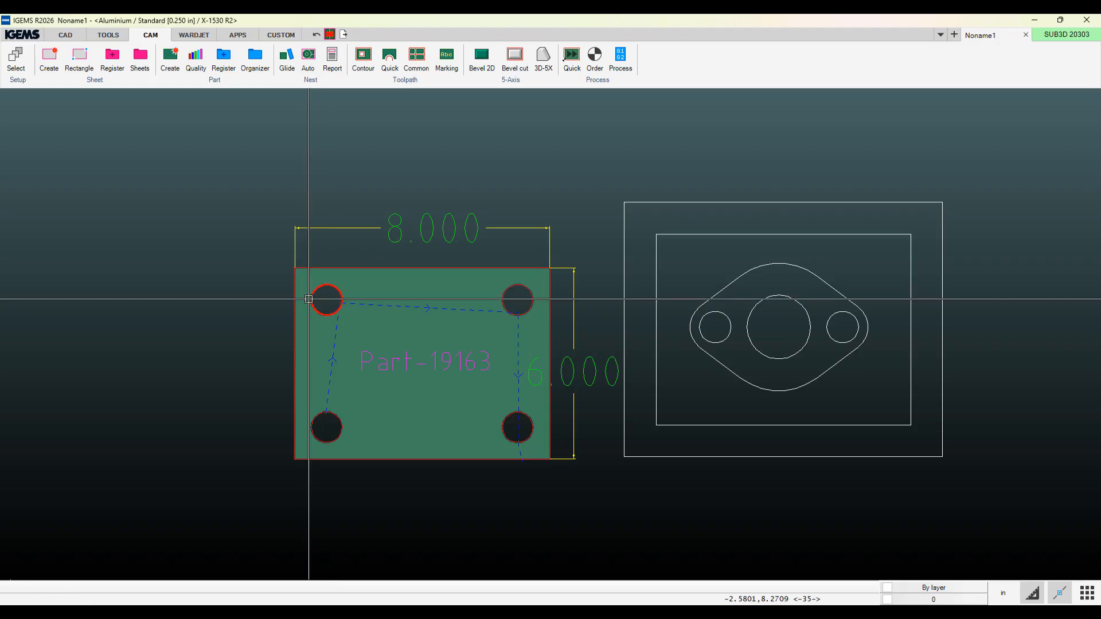
scroll(524, 486, up, 6)
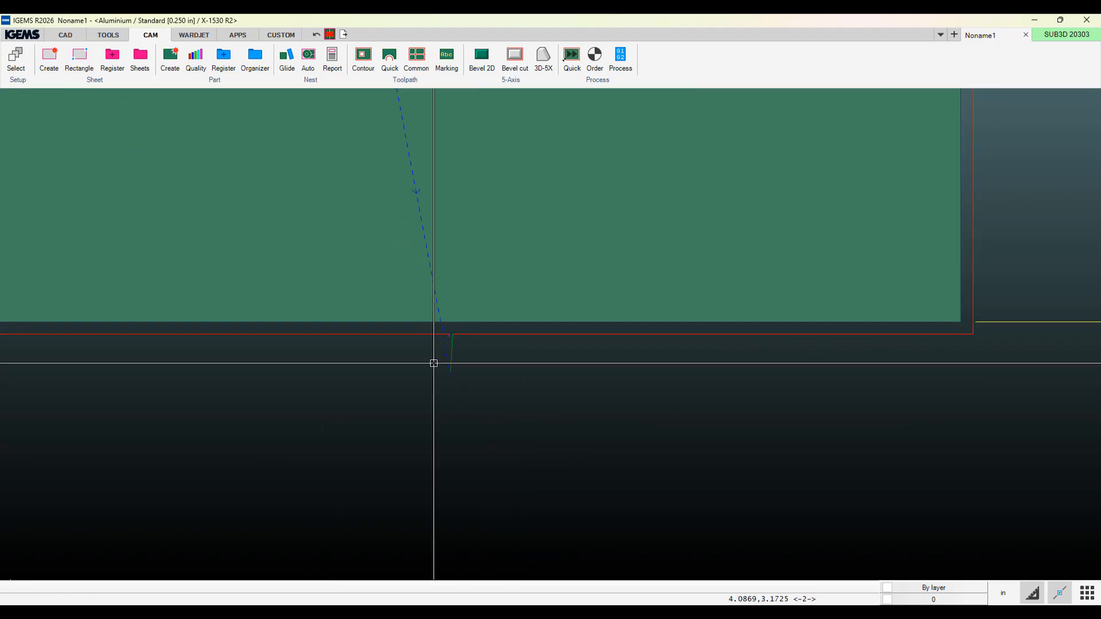
right_click(443, 360)
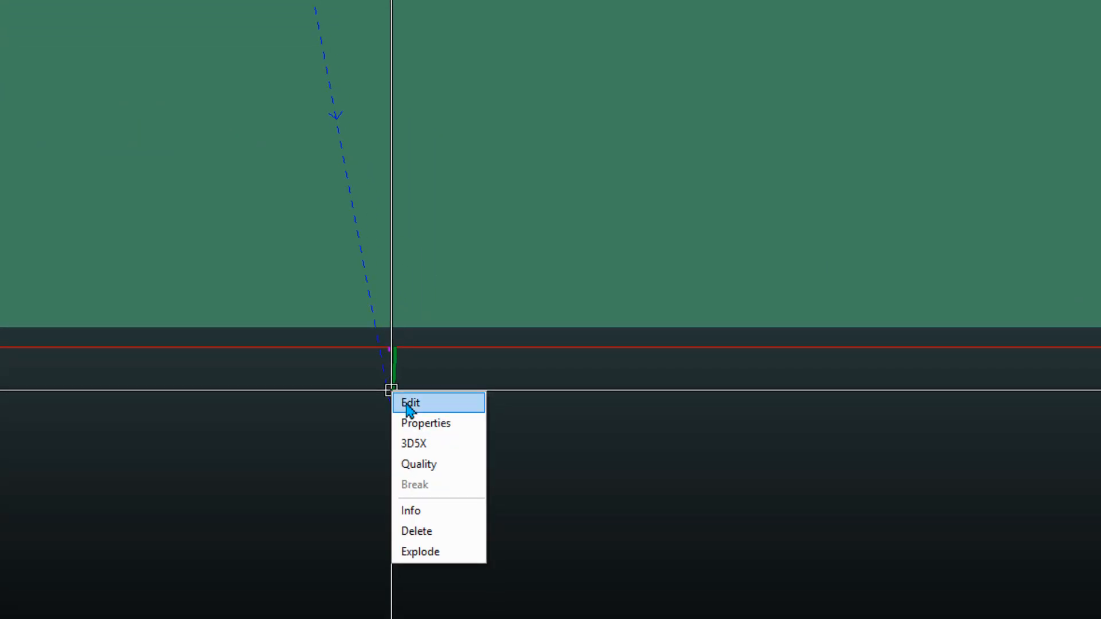
click(409, 403)
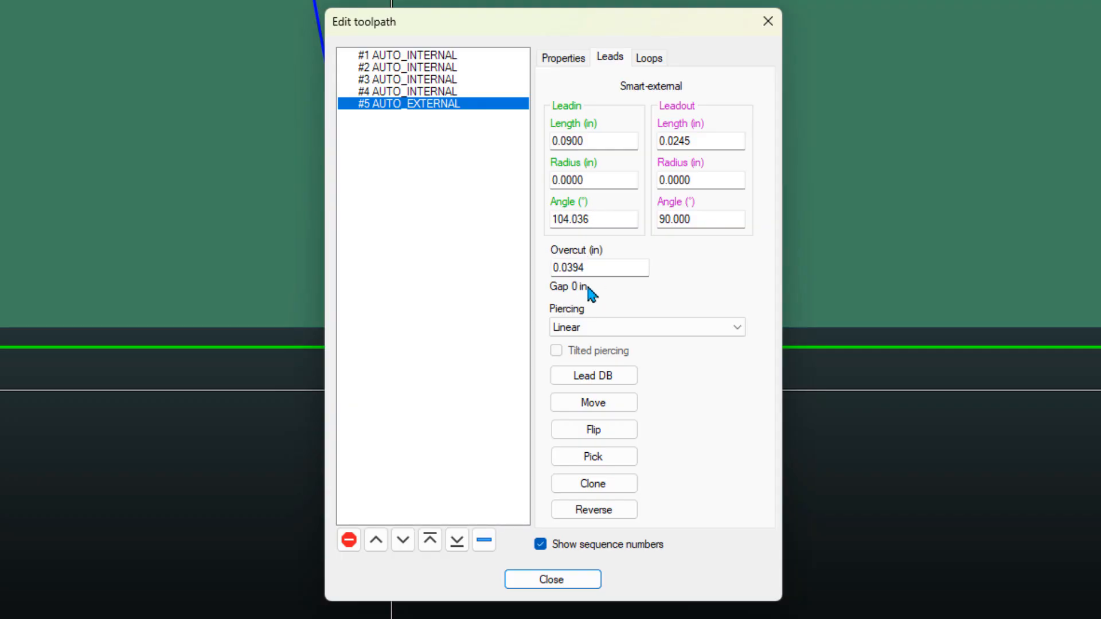
click(551, 579)
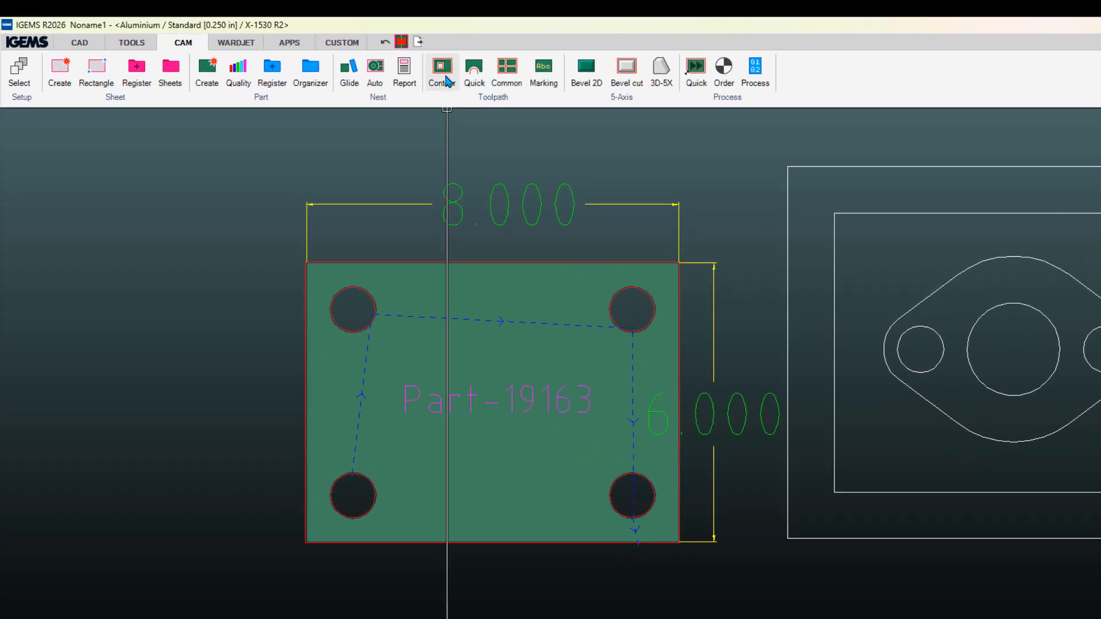
Step: Set the X-size and Y-size limits for adding tabs to 8 in each, and close the contour settings without generating a toolpath
click(365, 63)
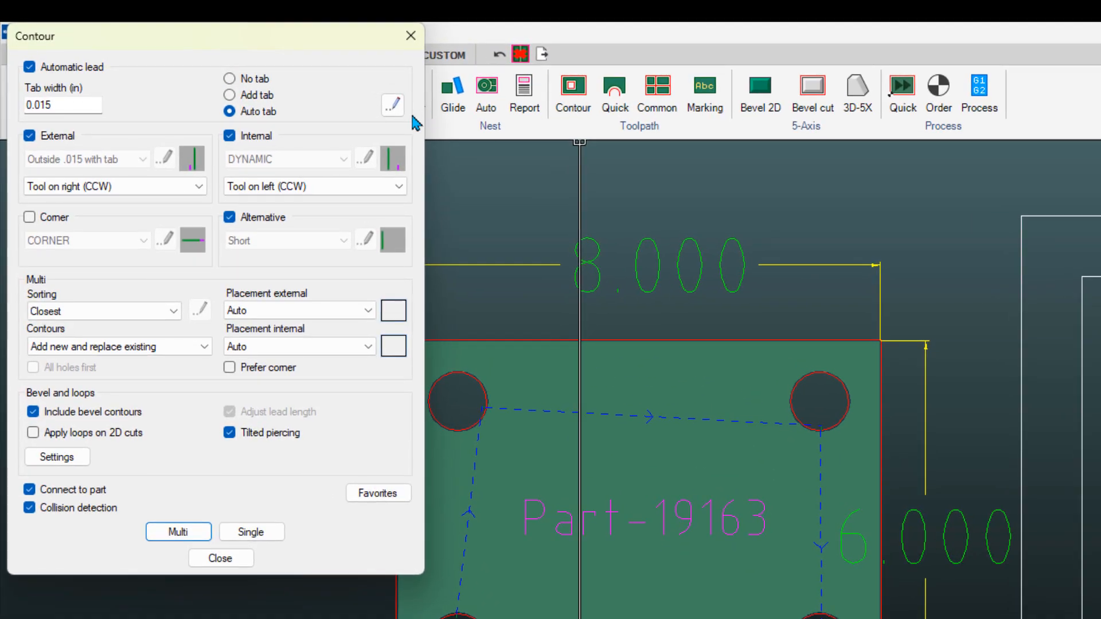
click(393, 105)
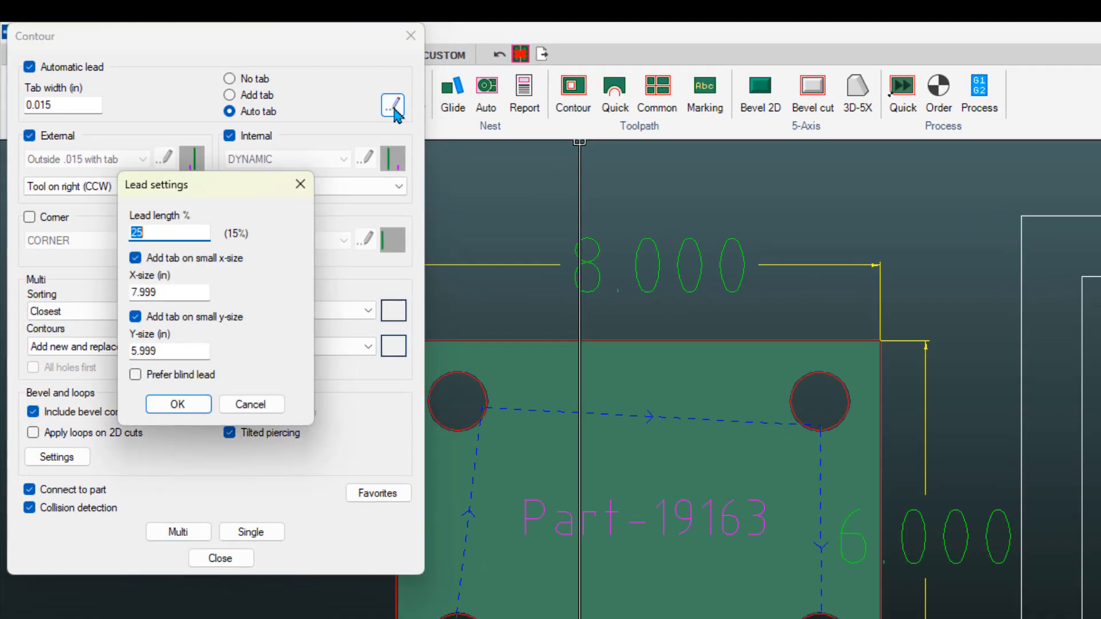
double_click(169, 292)
text(8)
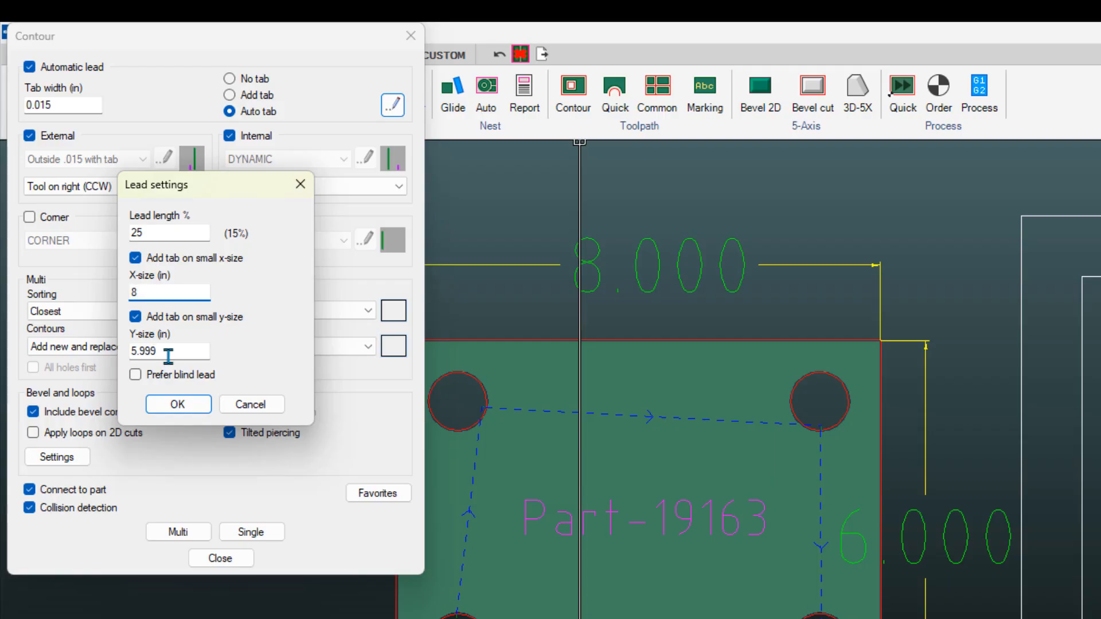
double_click(169, 351)
text(8)
click(176, 405)
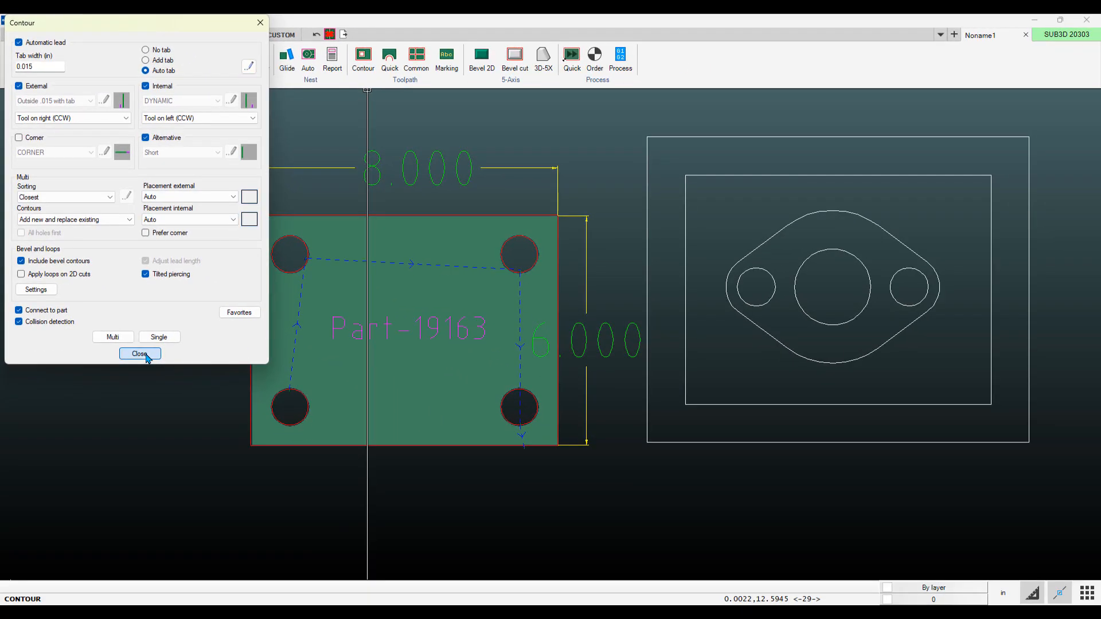
click(140, 354)
Step: Create parts from the rectangular frame outlines and the flange with three holes nested inside it
scroll(467, 284, down, 3)
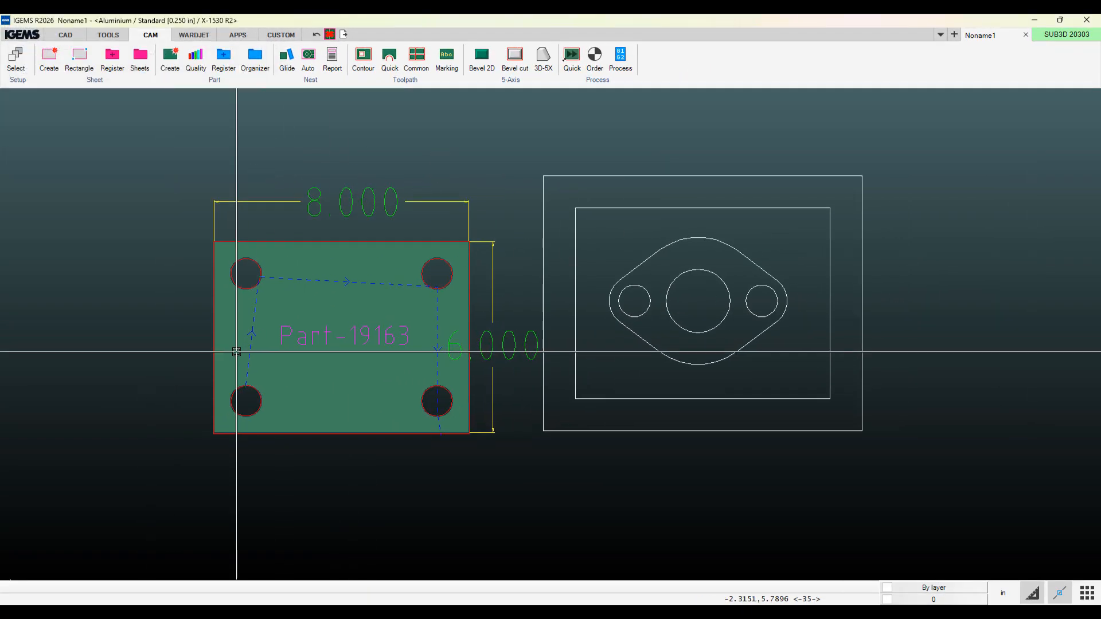
click(170, 58)
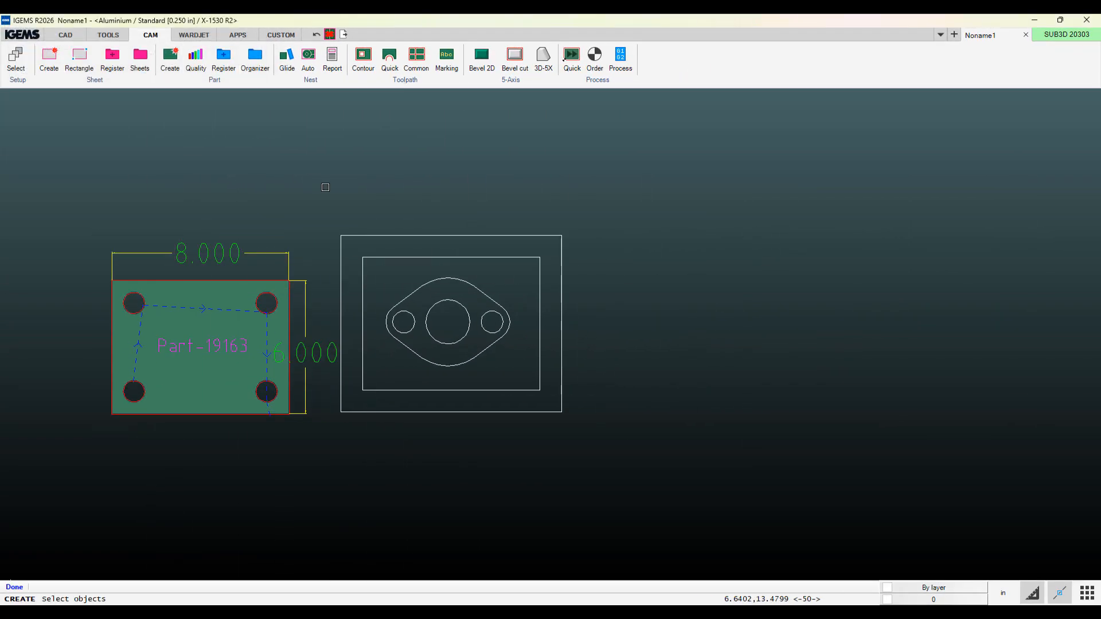
drag(292, 194, 659, 453)
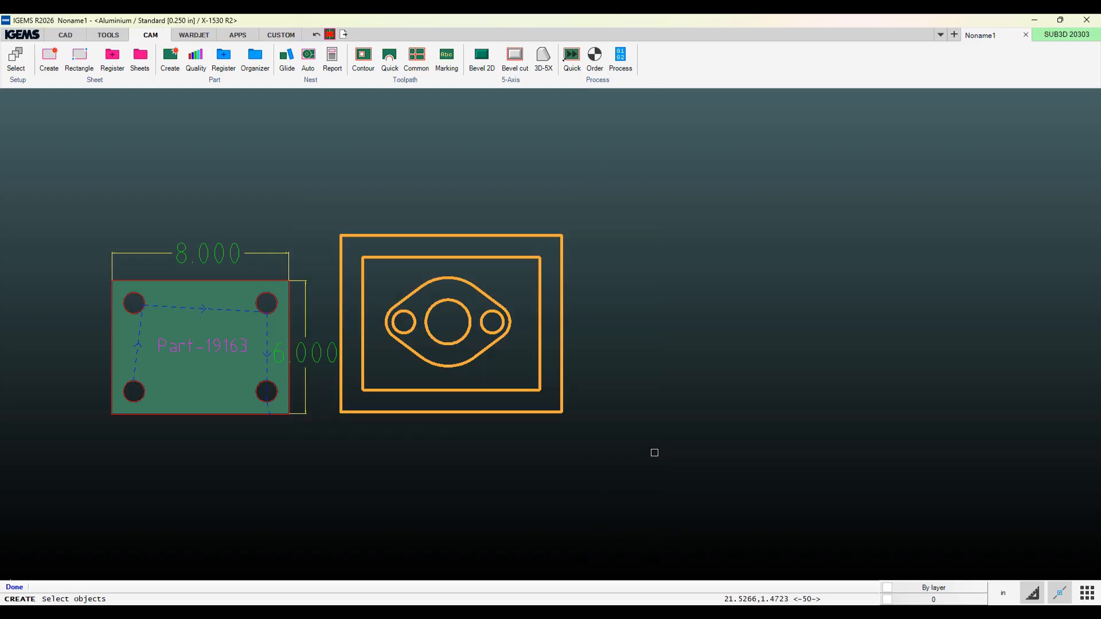
right_click(654, 452)
click(521, 450)
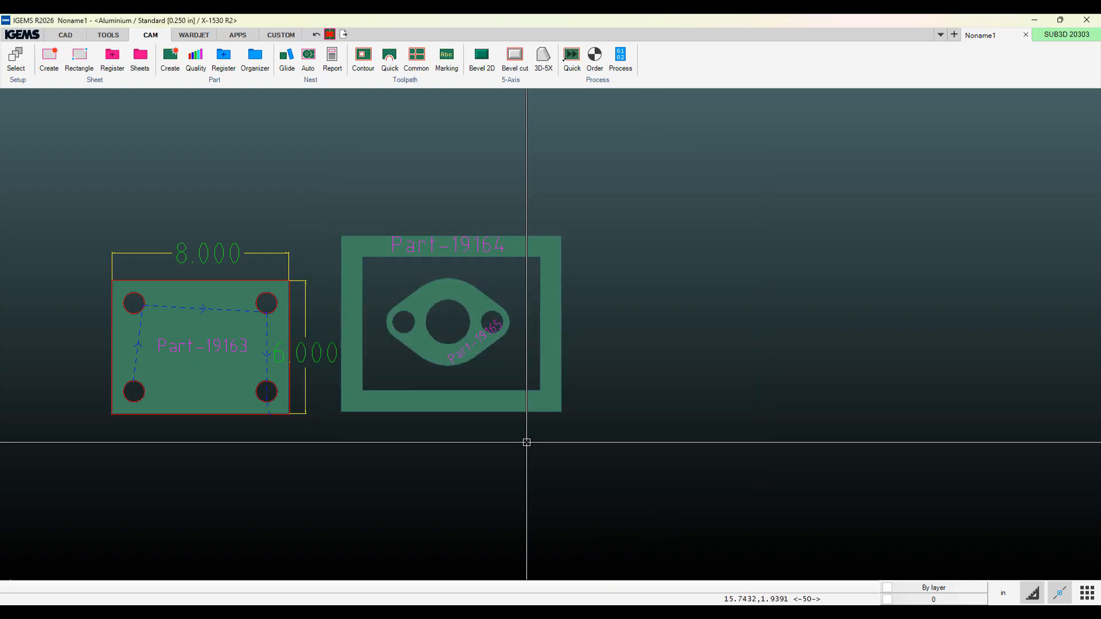
Step: Copy the rectangular frame part beside the original, leaving the copy's opening empty
click(525, 413)
key(c)
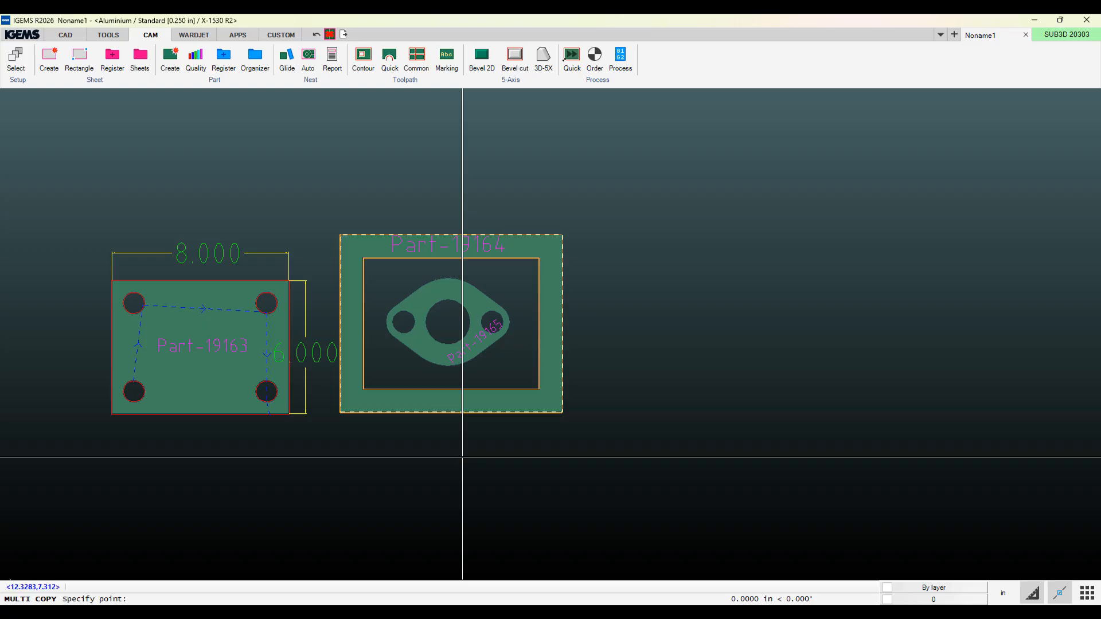
click(462, 457)
click(688, 447)
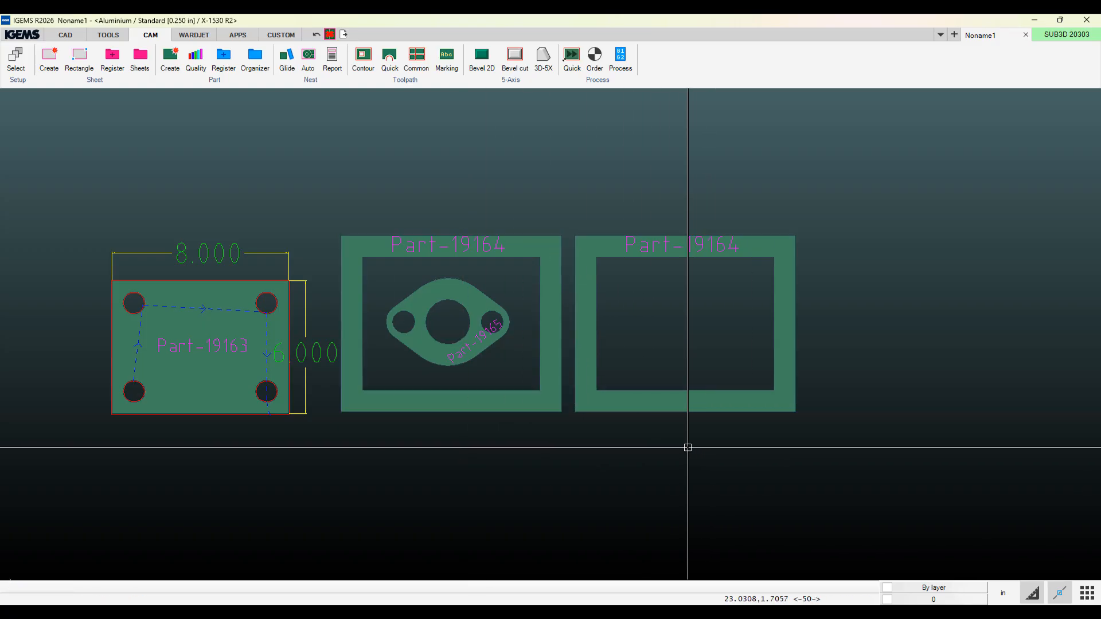
Step: Generate contour toolpaths for both frames and the nested flange using automatic leads and Auto tab
click(363, 58)
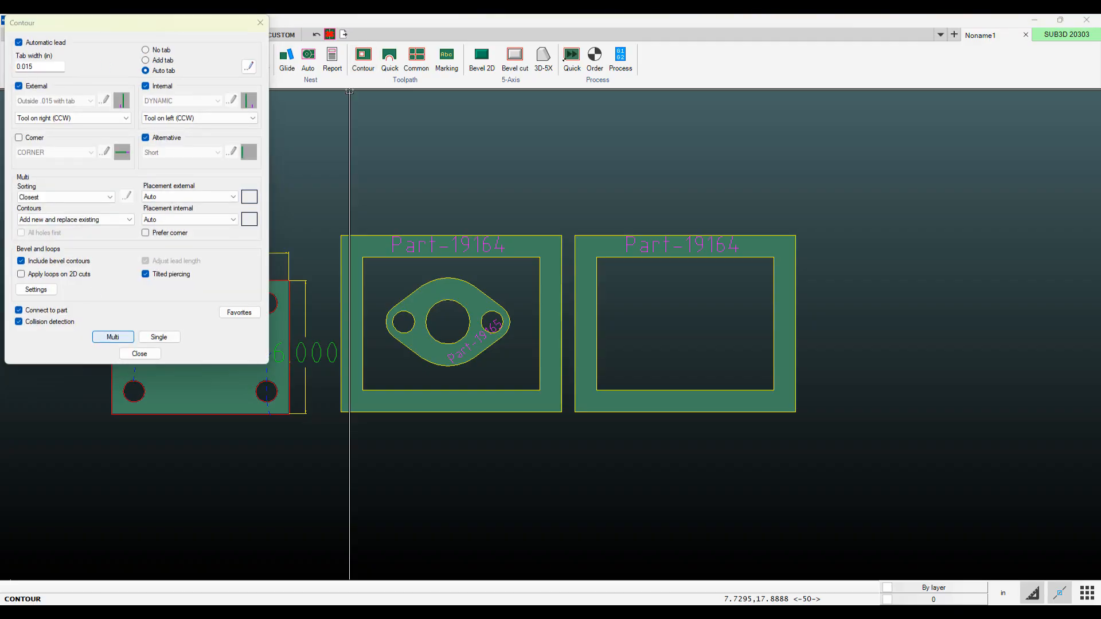
click(113, 337)
drag(319, 172, 919, 447)
right_click(914, 444)
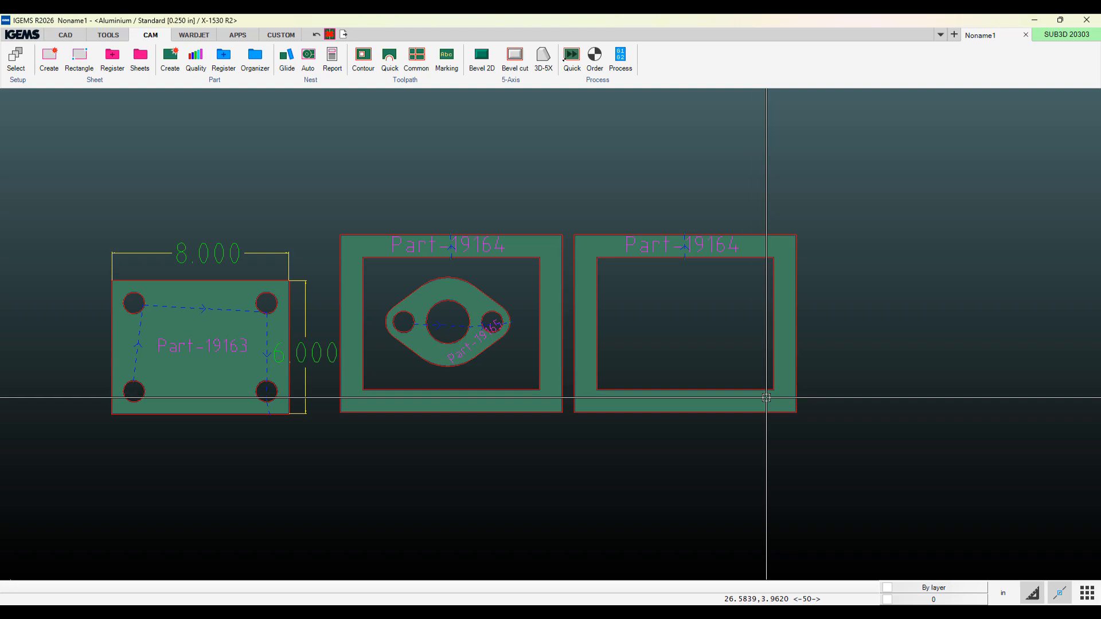
Step: Inspect the lead lengths, overcut and gap of the nested flange's external contour
scroll(505, 322, up, 10)
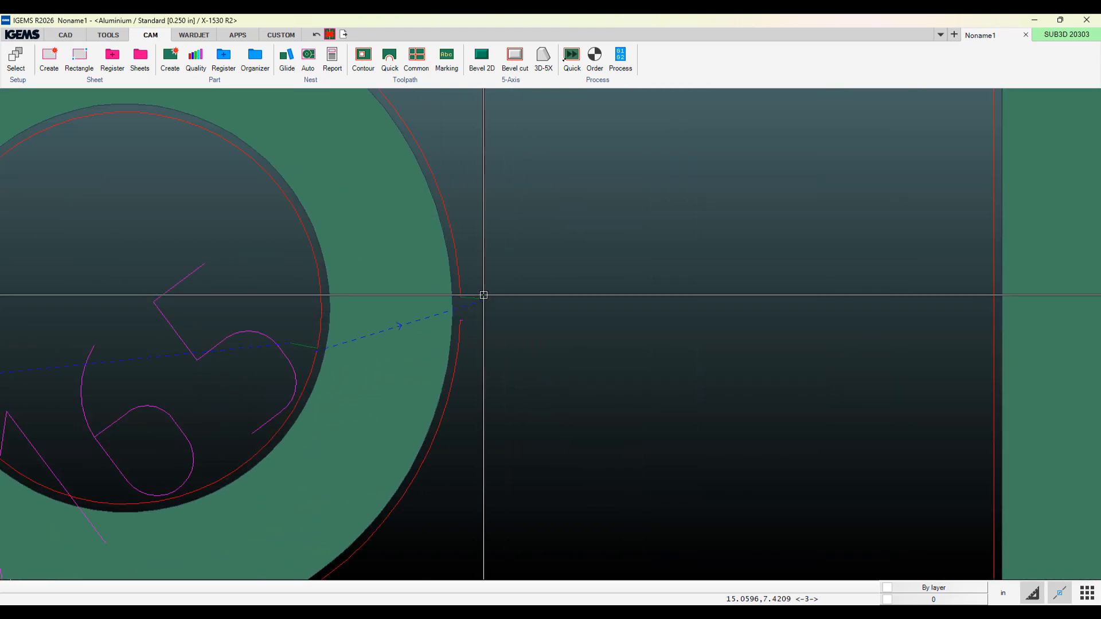
right_click(482, 300)
click(490, 308)
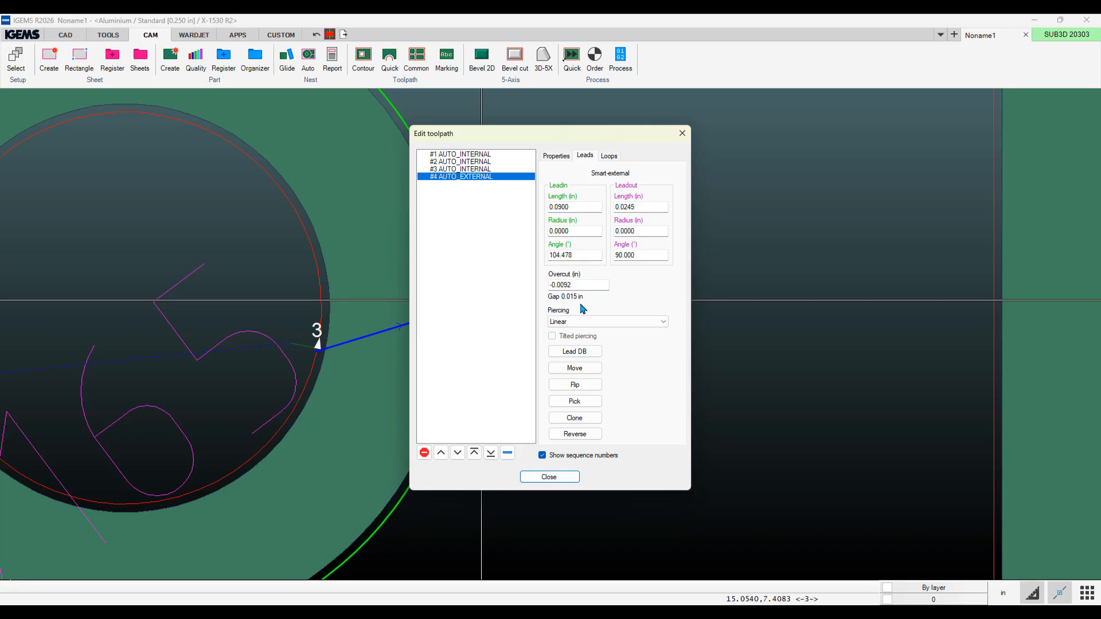
click(549, 476)
scroll(548, 458, down, 8)
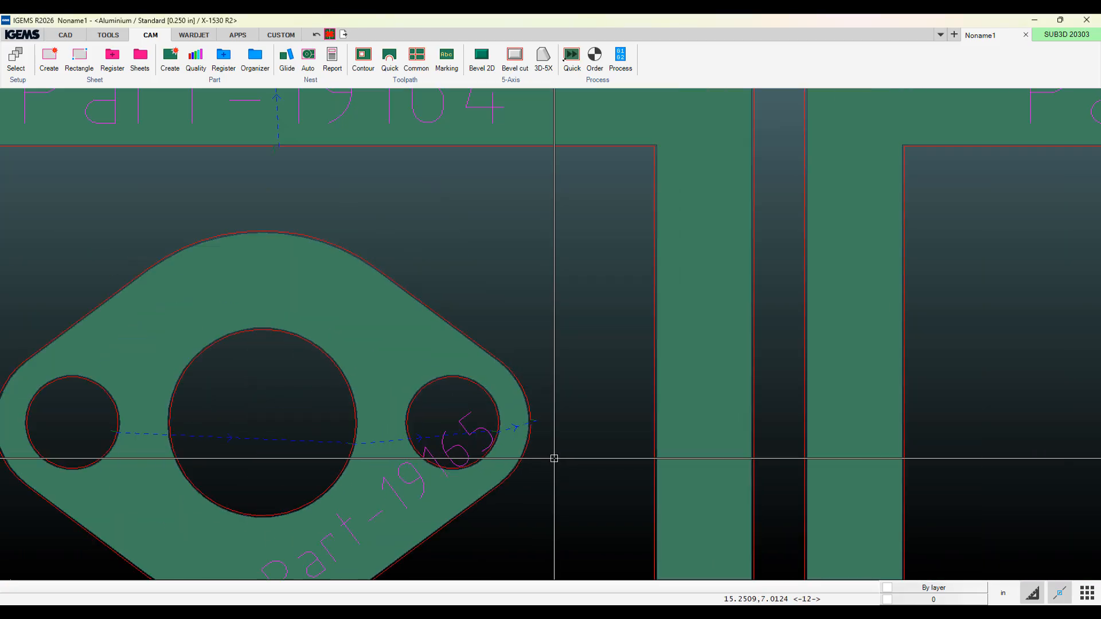
Step: Inspect the overcut and gap of the internal contour in the frame that holds the flange
scroll(528, 201, up, 8)
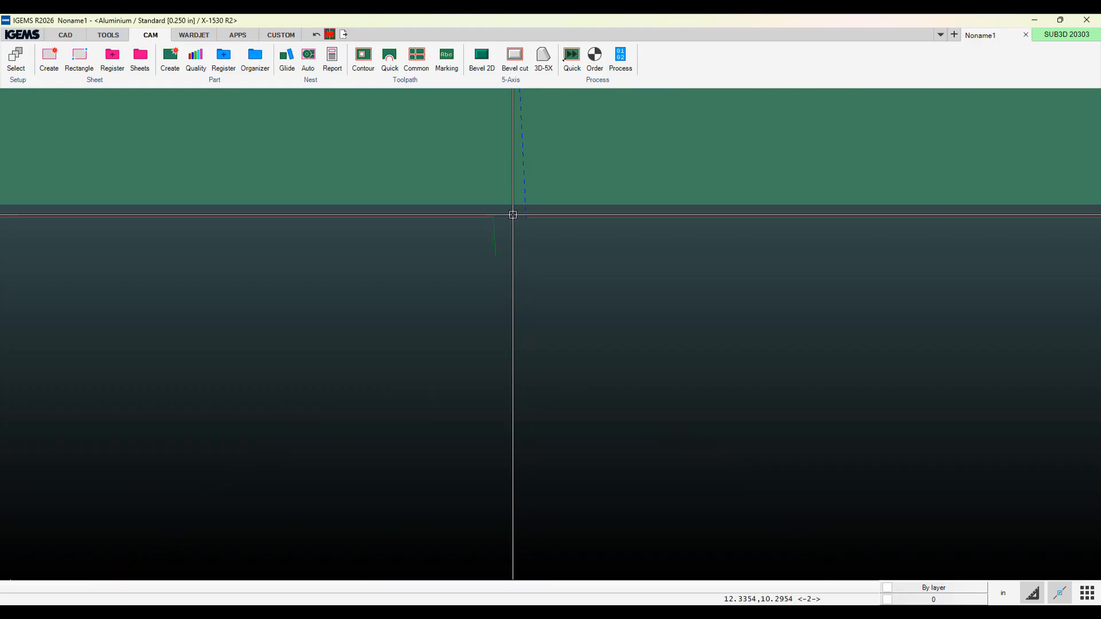
right_click(494, 235)
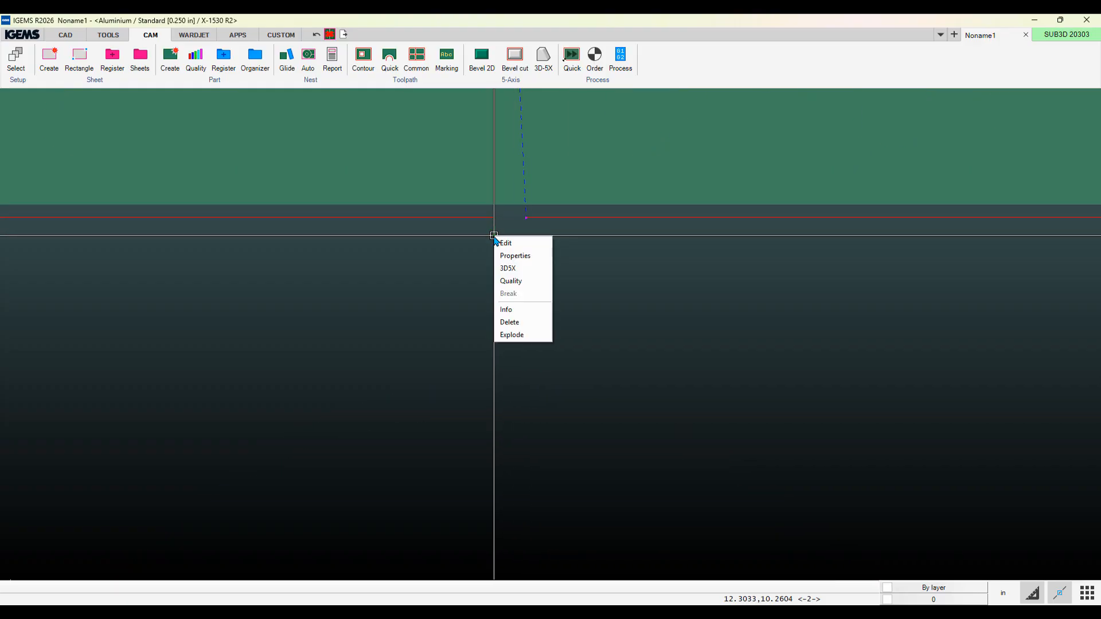
click(504, 243)
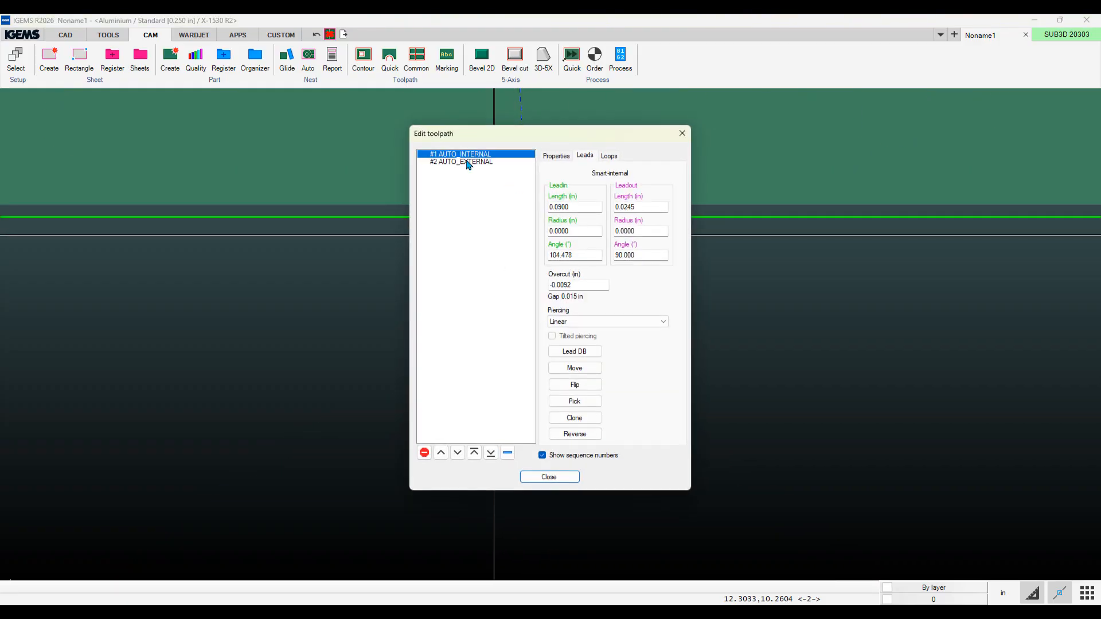
drag(534, 135, 844, 133)
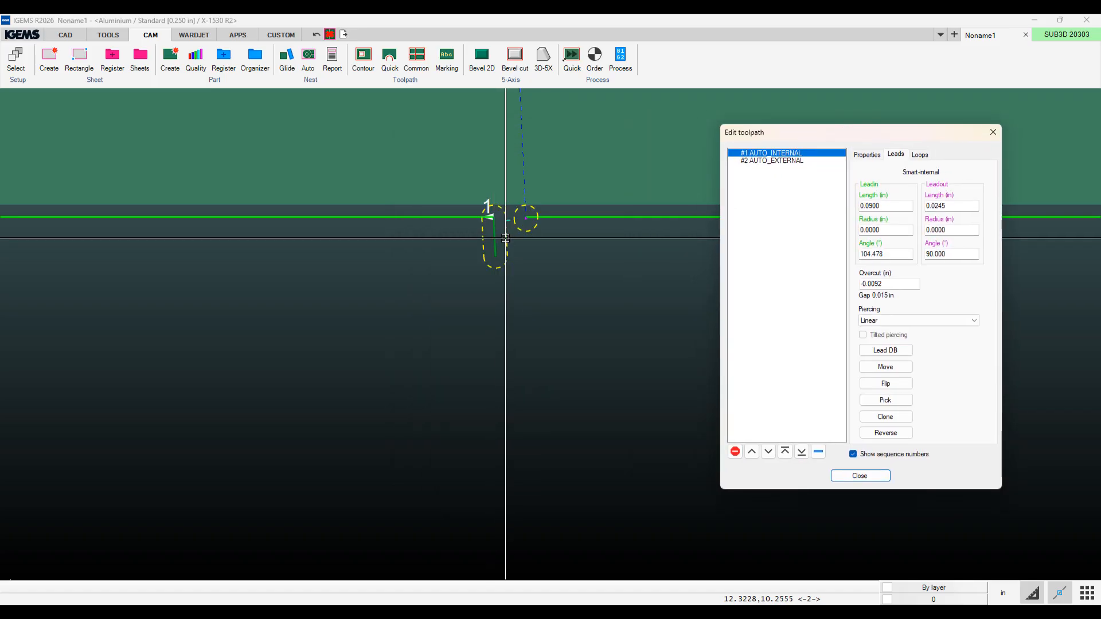
click(857, 478)
scroll(856, 478, down, 12)
scroll(833, 472, down, 4)
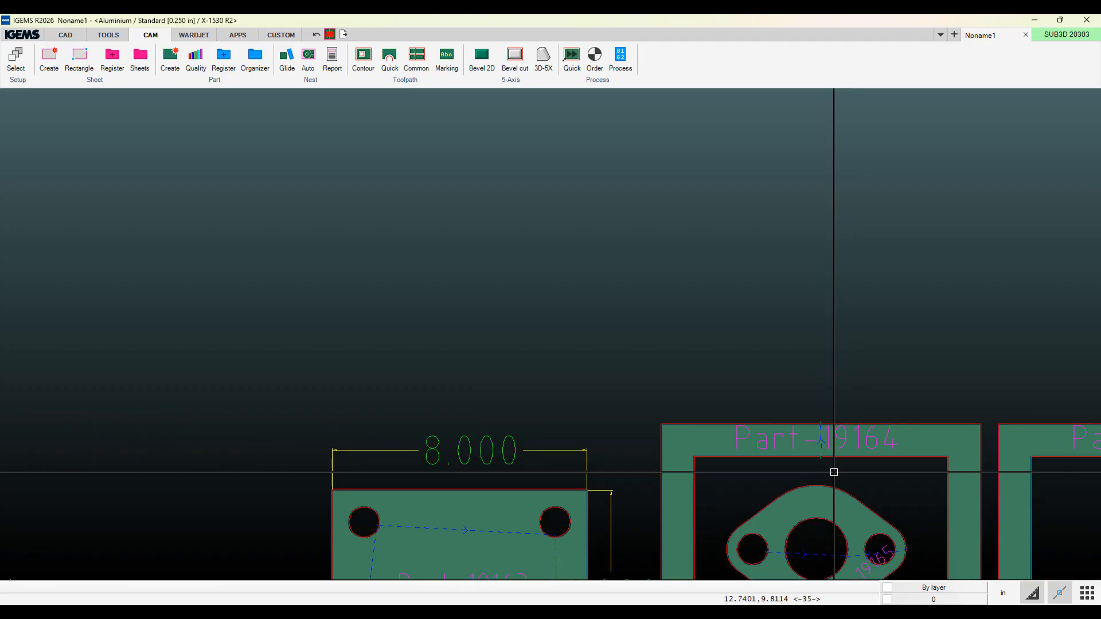
Step: Inspect the overcut and gap of the internal contour in the empty frame copy for comparison
middle_drag(898, 480, 356, 379)
middle_drag(575, 403, 439, 369)
scroll(482, 330, up, 5)
scroll(471, 321, up, 5)
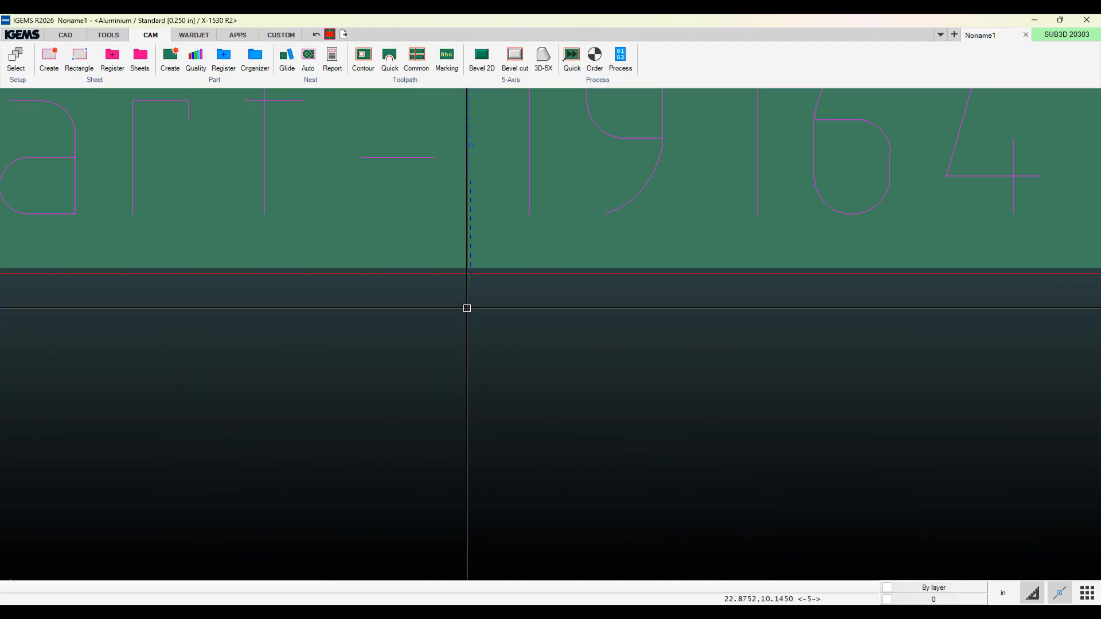
right_click(448, 237)
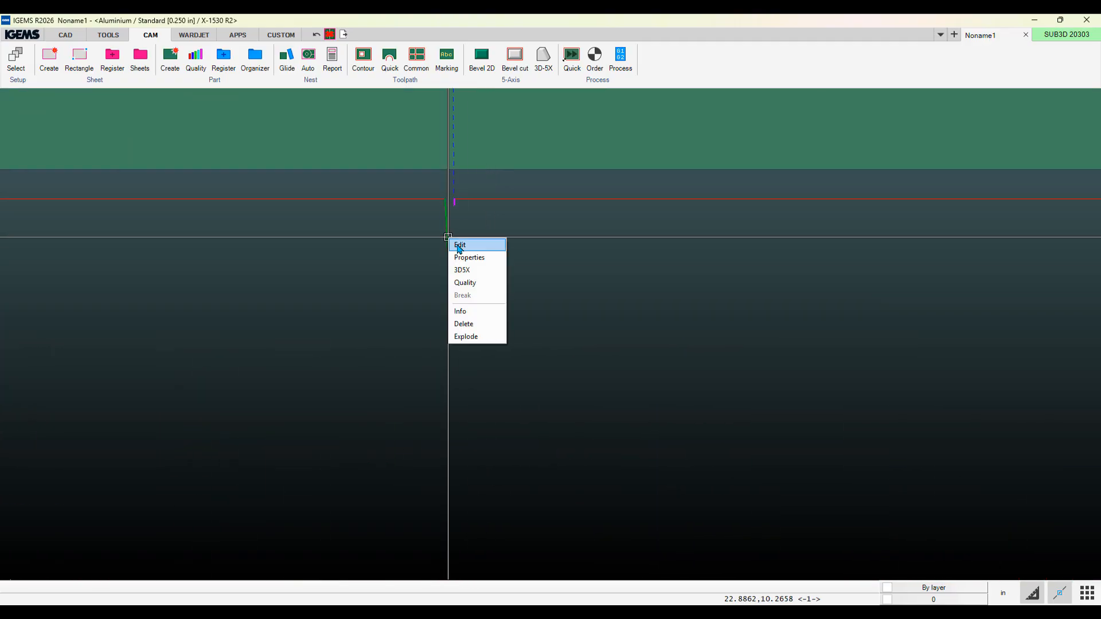
click(457, 244)
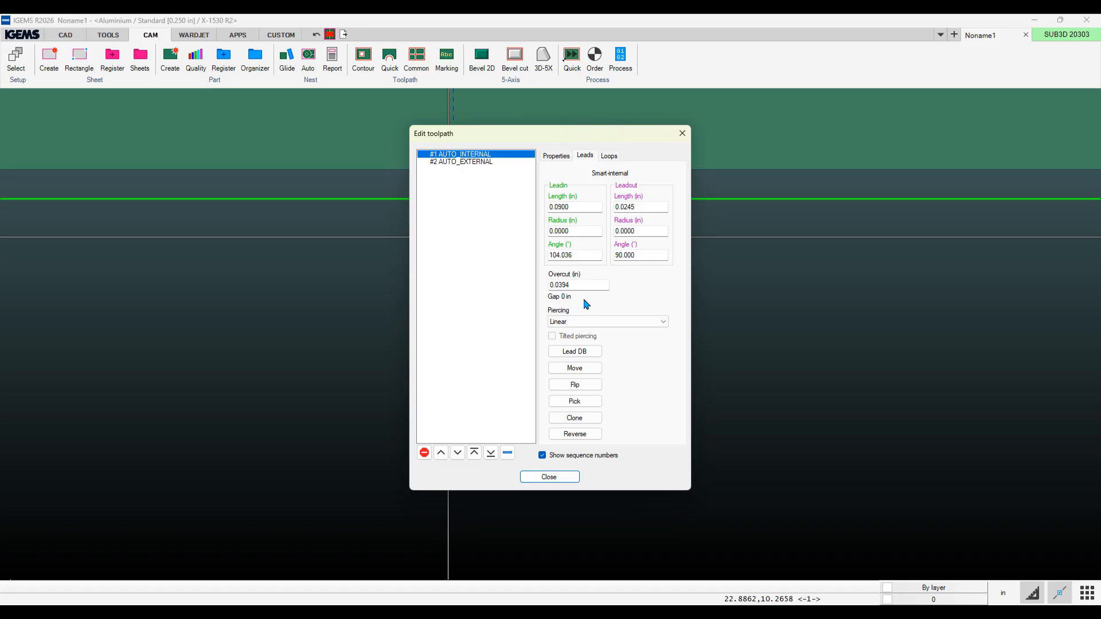
click(550, 478)
scroll(545, 484, down, 3)
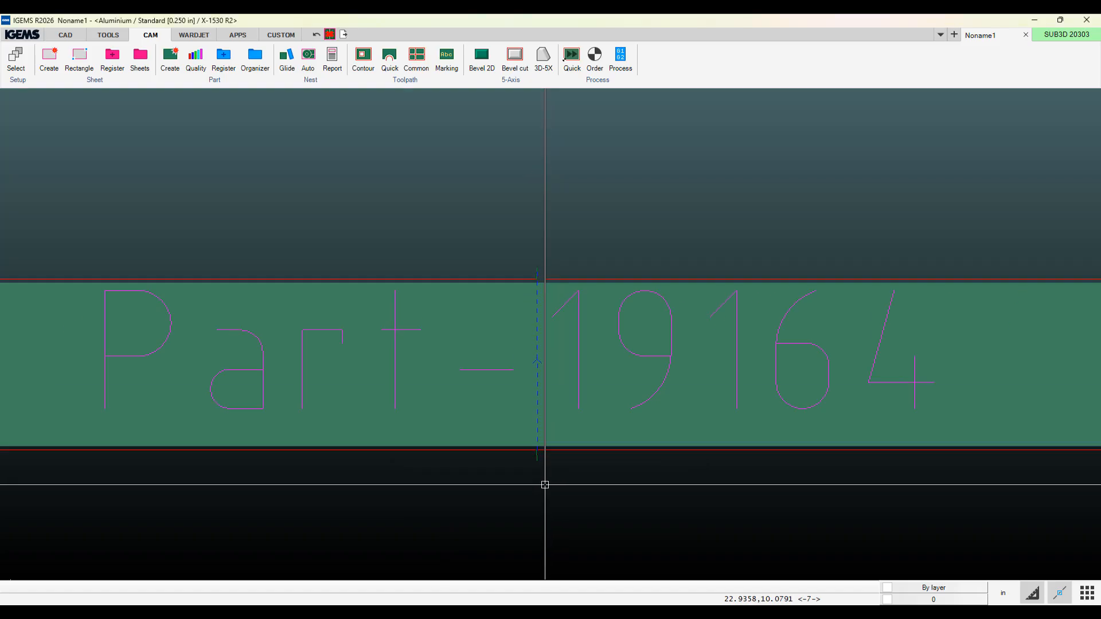
scroll(545, 484, down, 6)
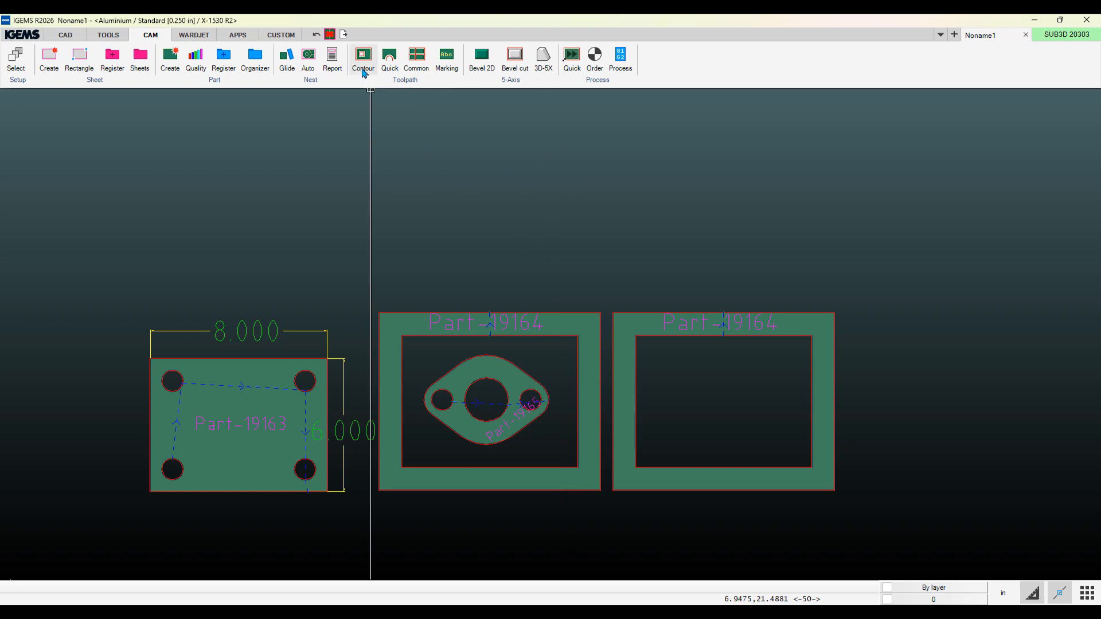
Step: Enable the Corner lead option and regenerate the contour toolpaths of the plate, flange and both frames
click(364, 66)
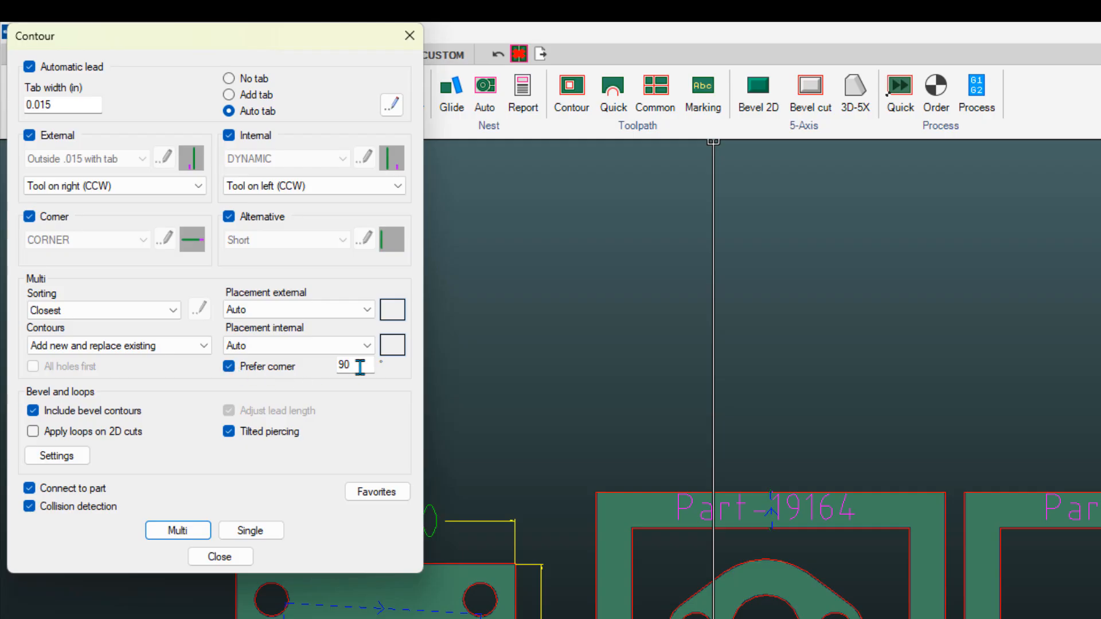
click(169, 531)
drag(108, 234, 900, 525)
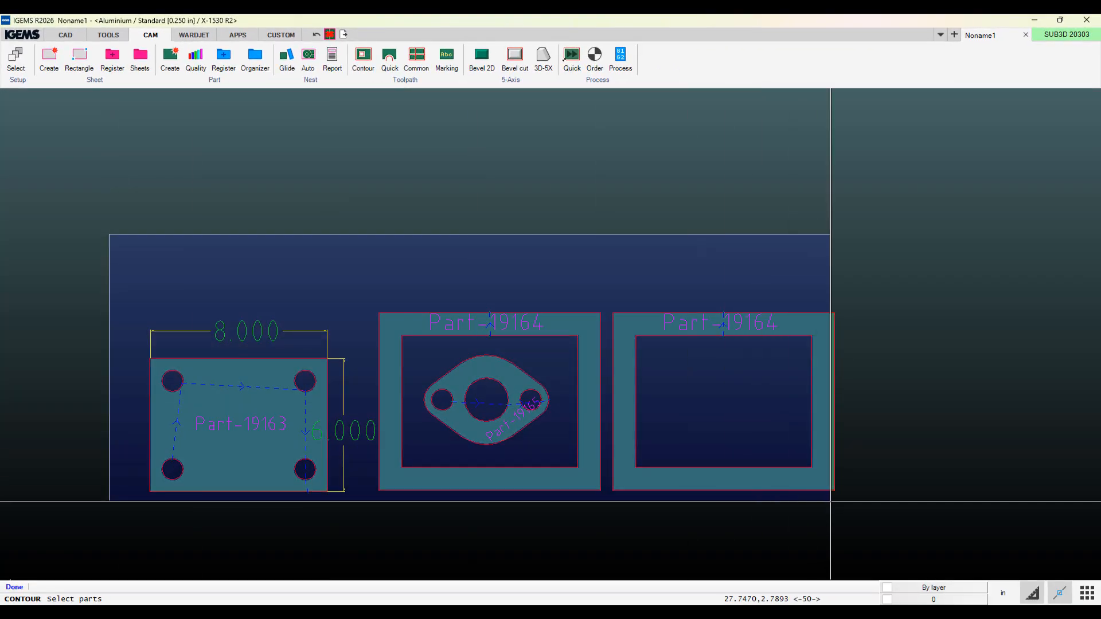
right_click(898, 523)
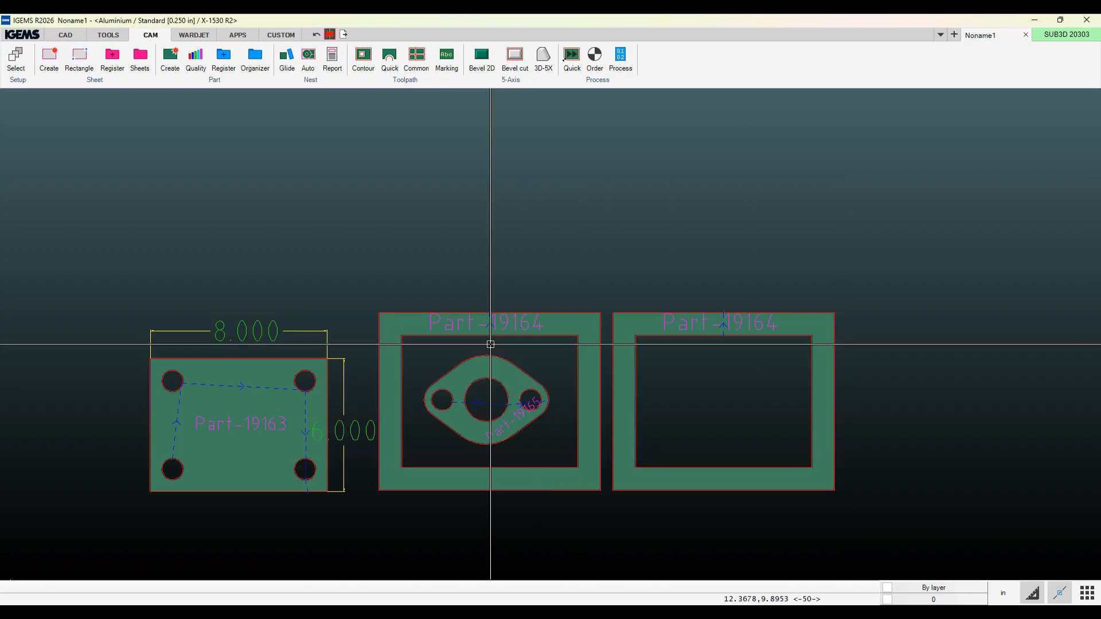
scroll(494, 313, up, 5)
scroll(494, 313, down, 5)
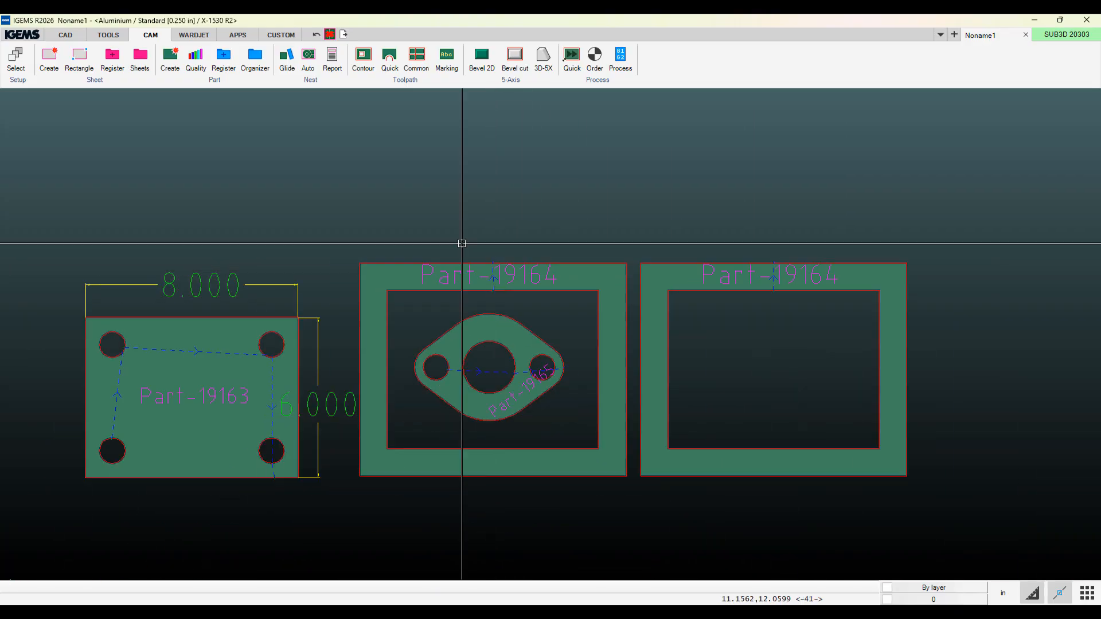
Step: Regenerate all parts' contour toolpaths with Prefer corner set to 90° and check the lead positions on the frames
click(370, 60)
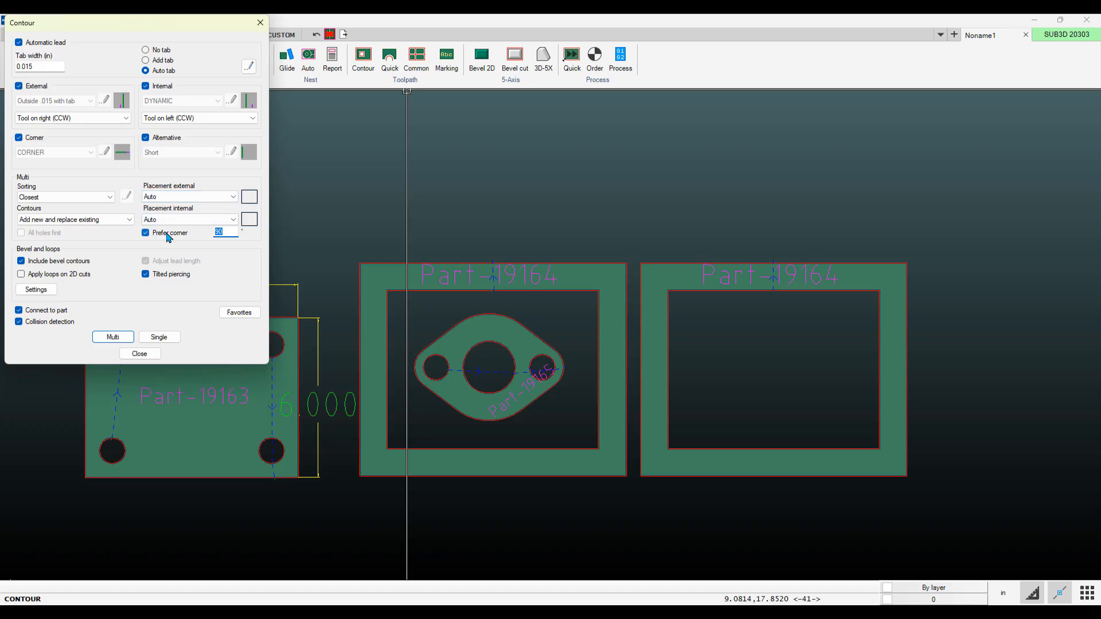
click(113, 338)
drag(68, 190, 991, 522)
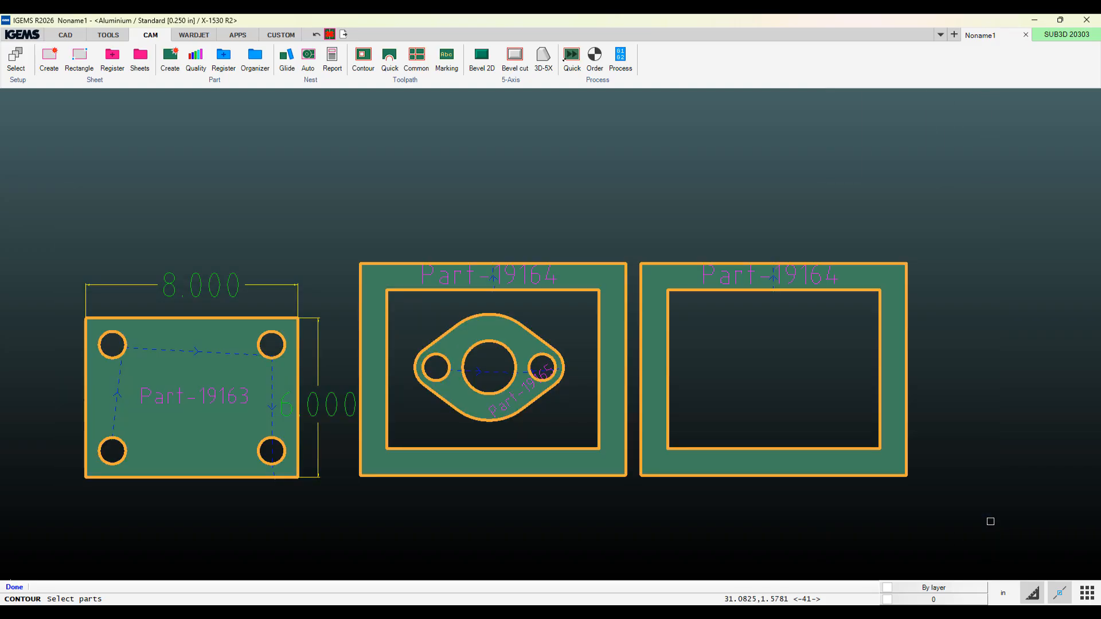
key(Return)
scroll(649, 302, up, 5)
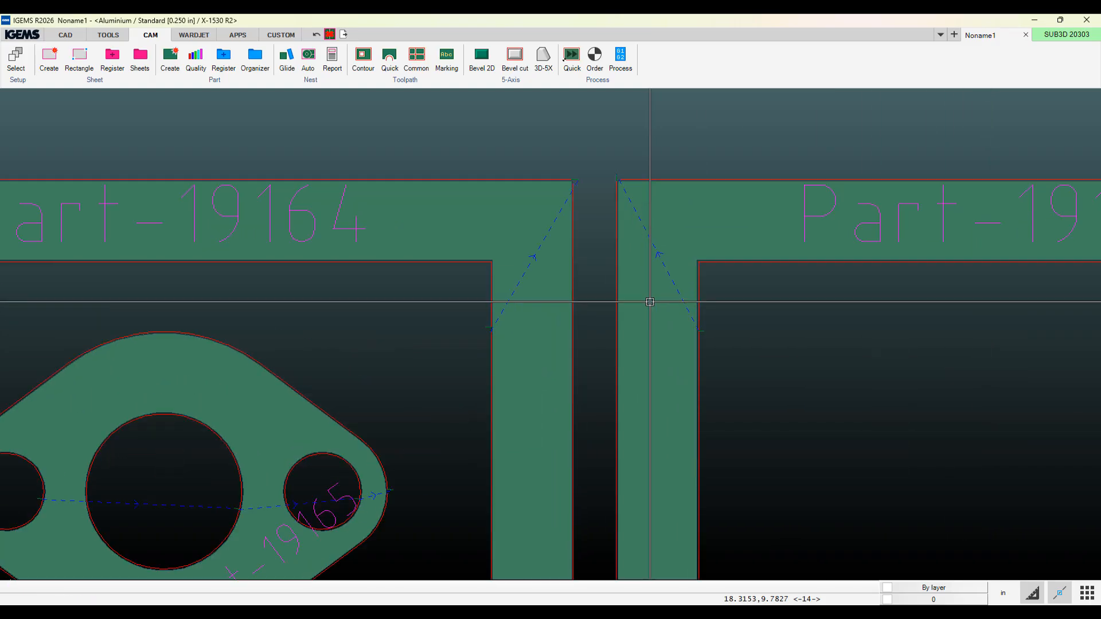
scroll(597, 205, down, 6)
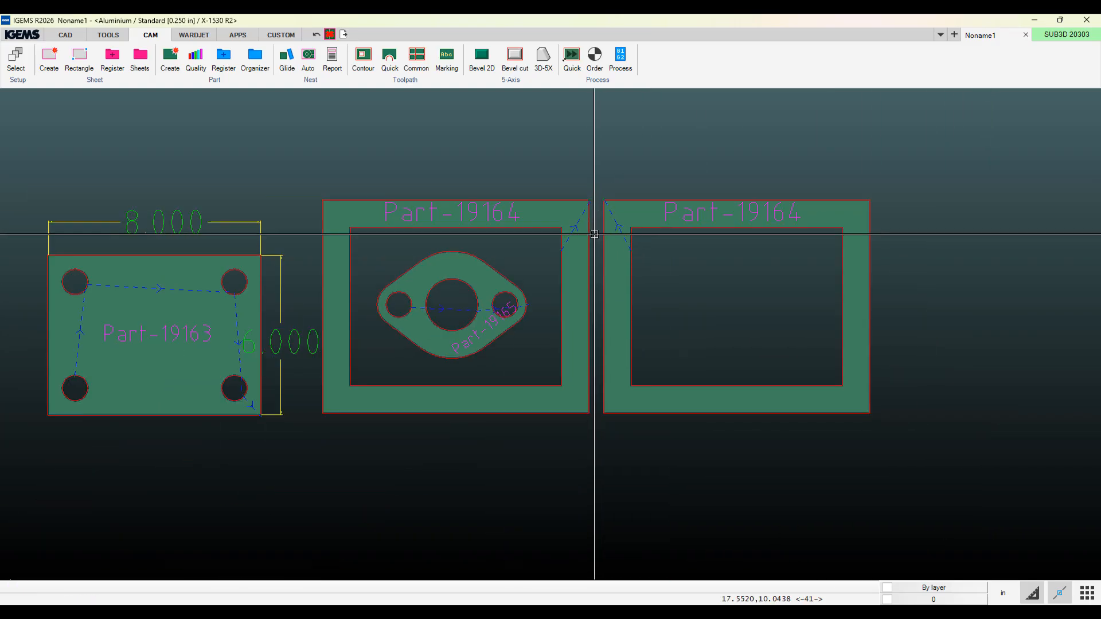
middle_drag(592, 240, 636, 269)
Step: Disable Prefer corner and regenerate the contour toolpaths of all parts
click(363, 60)
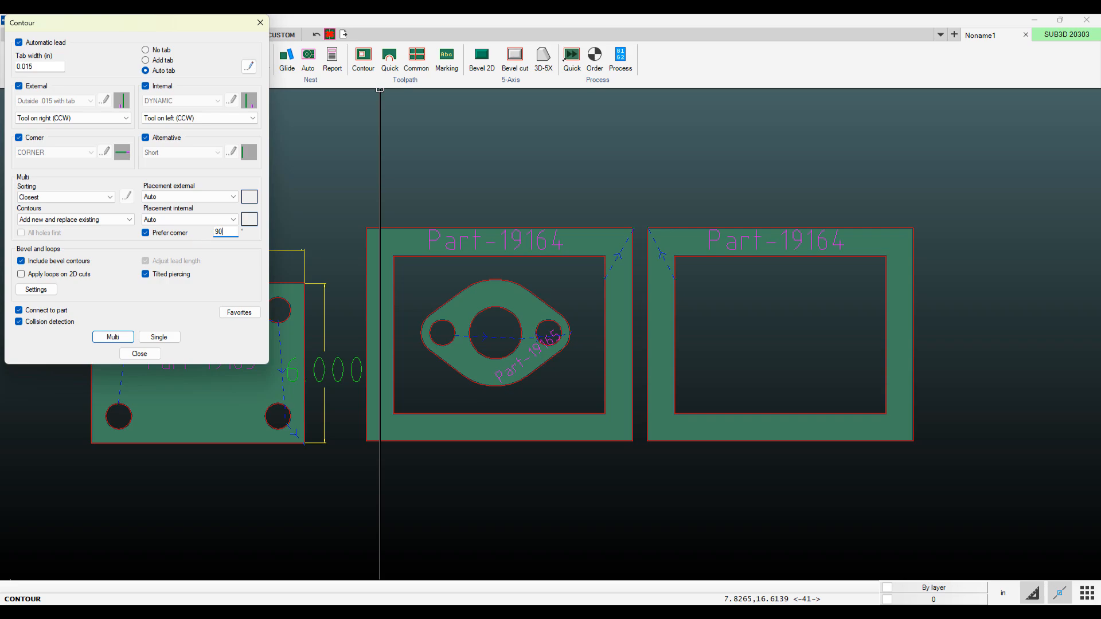
click(128, 340)
drag(62, 152, 1024, 512)
right_click(1015, 508)
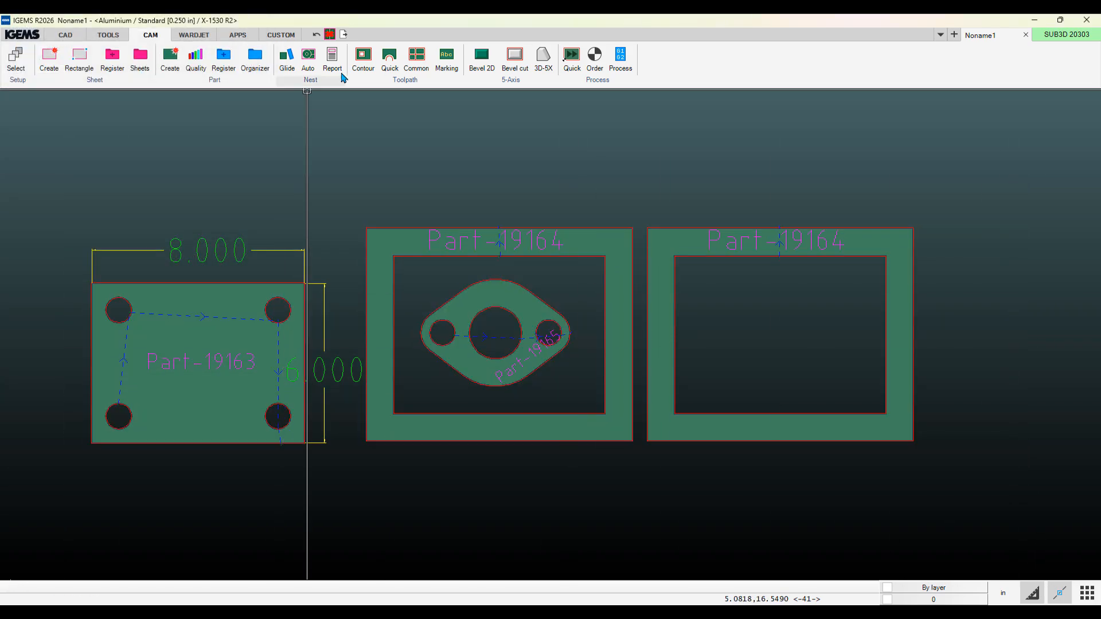
Step: Regenerate all contours with Corner and Alternative leads enabled but Prefer corner off, and inspect the leads around the first frame
click(362, 59)
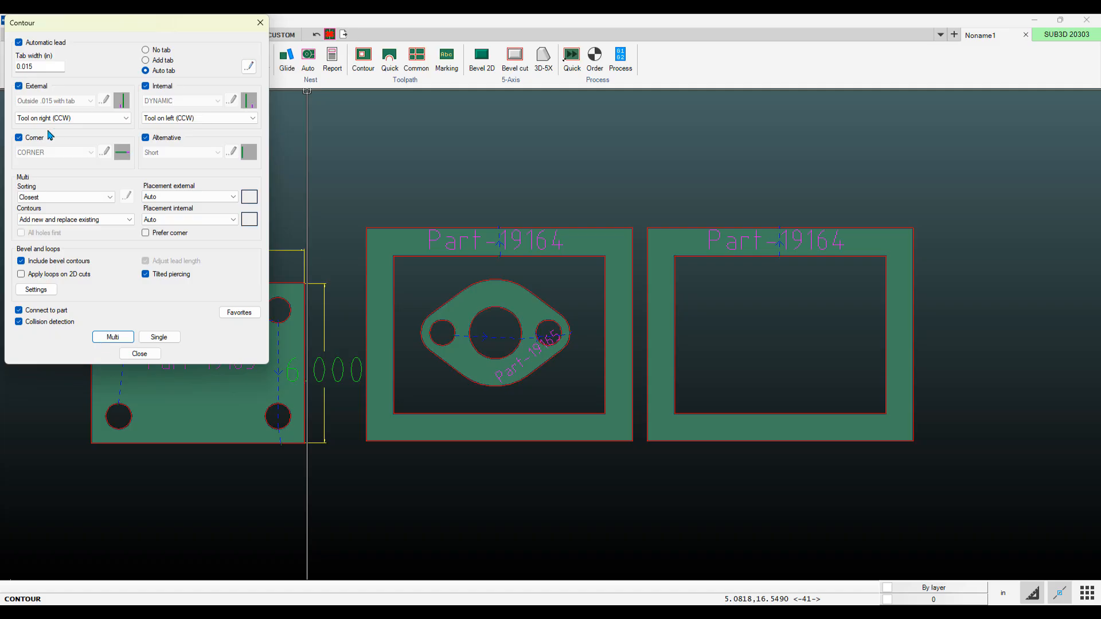
click(112, 337)
drag(68, 153, 988, 491)
right_click(712, 335)
scroll(498, 232, up, 3)
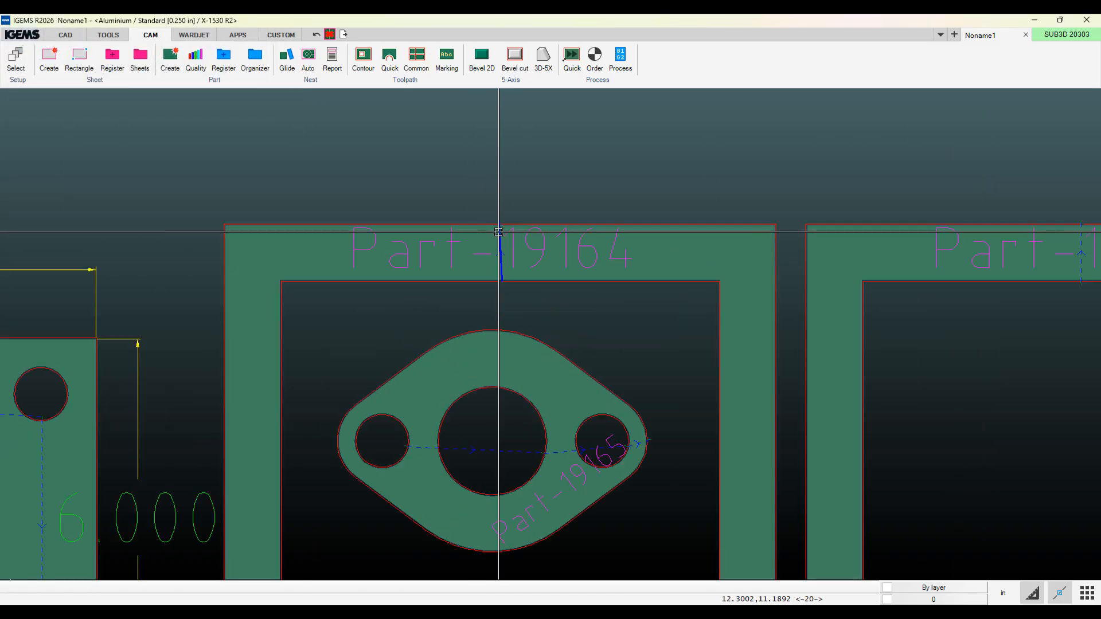
scroll(498, 231, up, 3)
scroll(498, 231, down, 5)
scroll(405, 185, down, 2)
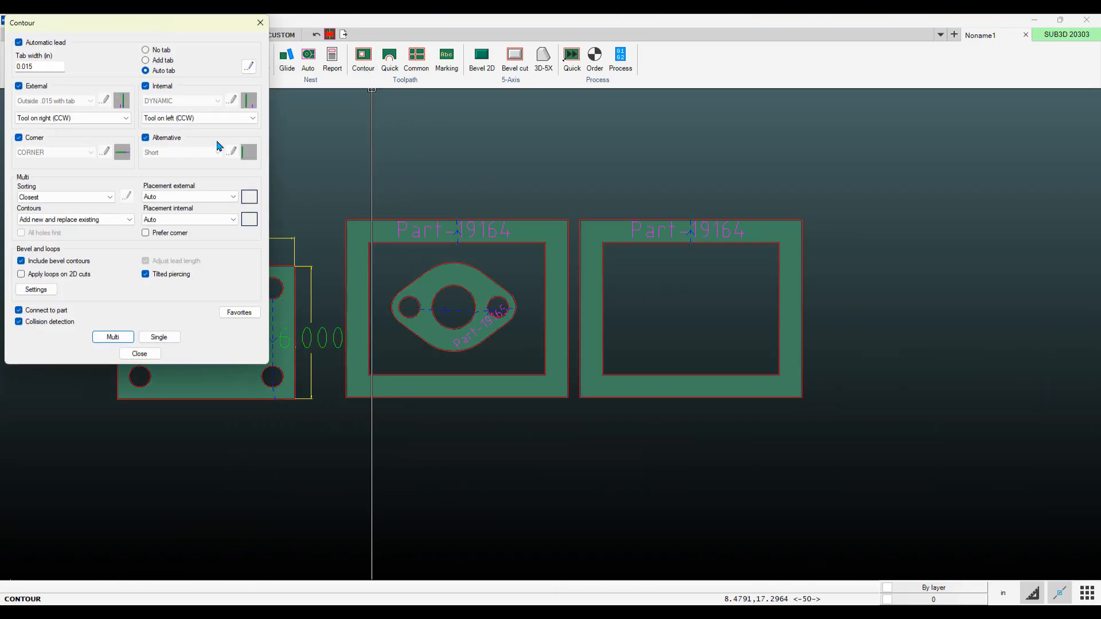
Step: Enable Prefer corner again and regenerate the contour toolpaths of the plate, flange and frames
click(146, 234)
click(118, 337)
click(861, 450)
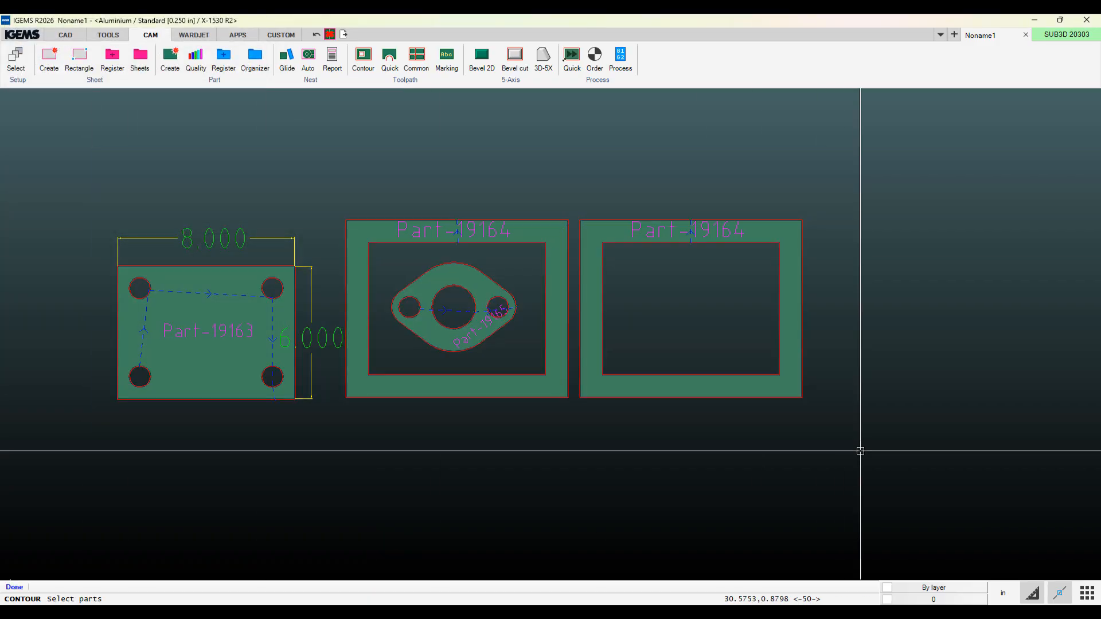
right_click(860, 450)
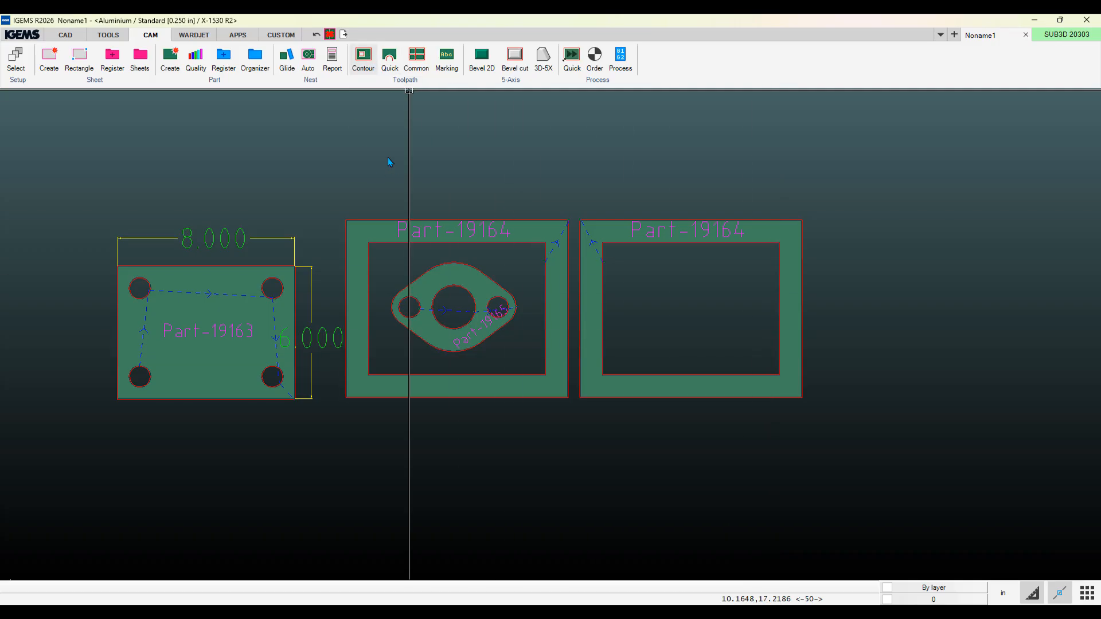
Step: Turn Prefer corner back off and regenerate the contours of all parts with automatic placement
click(147, 235)
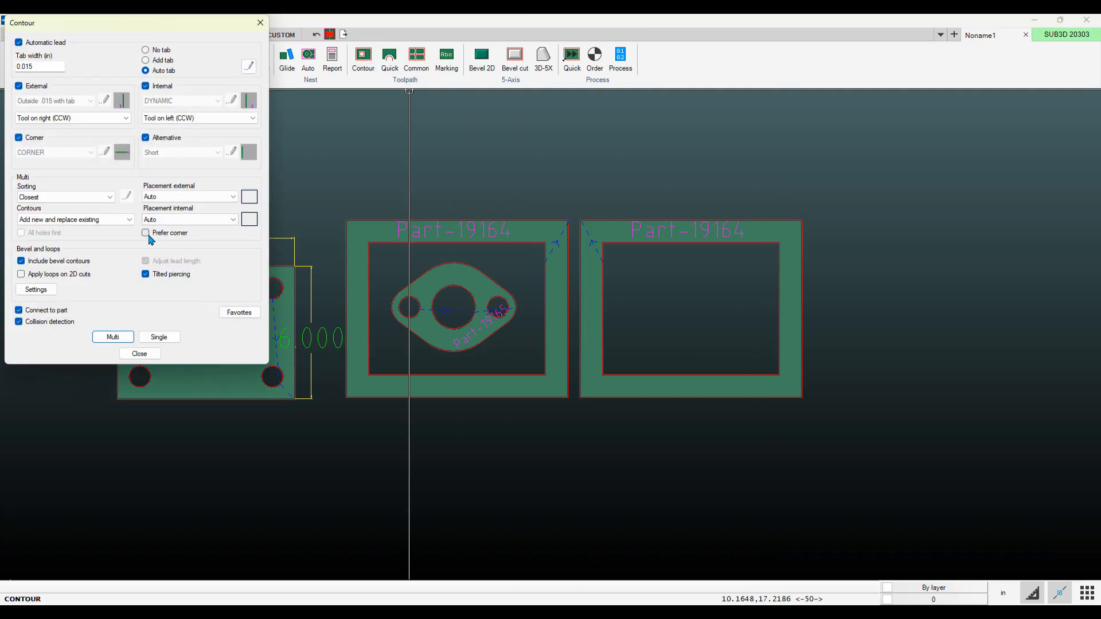
click(112, 337)
click(65, 138)
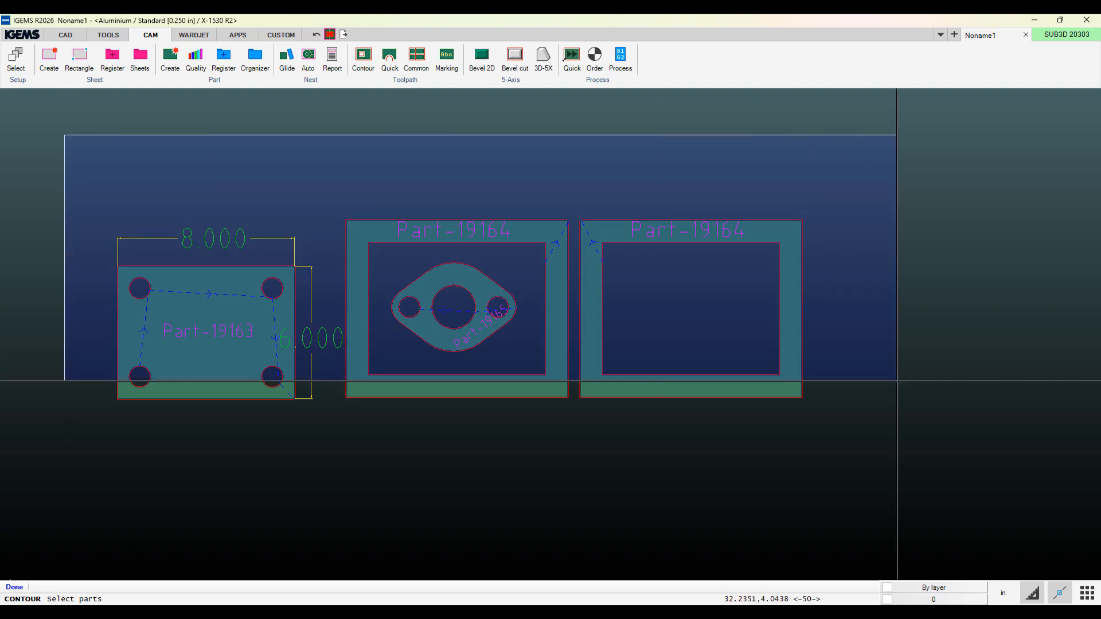
click(907, 449)
right_click(907, 448)
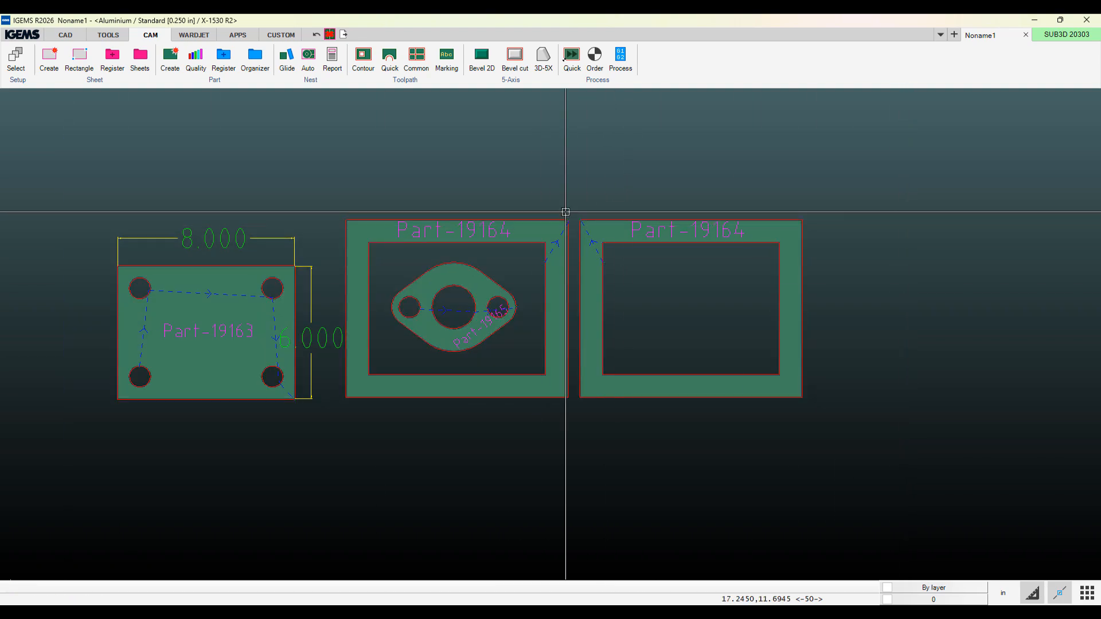
Step: Regenerate the contours of all parts with Prefer corner off and inspect the lead placement on the first frame
scroll(568, 212, up, 3)
scroll(567, 212, up, 1)
scroll(639, 309, down, 4)
click(363, 59)
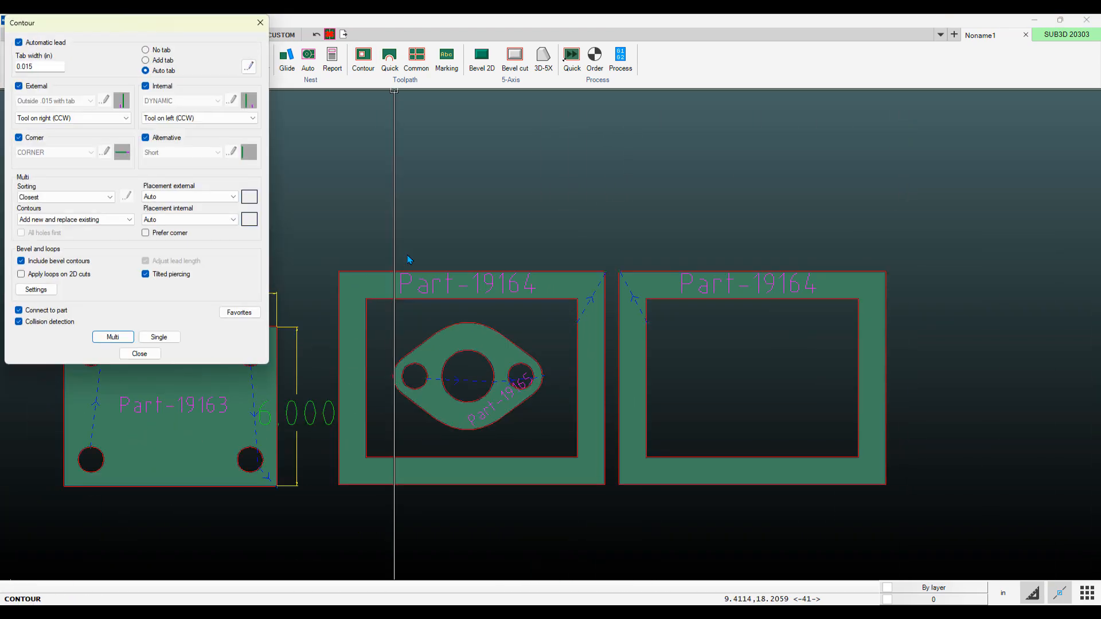
click(146, 233)
click(140, 353)
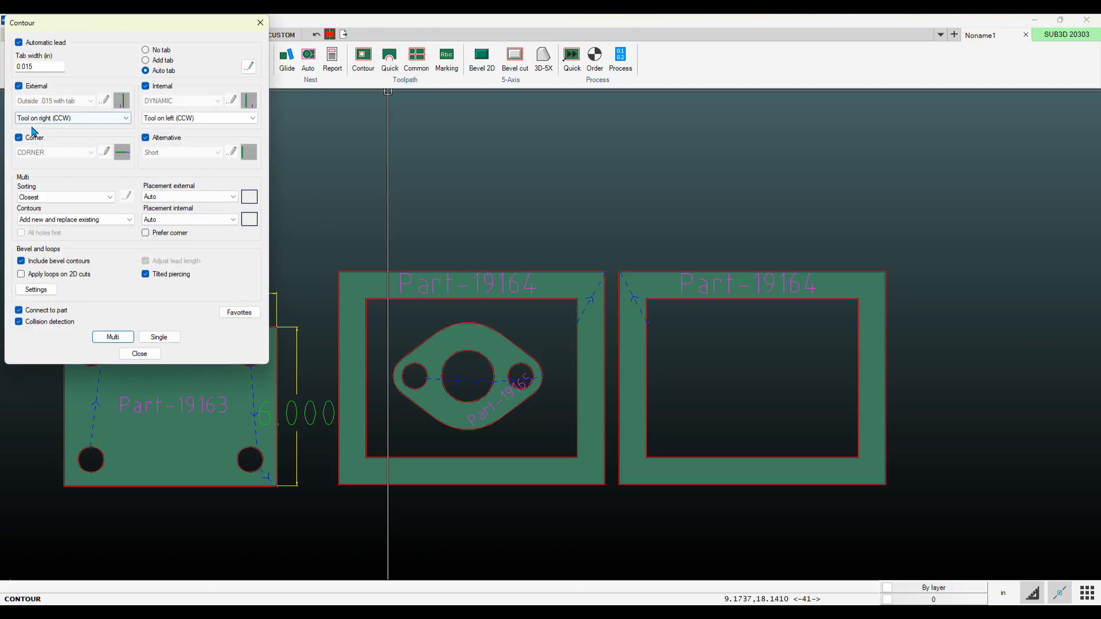
click(112, 337)
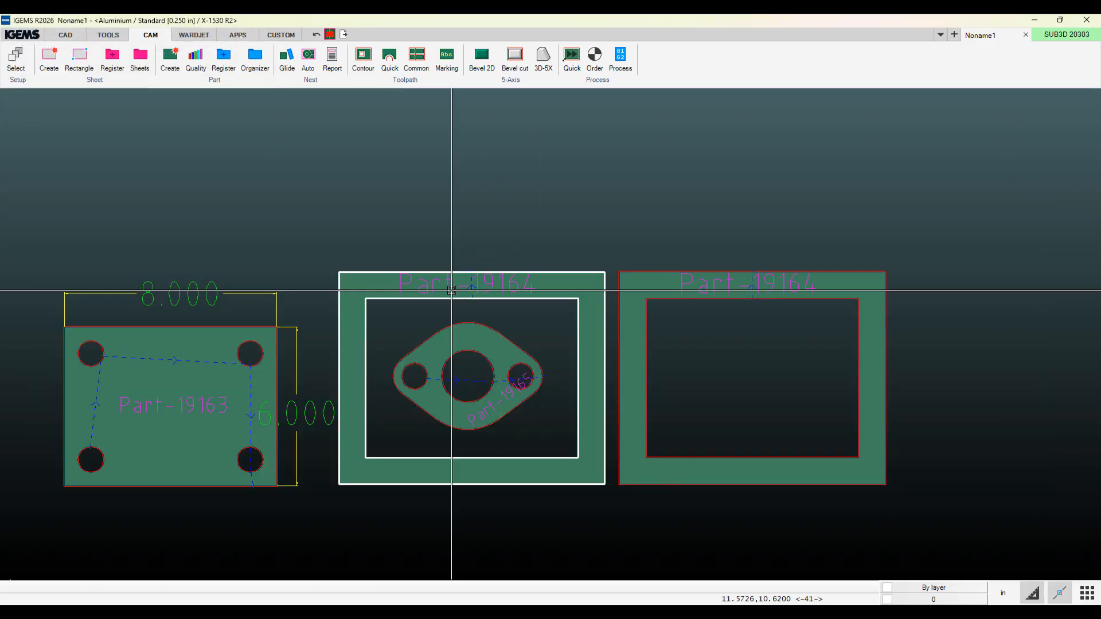
scroll(471, 275, up, 3)
scroll(471, 275, down, 3)
click(518, 267)
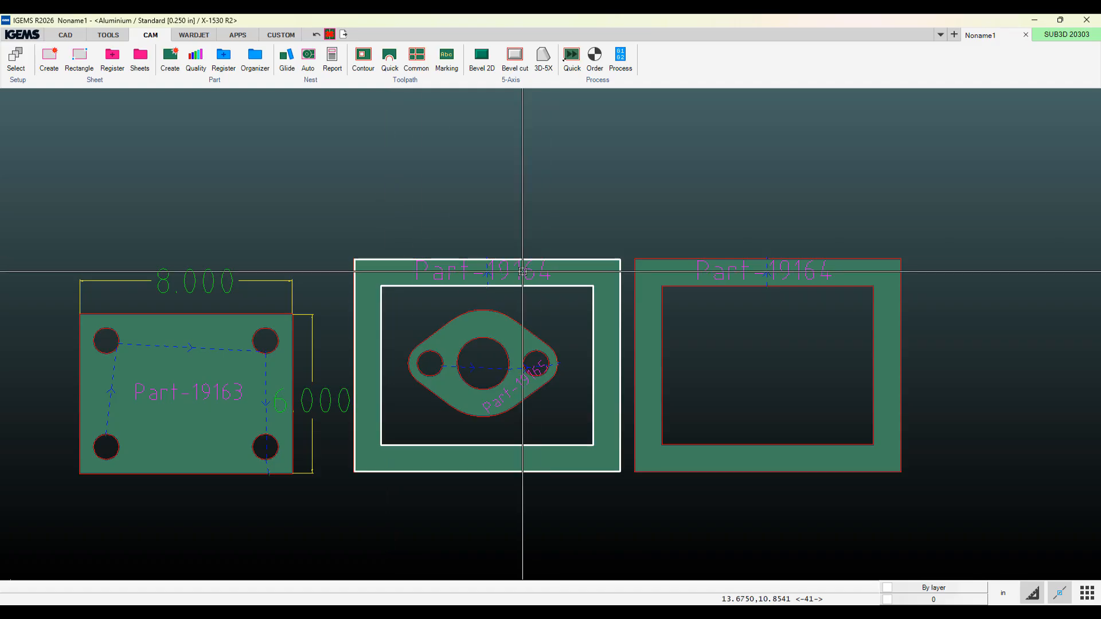
scroll(518, 267, up, 2)
scroll(518, 268, down, 2)
Step: Enable Prefer corner at 45° and regenerate the contour toolpaths of all parts
click(362, 62)
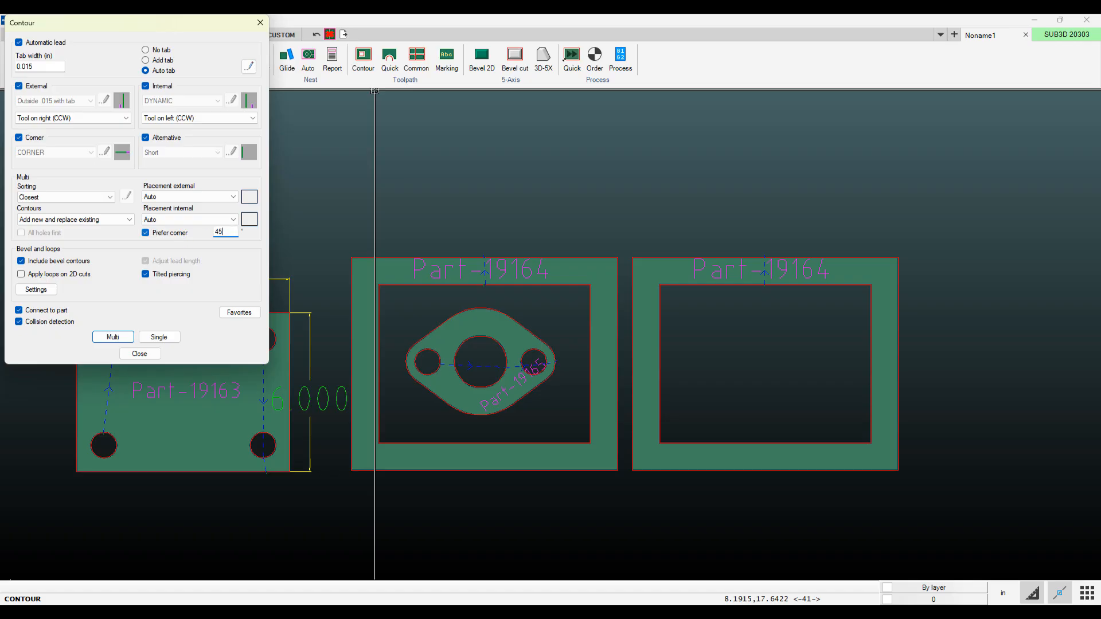
click(113, 336)
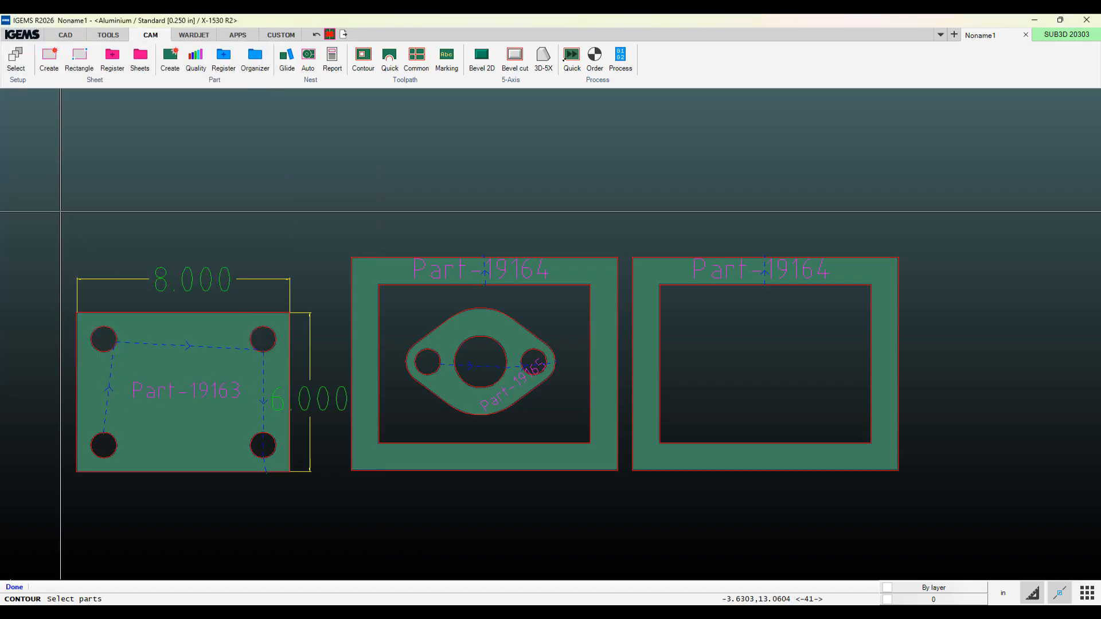
click(930, 512)
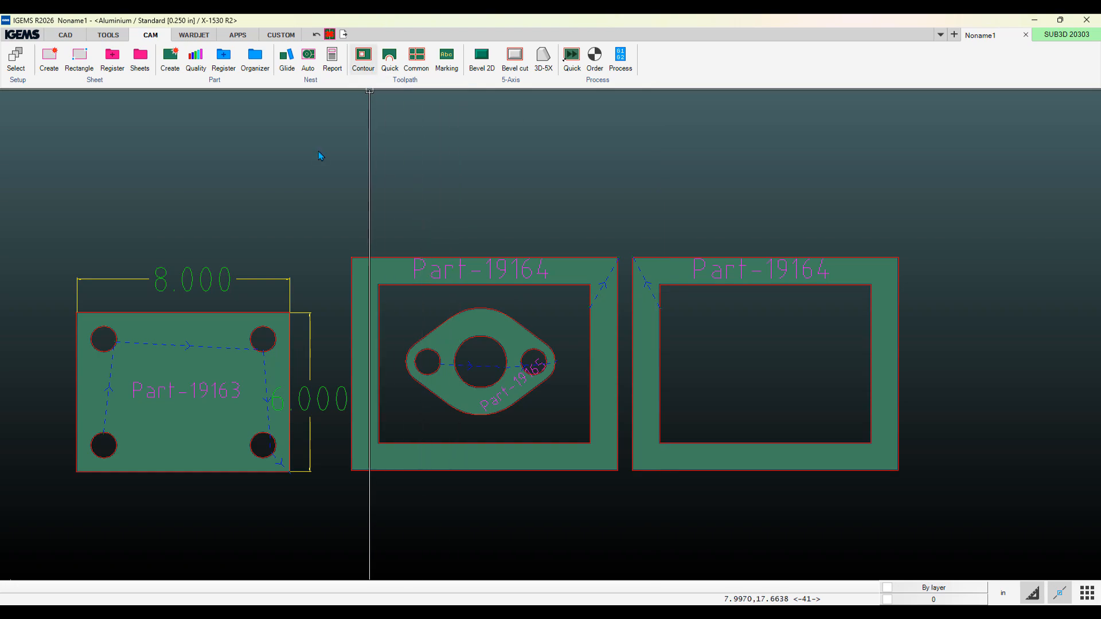
Step: Review the external and internal tool compensation options, keeping Tool on right (CCW) for external and Tool on left (CCW) for internal contours
click(67, 120)
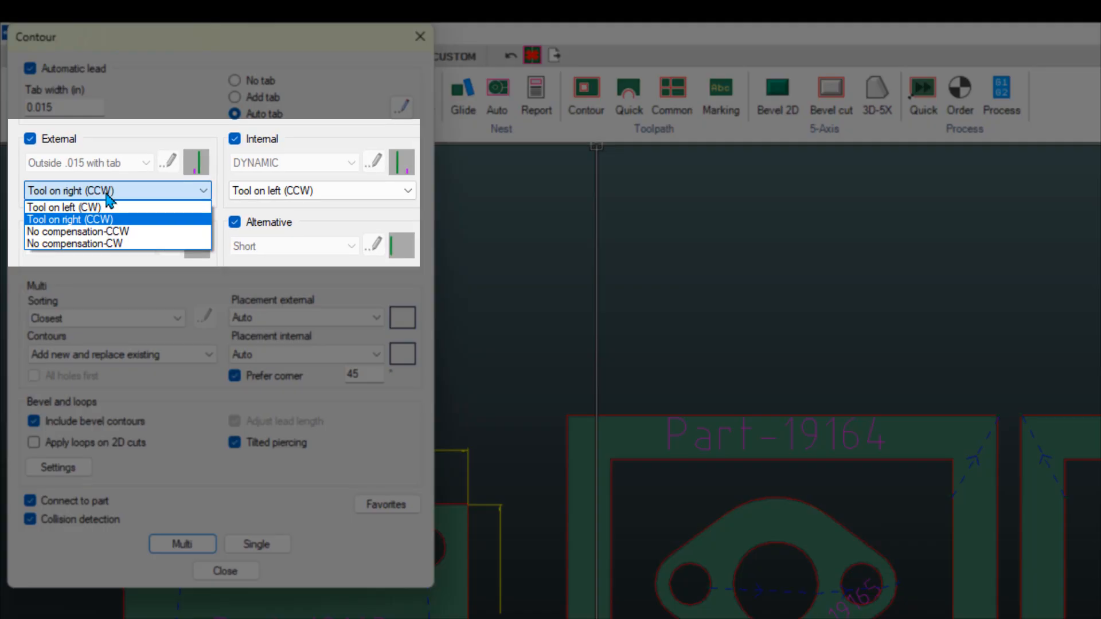
click(107, 195)
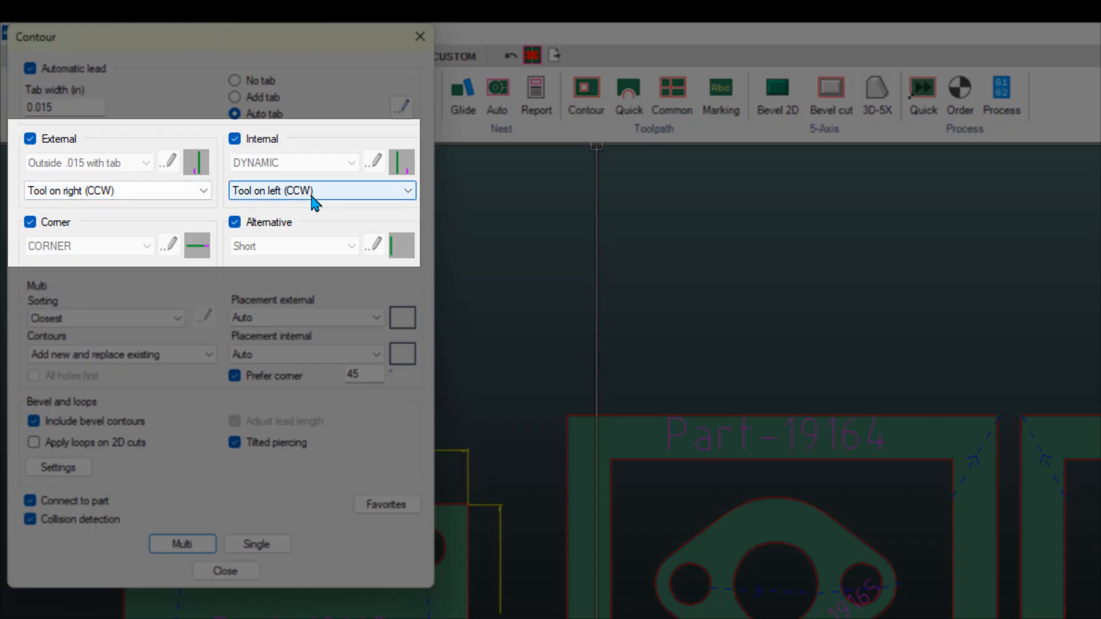
click(102, 194)
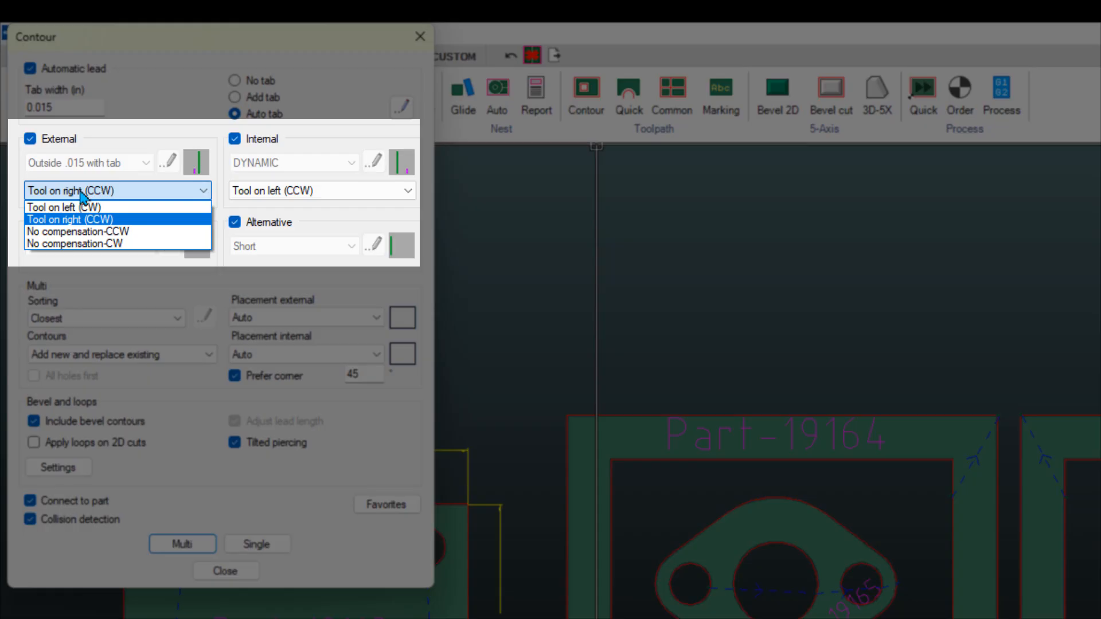
click(253, 195)
click(253, 195)
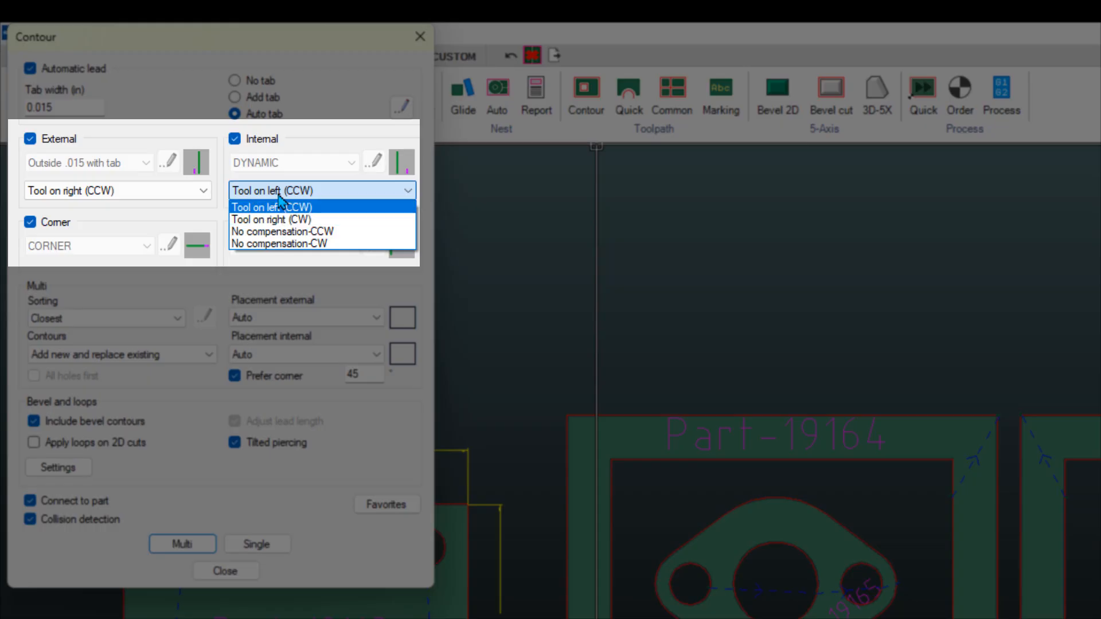
click(275, 206)
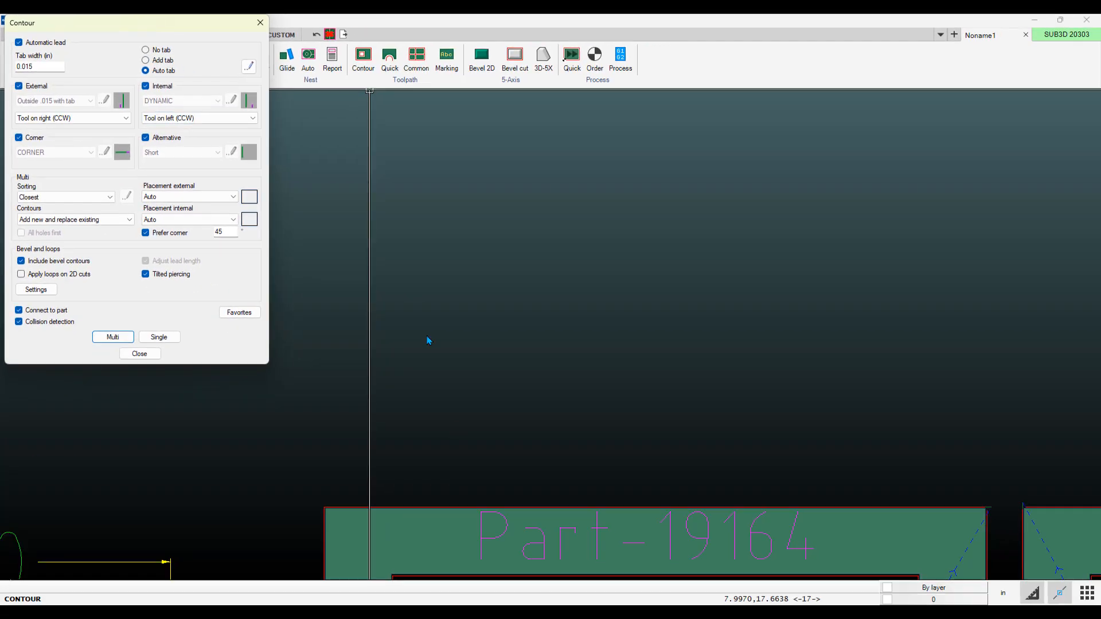
click(150, 354)
click(133, 358)
Step: Examine the toolpath offset from the part edge at the upper-left corner of the first frame
scroll(295, 238, up, 8)
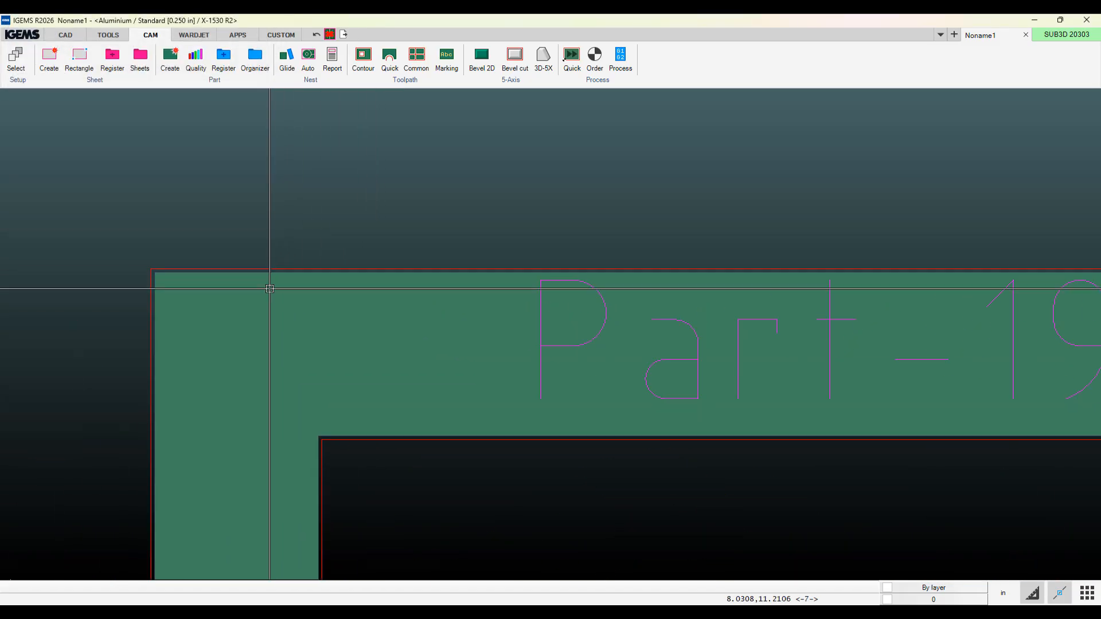
scroll(265, 255, down, 2)
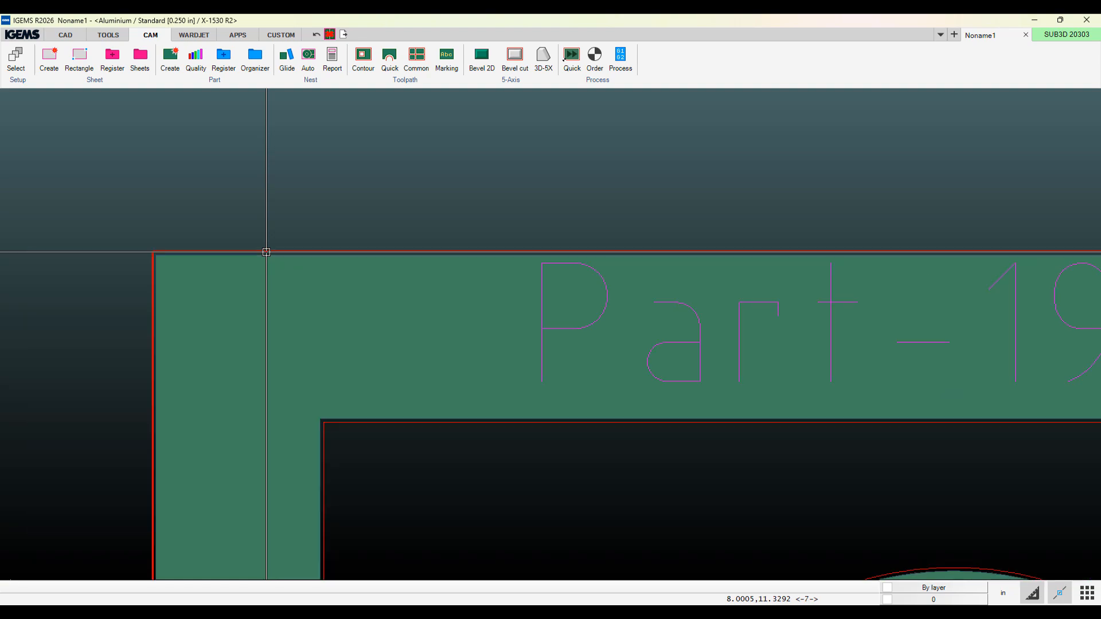
scroll(266, 252, up, 3)
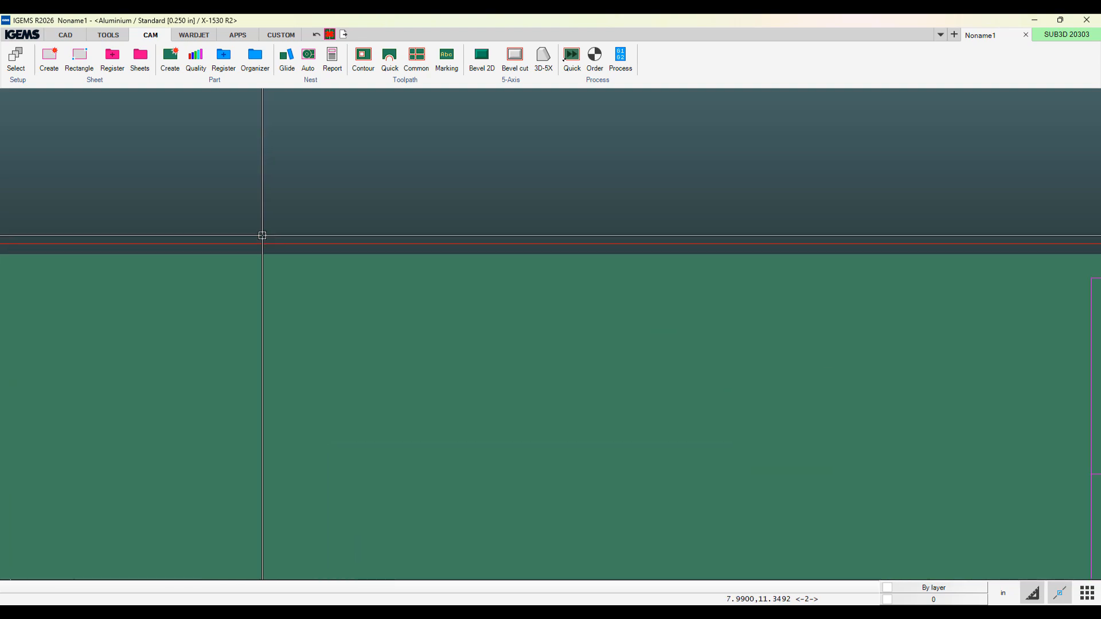
scroll(269, 253, down, 3)
scroll(271, 258, down, 5)
scroll(261, 217, up, 1)
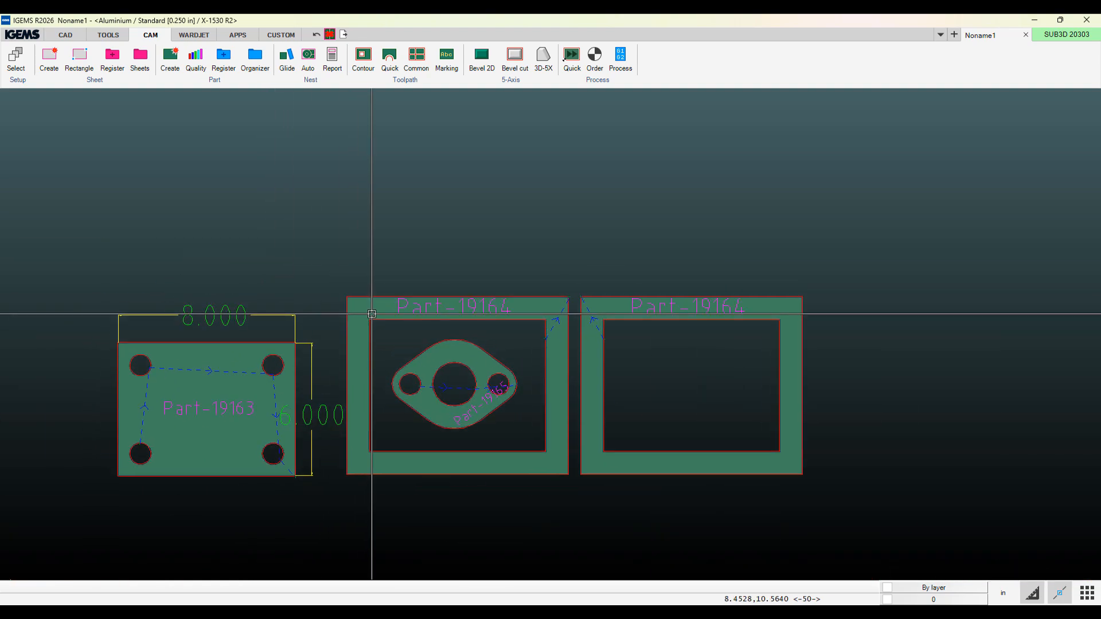
Step: Check the No compensation choices for internal contours, keep Tool on left (CCW), and close the contour settings
click(362, 61)
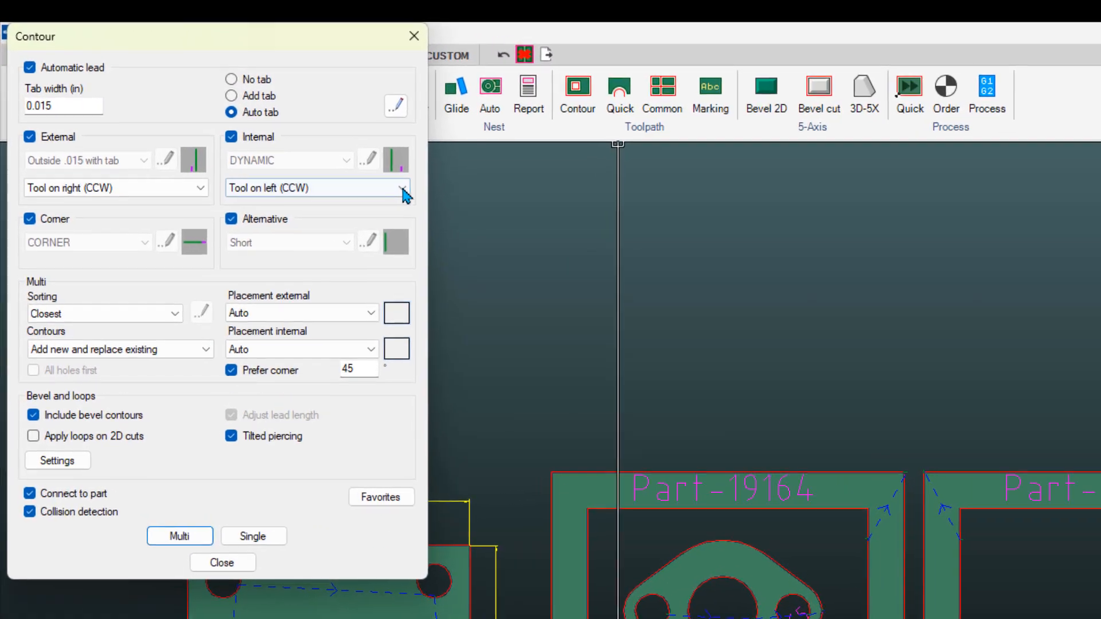
click(253, 117)
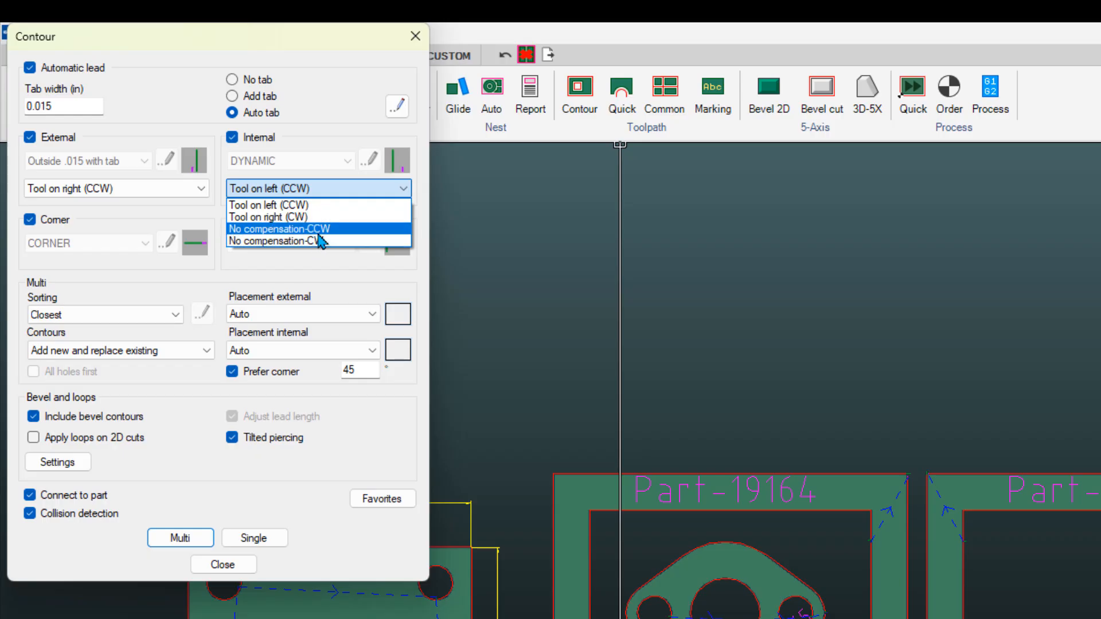
click(295, 205)
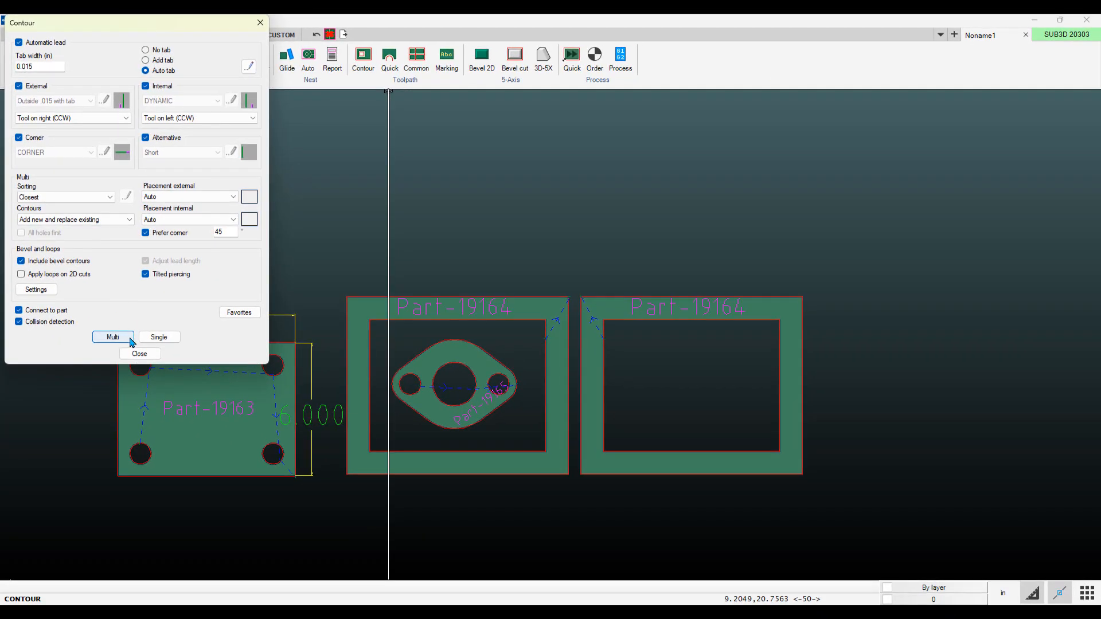
click(131, 342)
Step: Set the contour sorting to Zig zag with a Bottom left start corner and Horizontal direction, and change its Regular grid option
scroll(166, 396, up, 6)
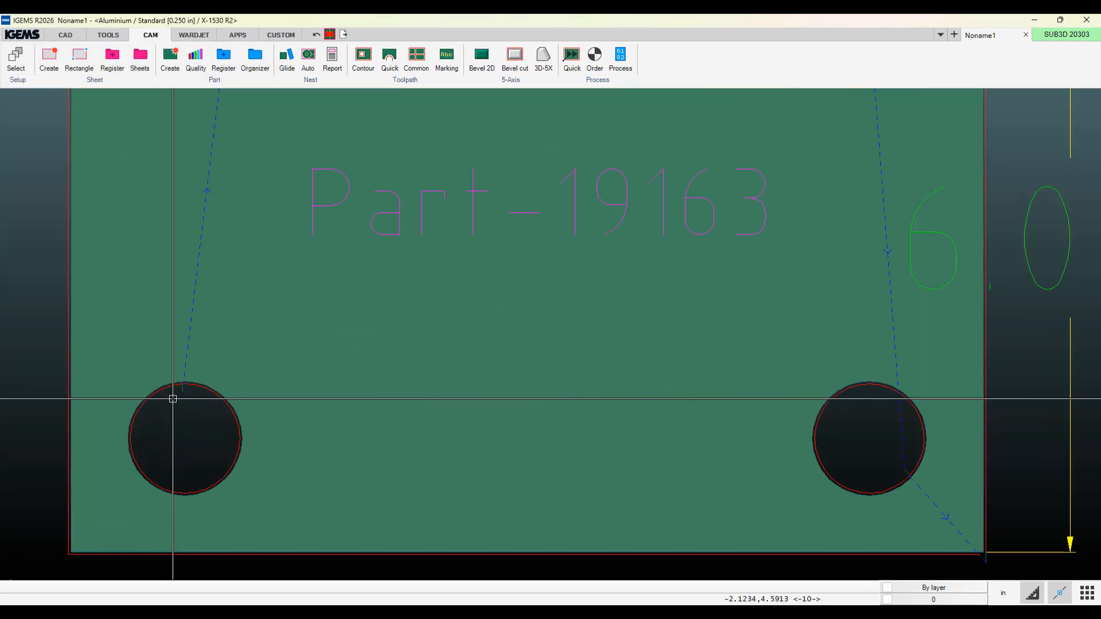
scroll(173, 398, down, 4)
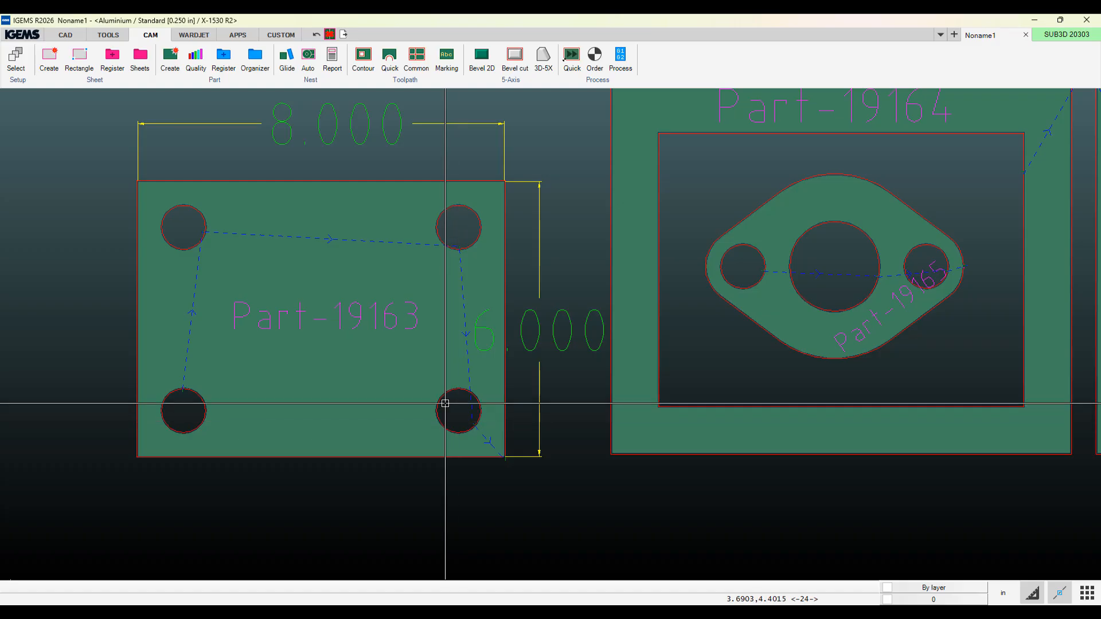
scroll(445, 403, down, 2)
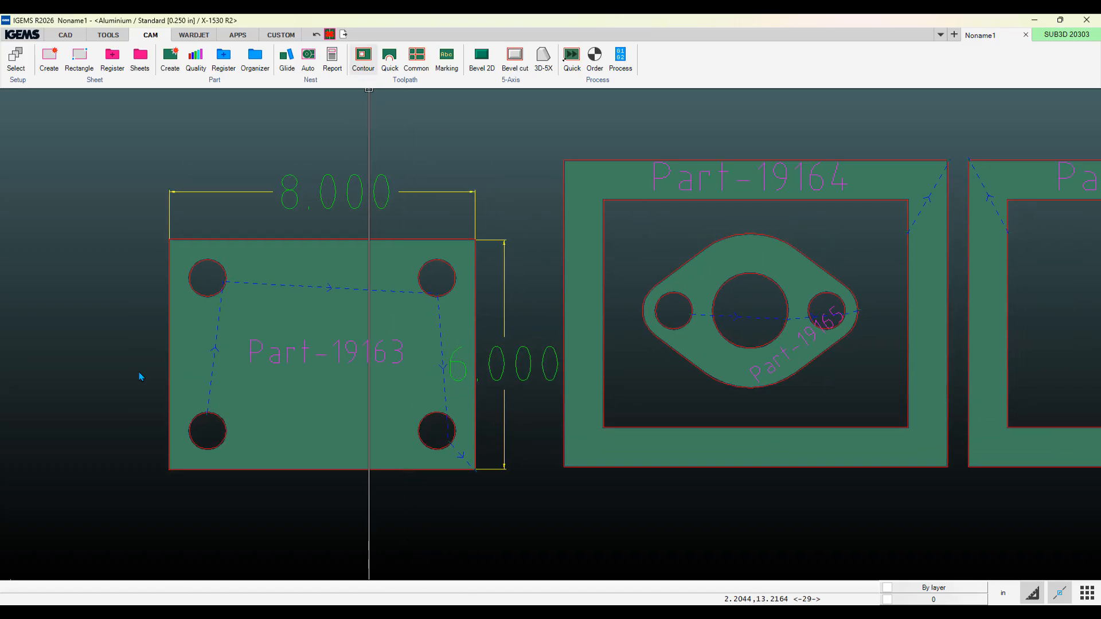
click(365, 57)
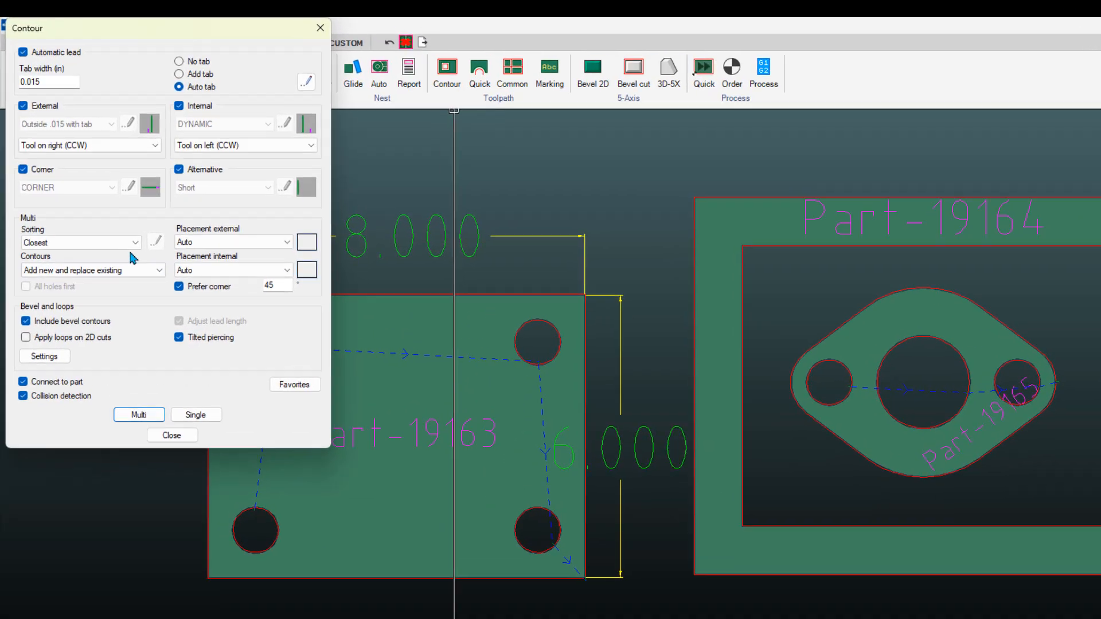
click(98, 198)
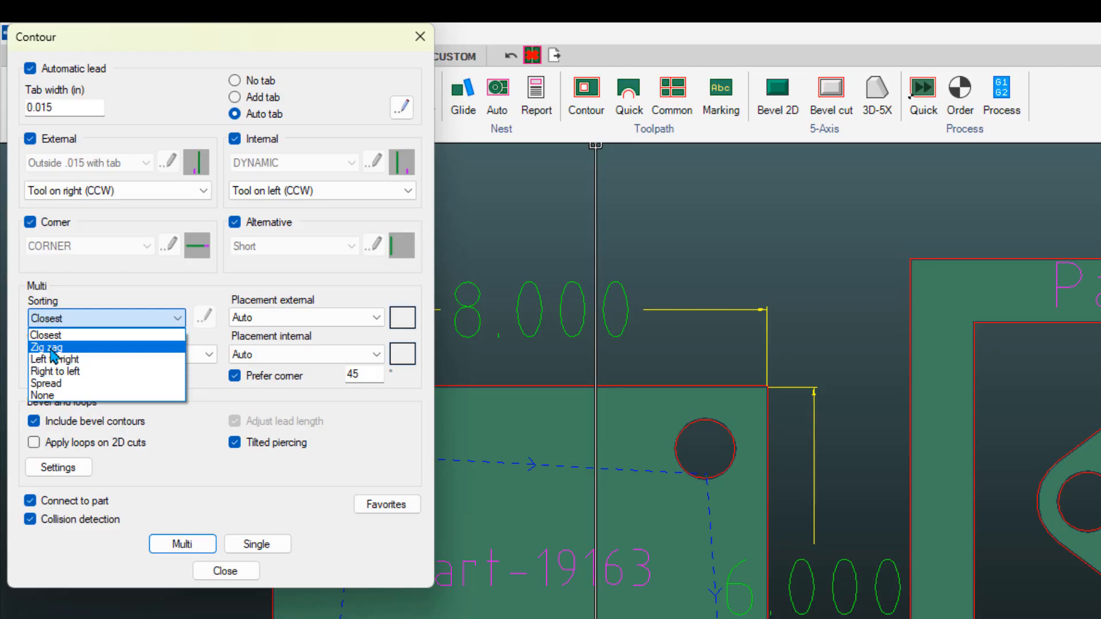
click(52, 348)
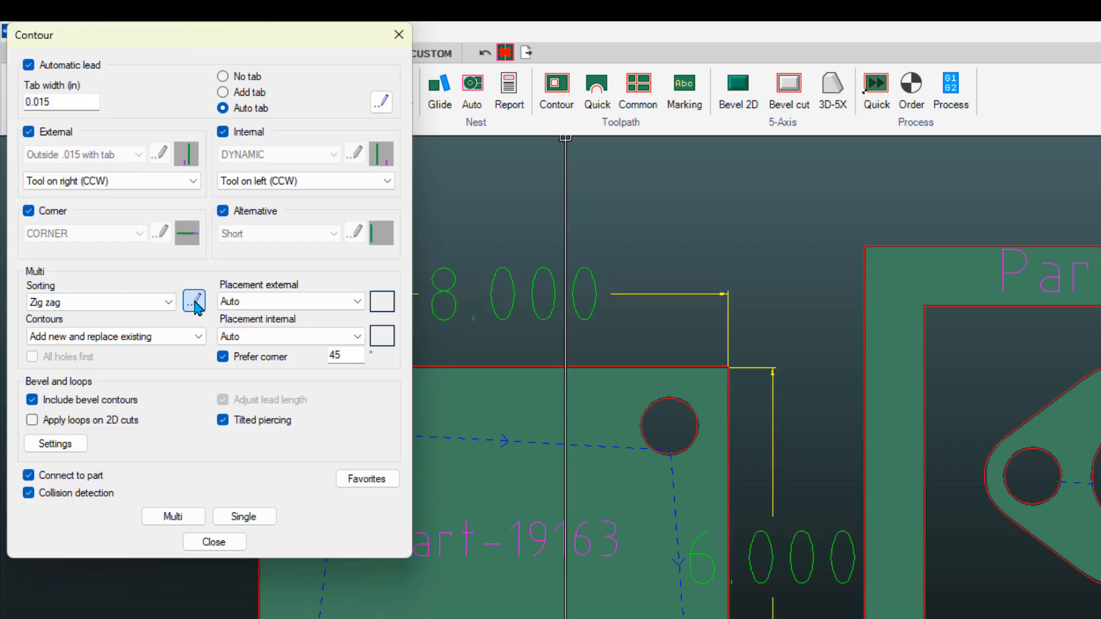
click(204, 317)
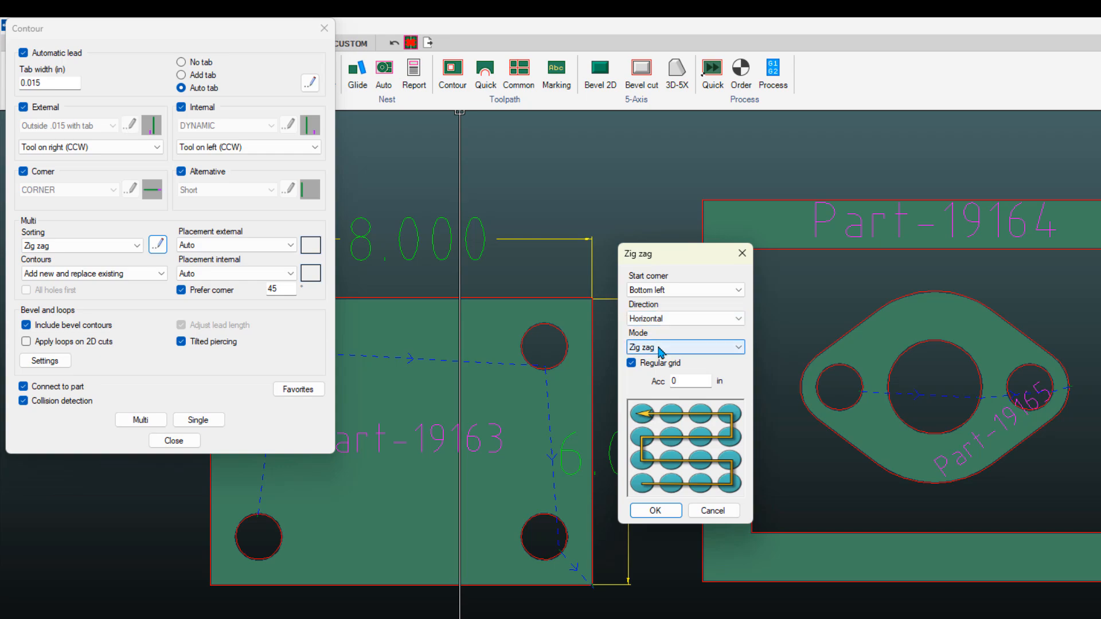
click(632, 363)
click(655, 510)
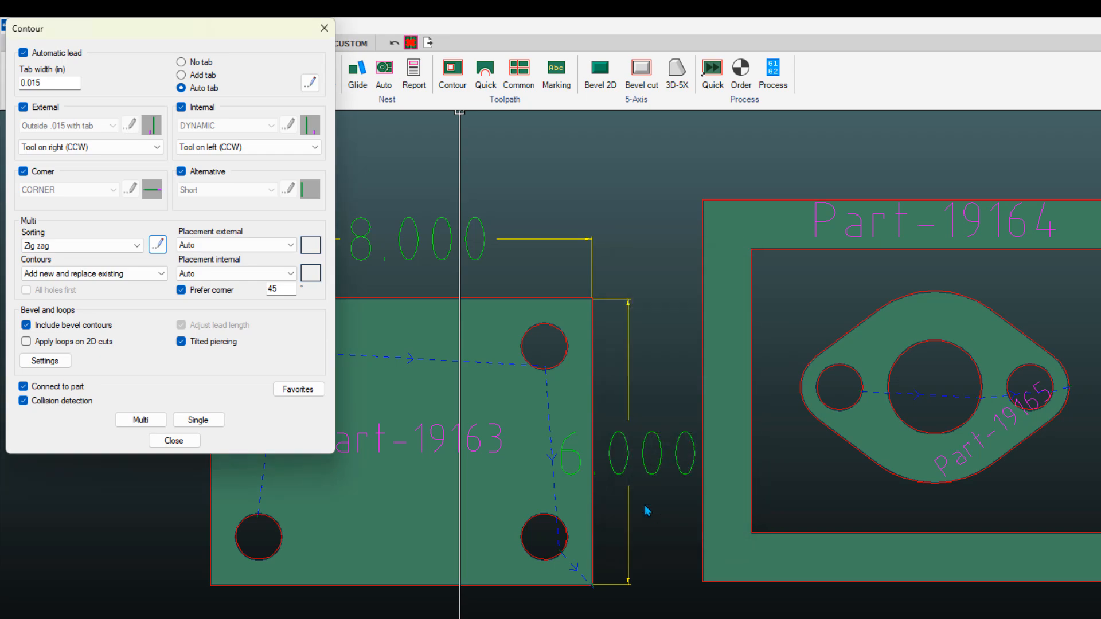
Step: Regenerate the contours of the four-hole plate using Zig zag sorting
click(140, 420)
click(392, 347)
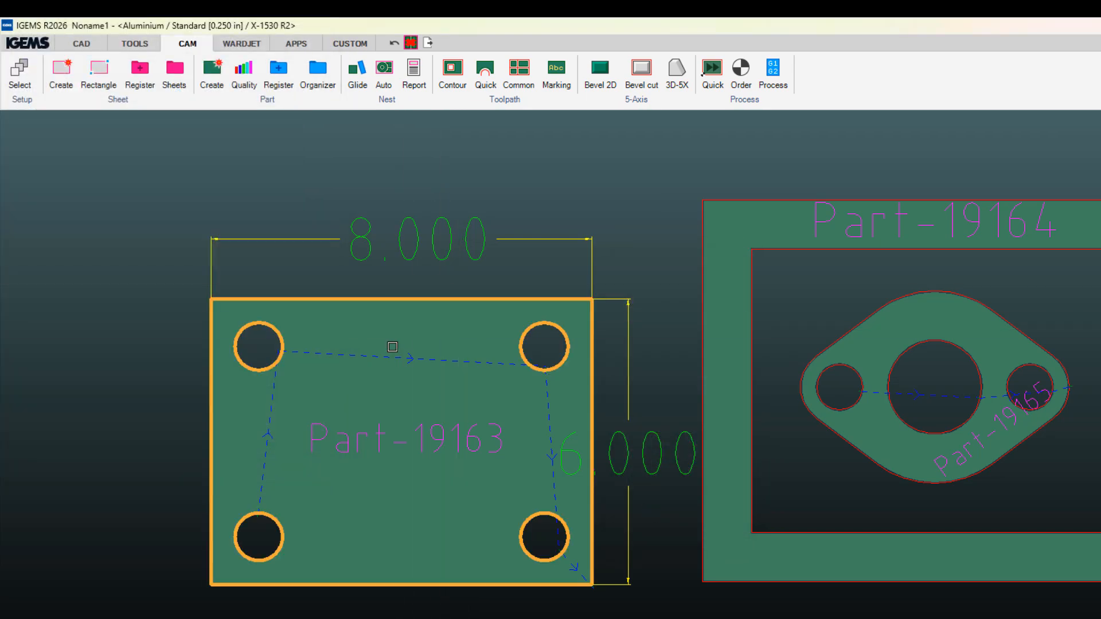
right_click(392, 347)
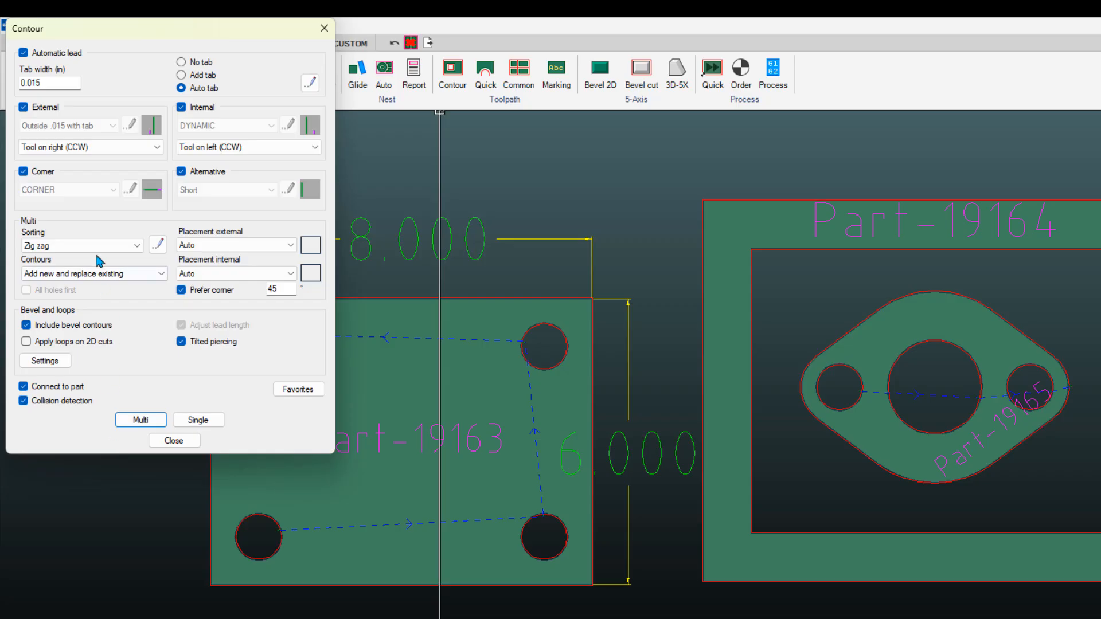
Step: Change the sorting to Left to right and regenerate the contours of the four-hole plate
click(98, 246)
click(82, 278)
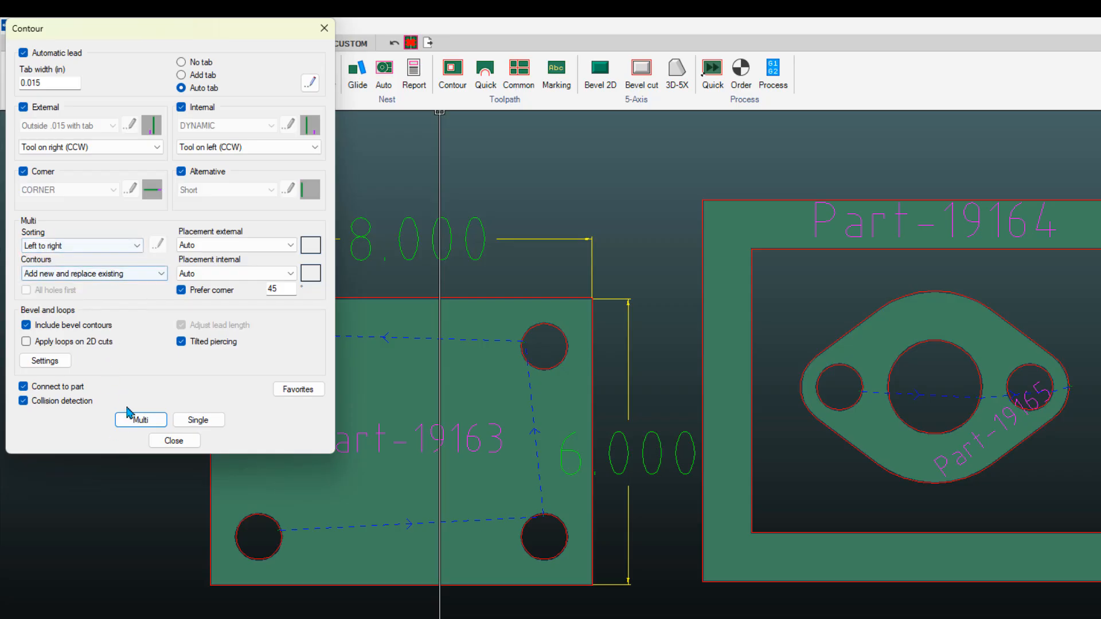
click(141, 419)
click(373, 346)
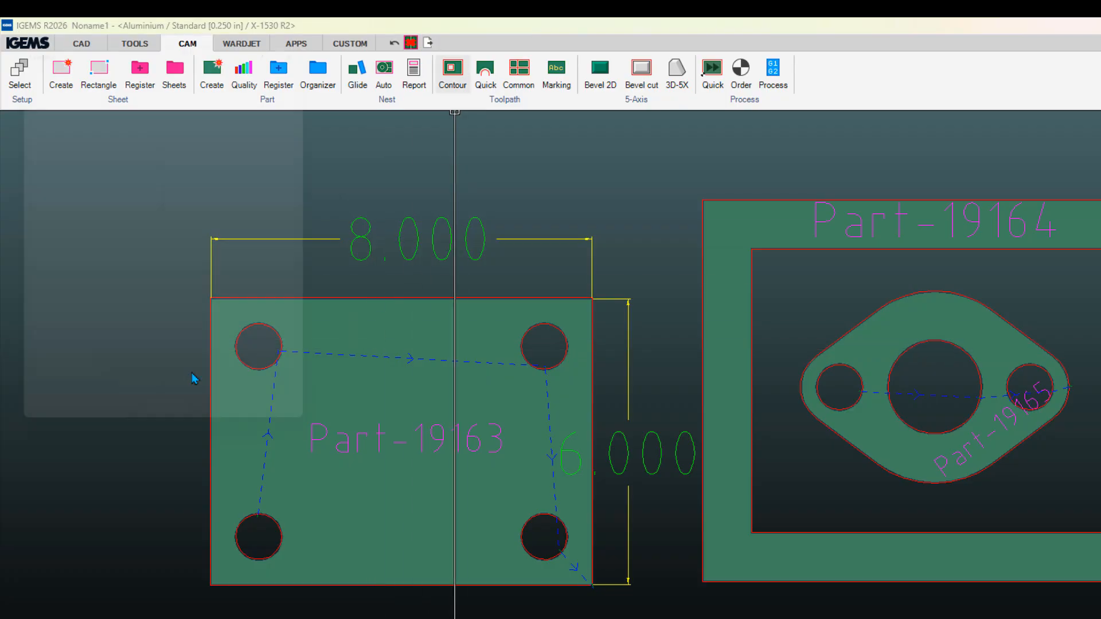
Step: Regenerate the contours of the four-hole plate with Closest sorting and the external placement set to Top-Right
click(100, 246)
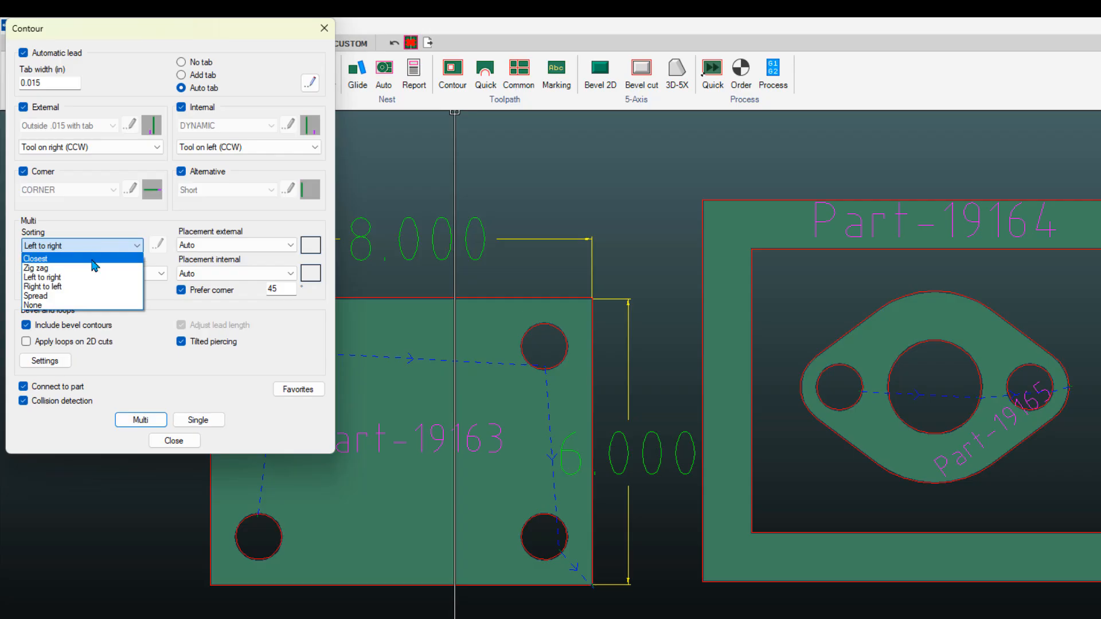
click(75, 258)
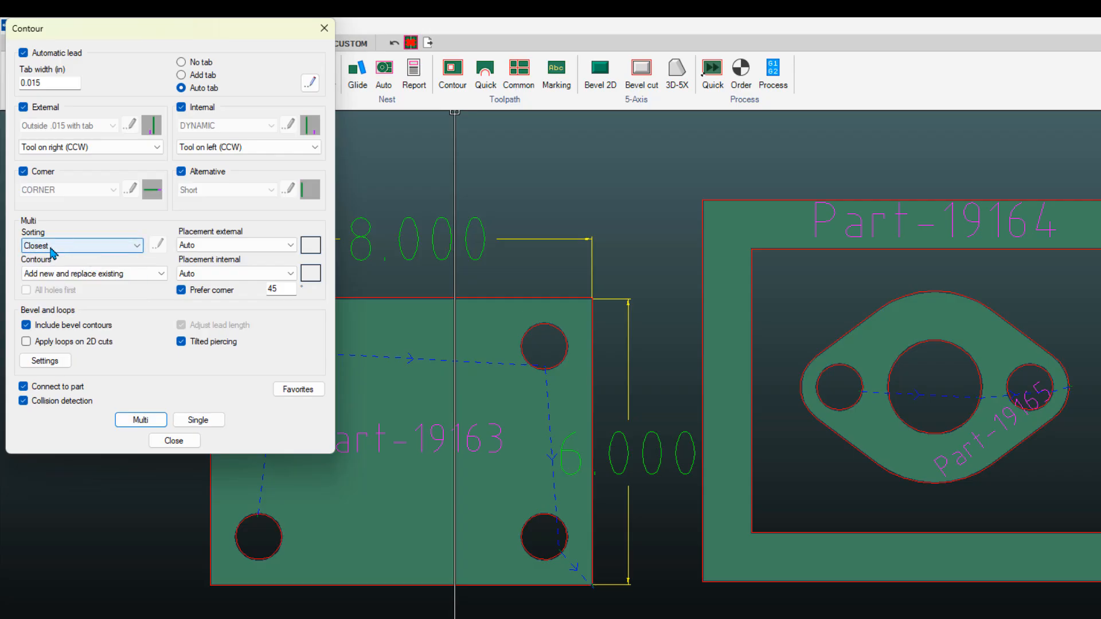
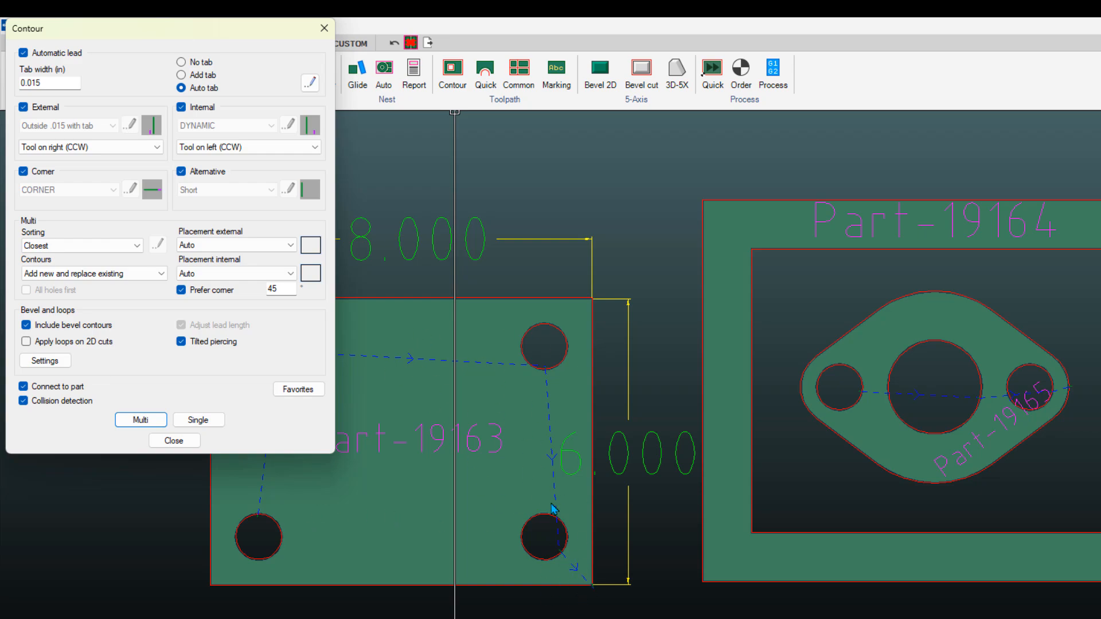
click(314, 249)
click(315, 243)
click(291, 245)
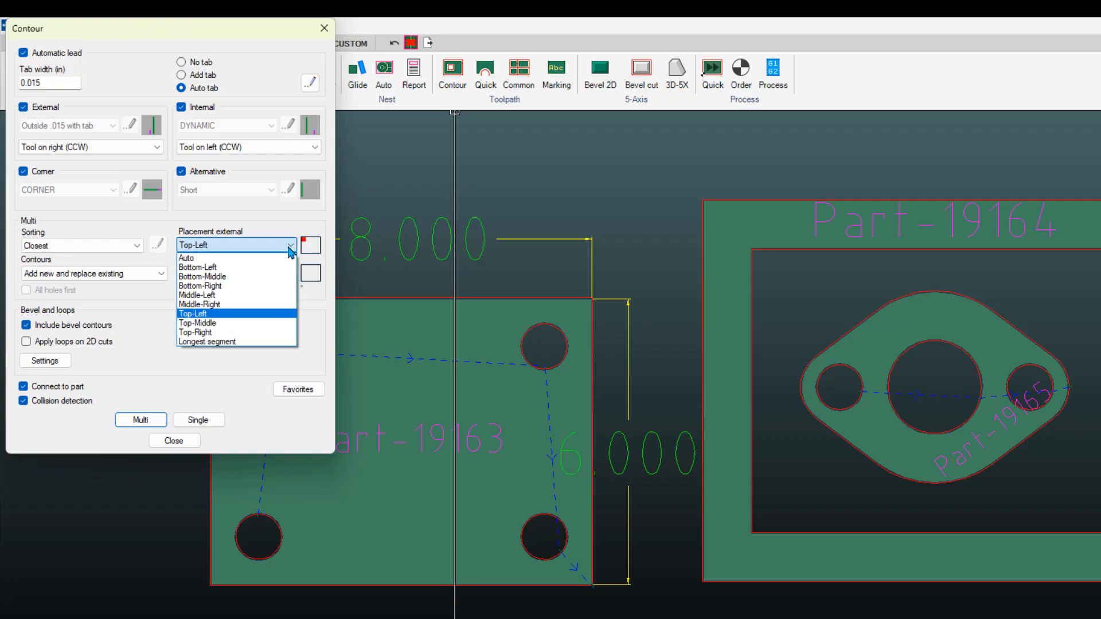
click(207, 332)
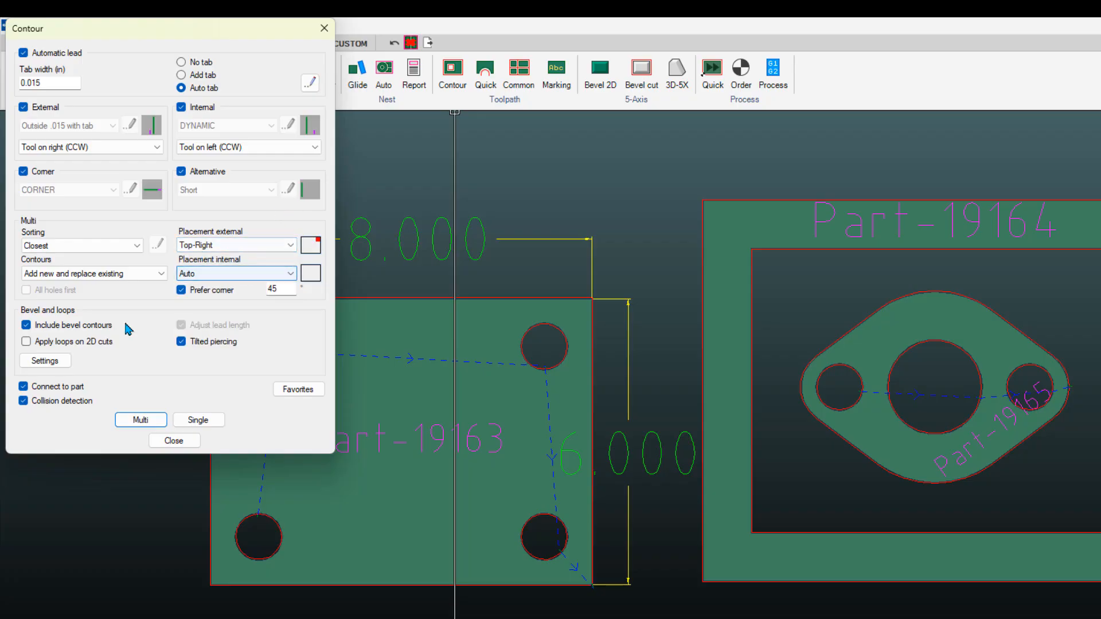
click(142, 420)
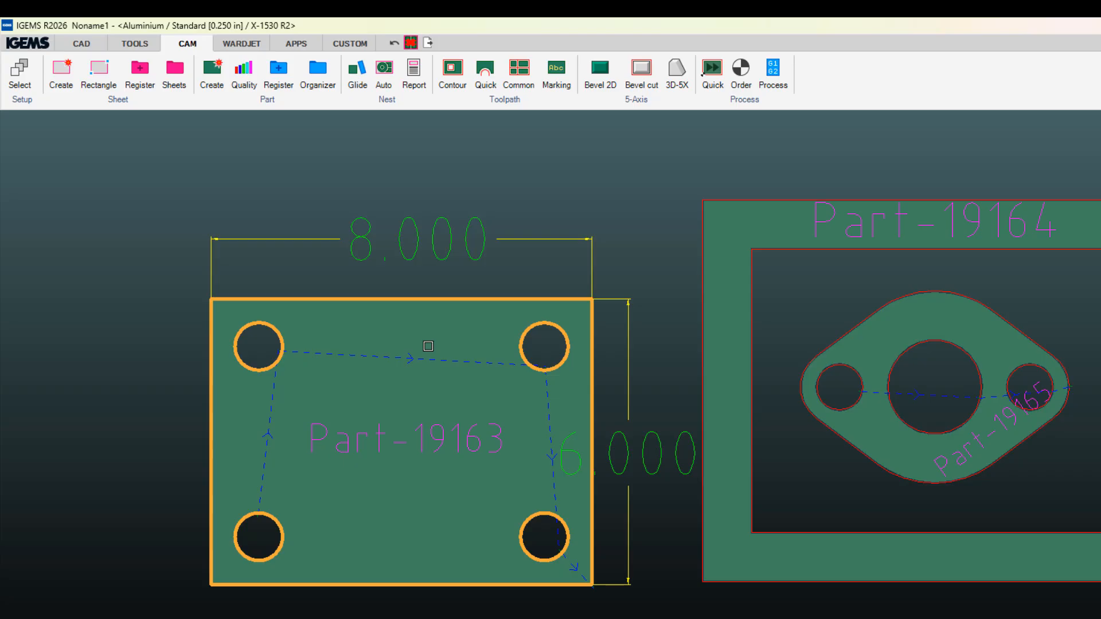
click(428, 346)
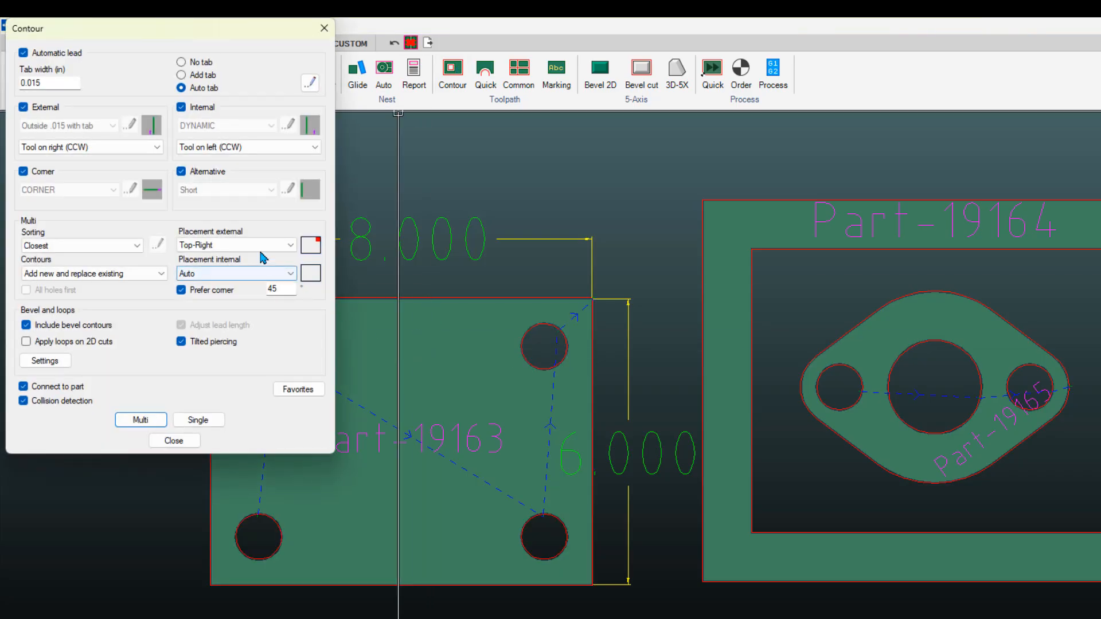
Step: Change the external placement to Top-Middle and try to regenerate the four-hole plate's contours with the Corner lead still enabled
click(259, 247)
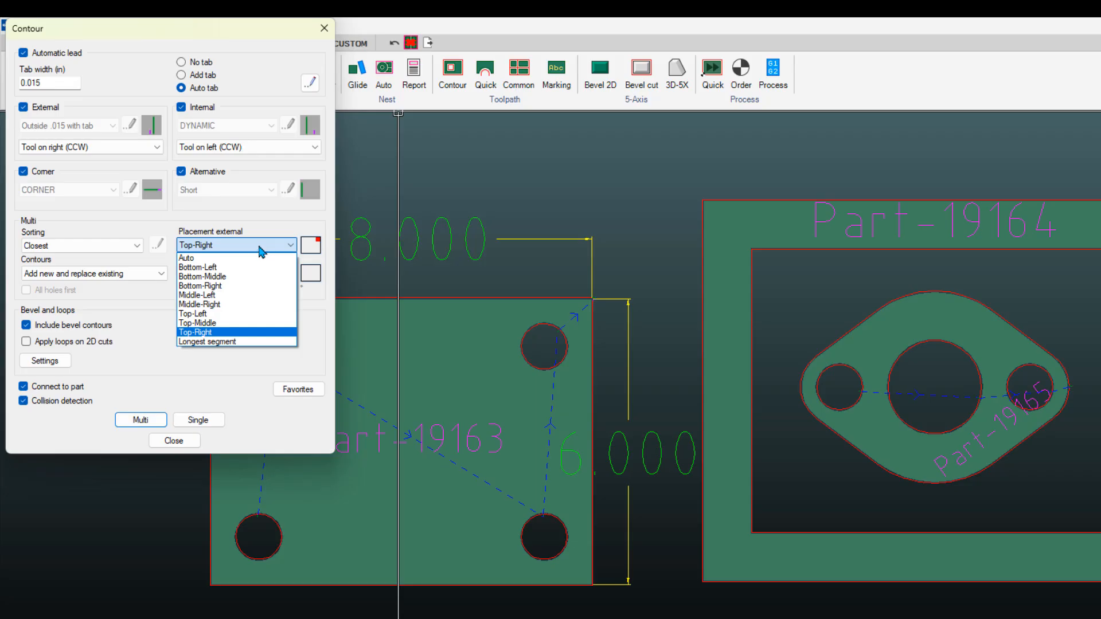
click(203, 322)
click(140, 419)
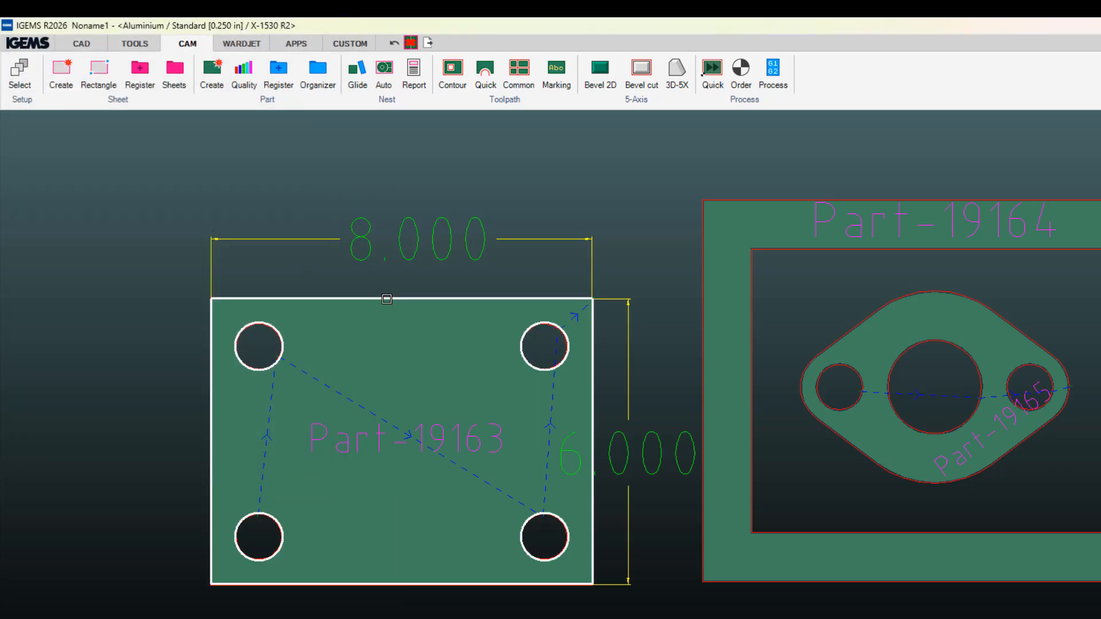
click(407, 281)
click(365, 346)
right_click(366, 347)
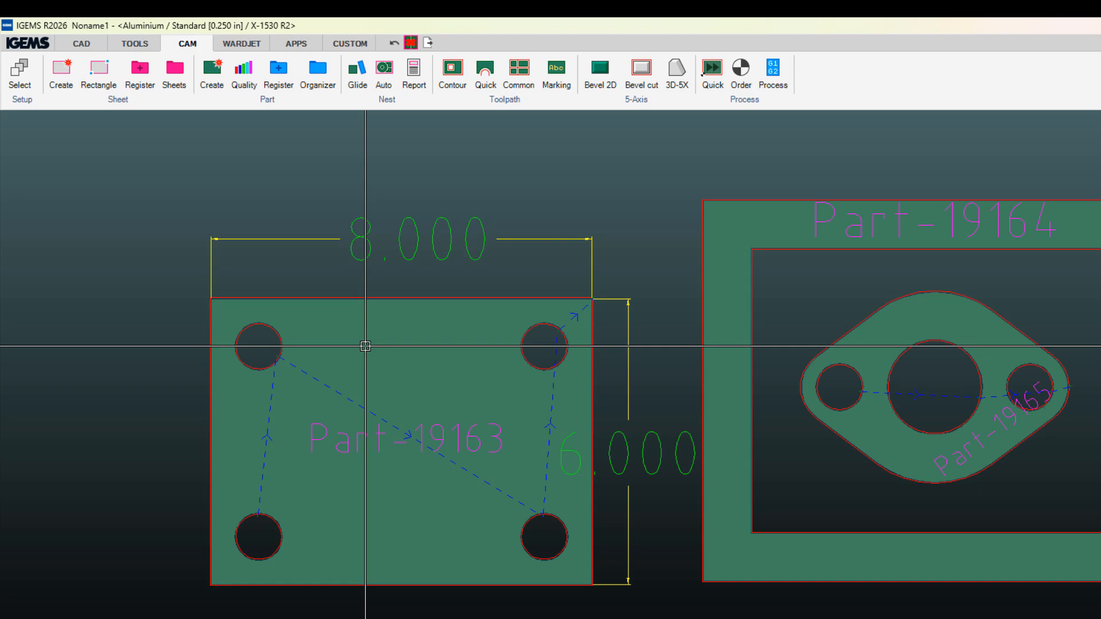
Step: Disable the Corner lead and regenerate the contours of the four-hole plate with Top-Middle external placement
click(452, 78)
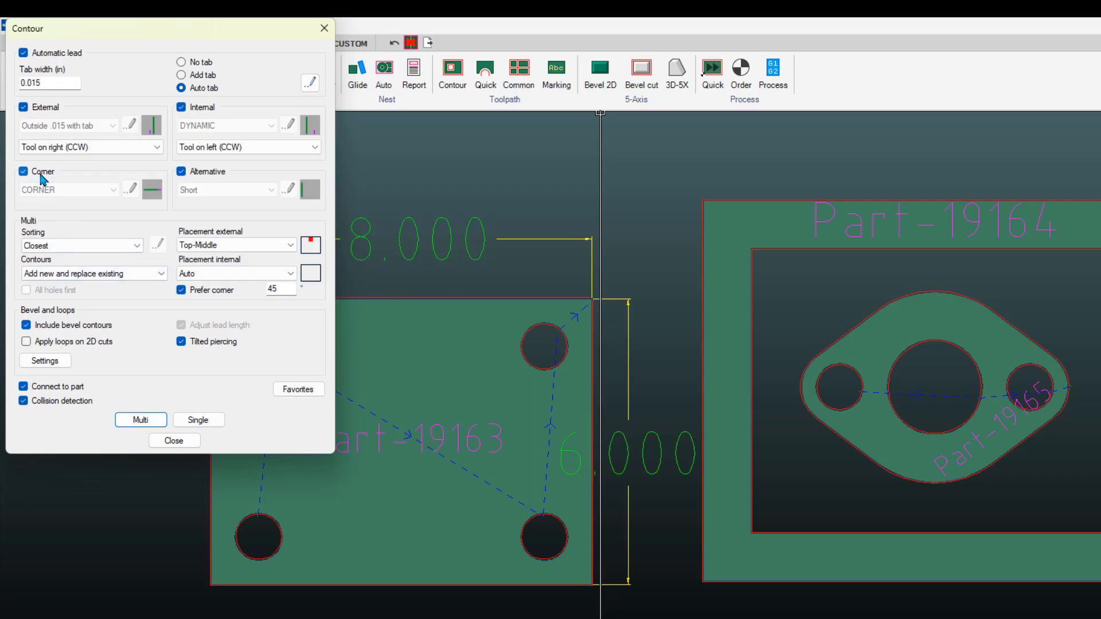
click(140, 420)
click(455, 379)
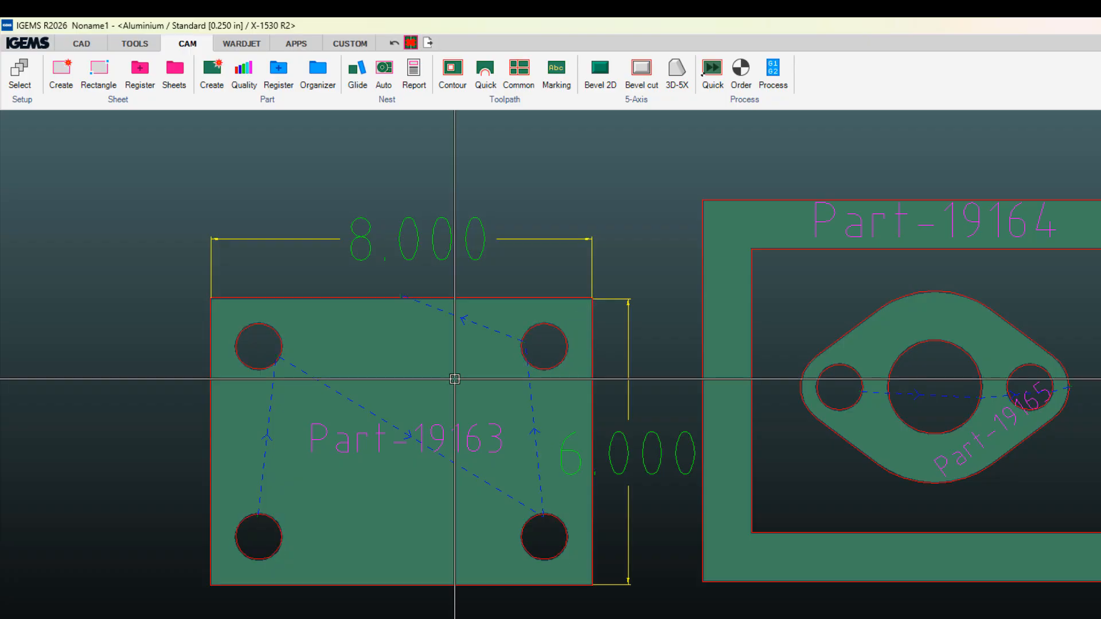
Step: Check the Contours choices for new and existing contours, keep Add new and replace existing, and close the contour settings
click(453, 71)
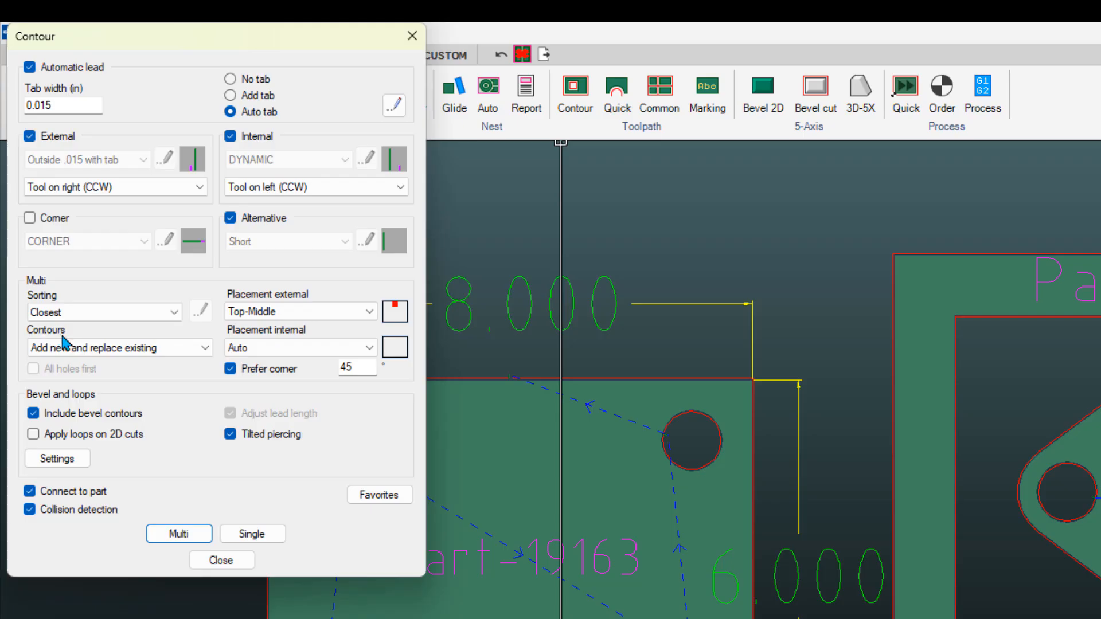
click(74, 350)
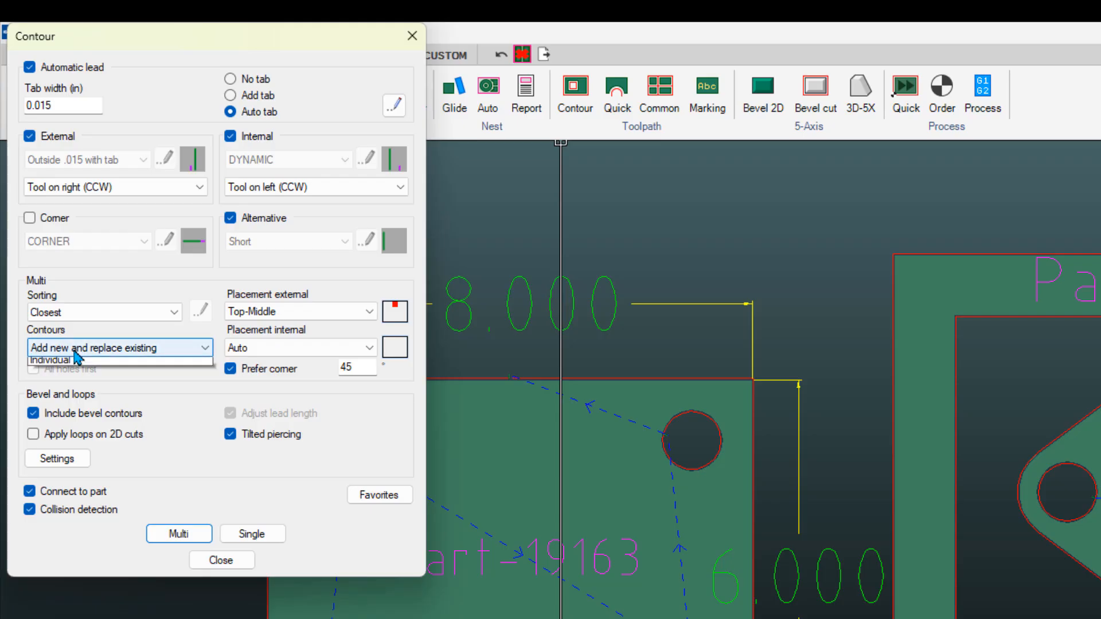
click(74, 351)
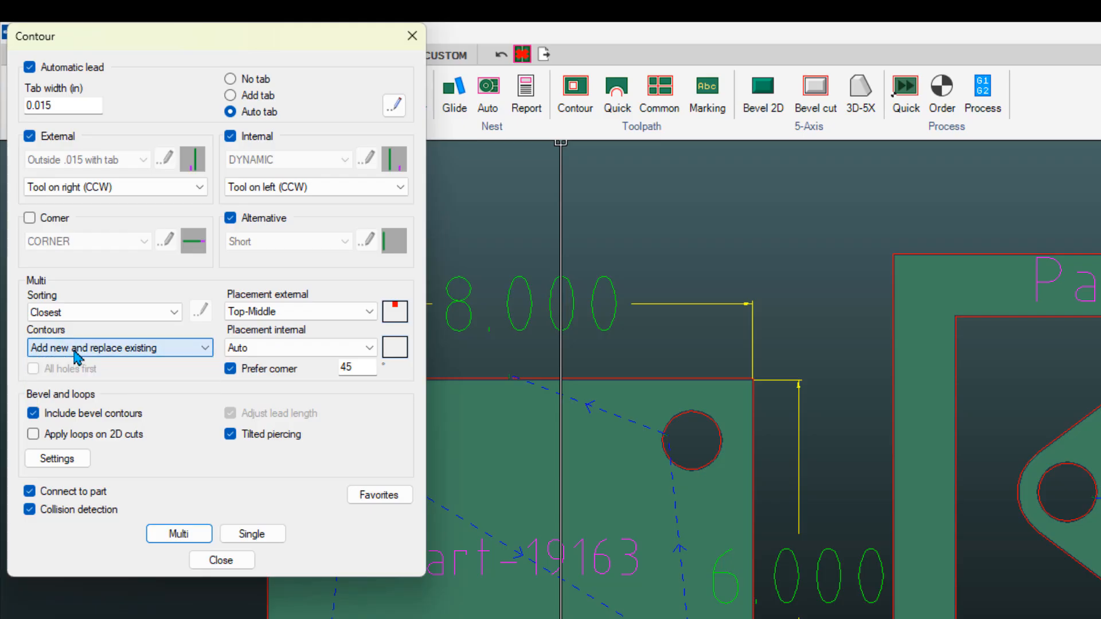
click(122, 349)
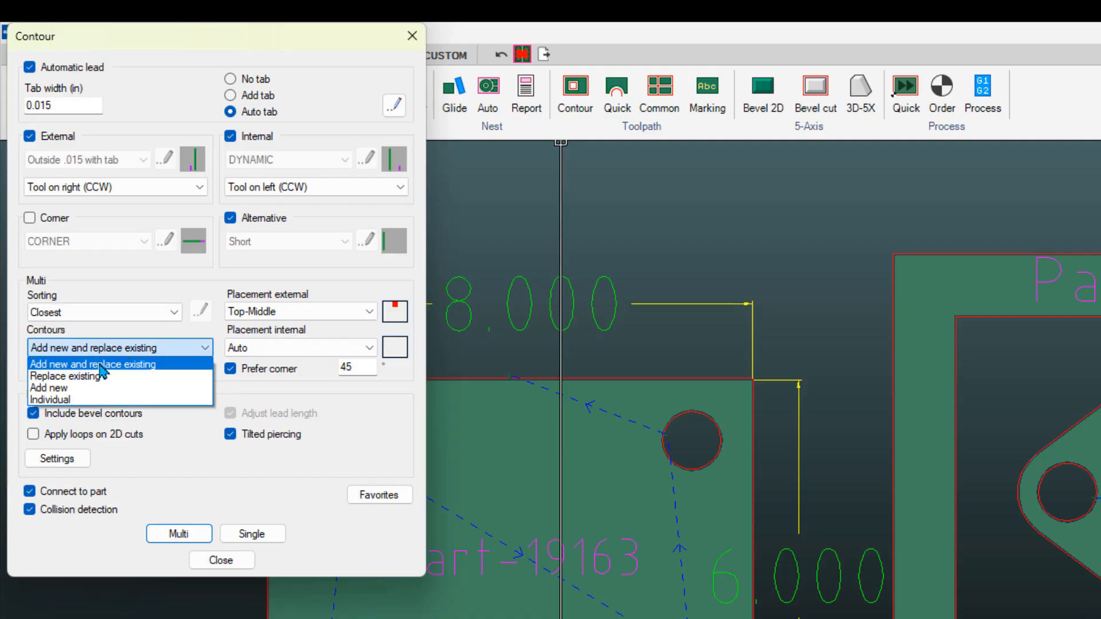
click(67, 365)
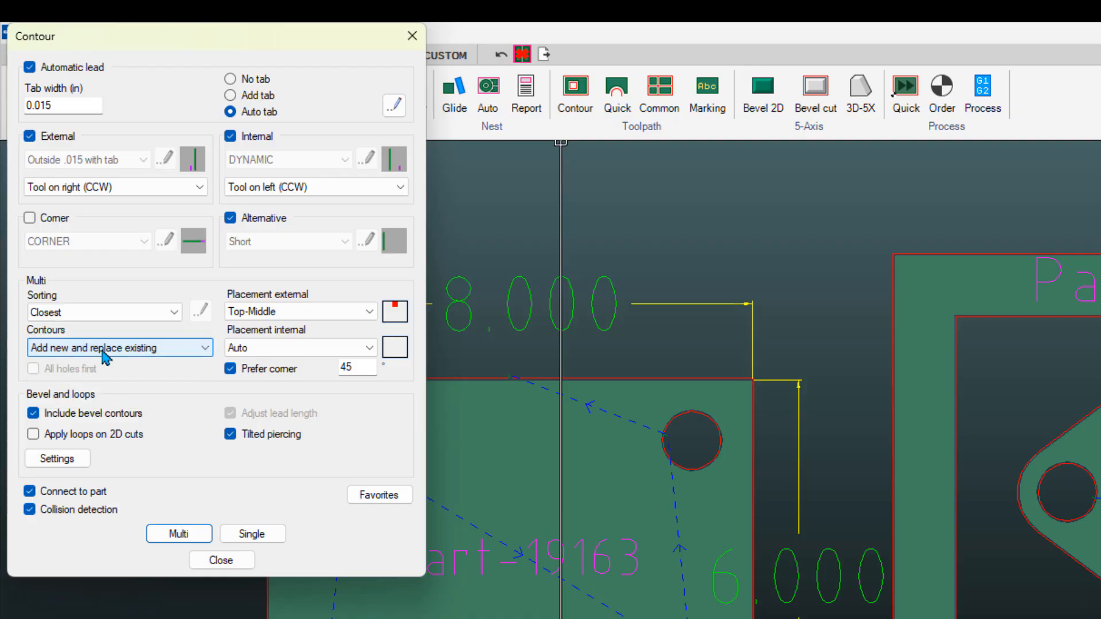
click(222, 560)
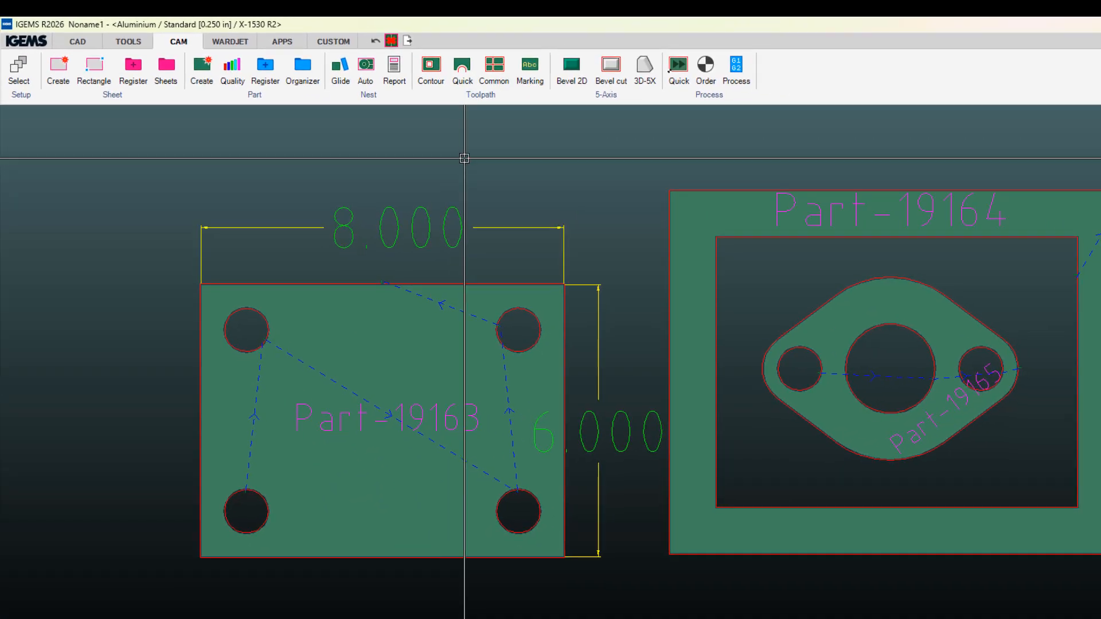
Step: Delete all toolpath contours from the four-hole plate
click(490, 101)
mouse_move(483, 119)
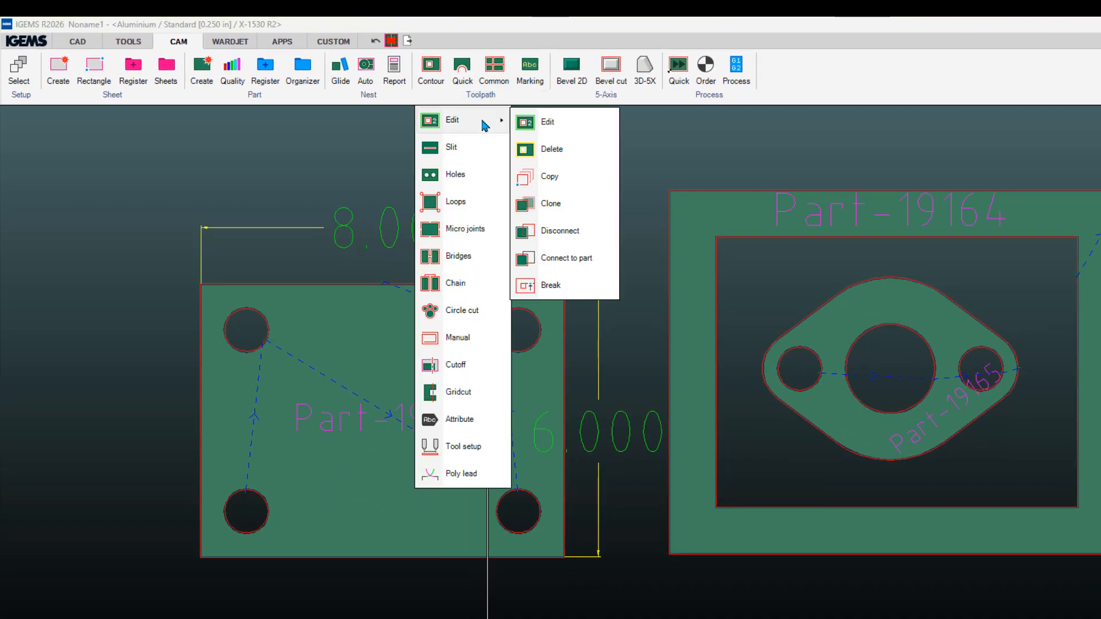
click(532, 150)
drag(140, 192, 639, 552)
key(Return)
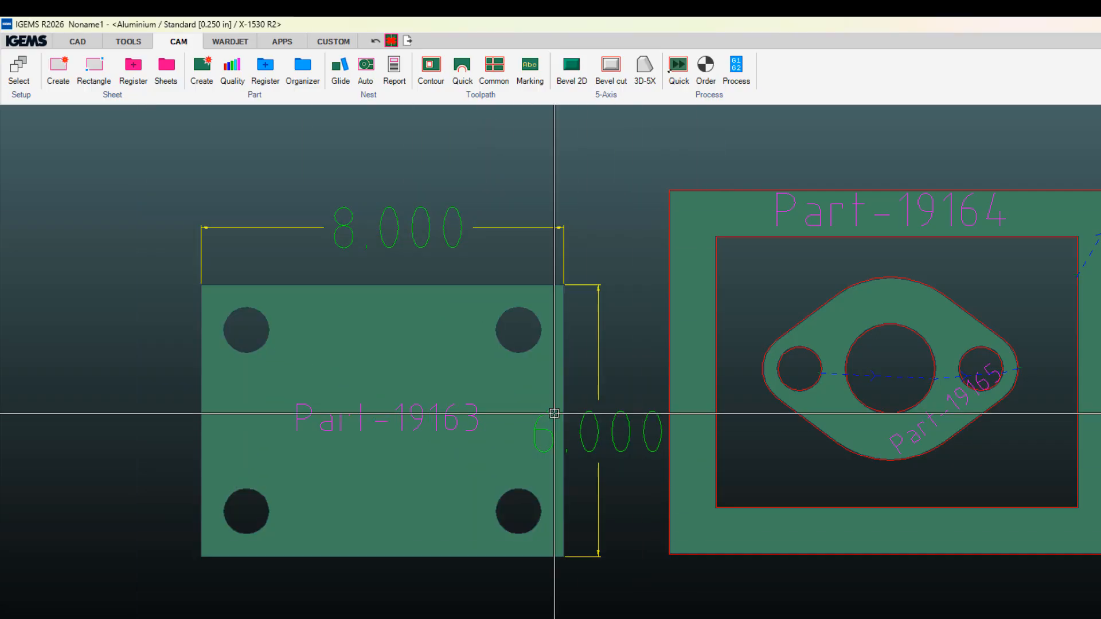
Step: Add single contours to the plate's four holes in the order lower-left, upper-right, upper-left, lower-right, leaving the outer edge uncut
click(433, 72)
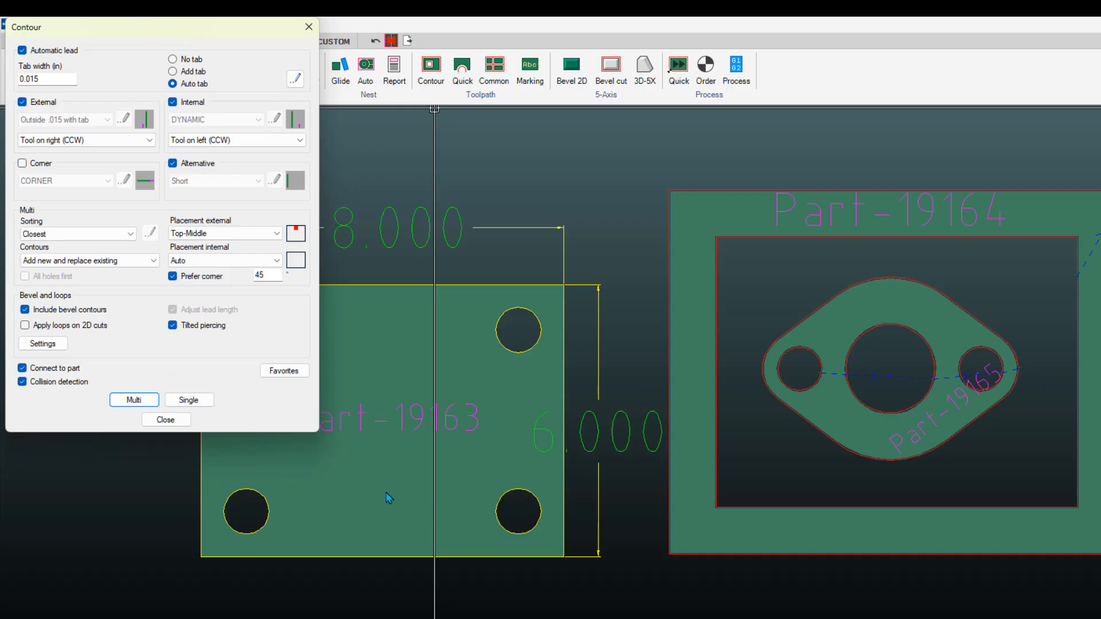
click(189, 400)
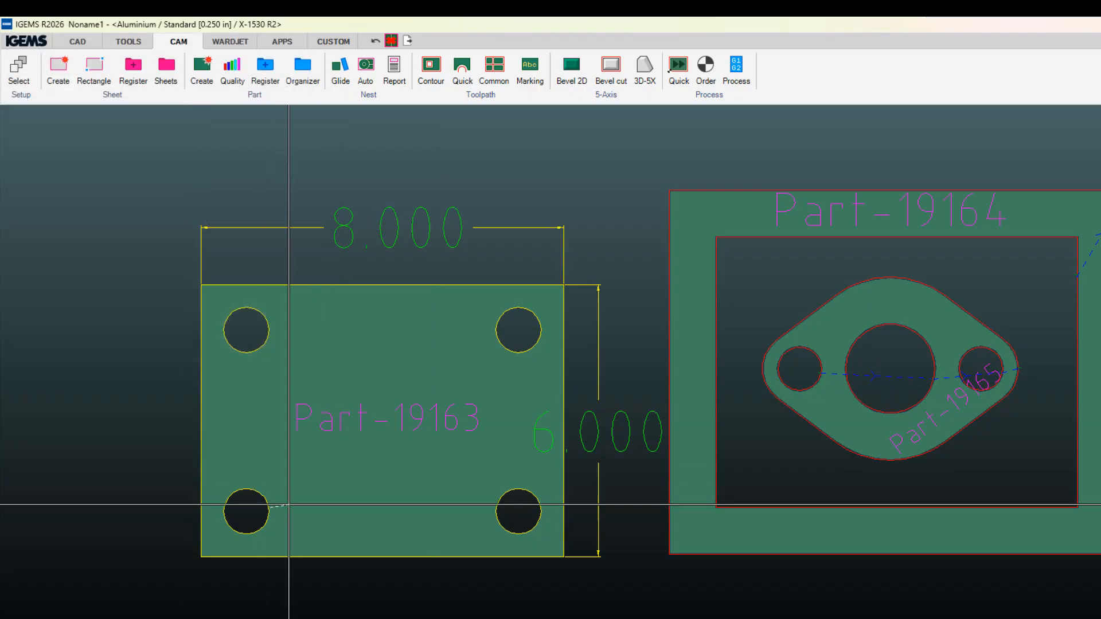
click(277, 479)
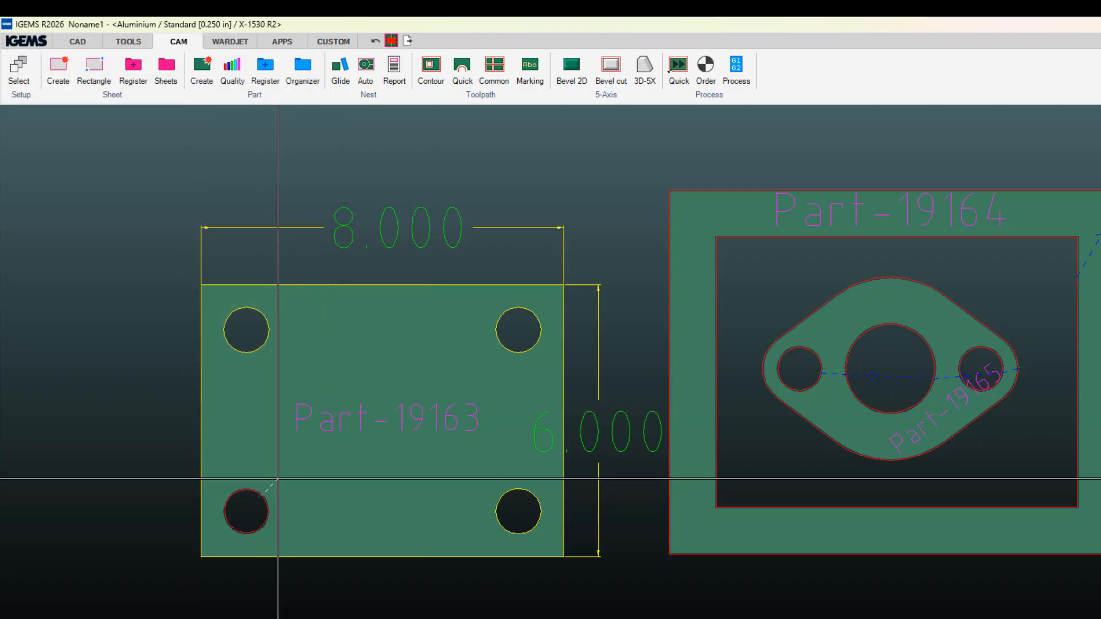
click(474, 329)
click(285, 359)
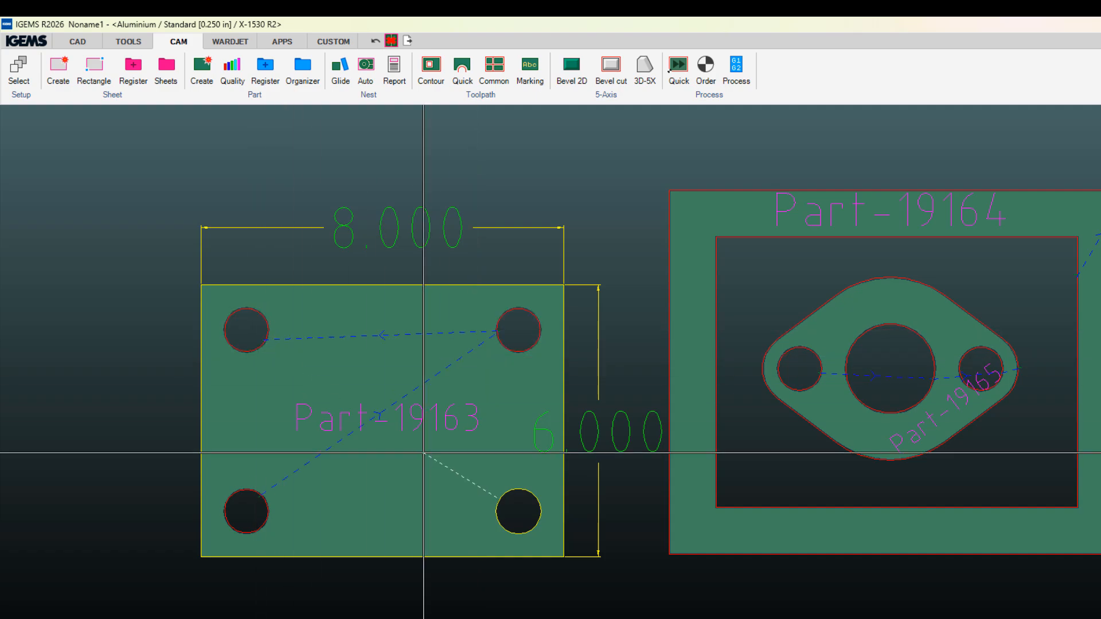
click(494, 482)
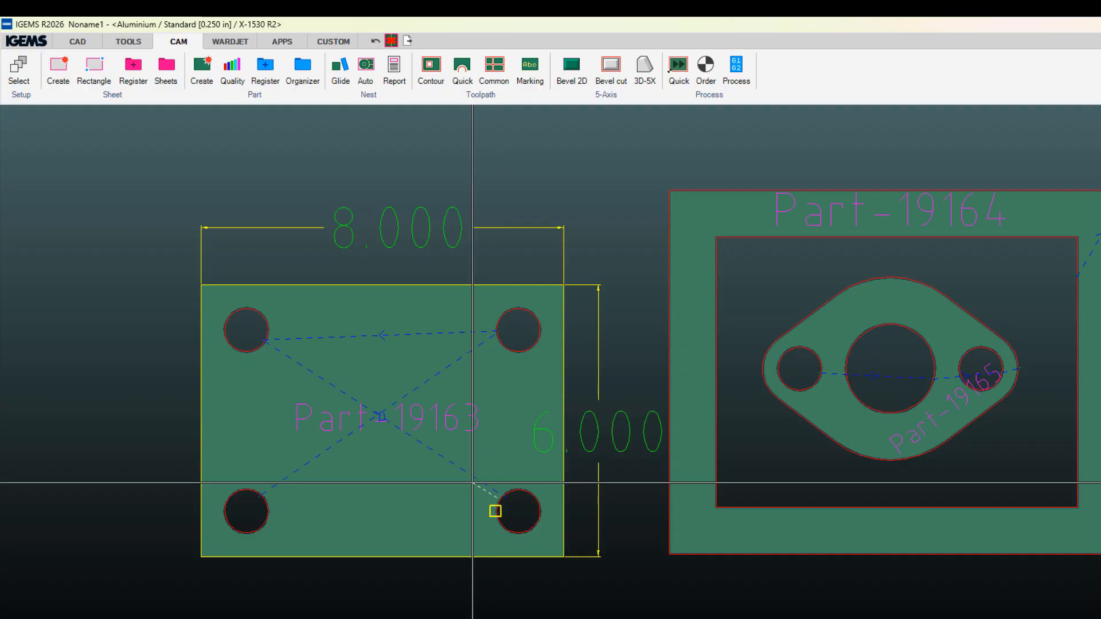
key(Escape)
key(Escape)
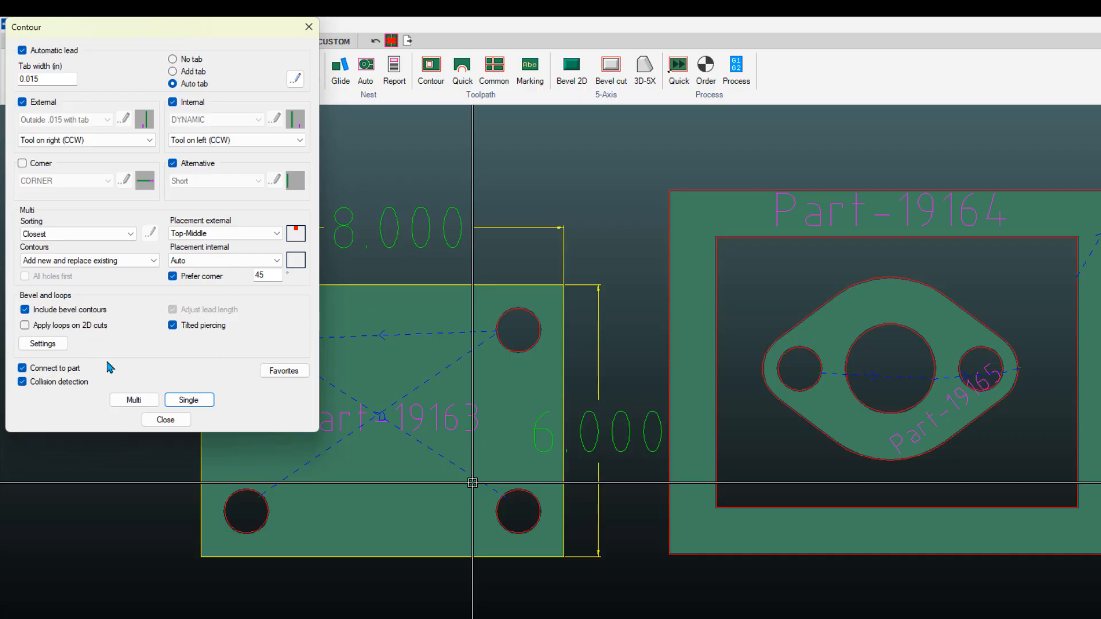
Step: Replace the single hole contours with multi contours for the whole four-hole plate, and remove all of its contours again
click(134, 401)
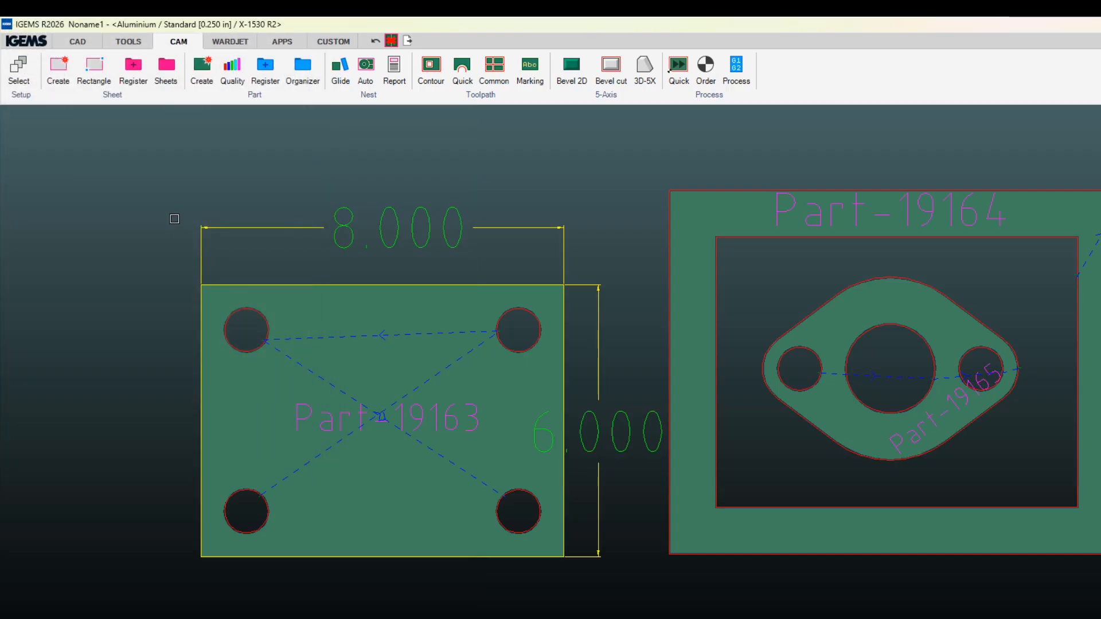
click(256, 287)
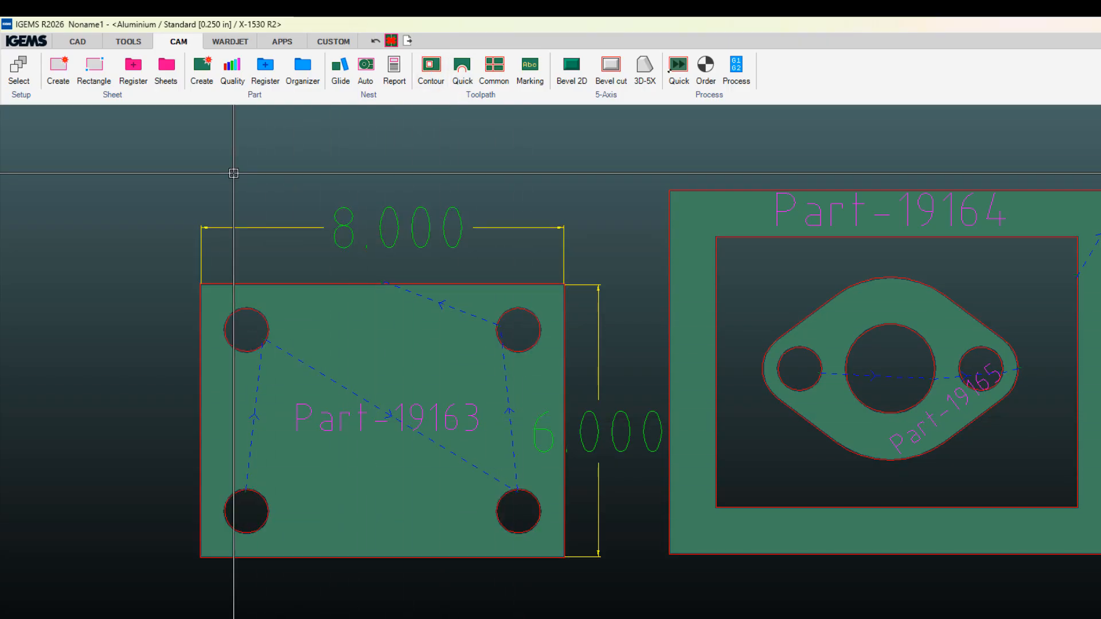
click(391, 40)
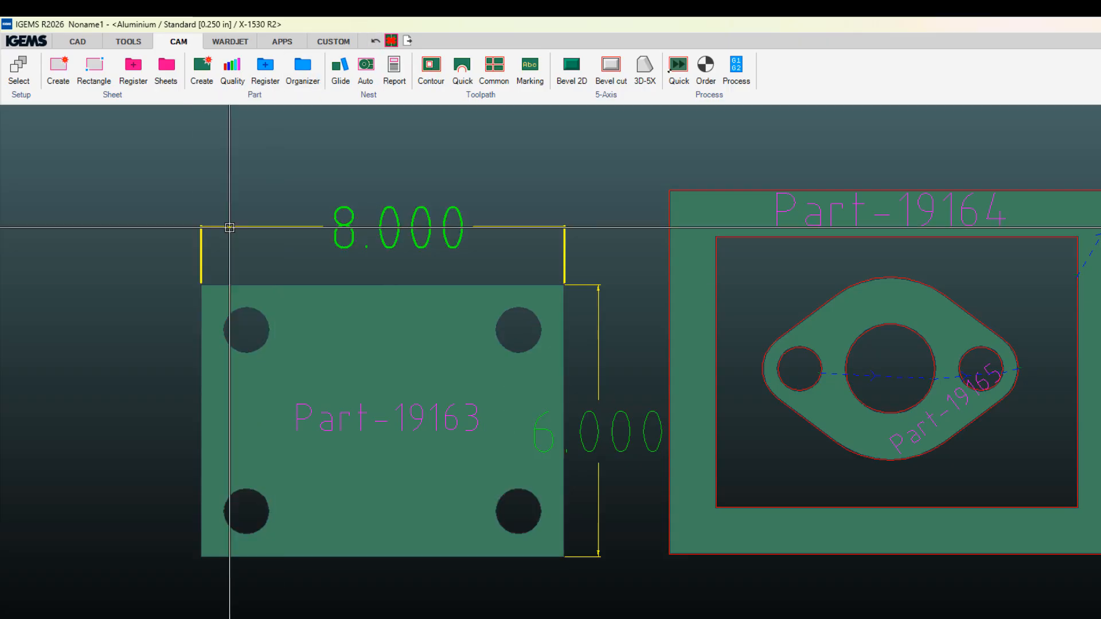
Step: Add single contours only to the plate's four holes again, going lower-left, upper-right, upper-left, lower-right
click(431, 71)
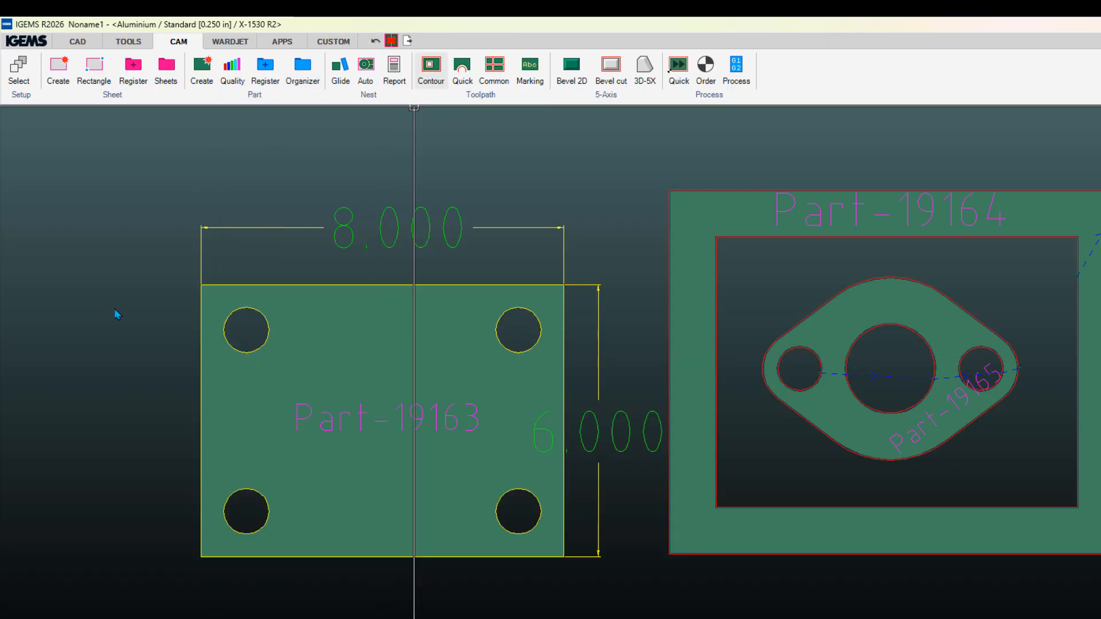
click(189, 400)
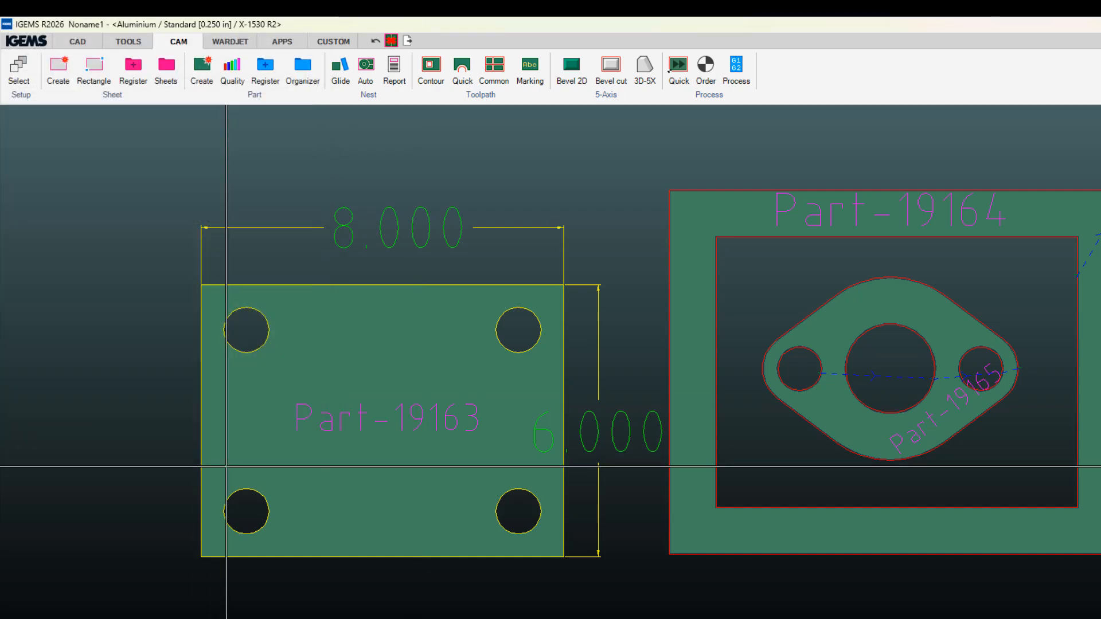
click(270, 492)
click(458, 330)
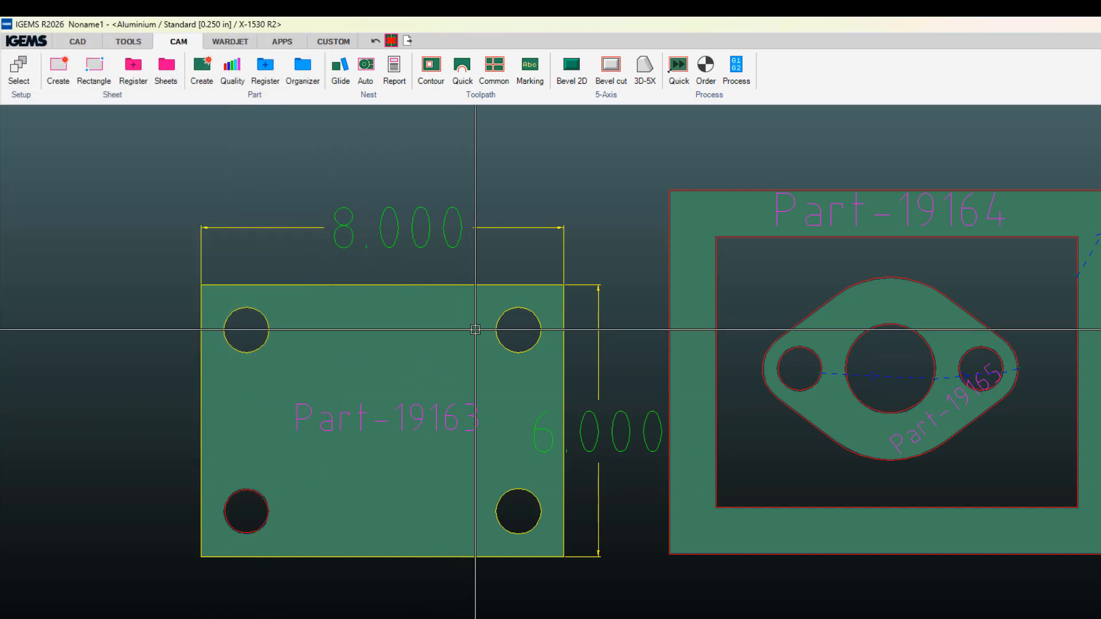
click(268, 351)
click(497, 497)
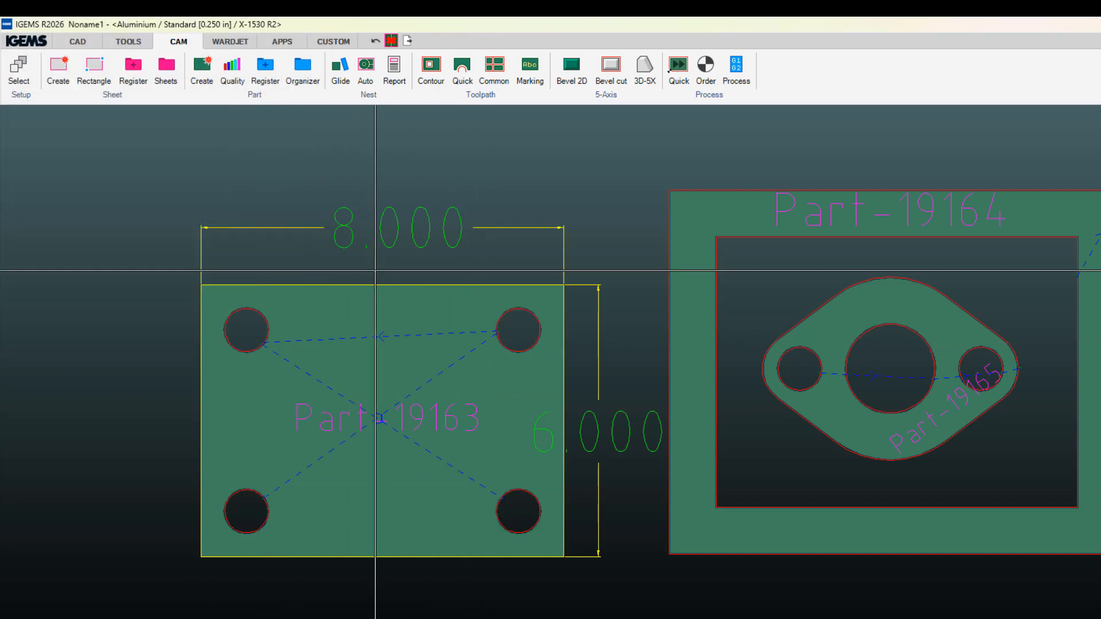
right_click(400, 398)
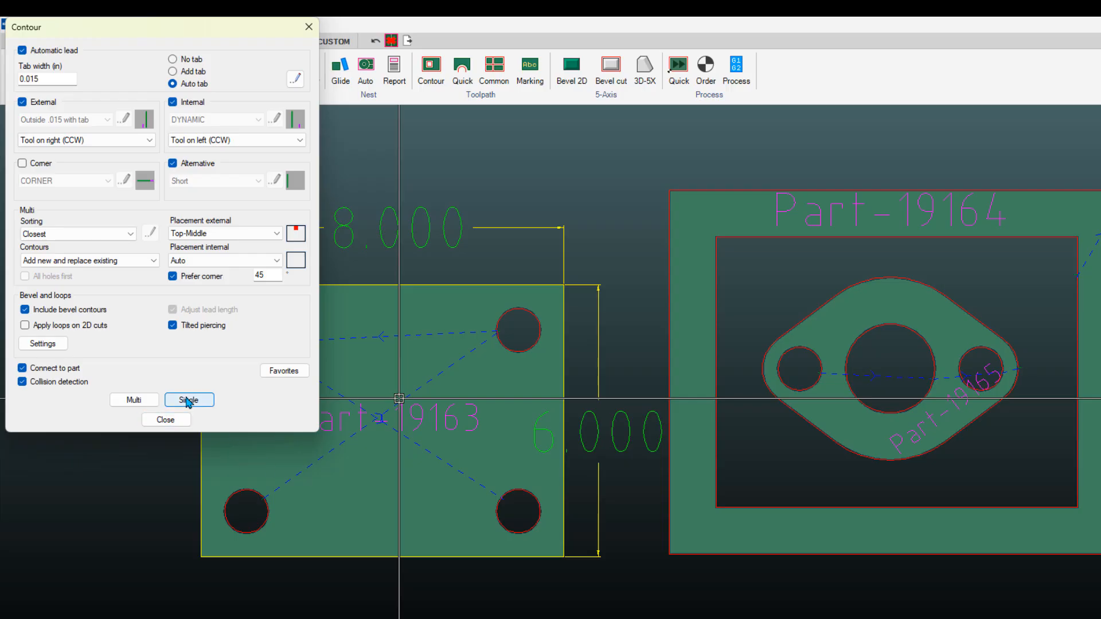
Step: Set the contour handling to Add new and apply multi contours to the four-hole plate
click(150, 261)
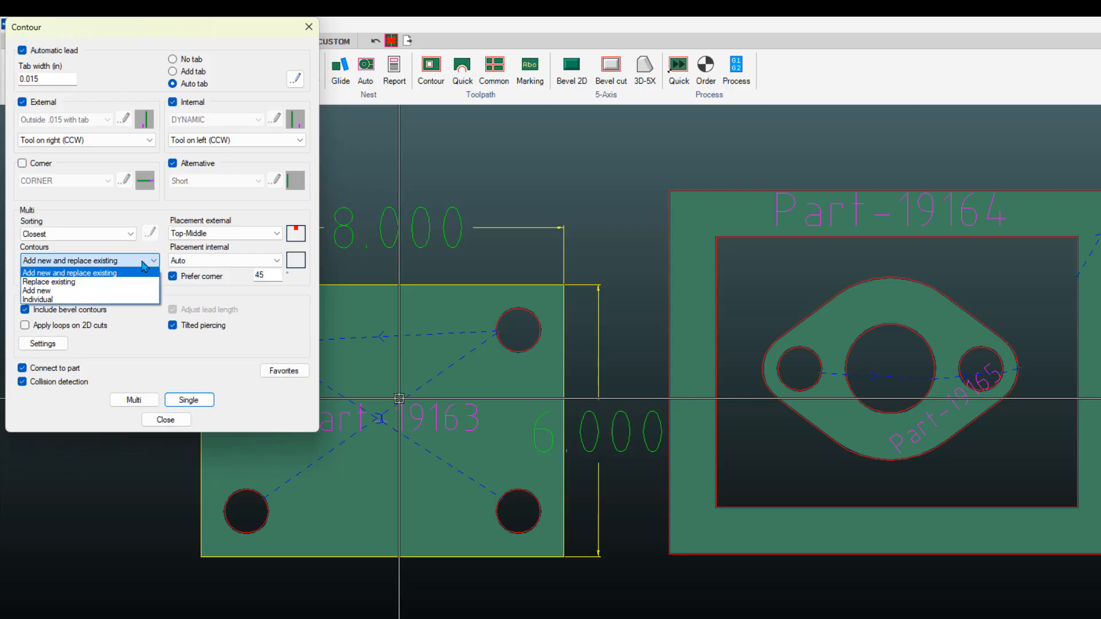
click(41, 291)
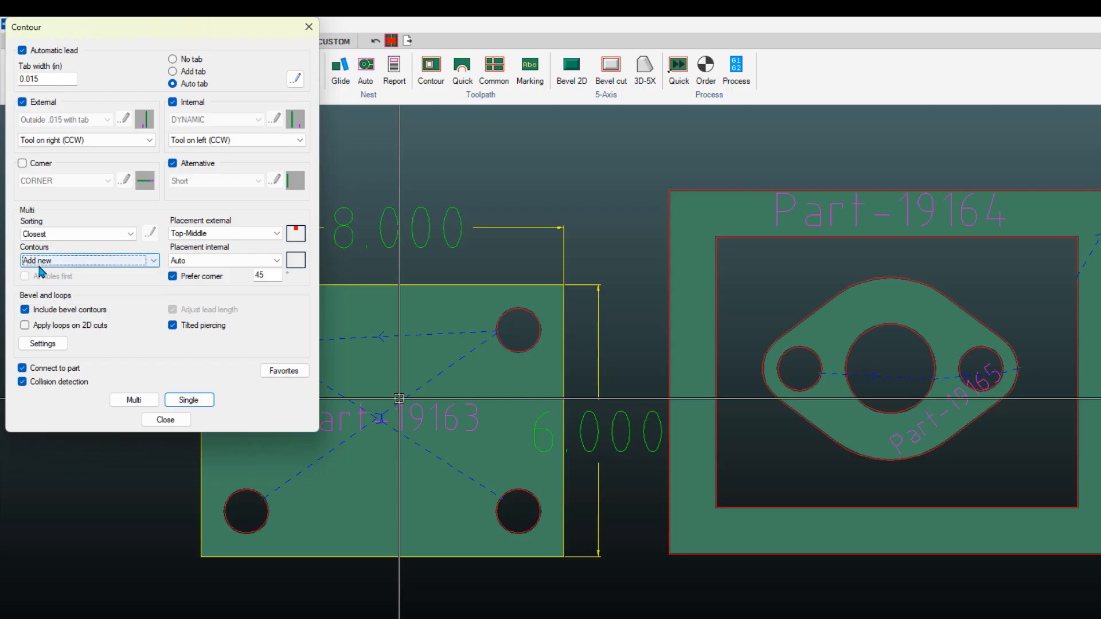
click(135, 400)
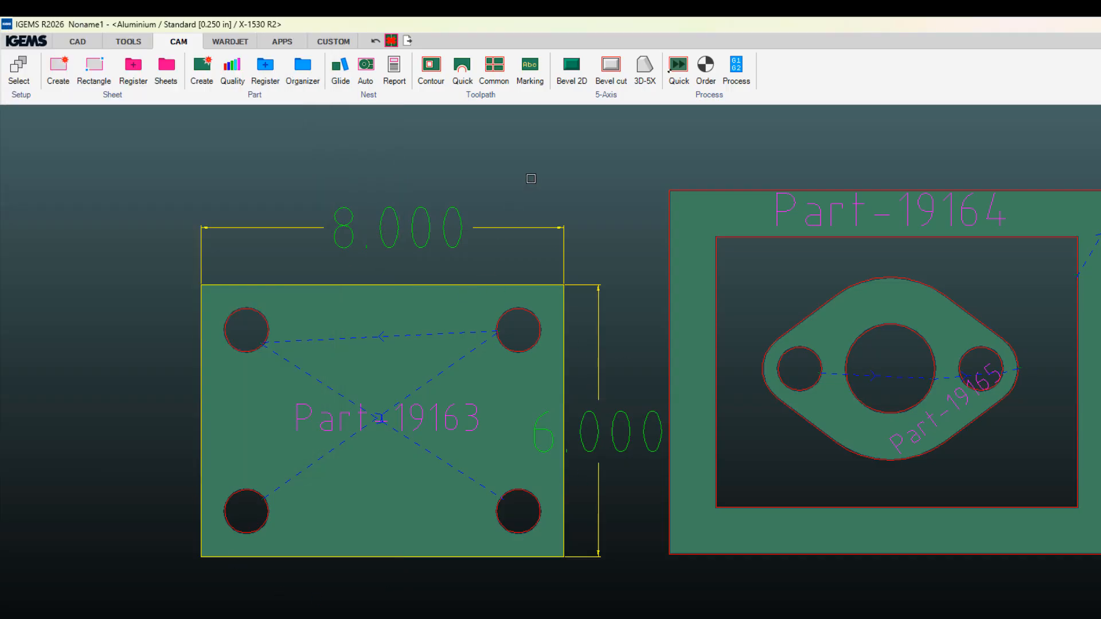
click(395, 366)
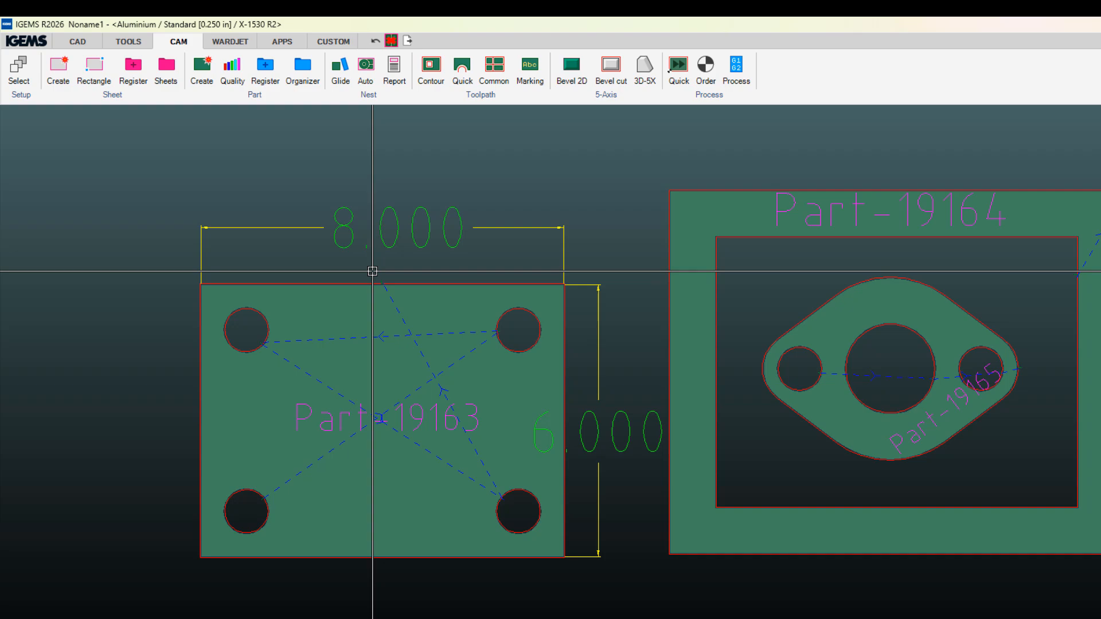
Step: Delete the toolpath contours from the four-hole plate's two left holes
click(481, 95)
mouse_move(479, 122)
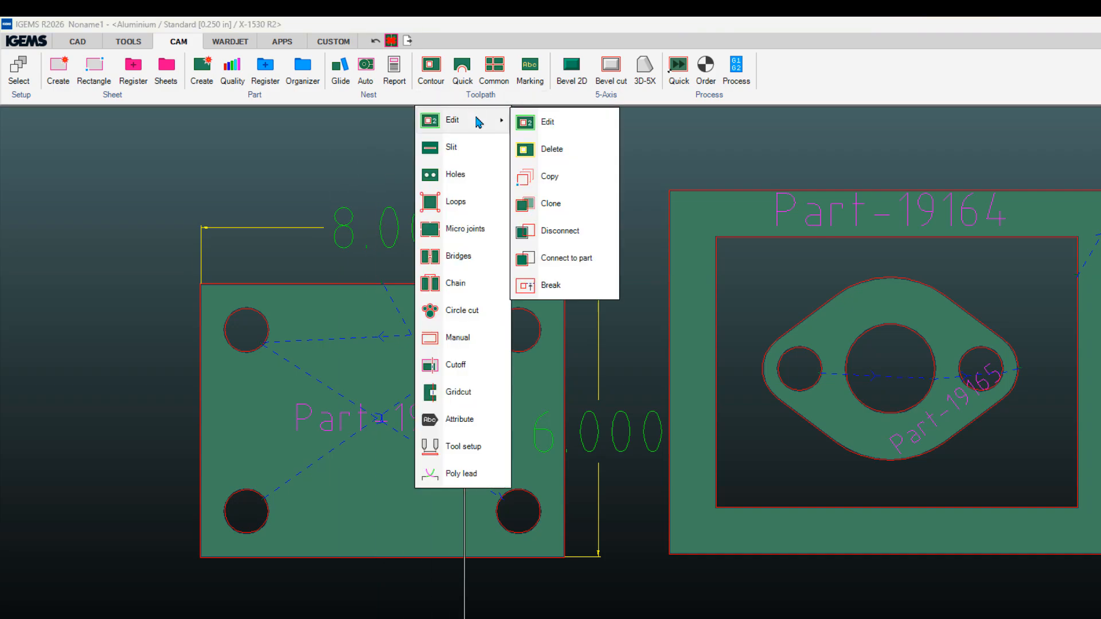
click(541, 149)
drag(310, 517, 248, 345)
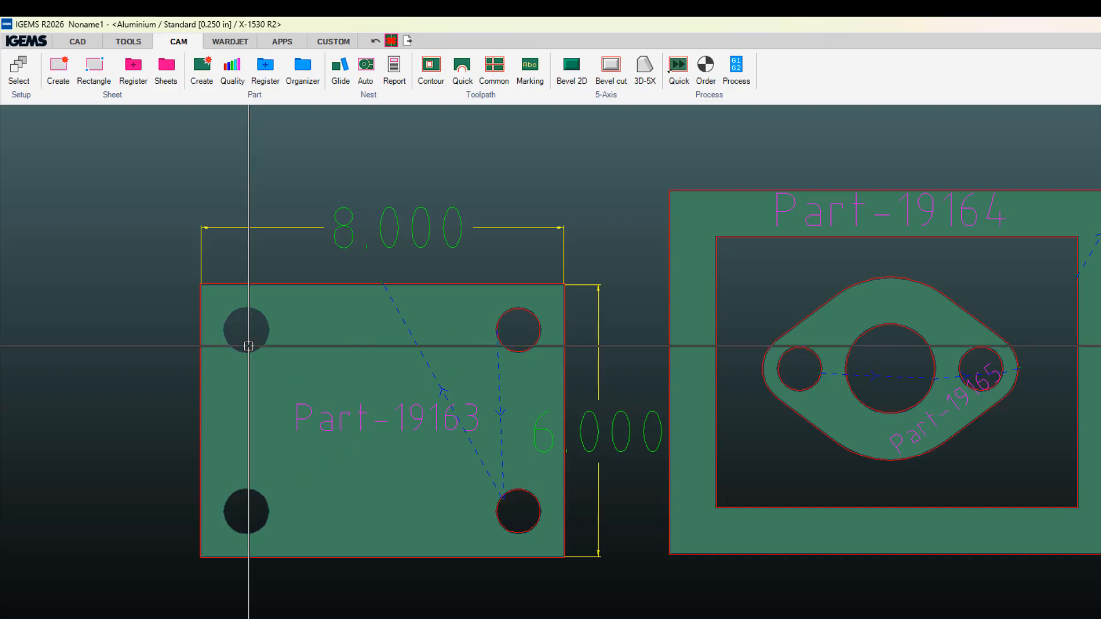
Step: Set the contour handling to Replace existing and apply multi contours to the whole four-hole plate
click(435, 74)
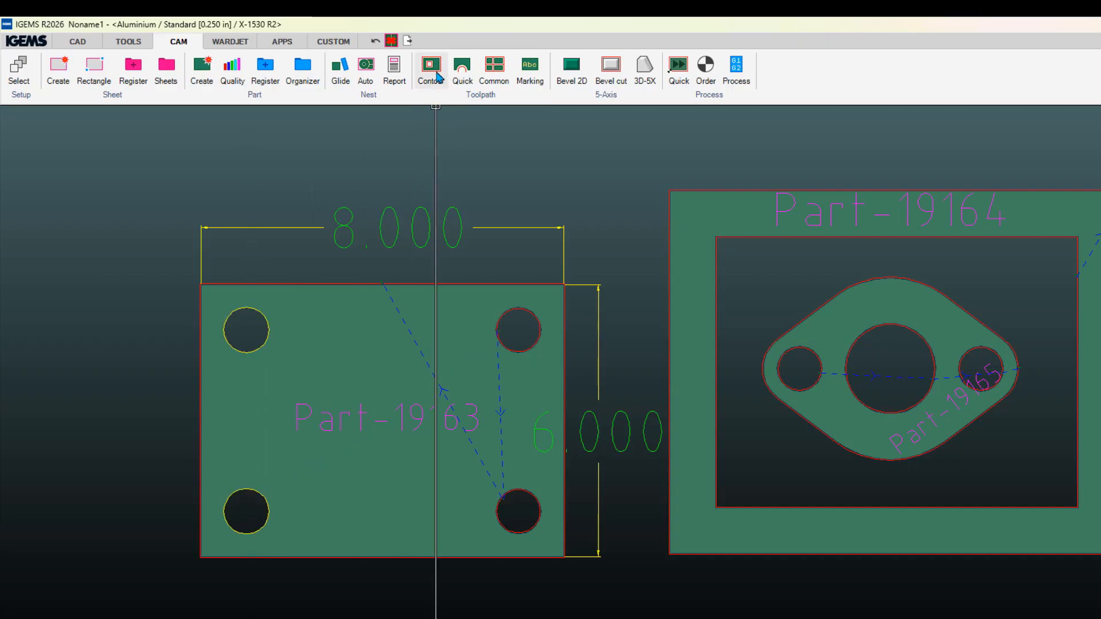
click(43, 261)
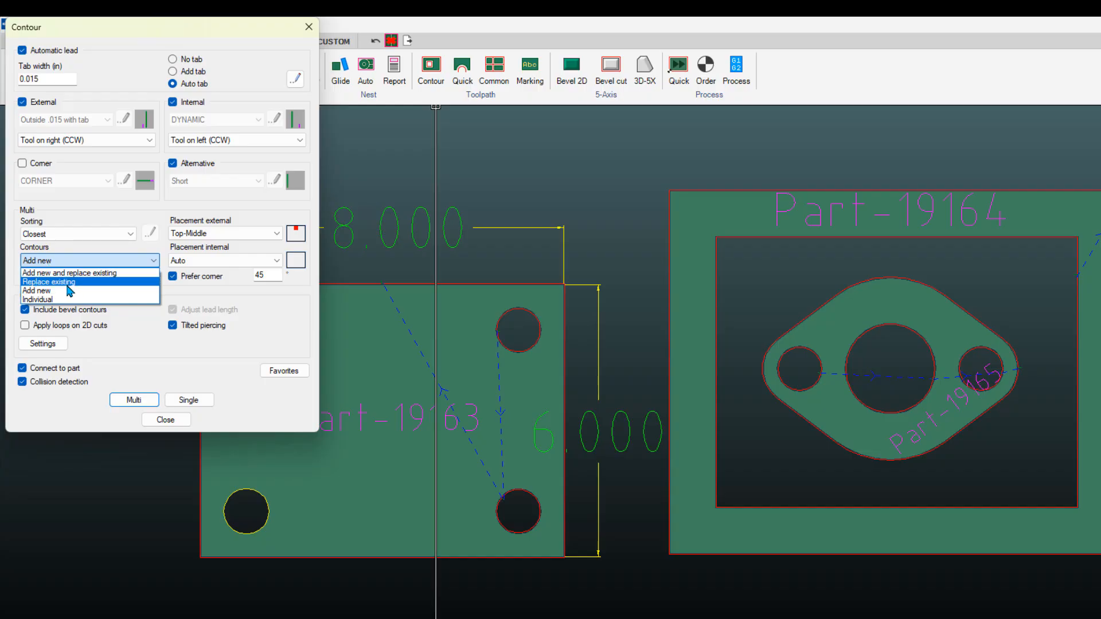
click(47, 283)
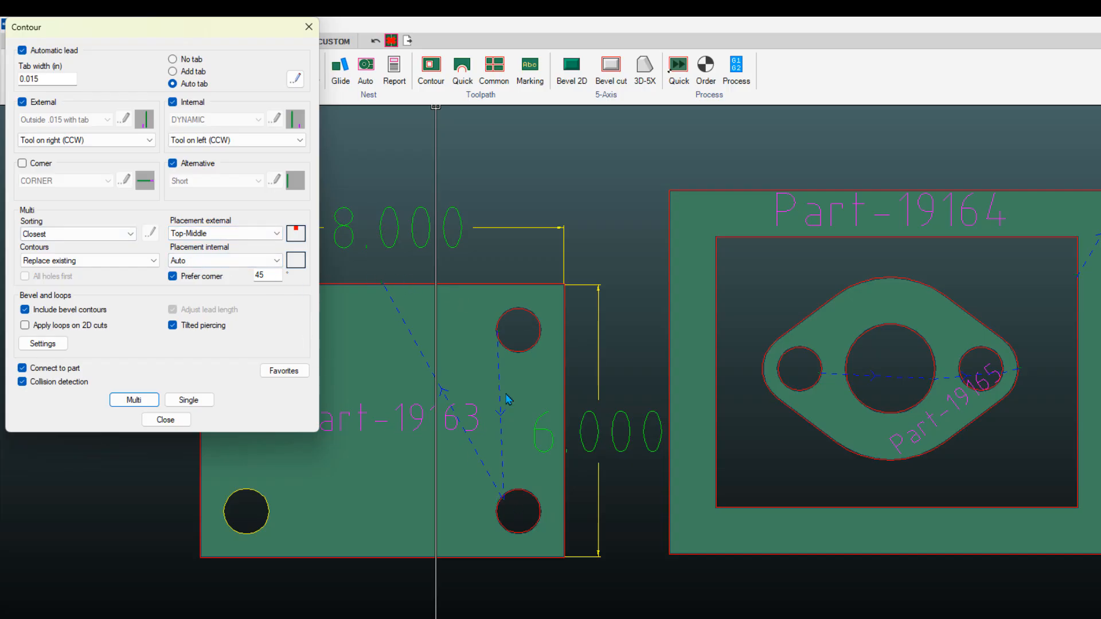
drag(202, 28, 858, 152)
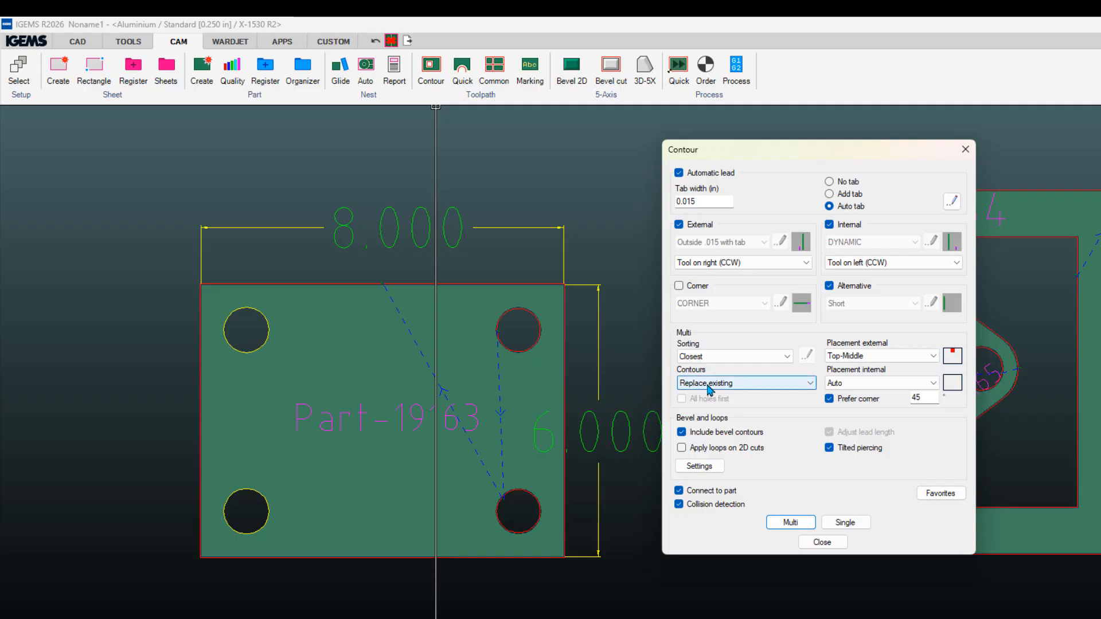
click(788, 522)
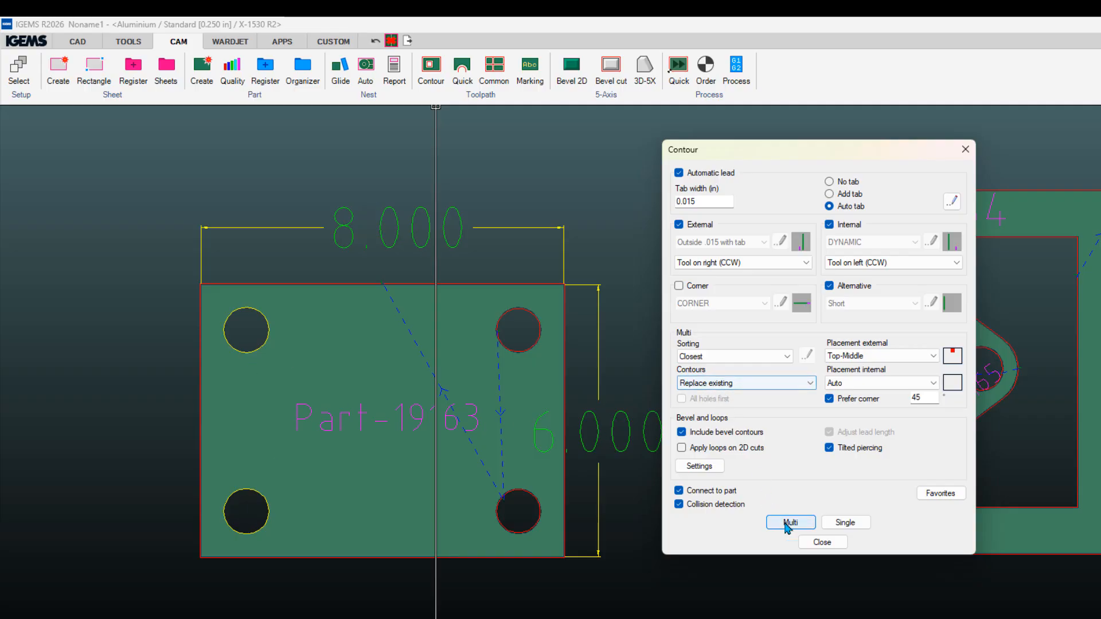
drag(634, 573, 126, 191)
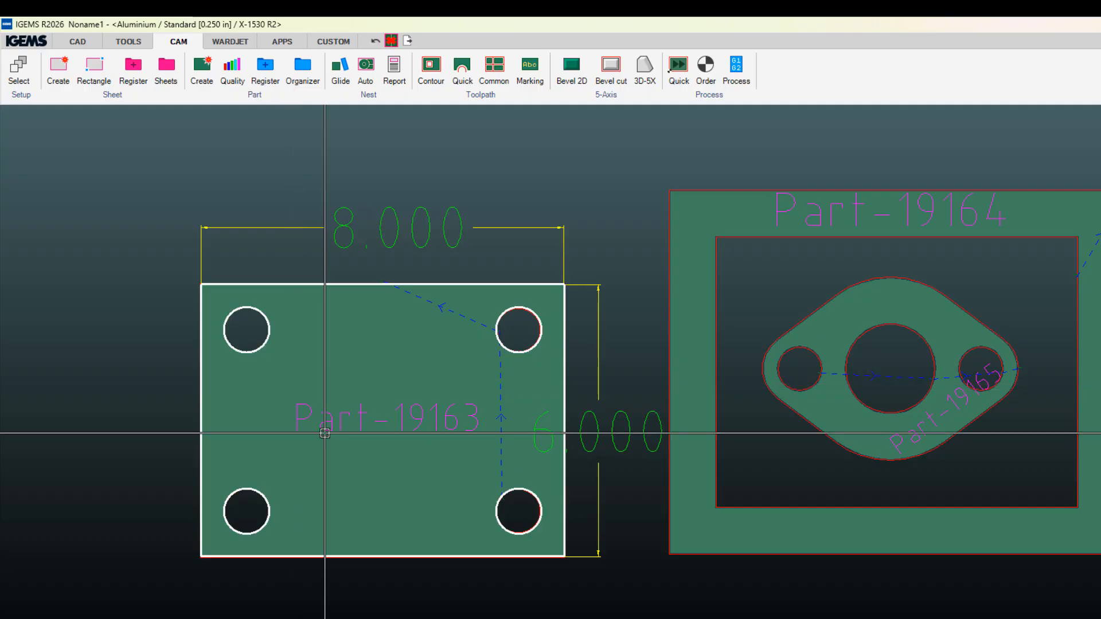
Step: Delete all toolpath contours from the two rectangular frames and the three-hole flange inside the first frame
scroll(400, 400, down, 2)
middle_drag(399, 400, 120, 430)
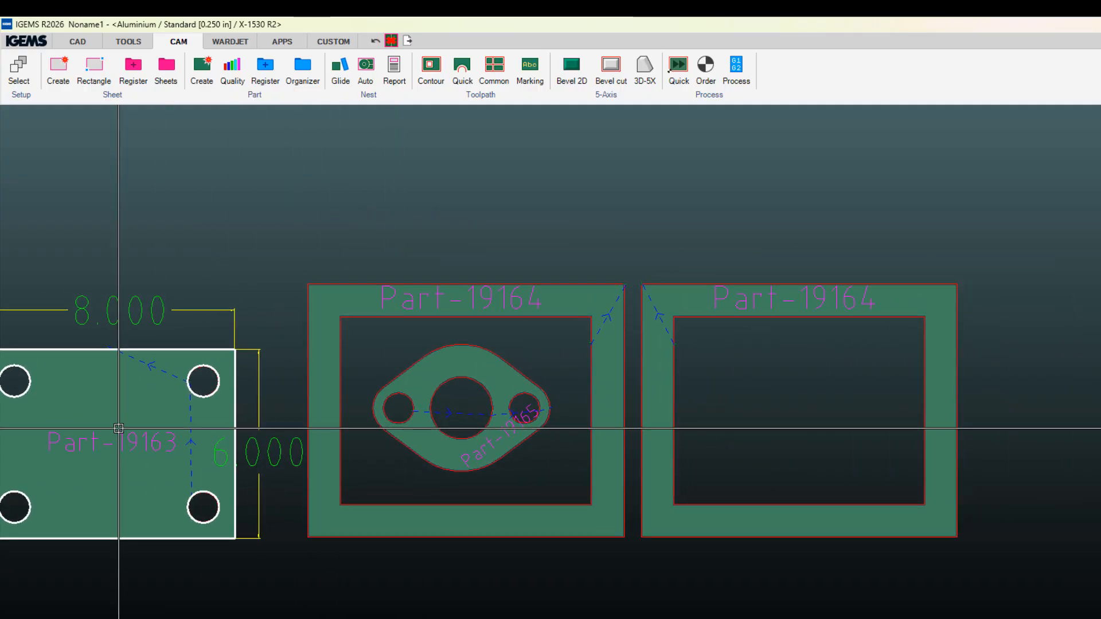
click(494, 98)
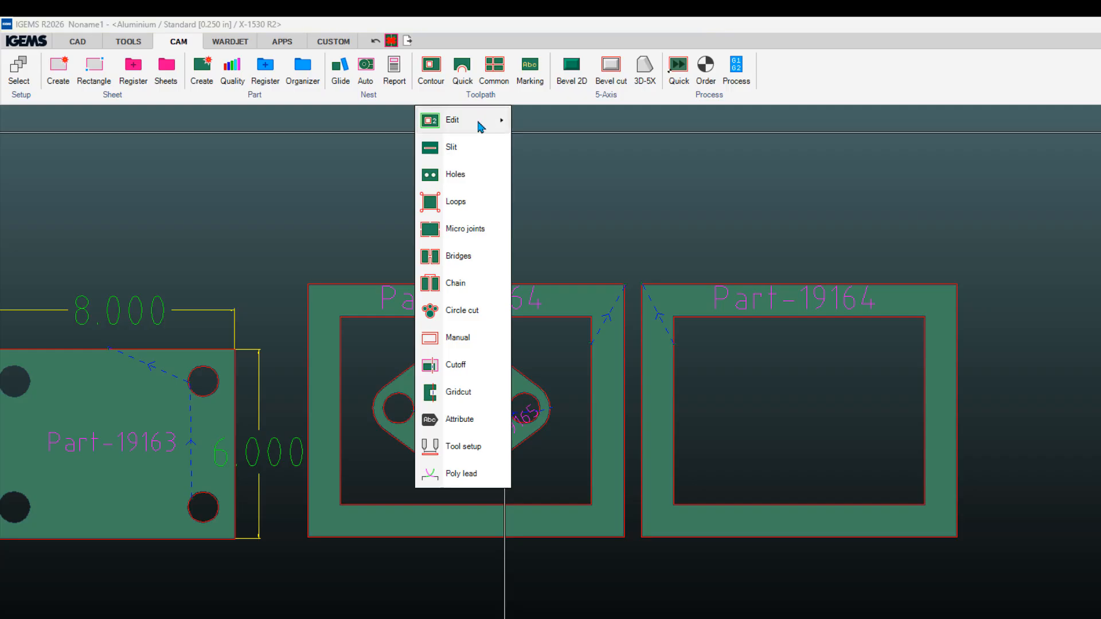
mouse_move(482, 123)
click(531, 149)
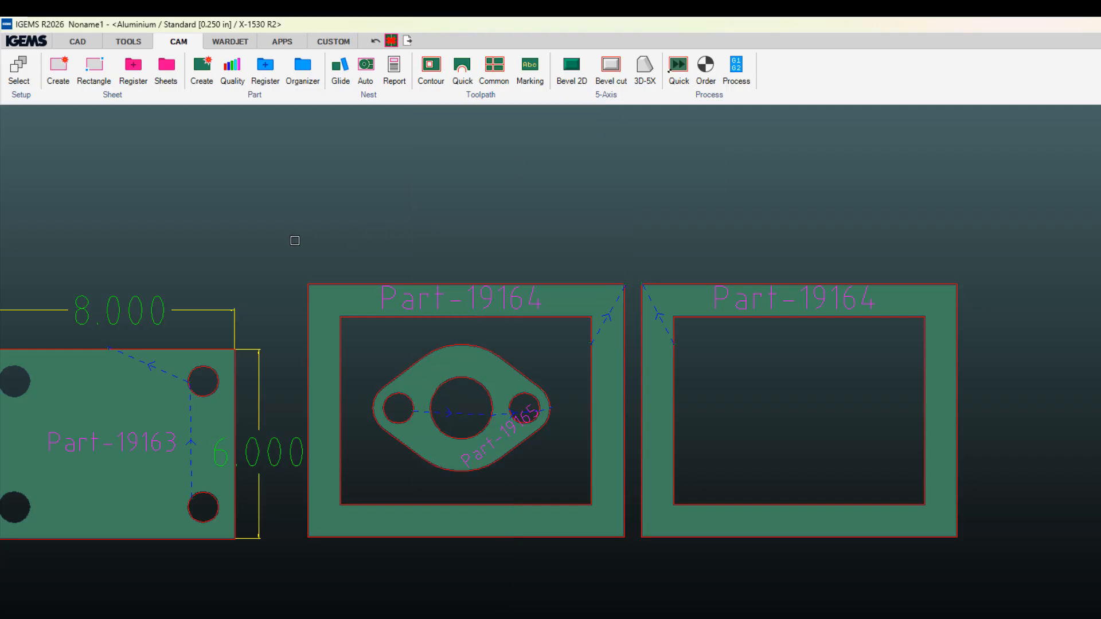
drag(295, 240, 999, 567)
right_click(982, 563)
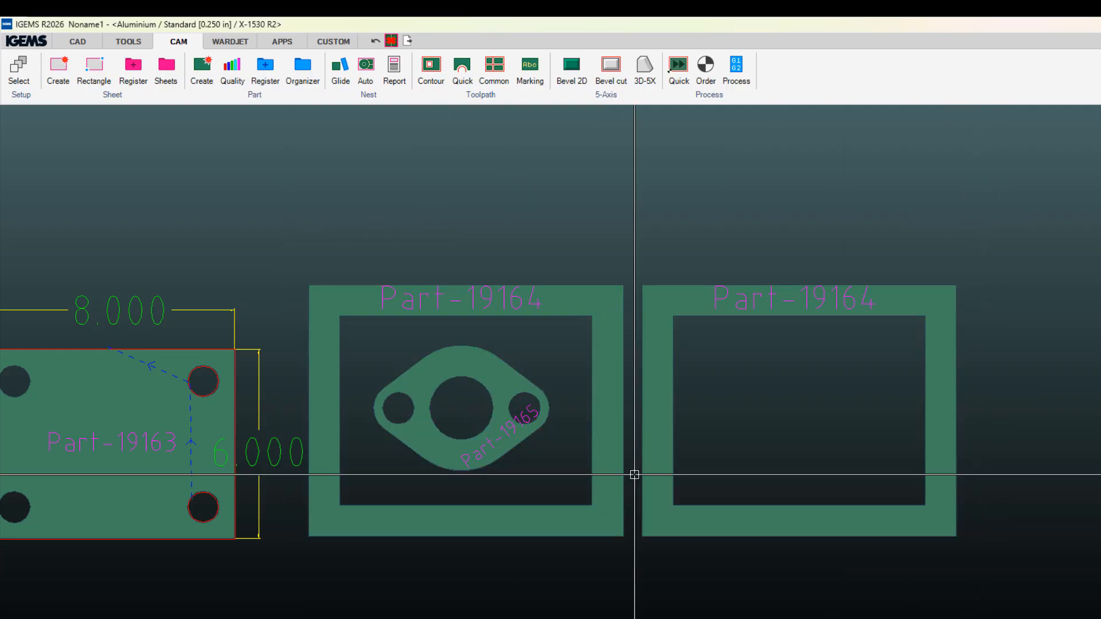
Step: Try to apply multi contours with Replace existing to the uncontoured frames and flange, selecting them in both window directions
mouse_move(588, 317)
middle_down()
mouse_move(820, 280)
mouse_move(667, 332)
mouse_move(683, 300)
middle_up()
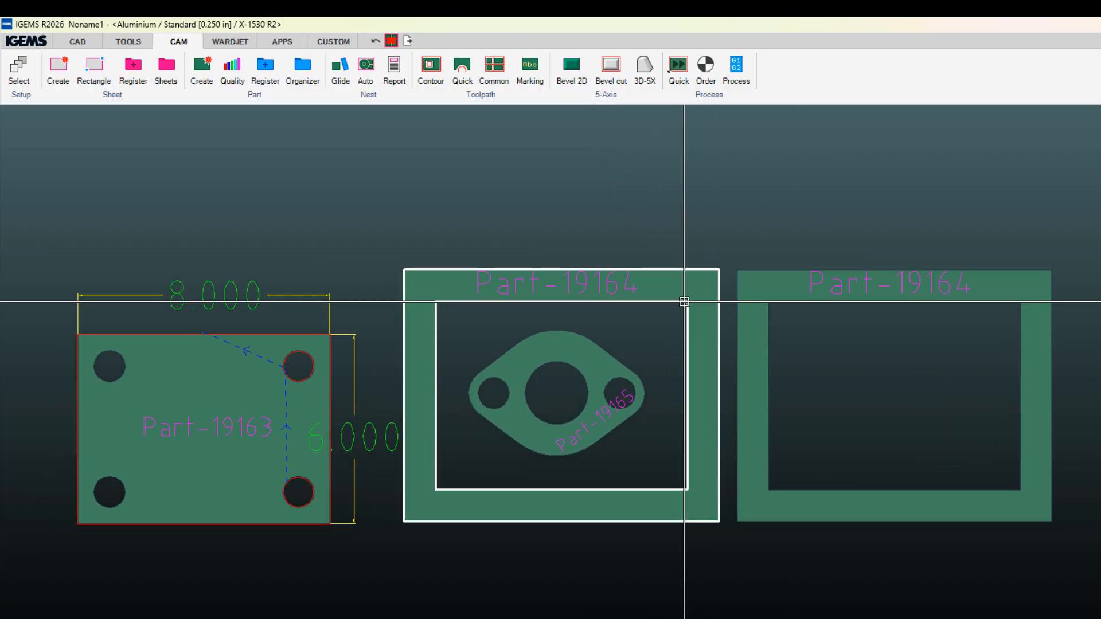
click(429, 74)
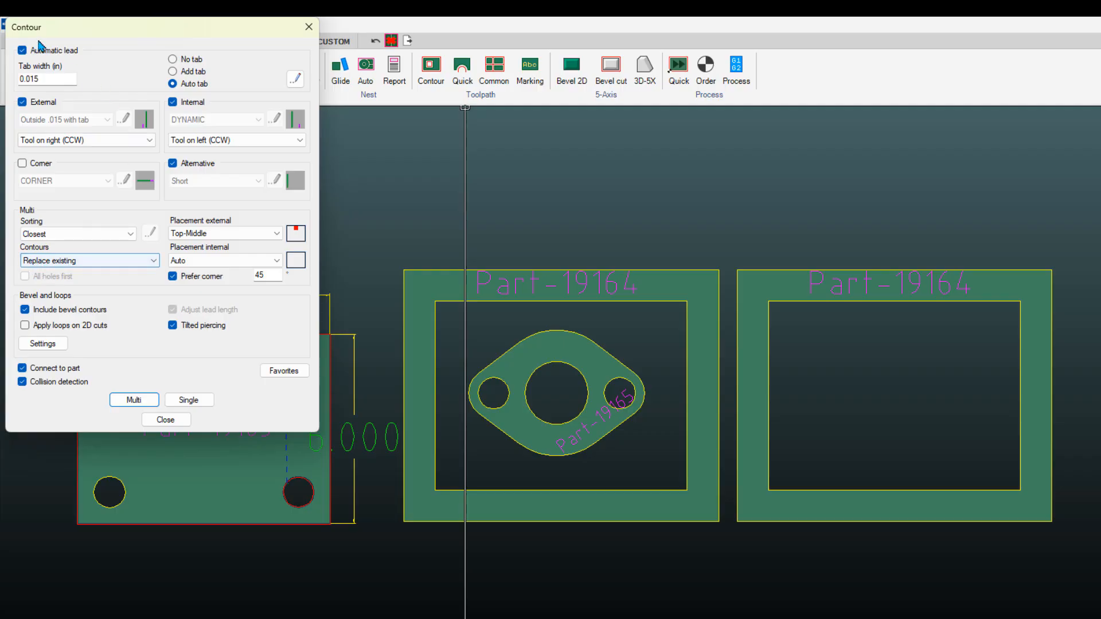
click(138, 399)
drag(370, 198, 1020, 539)
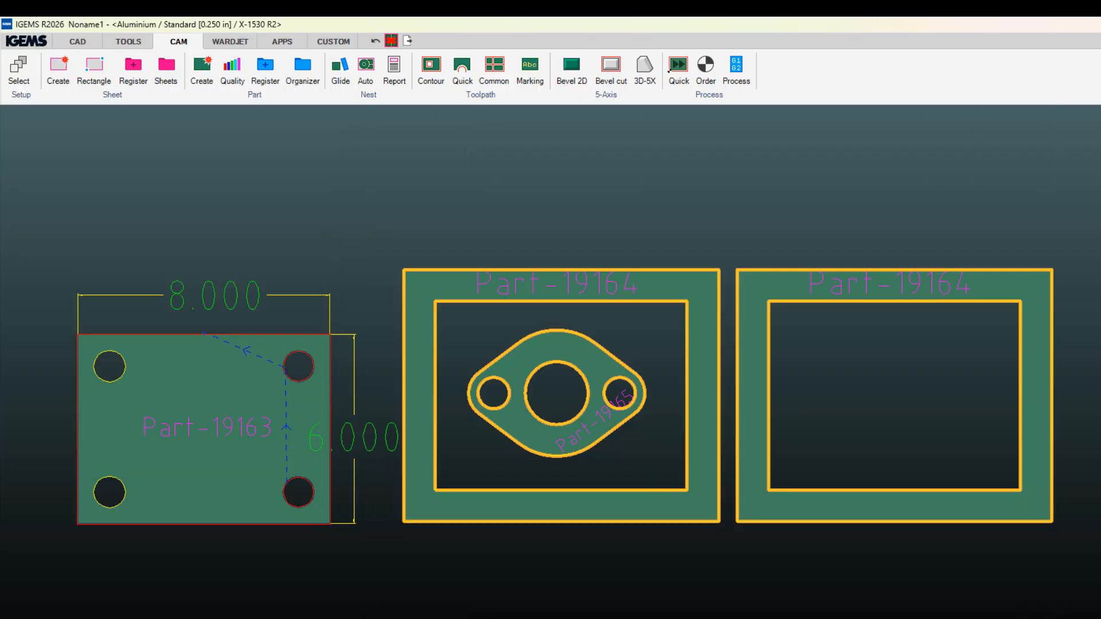
key(Escape)
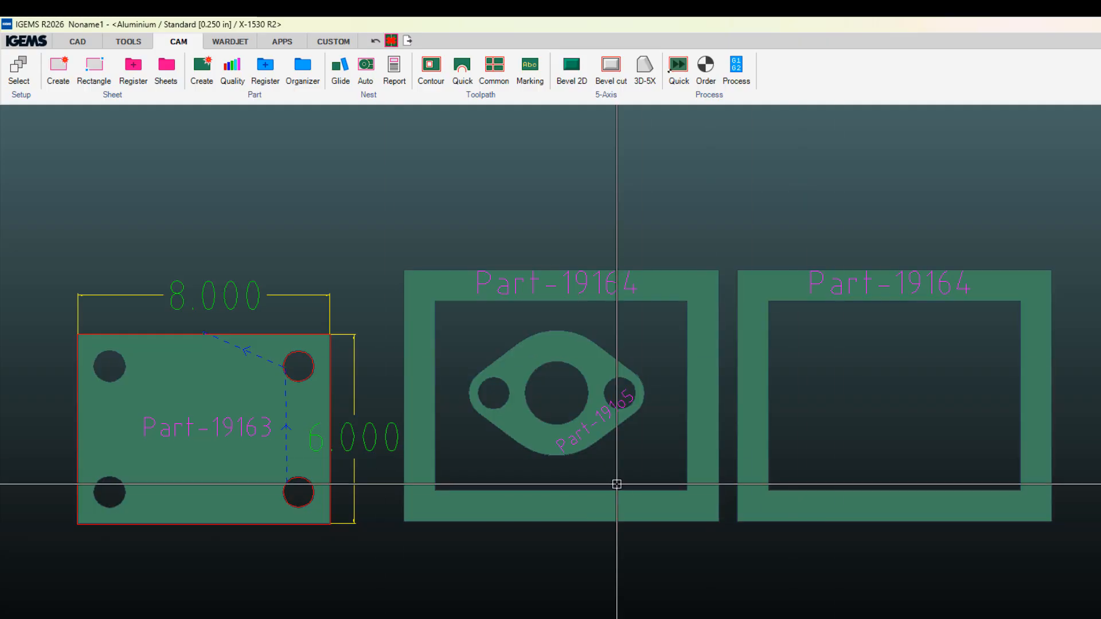
click(431, 74)
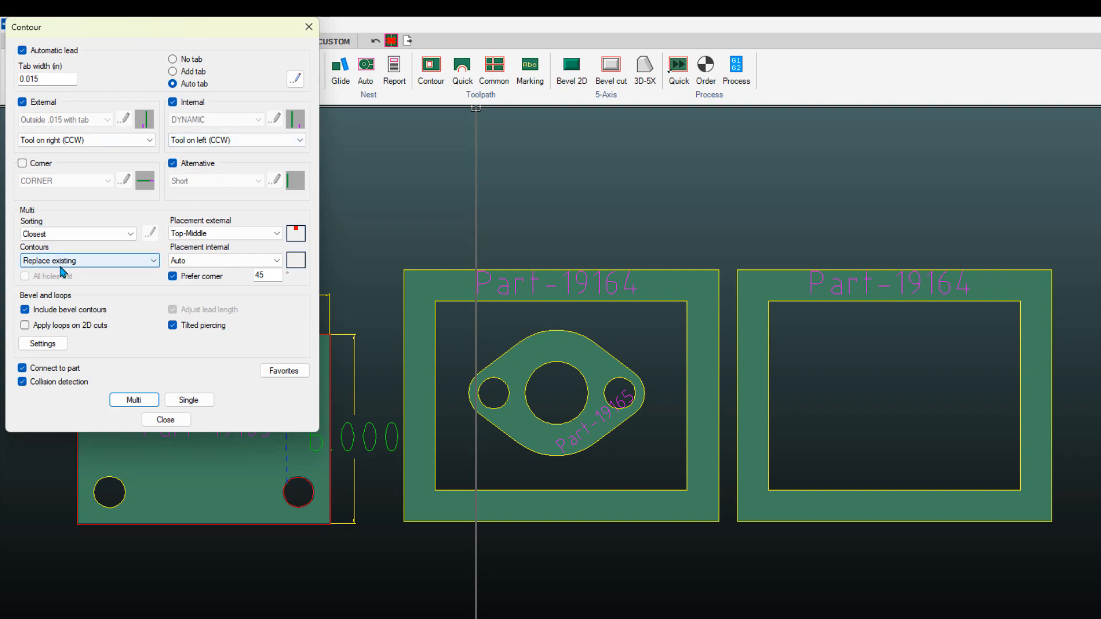
click(137, 400)
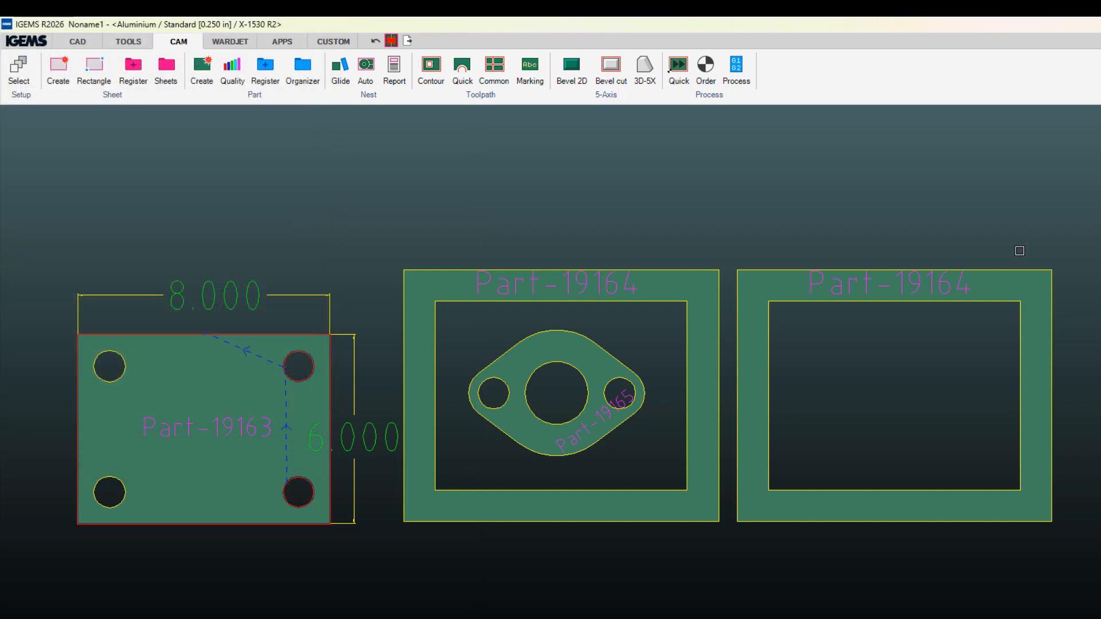
click(1099, 216)
click(367, 570)
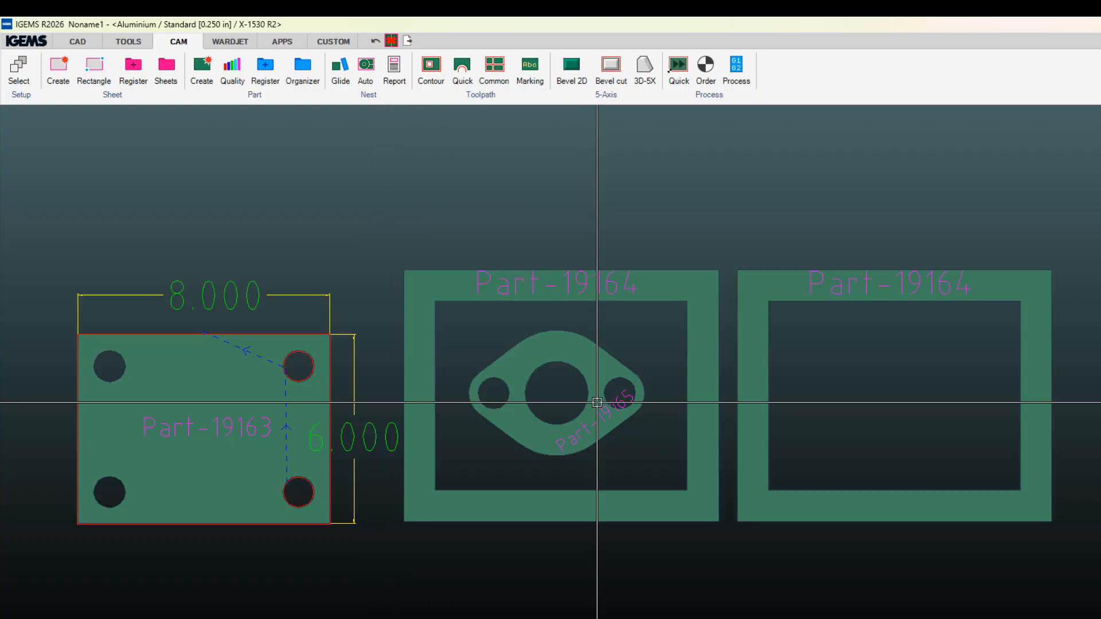
Step: Add single contours to the flange's left, centre and right holes in that order, and finish with its outer edge
click(429, 73)
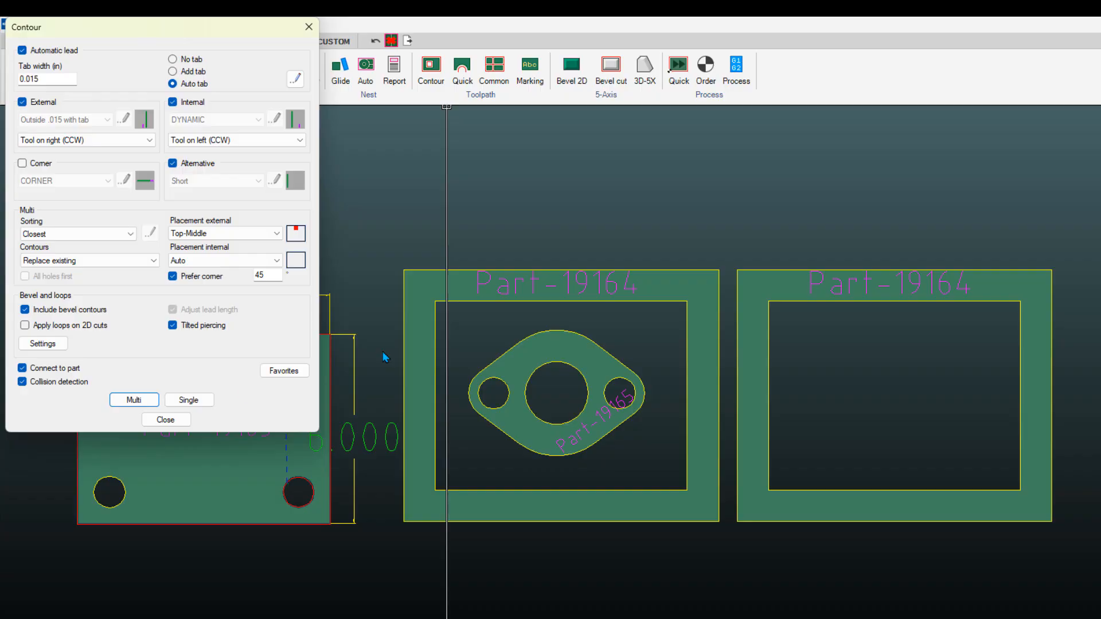
click(189, 400)
click(508, 394)
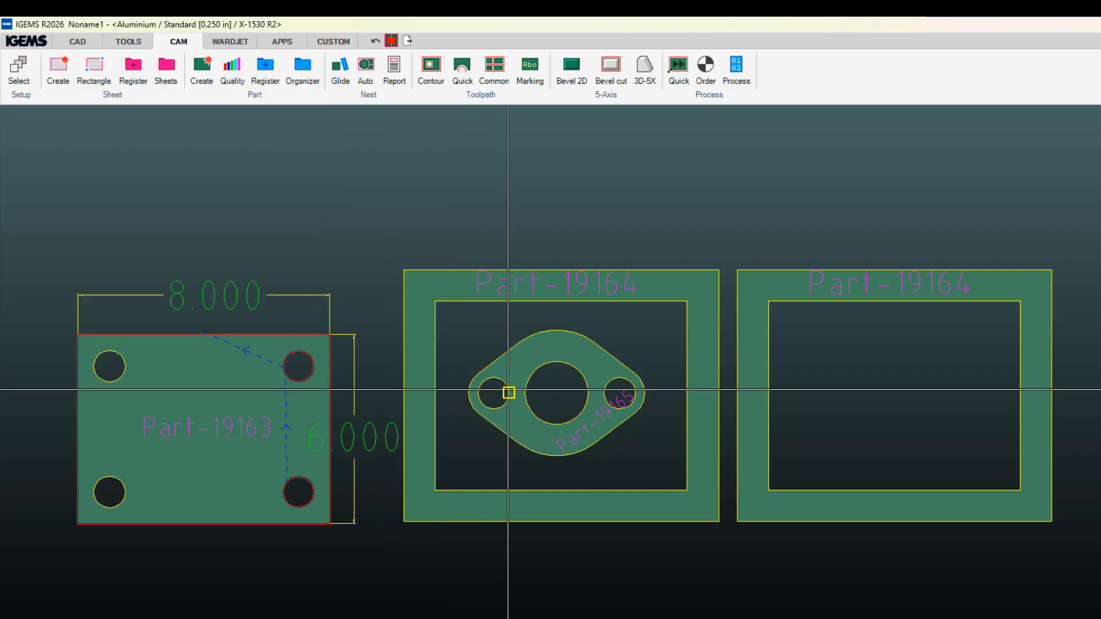
click(588, 394)
click(620, 379)
click(625, 365)
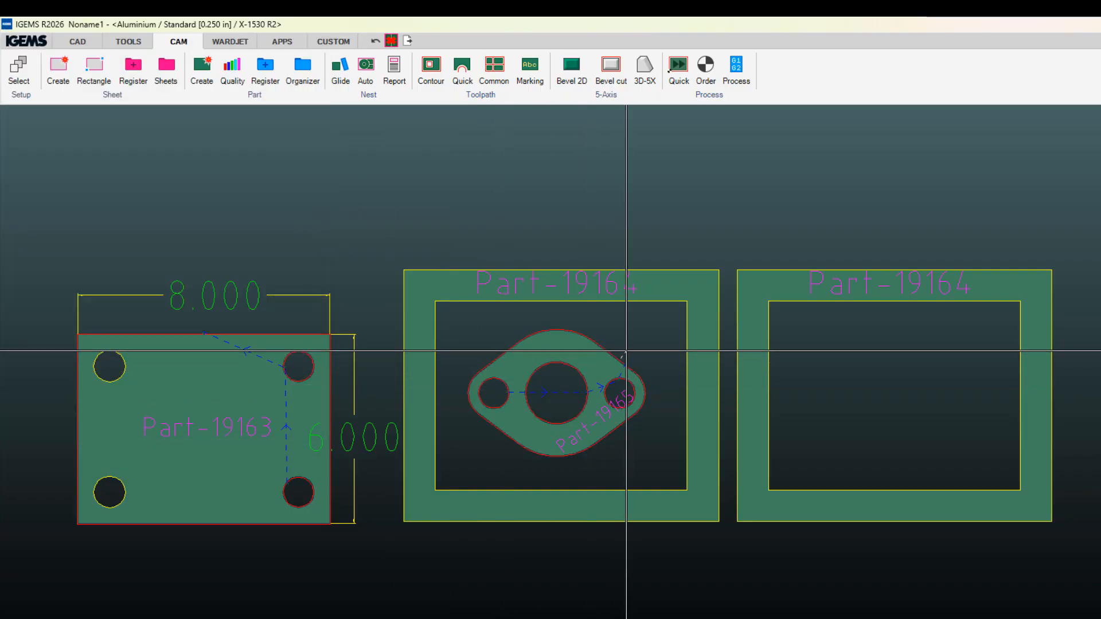
scroll(628, 355, up, 7)
scroll(628, 352, down, 3)
right_click(637, 358)
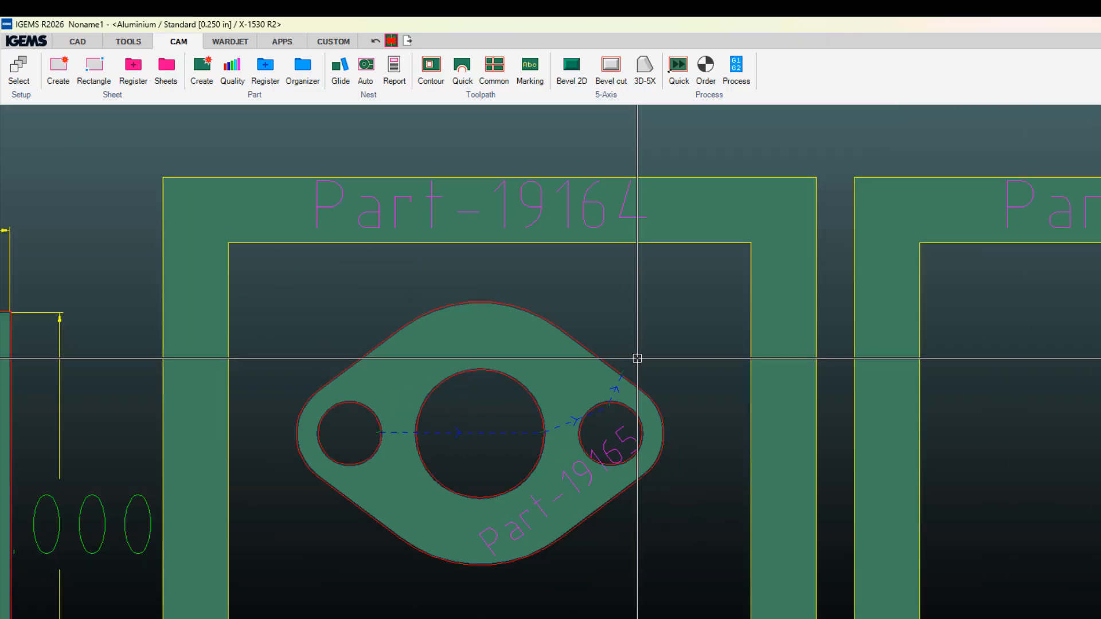
Step: Set the contour handling to Add new and replace existing, and apply multi contours to all the parts
click(57, 261)
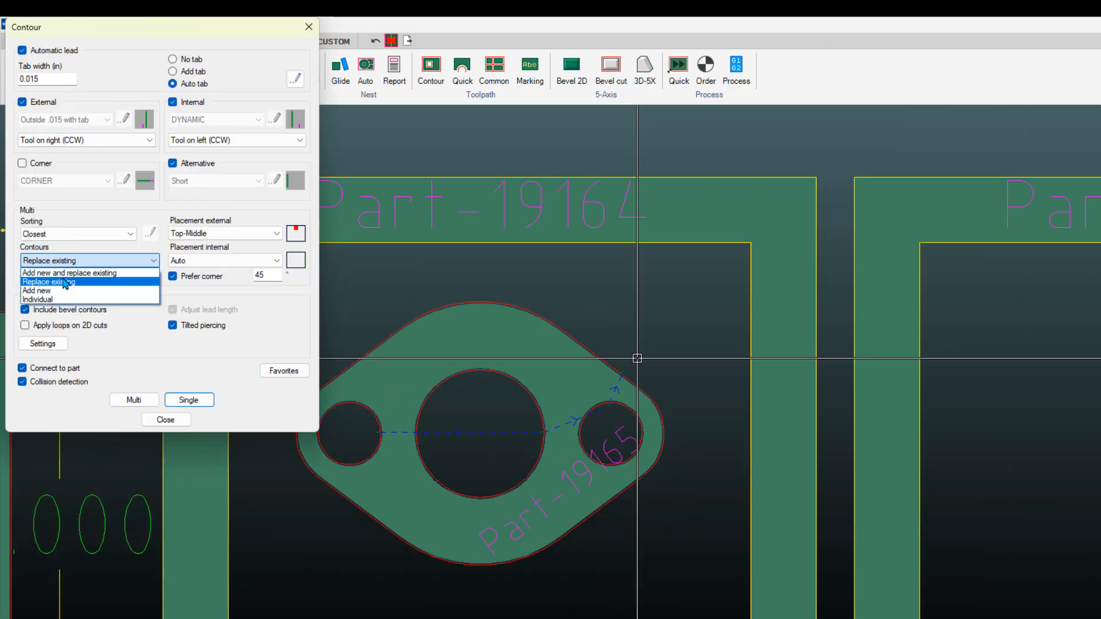
click(48, 273)
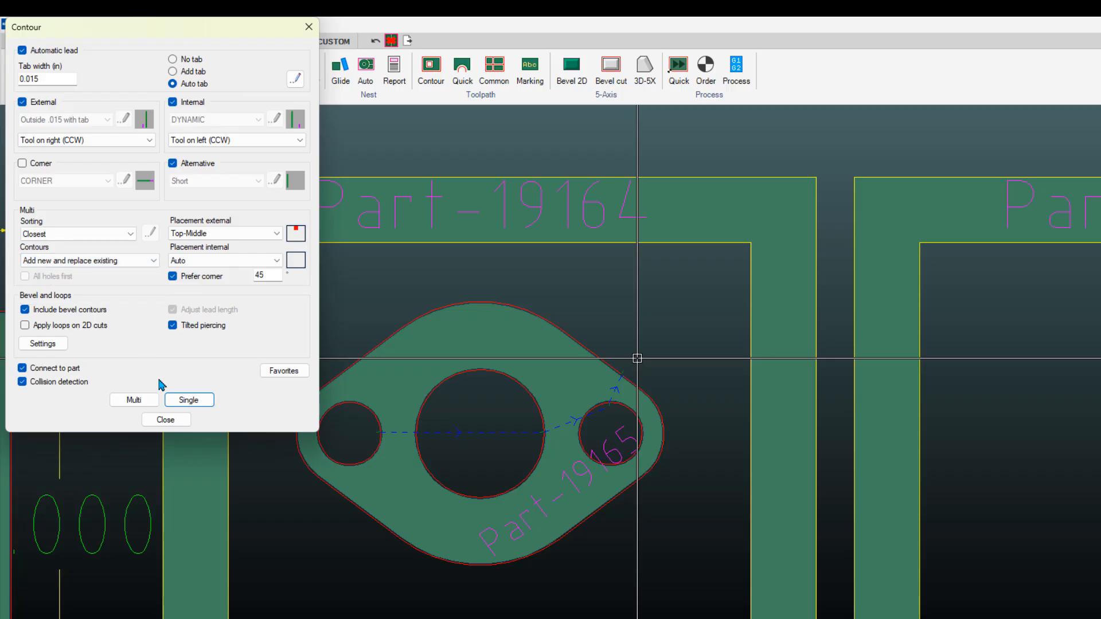
click(138, 400)
scroll(218, 355, down, 3)
drag(178, 240, 817, 544)
right_click(816, 545)
middle_drag(253, 602, 570, 544)
scroll(652, 269, up, 5)
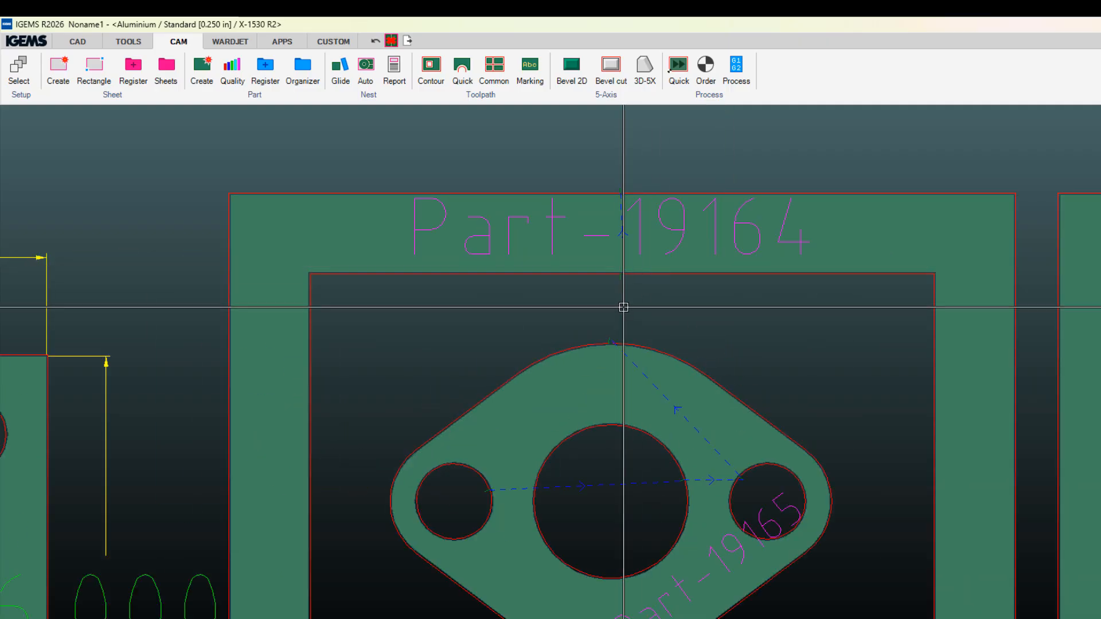
scroll(622, 308, down, 4)
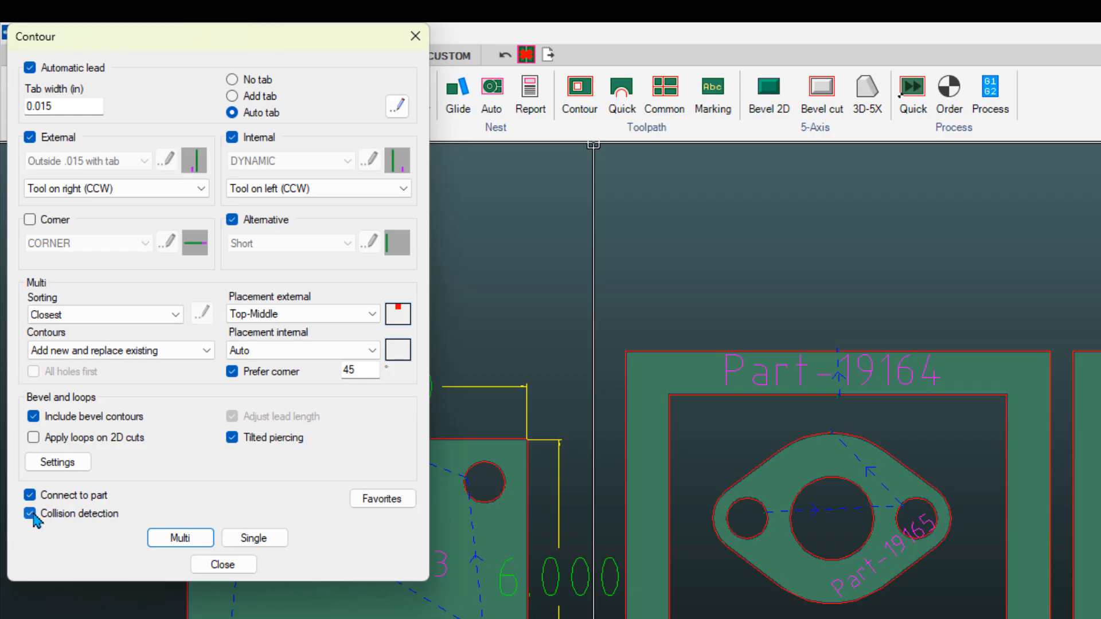
click(216, 565)
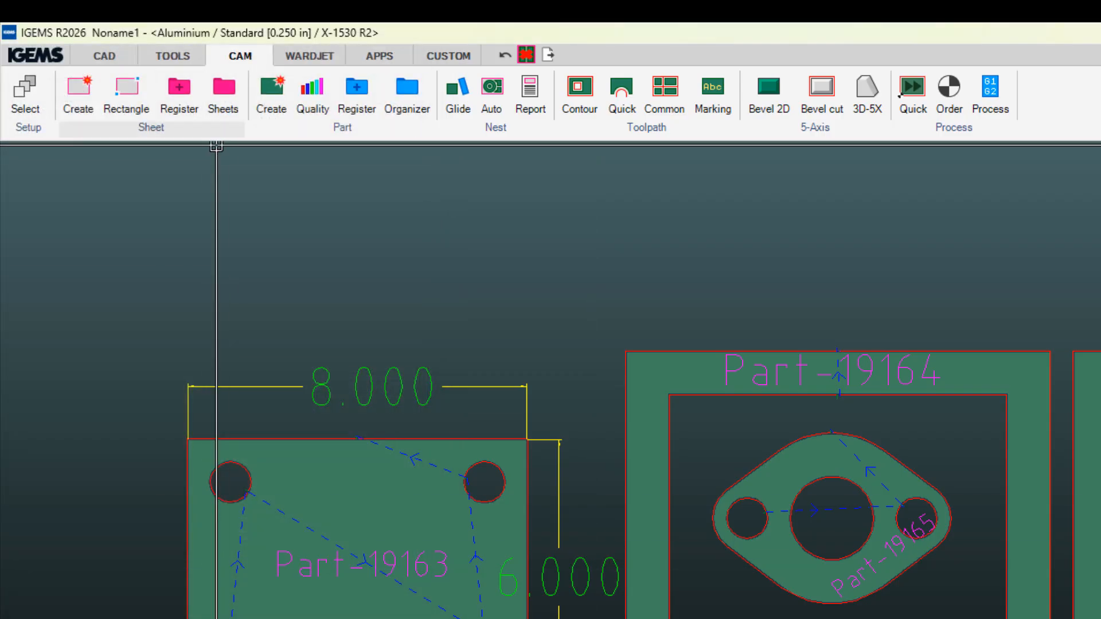
Step: Draw a 1 by 1 inch square in the empty area left of the four-hole plate
click(106, 56)
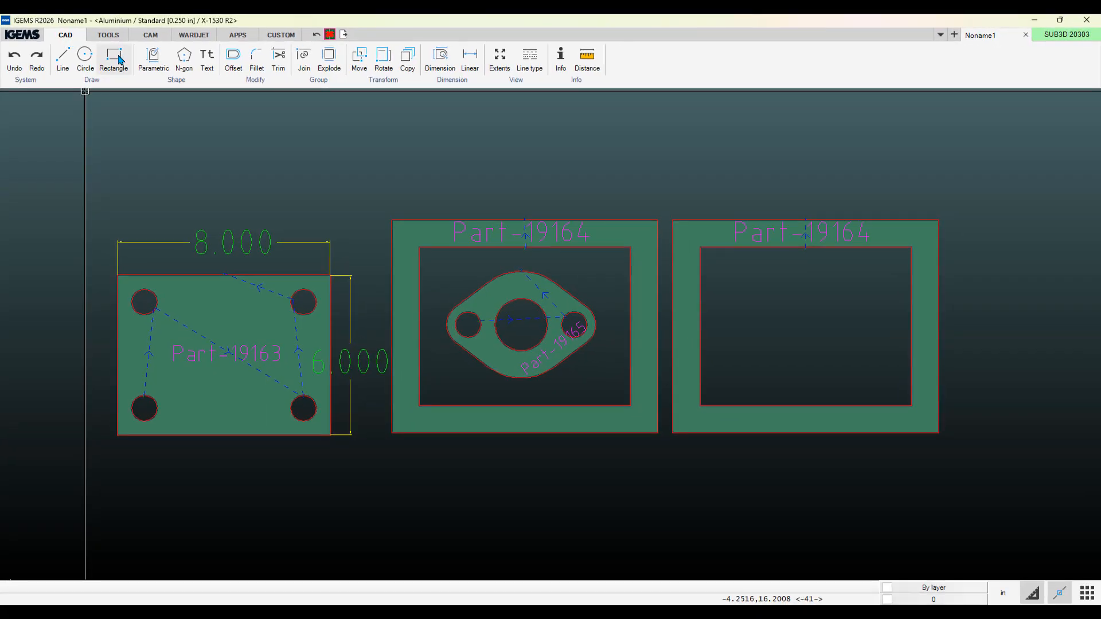
click(114, 55)
middle_drag(26, 420, 203, 425)
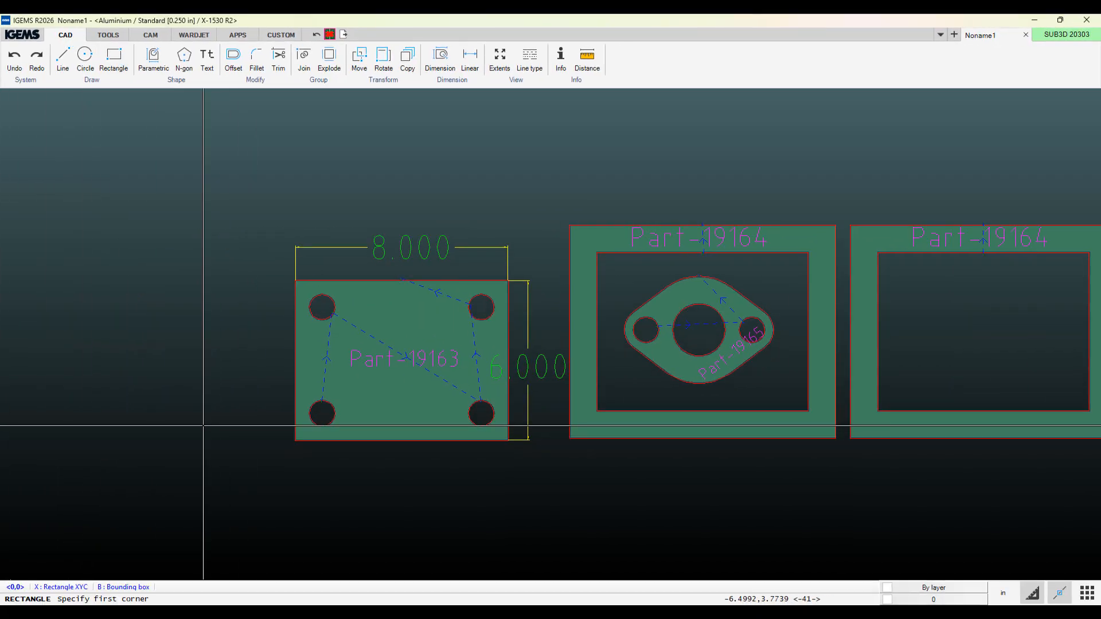
click(183, 441)
text(1.1)
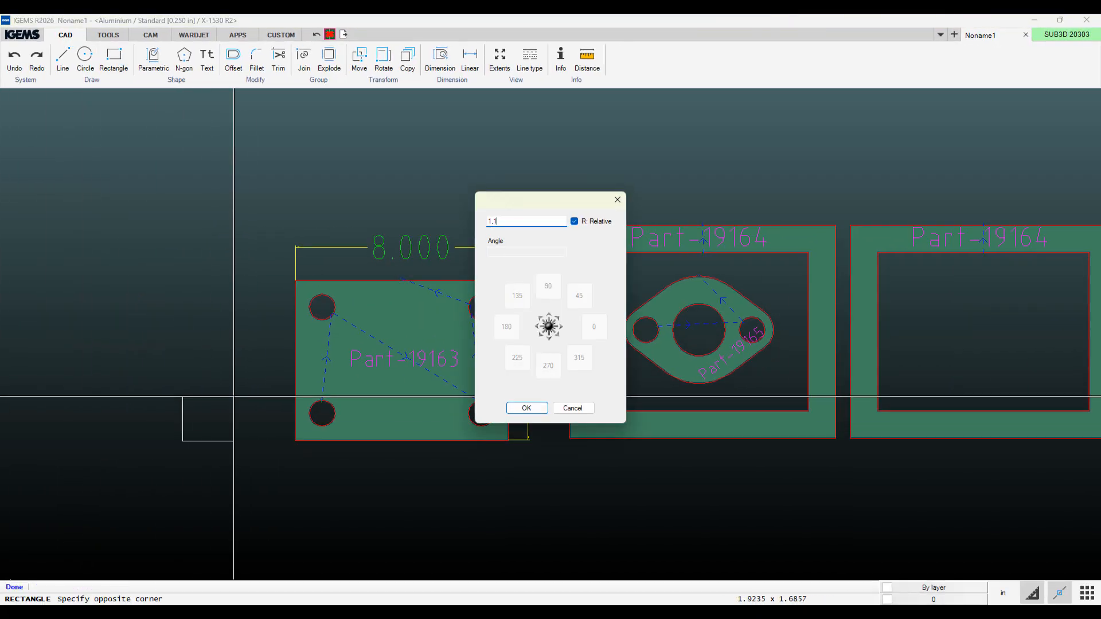
key(Return)
Step: Add a 0.060 in diameter circle at the centroid of the new square
scroll(183, 471, up, 6)
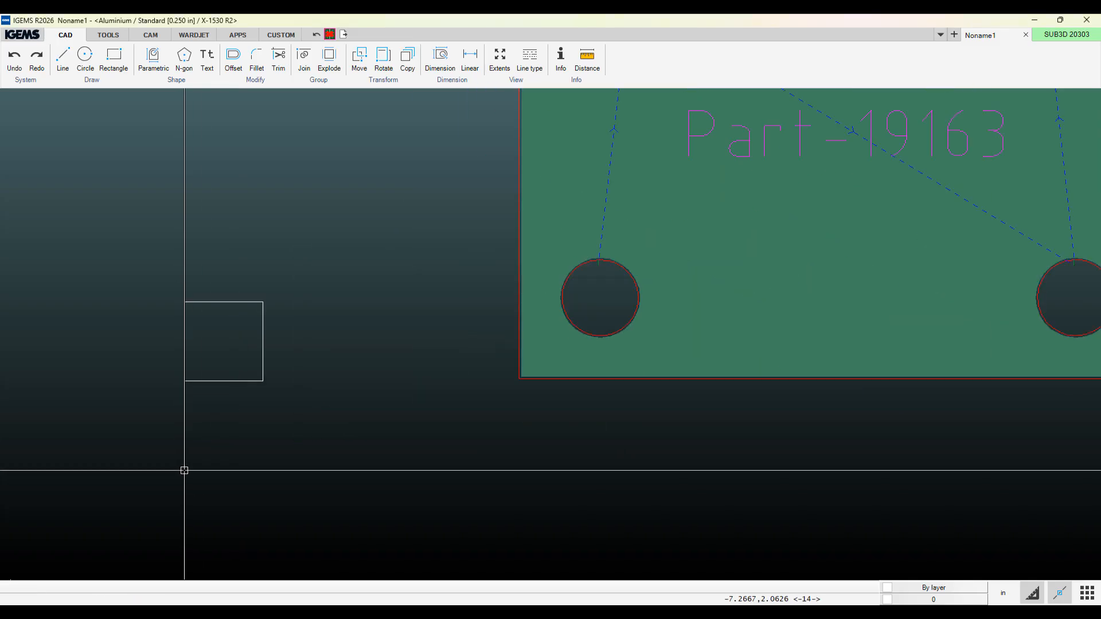
key(c)
right_click(262, 447)
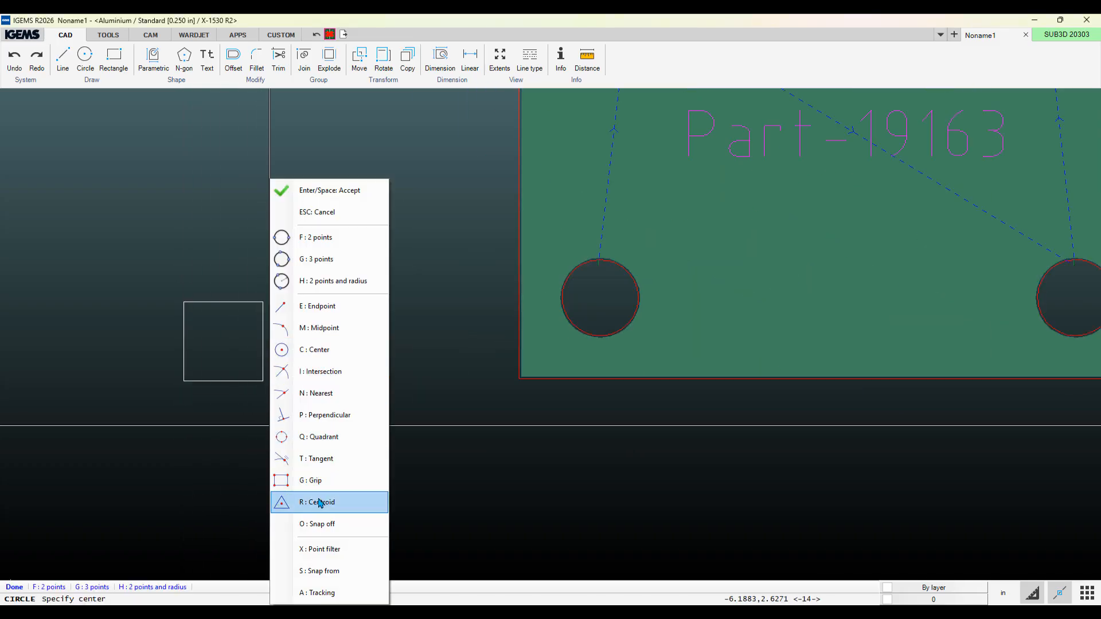
click(285, 503)
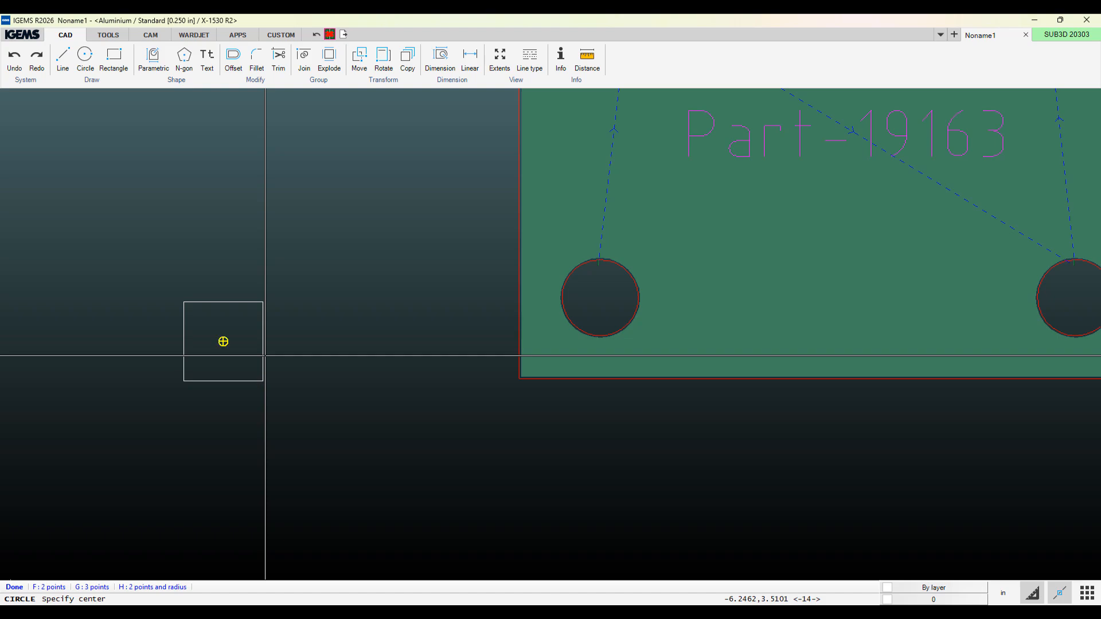
click(265, 355)
scroll(246, 353, up, 3)
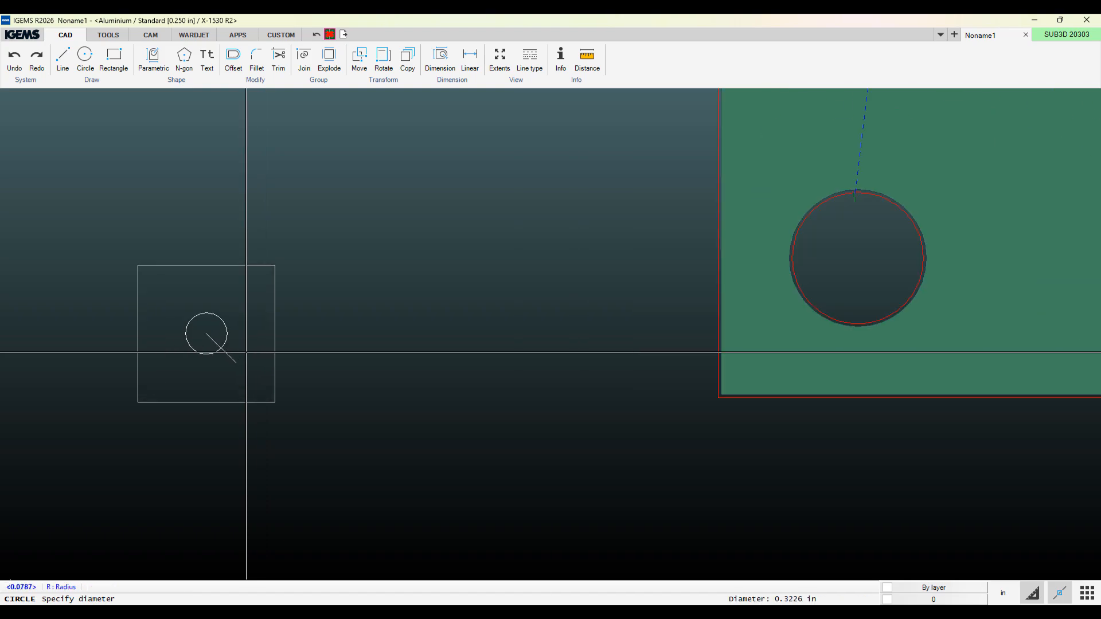
text(.060)
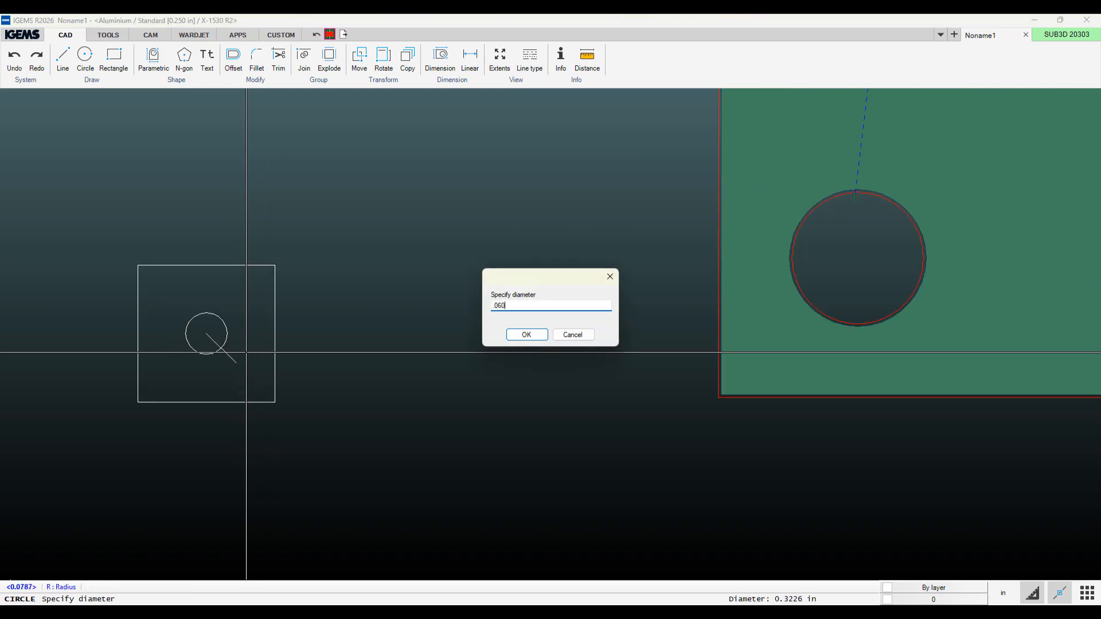
key(Return)
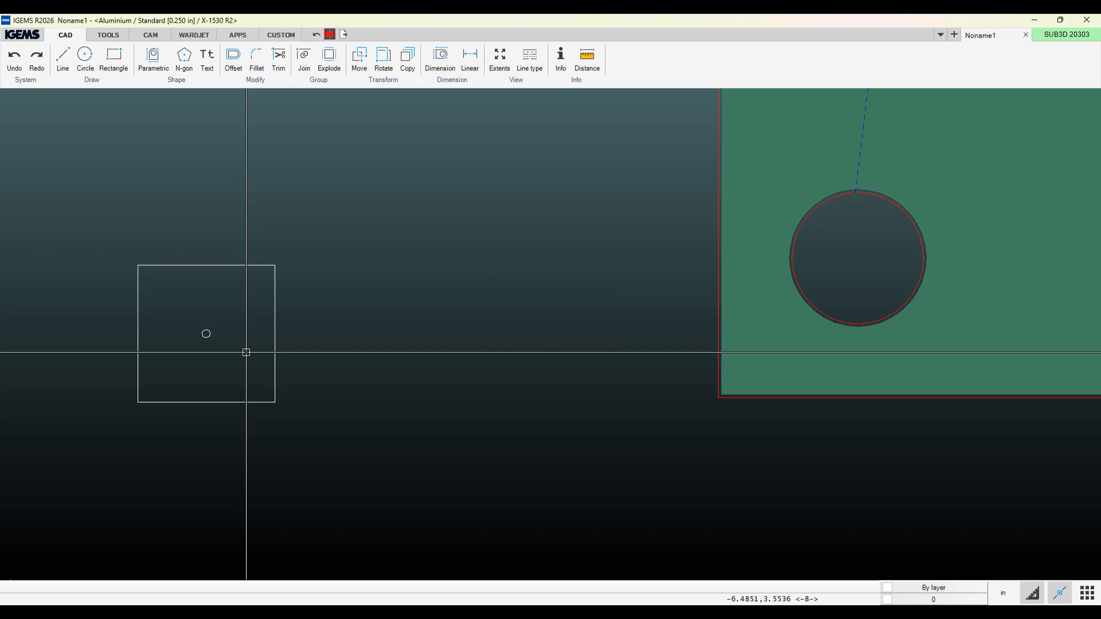
Step: Create a part from the square and its small circle, and apply multi contours to it
click(151, 35)
click(170, 63)
drag(96, 221, 351, 452)
key(Return)
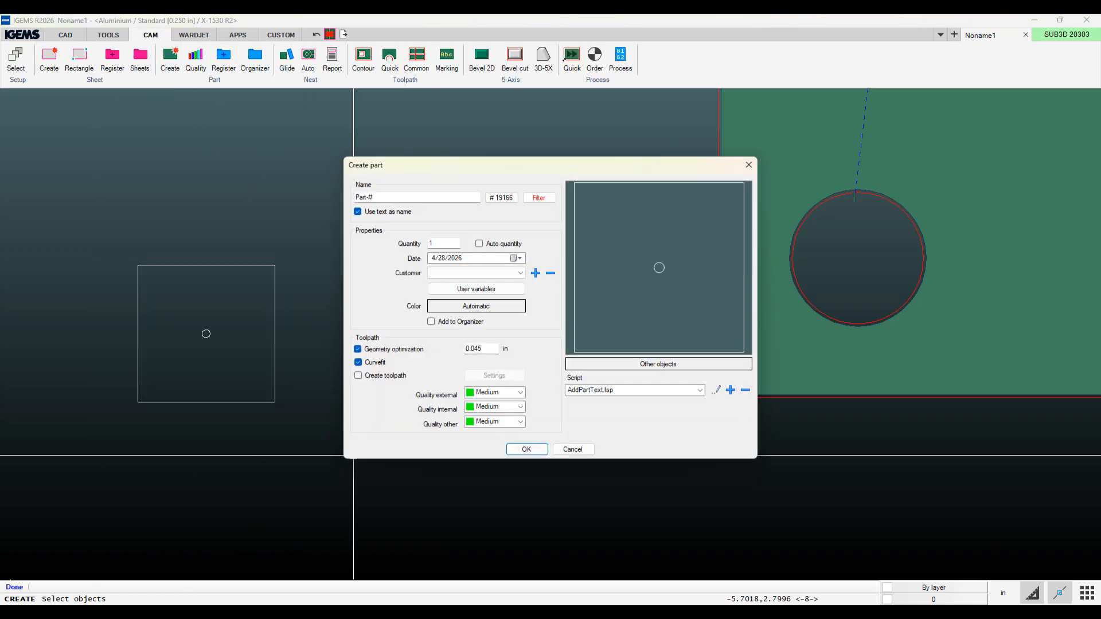
click(526, 449)
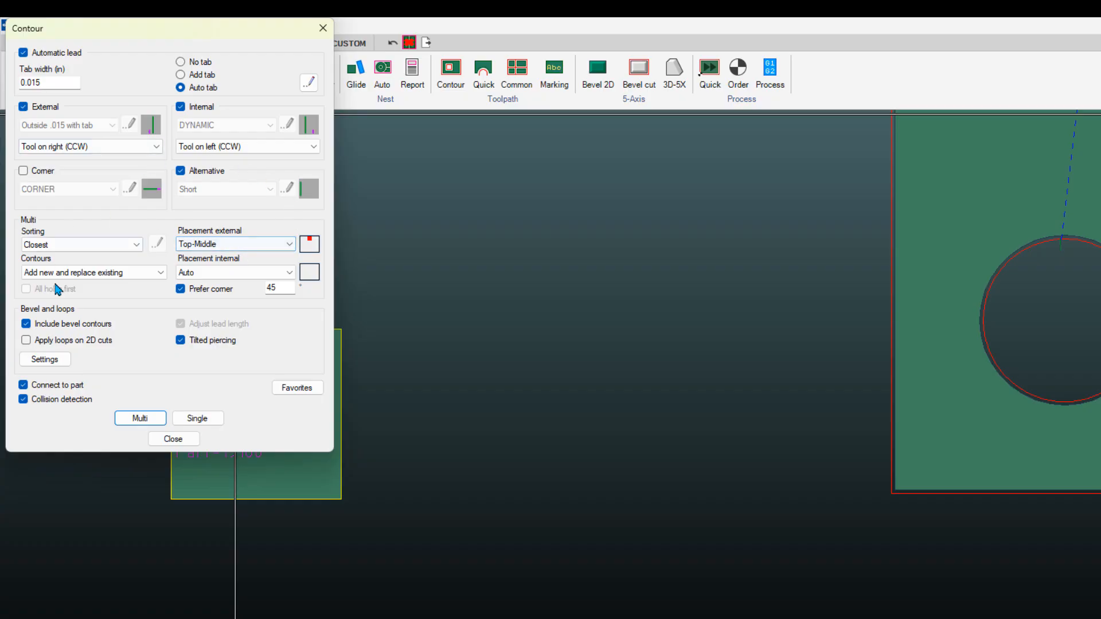
click(139, 419)
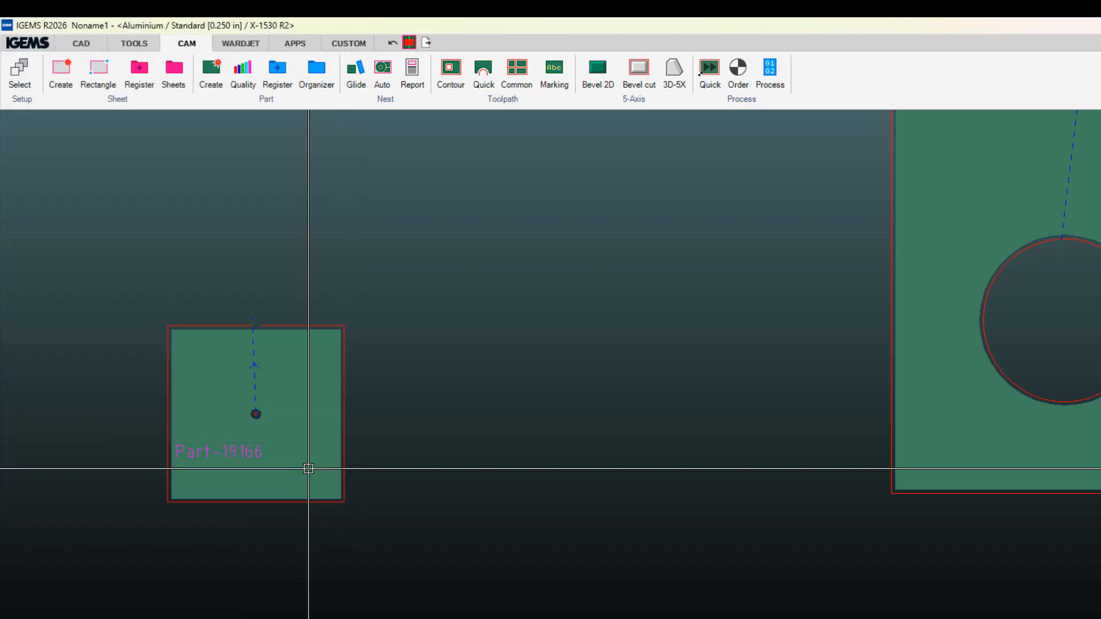
Step: Examine the lead values and lead geometry of the small hole's internal toolpath
scroll(241, 433, up, 3)
scroll(327, 371, up, 5)
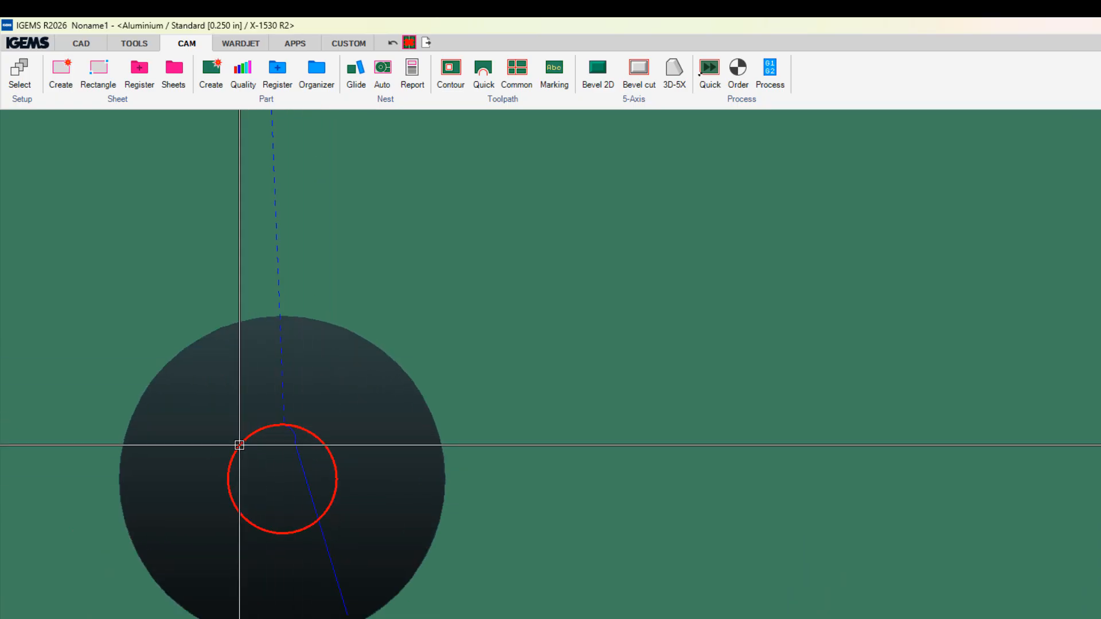
right_click(301, 471)
click(315, 481)
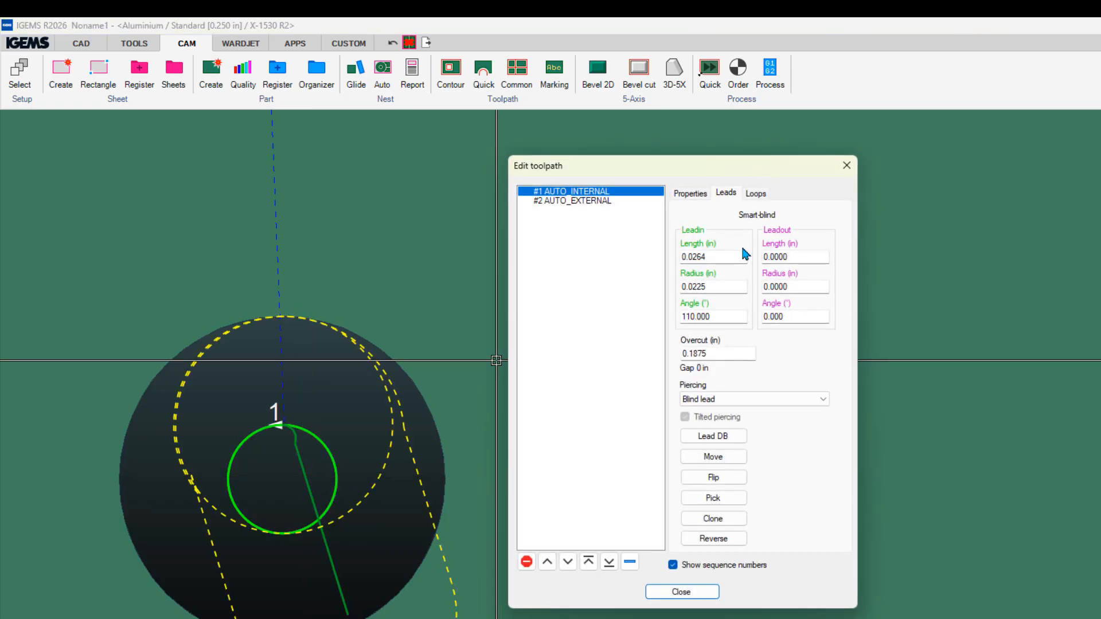
click(683, 591)
scroll(573, 516, down, 3)
scroll(570, 512, up, 2)
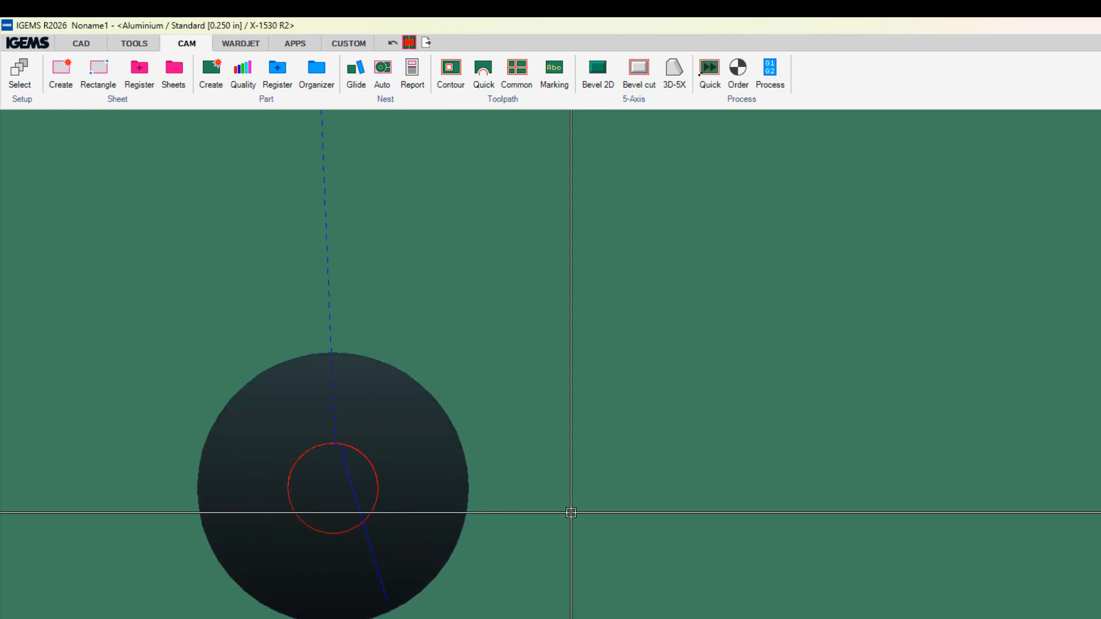
scroll(571, 512, down, 4)
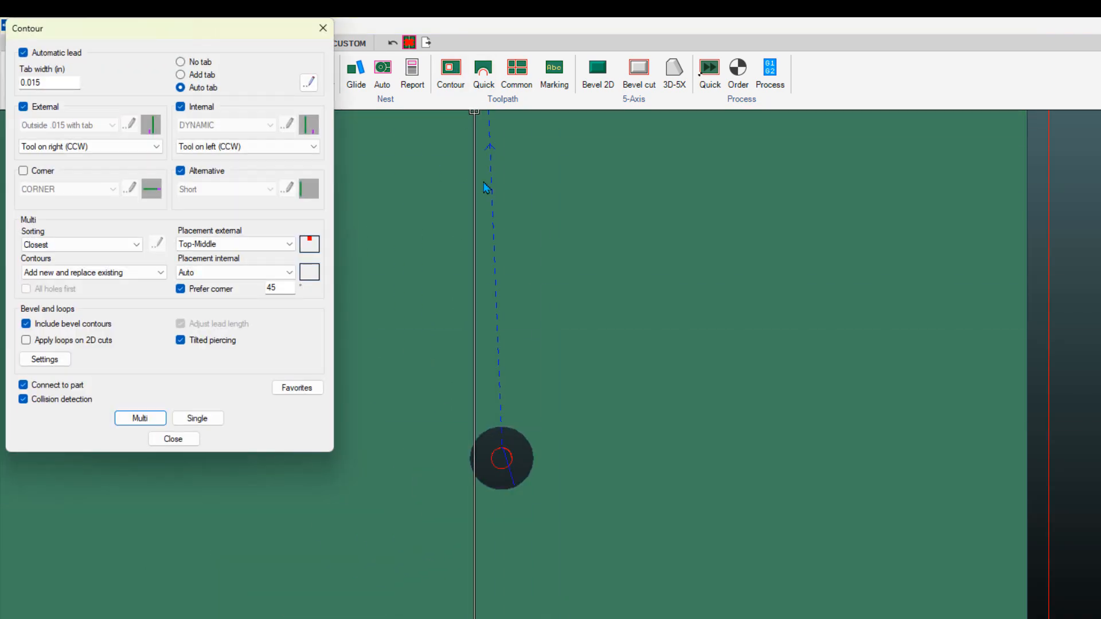
Step: Turn off Automatic lead and adjust the lead-in length of the Short alternative lead, trying 0.045 in
click(43, 57)
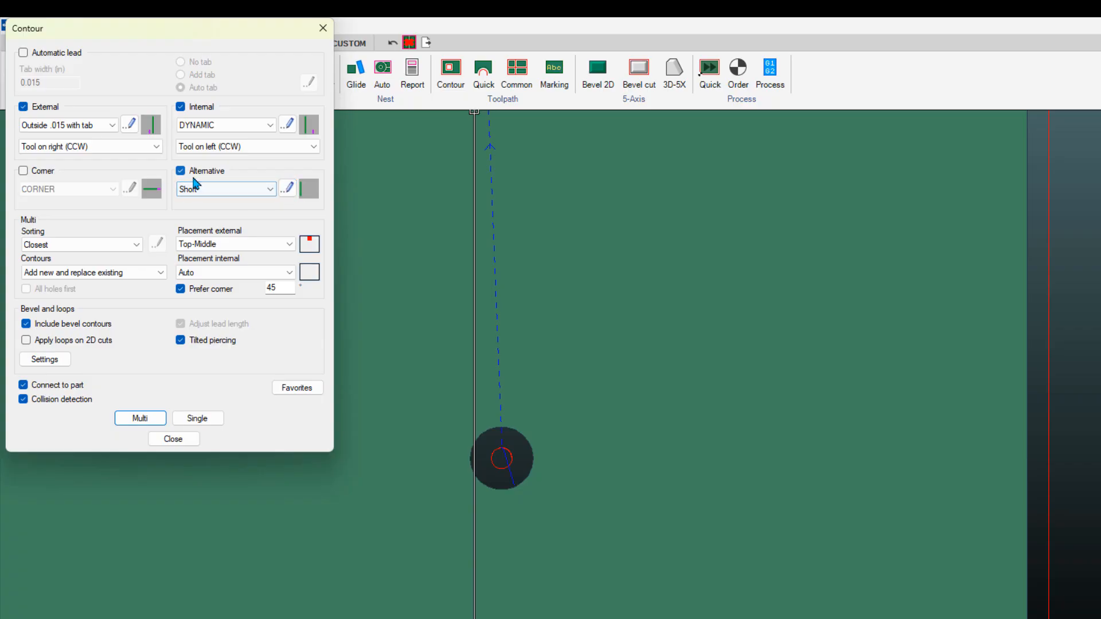
click(287, 194)
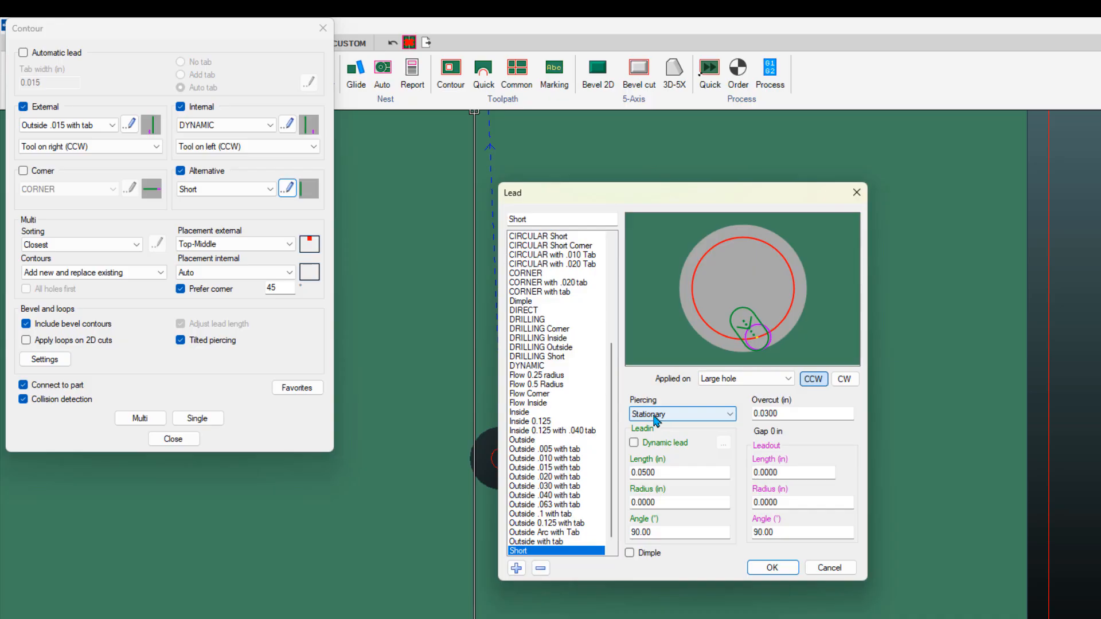
click(665, 473)
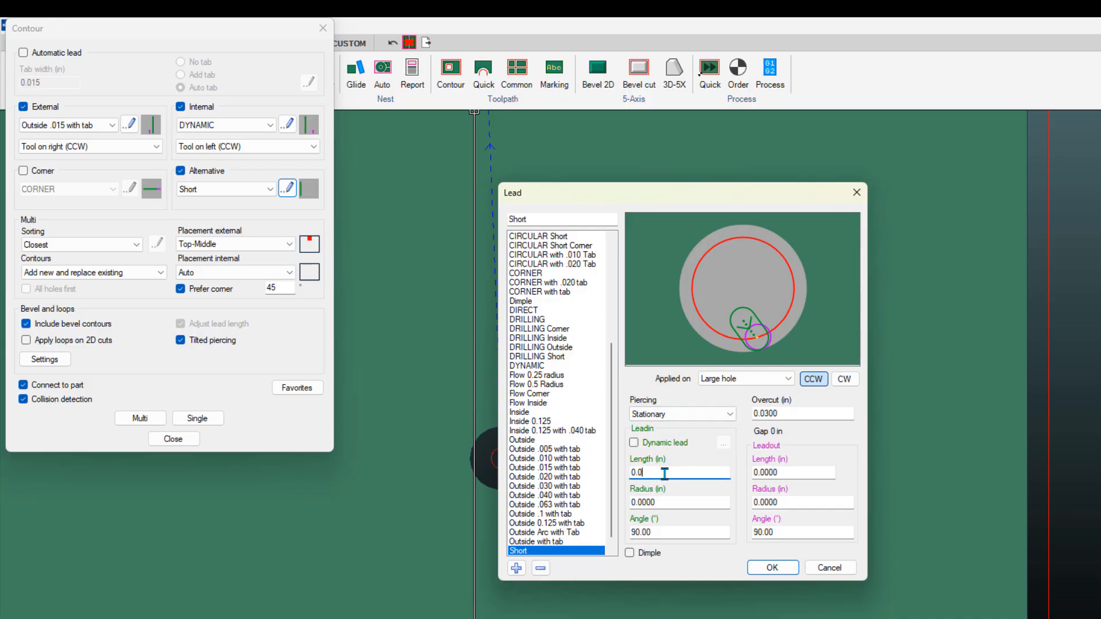
click(668, 502)
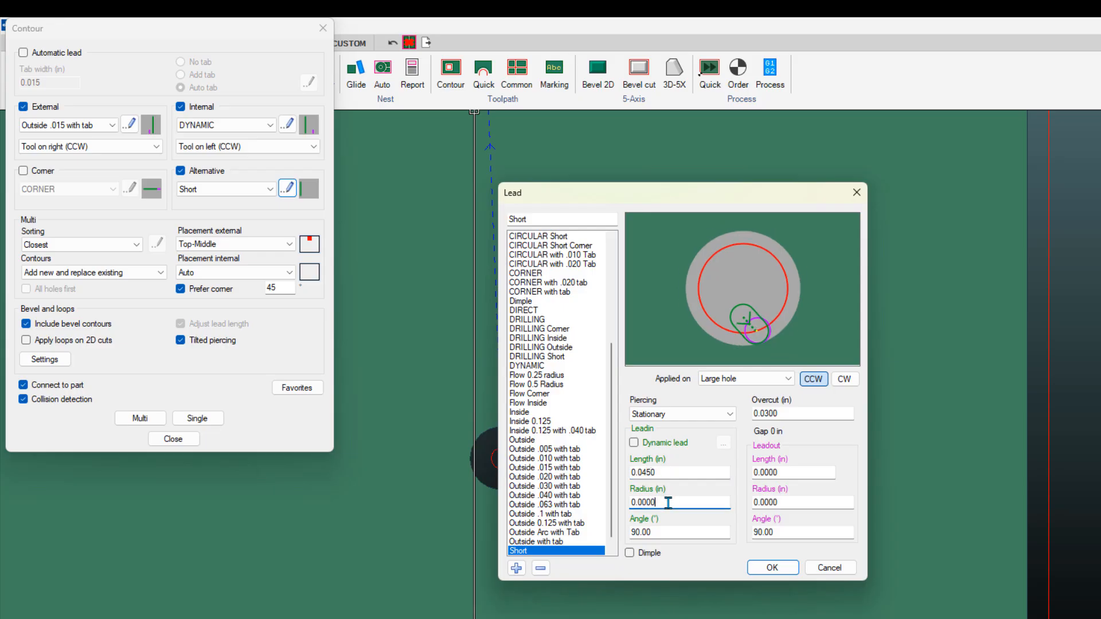
click(679, 474)
click(679, 502)
click(682, 473)
key(Tab)
click(772, 567)
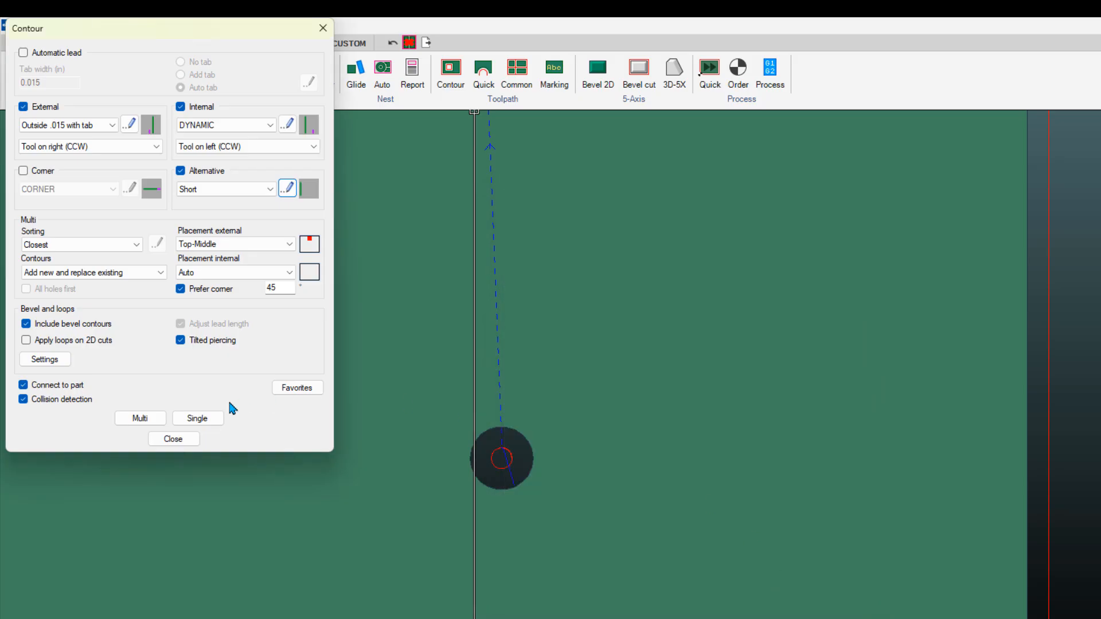
Step: Try to add a single contour to the small hole with the DYNAMIC internal lead and Short alternative
click(198, 418)
scroll(462, 460, up, 3)
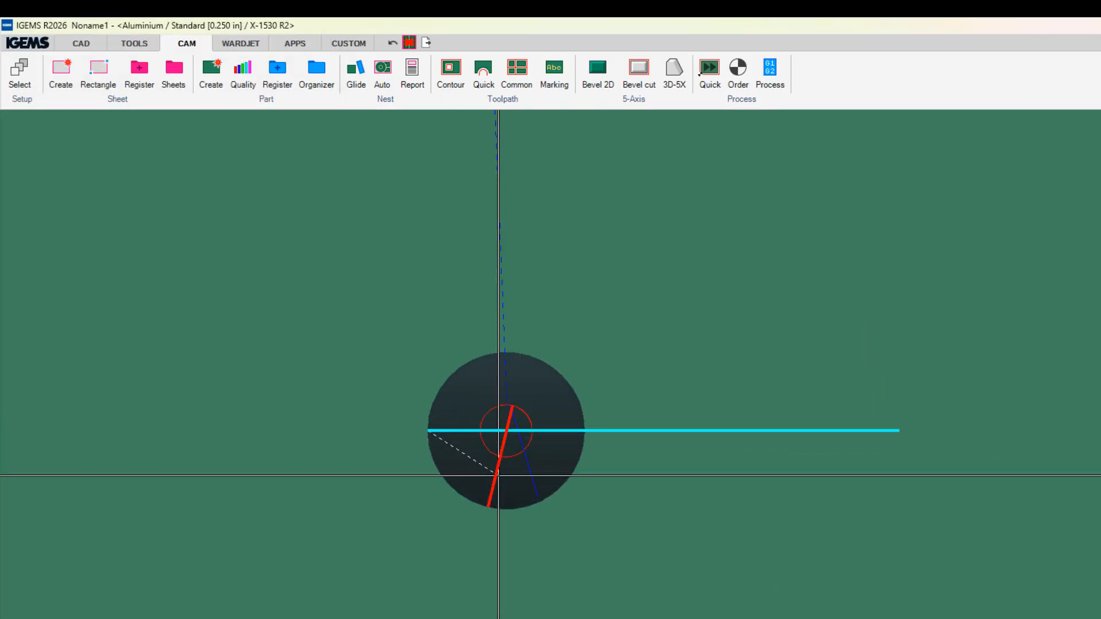
click(310, 498)
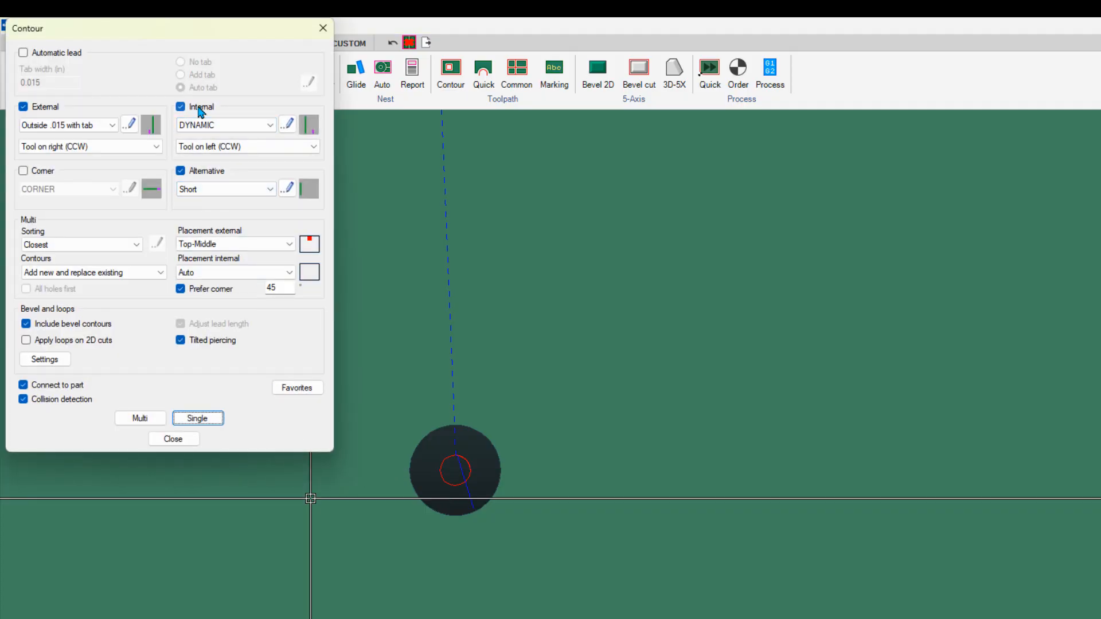
Step: Turn off the Internal lead and try to add a single contour to the inside of the small hole
click(201, 111)
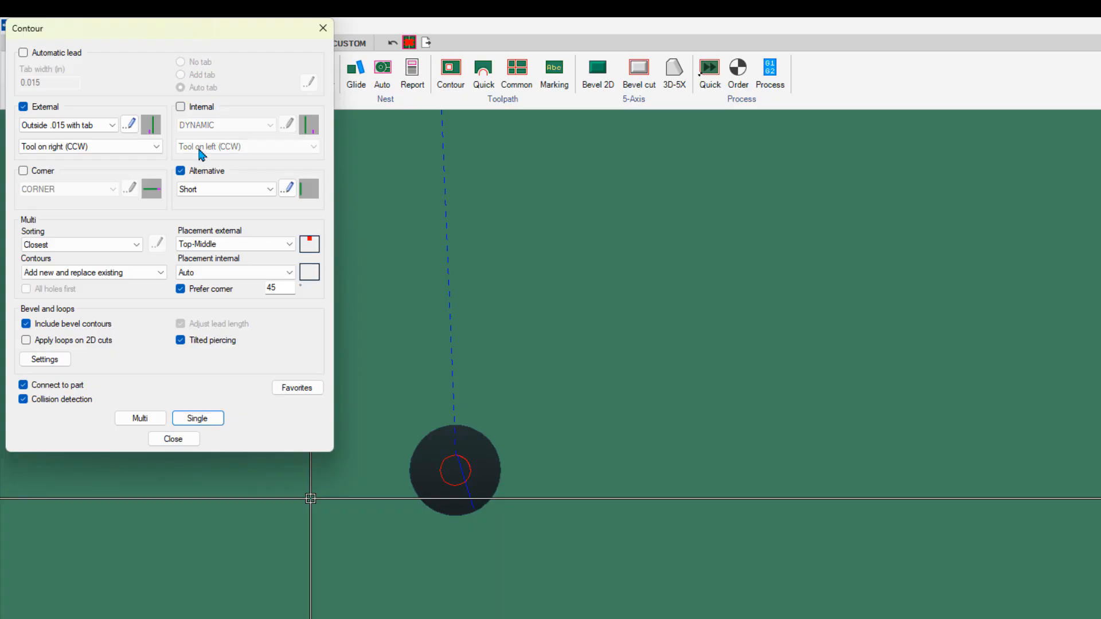
click(205, 419)
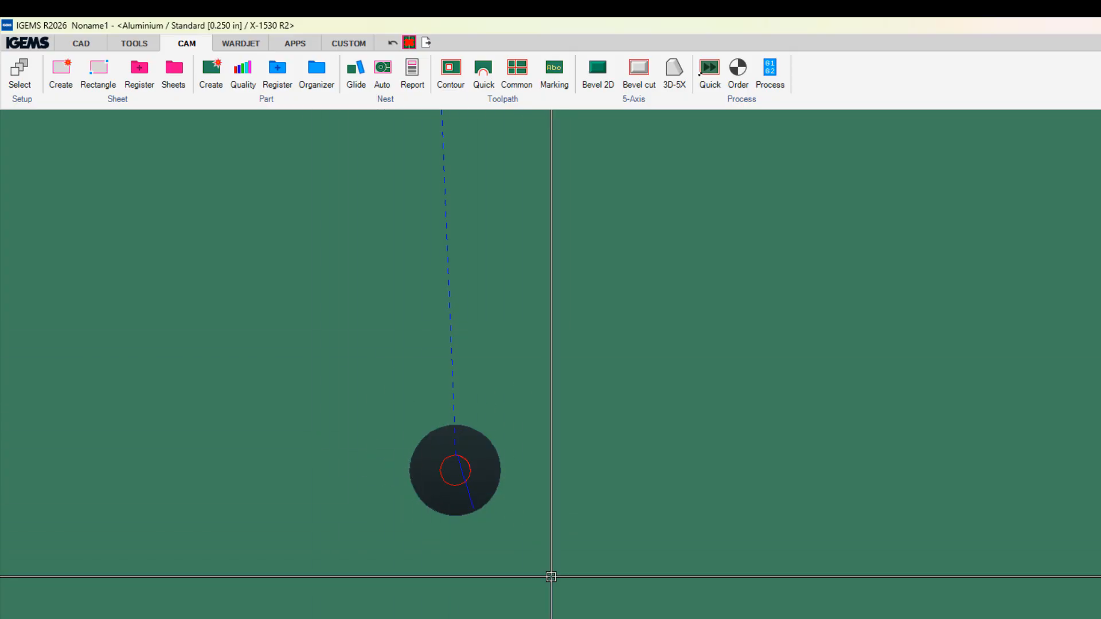
scroll(566, 403, down, 2)
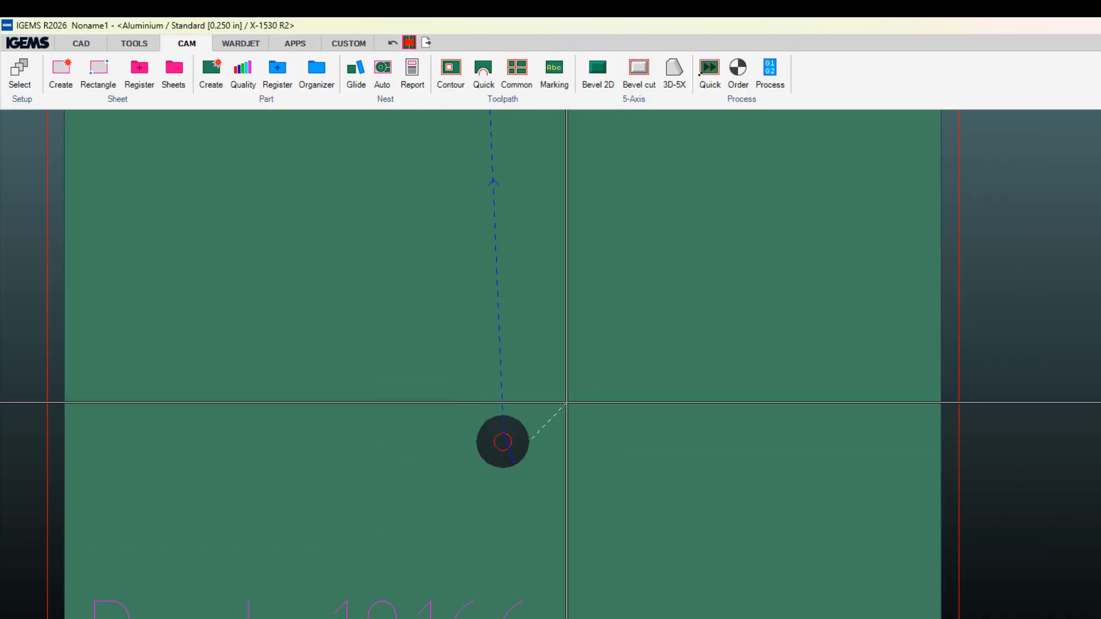
right_click(566, 402)
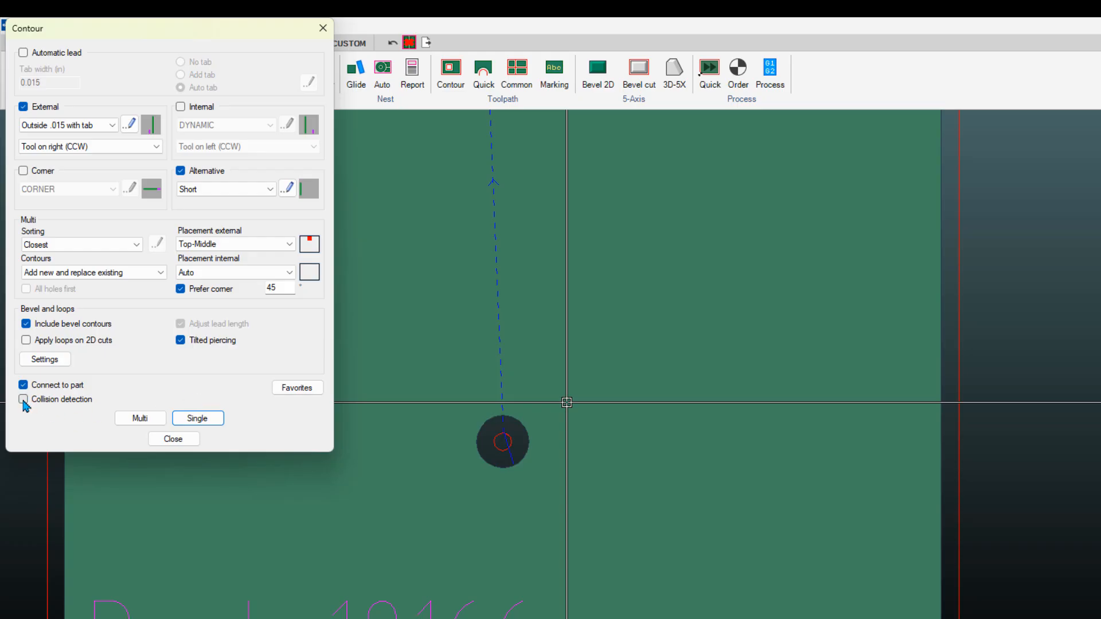
Step: Turn off Collision detection and add a single contour to the small hole
click(204, 420)
scroll(550, 430, up, 3)
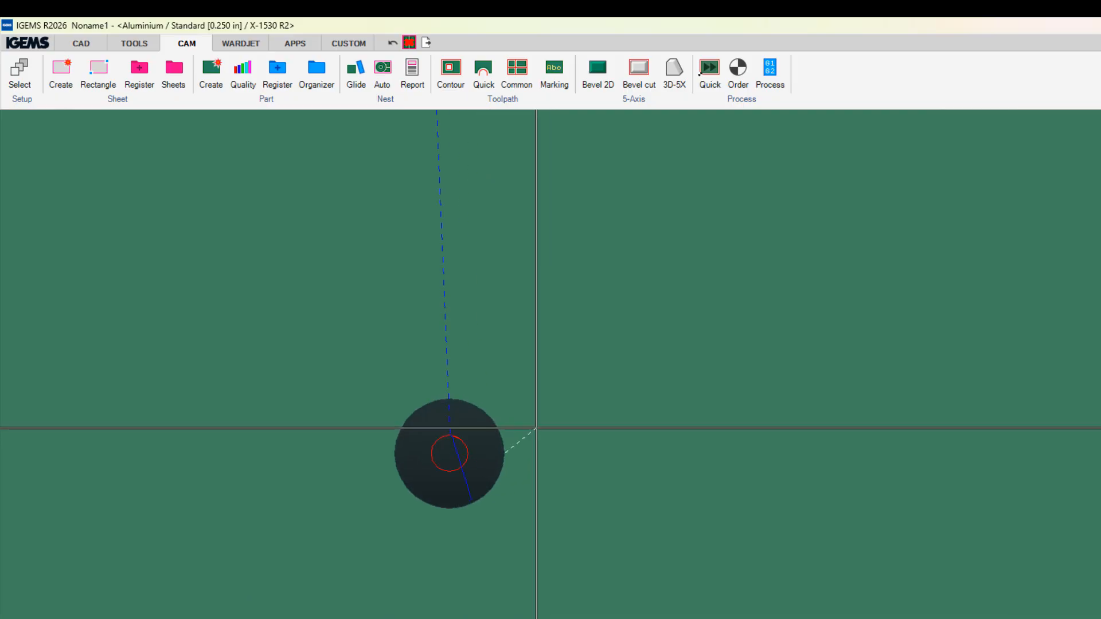
scroll(526, 437, up, 2)
scroll(499, 462, down, 3)
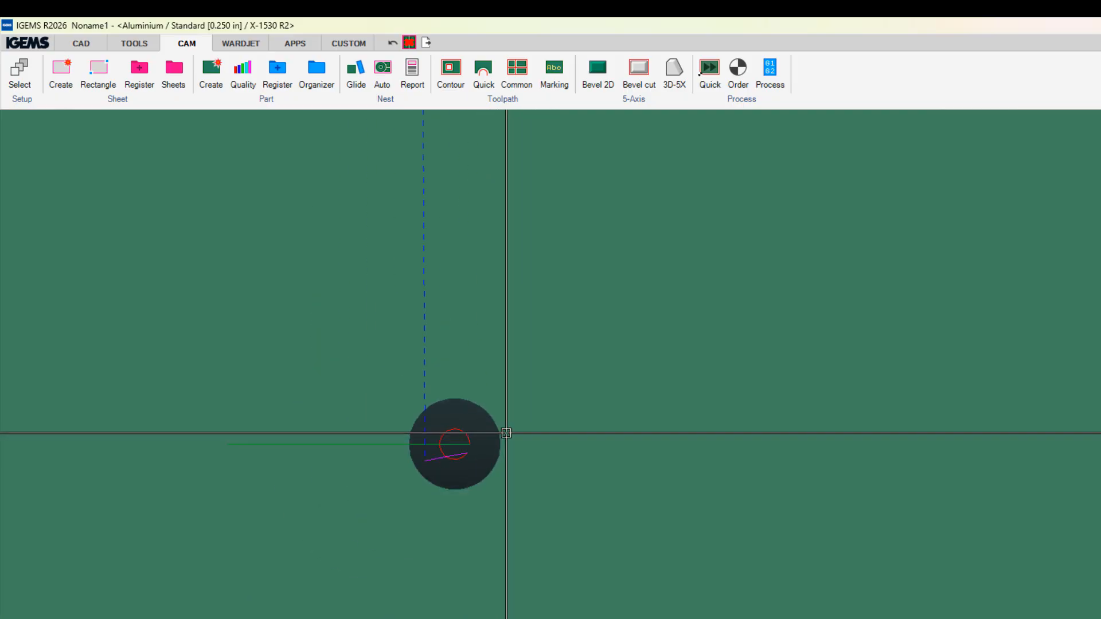
right_click(506, 433)
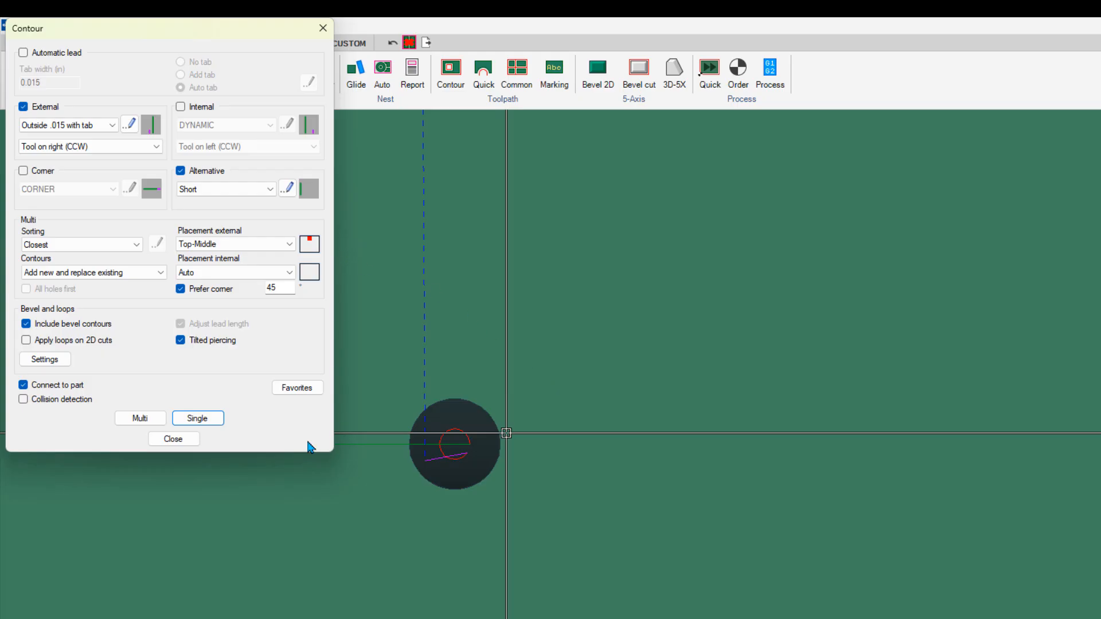
click(173, 439)
Step: Inspect the small hole's new toolpath through its edit settings
right_click(418, 443)
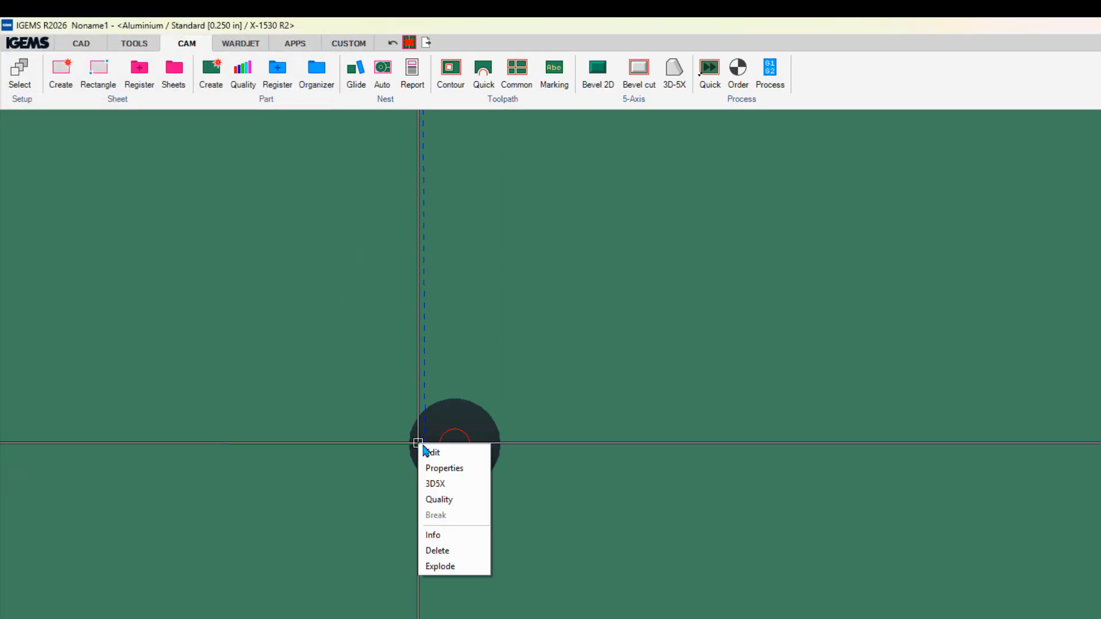
click(431, 452)
click(659, 591)
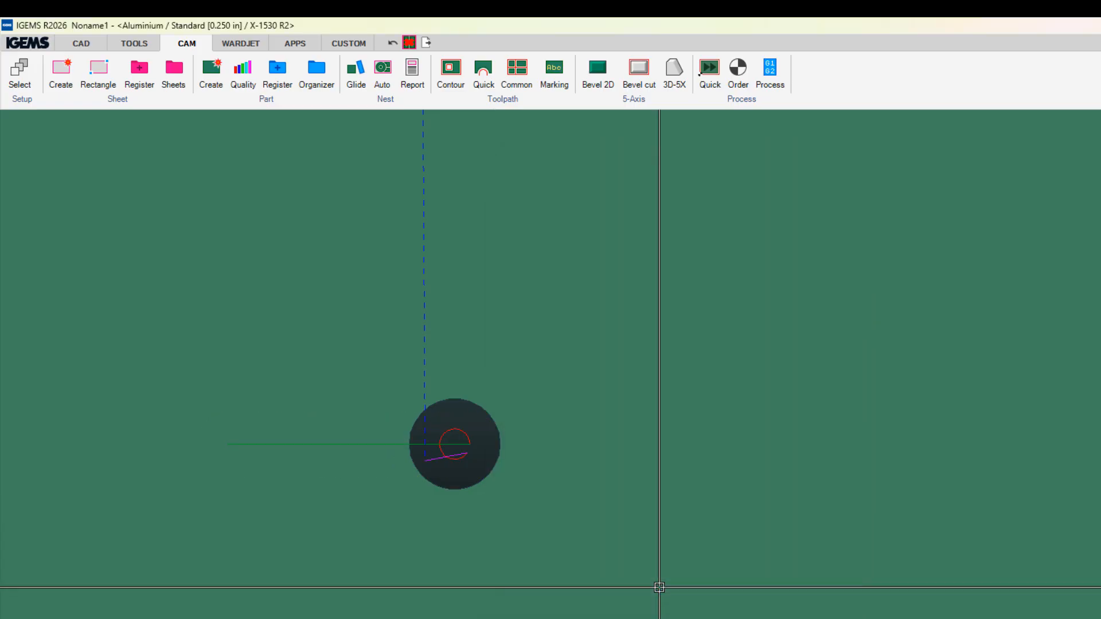
Step: Turn off the External lead, enable an Internal lead set to Short, and try to add a single contour to the small hole
click(449, 76)
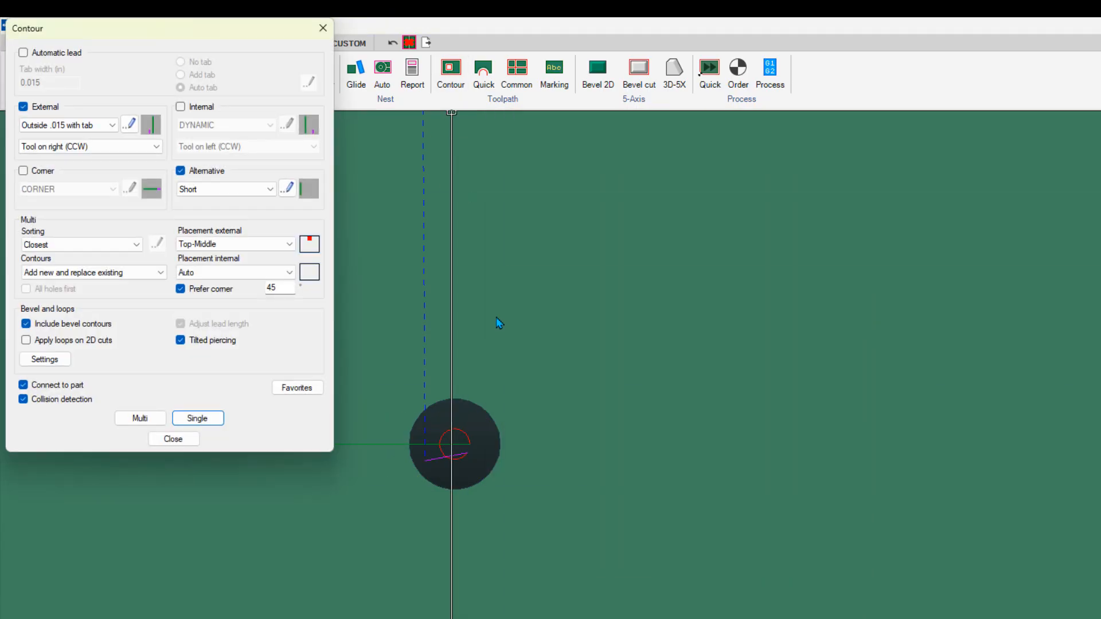
click(42, 107)
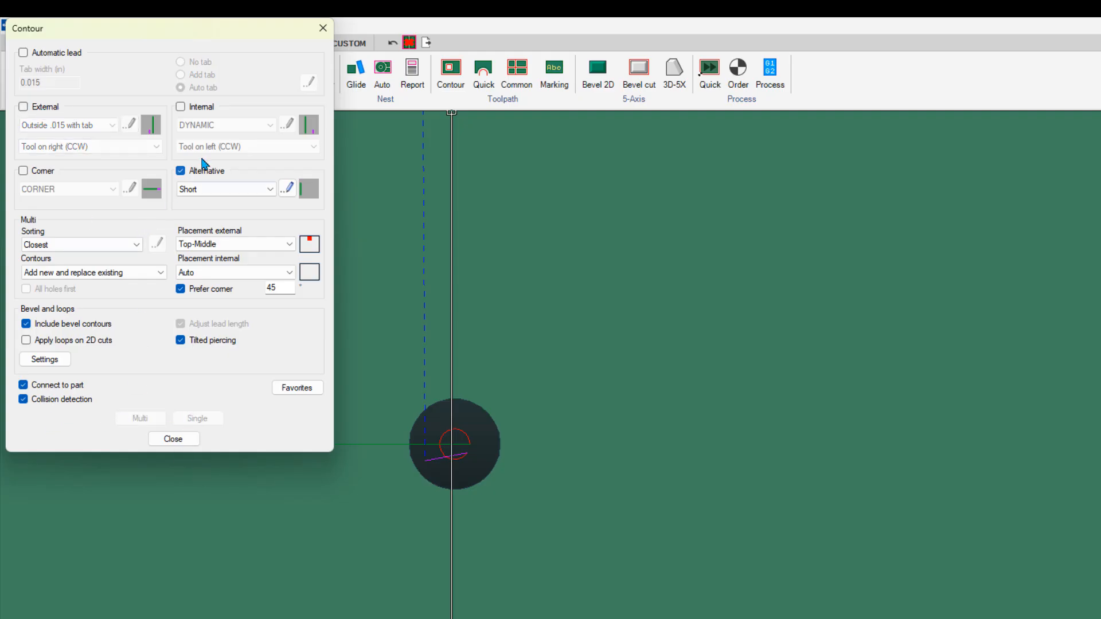
click(181, 106)
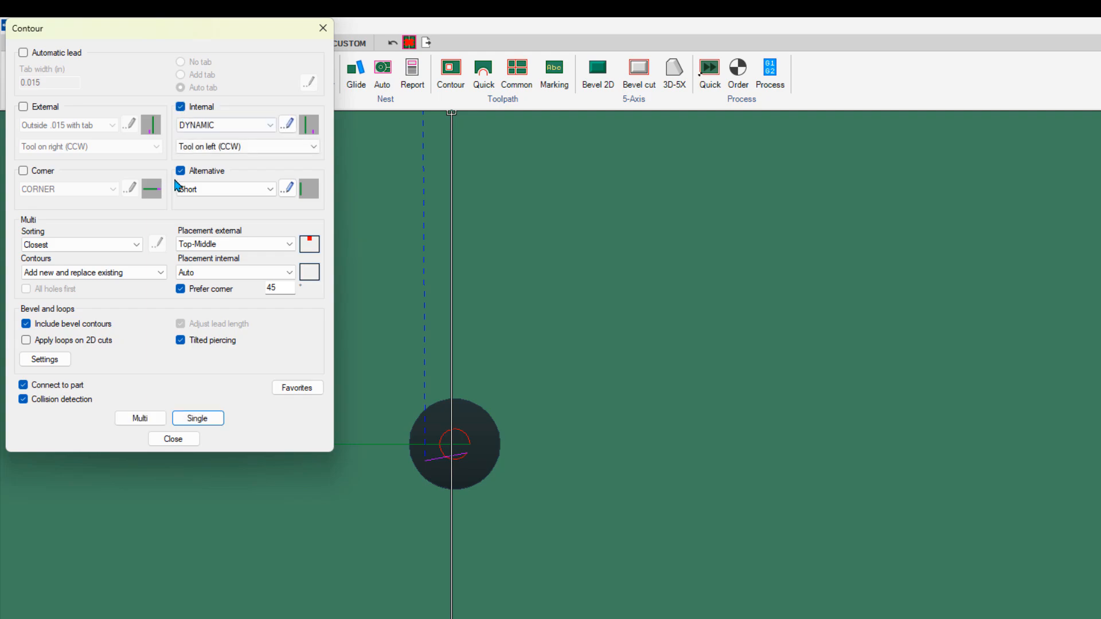
click(208, 125)
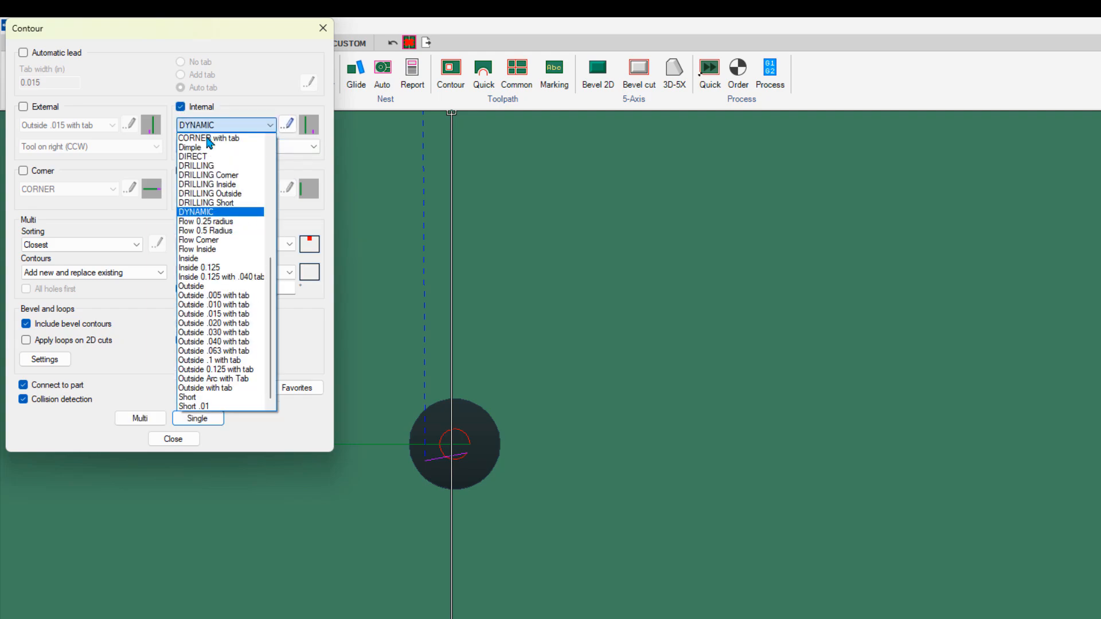
click(210, 397)
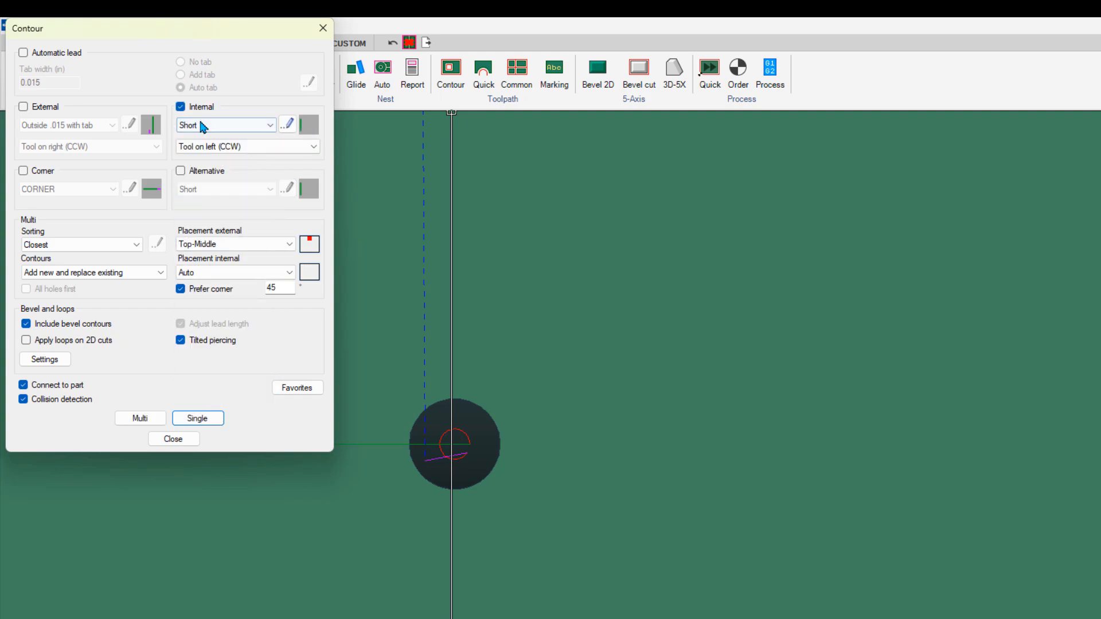
click(207, 419)
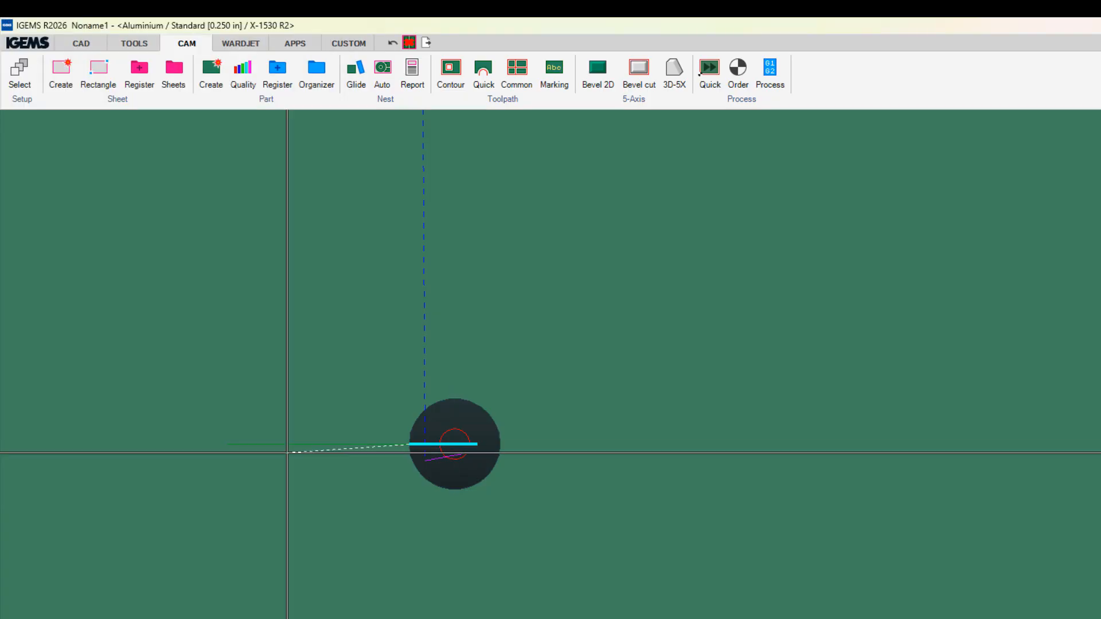
scroll(521, 453, up, 3)
scroll(533, 394, down, 3)
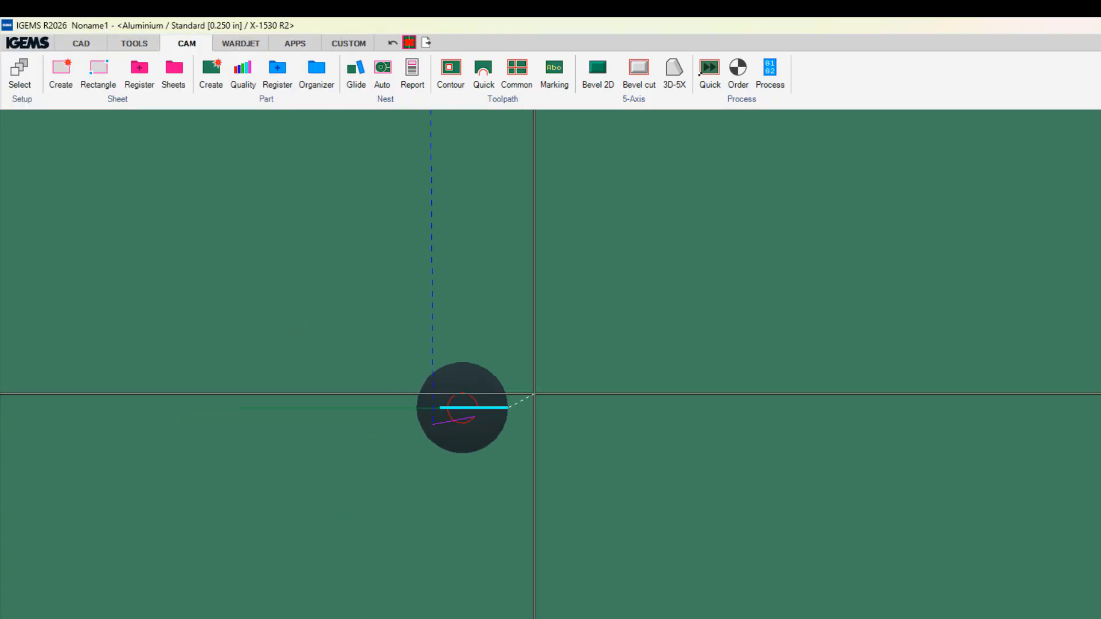
key(Escape)
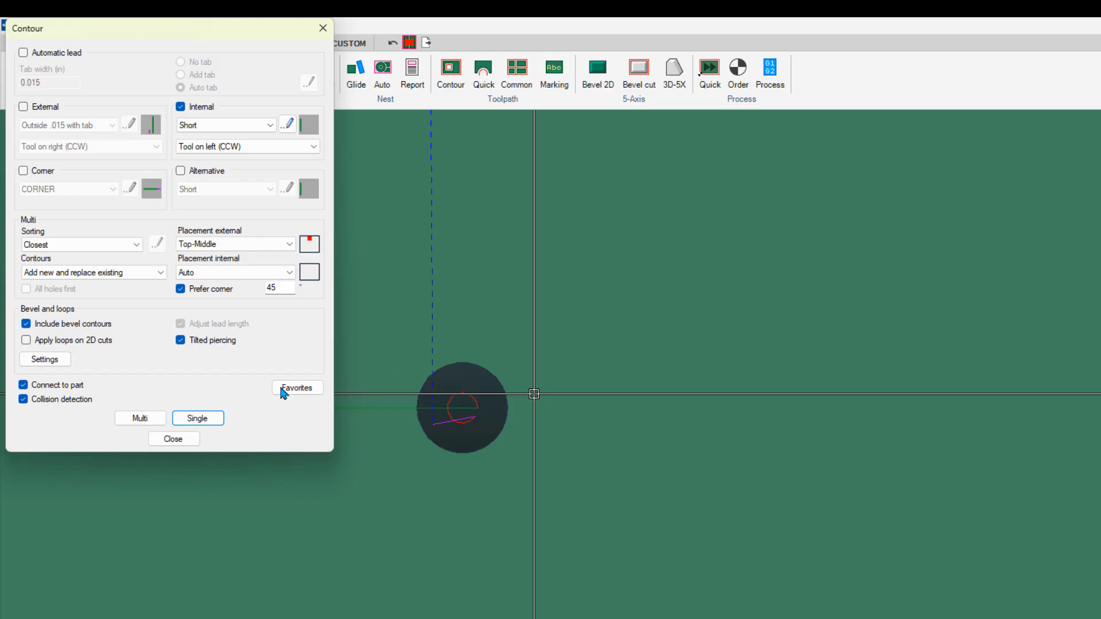
Step: Turn off Collision detection and add a single contour to the small hole with the Short internal lead
click(192, 420)
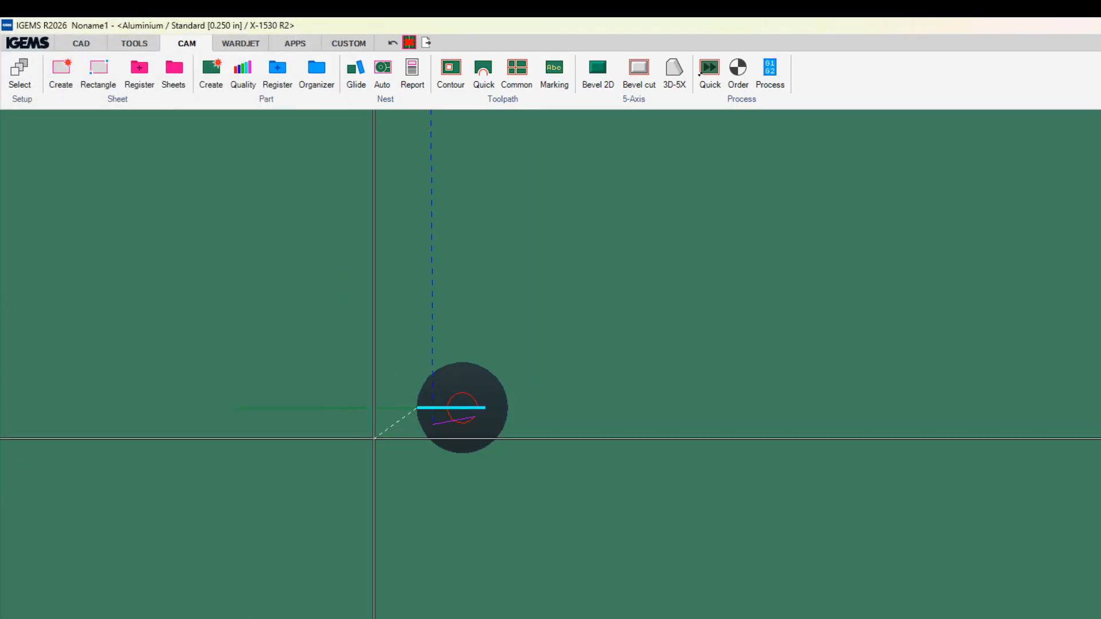
scroll(476, 425, up, 4)
click(634, 342)
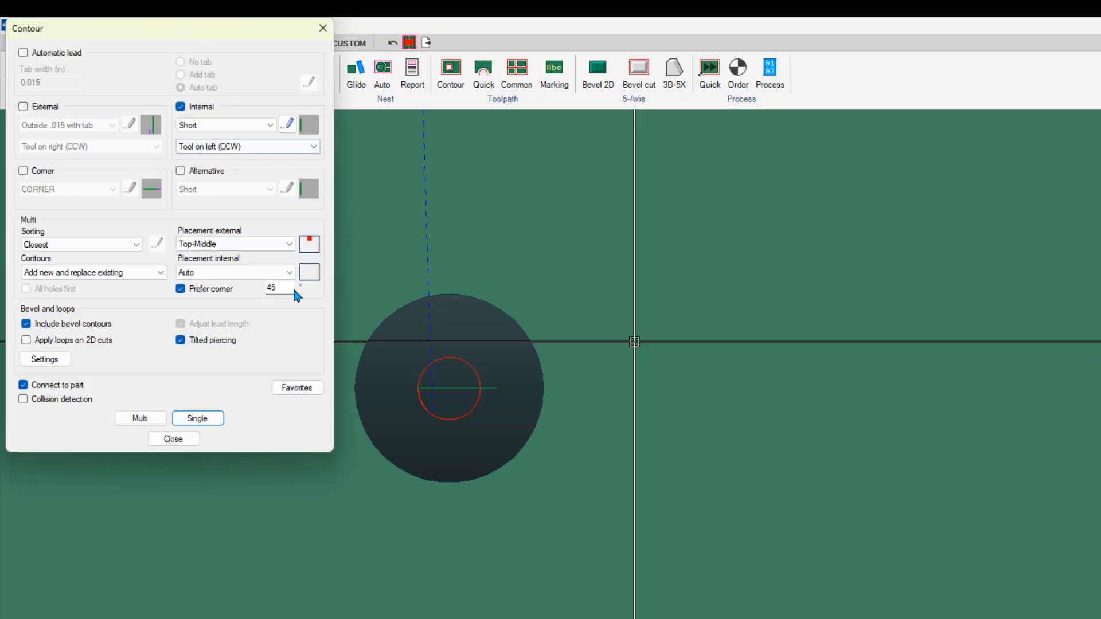
click(174, 439)
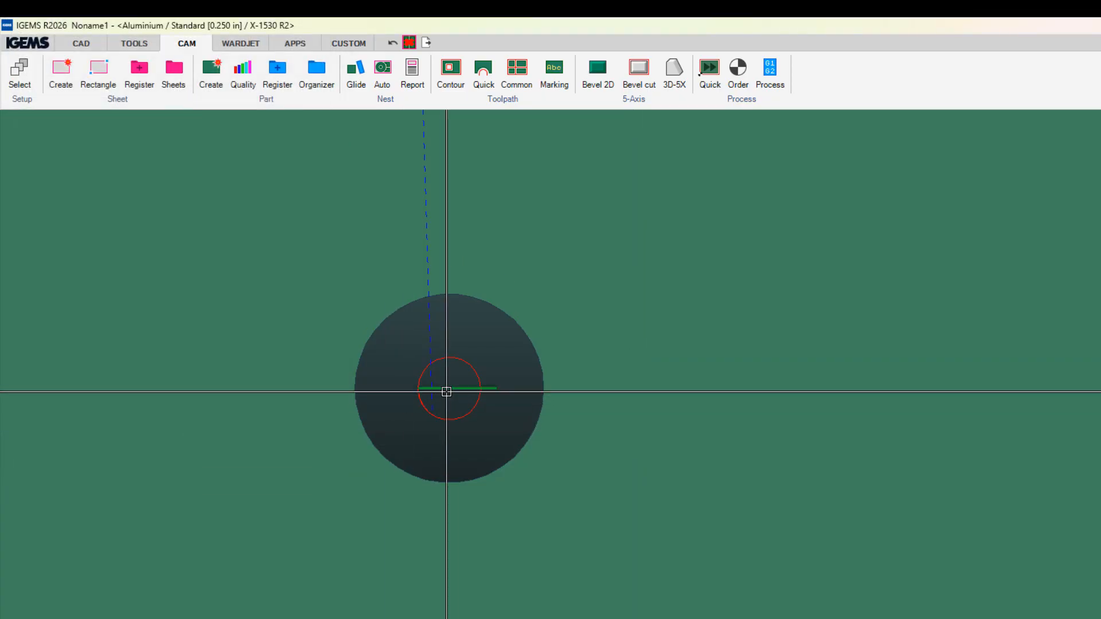
Step: Inspect the lead settings and shape of the small hole's new internal toolpath
right_click(446, 392)
click(461, 401)
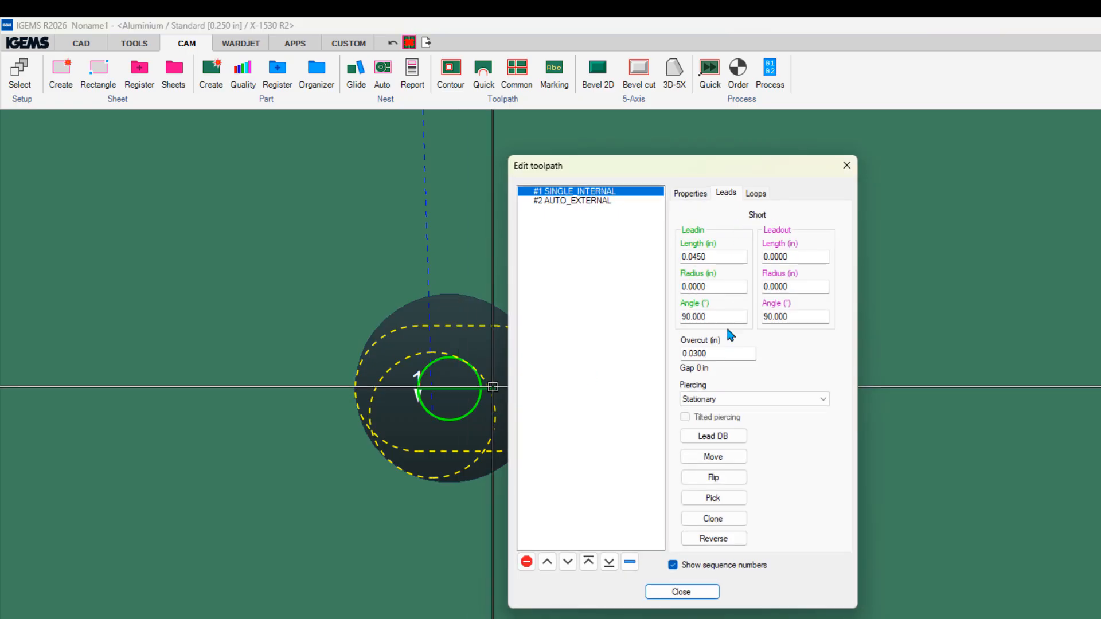
click(681, 592)
scroll(502, 396, up, 5)
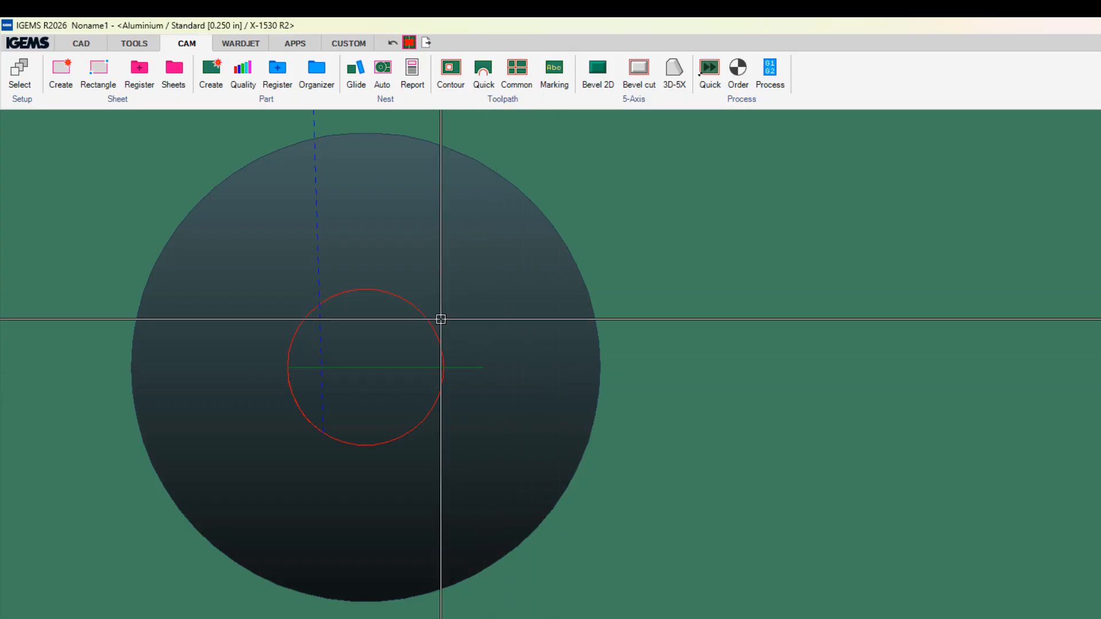
scroll(523, 364, down, 4)
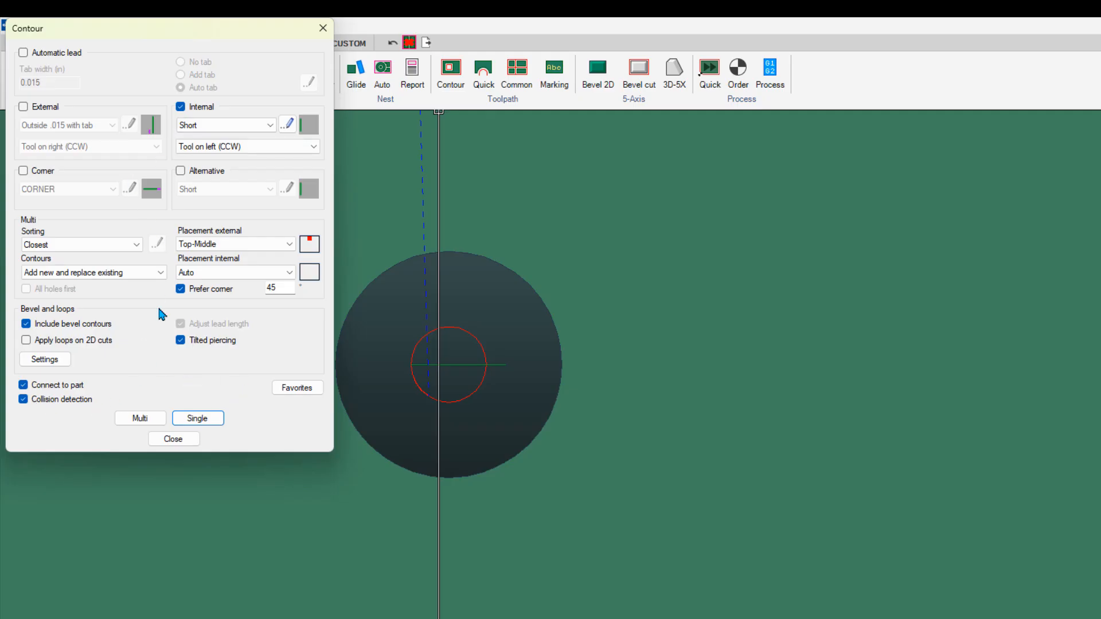
Step: Restore the contour settings to External Outside .015 with tab, Internal DYNAMIC and Alternative Short
click(197, 125)
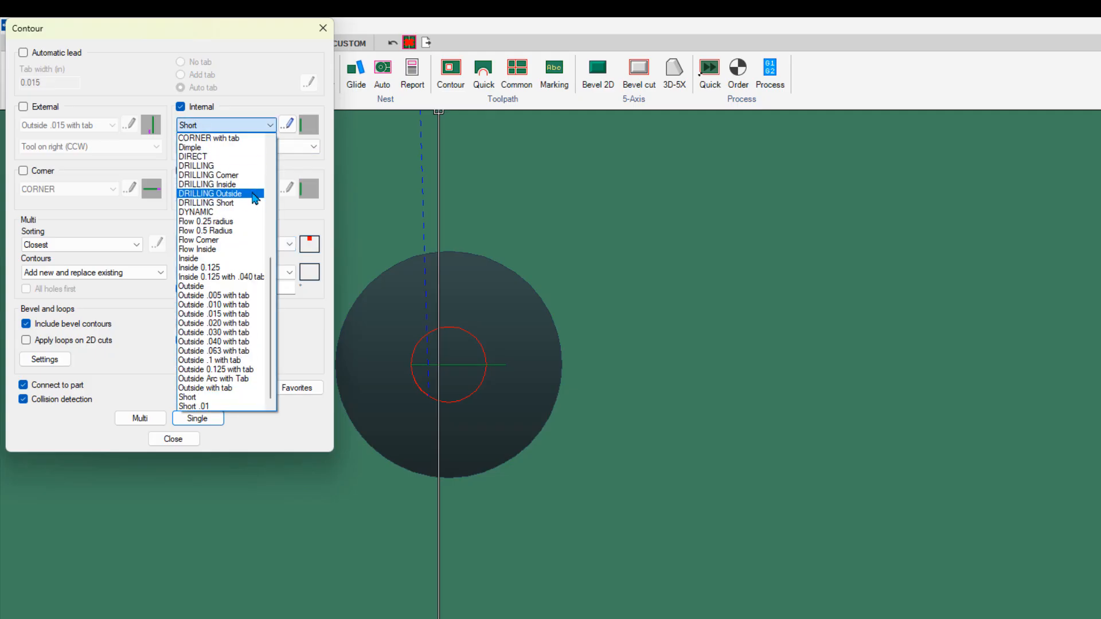
click(241, 212)
click(209, 174)
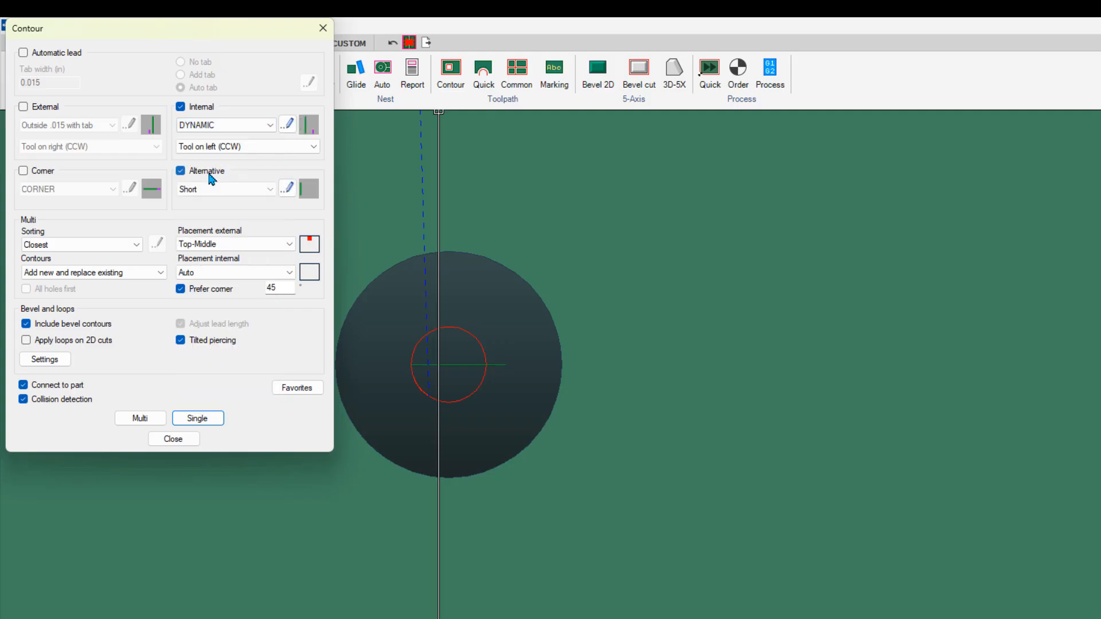
click(49, 108)
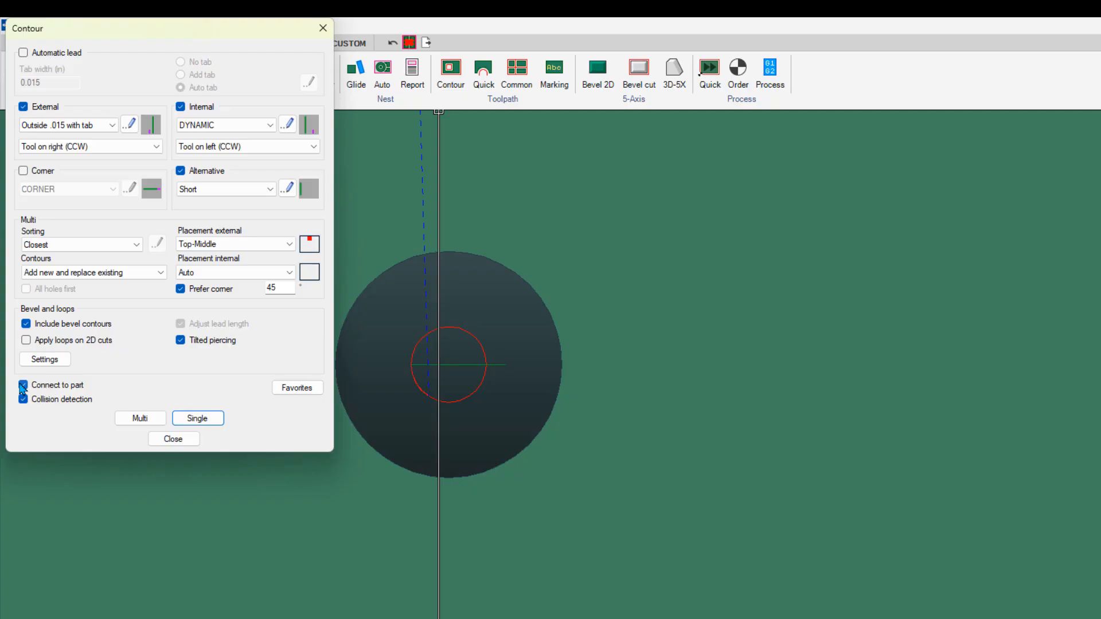
click(173, 438)
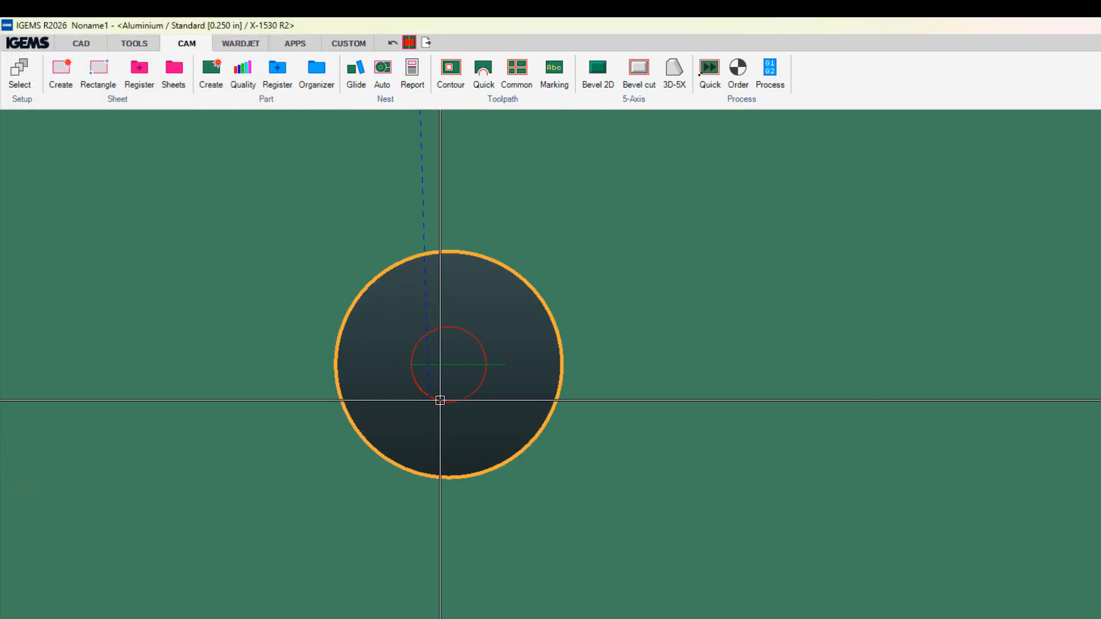
Step: Move the small square part, together with its connected toolpath, horizontally to the right
scroll(440, 401, down, 5)
middle_drag(437, 404, 428, 425)
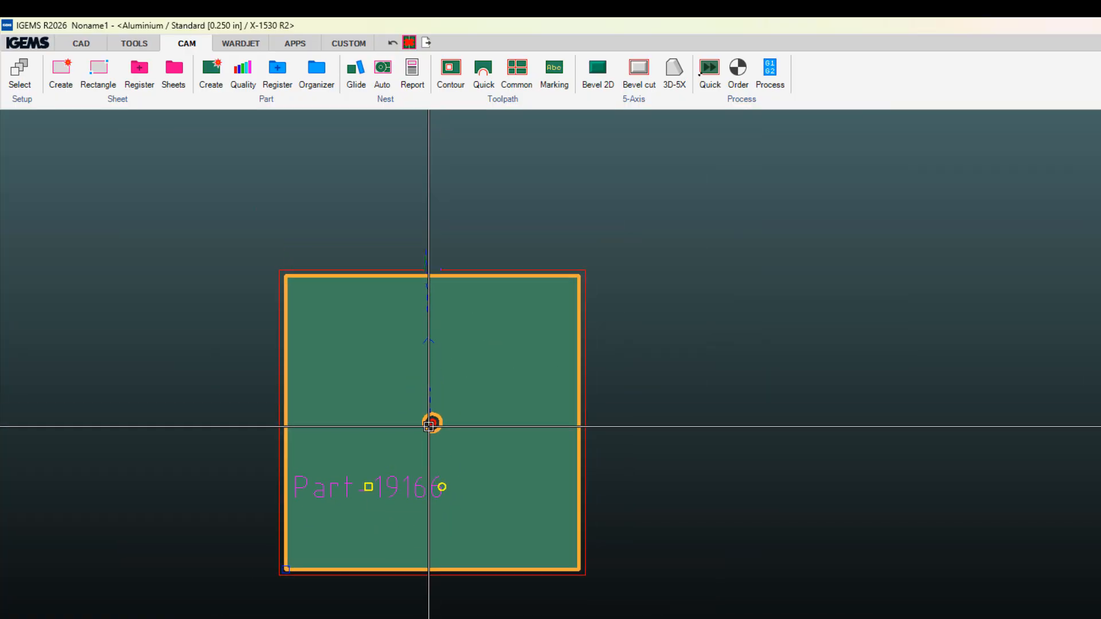
scroll(438, 366, up, 2)
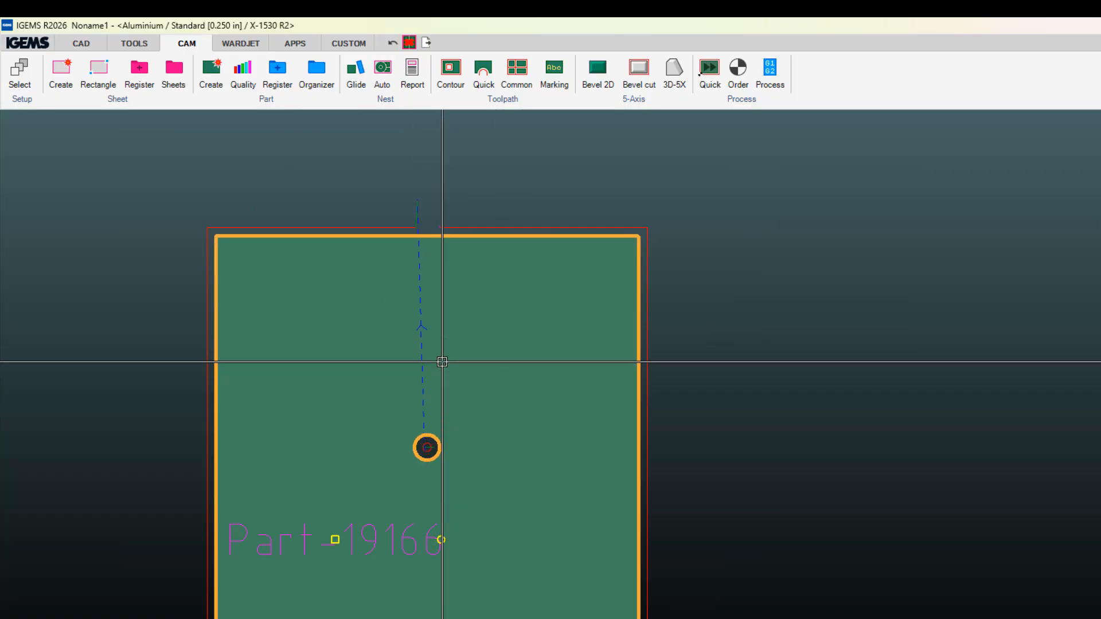
scroll(472, 392, down, 3)
click(475, 448)
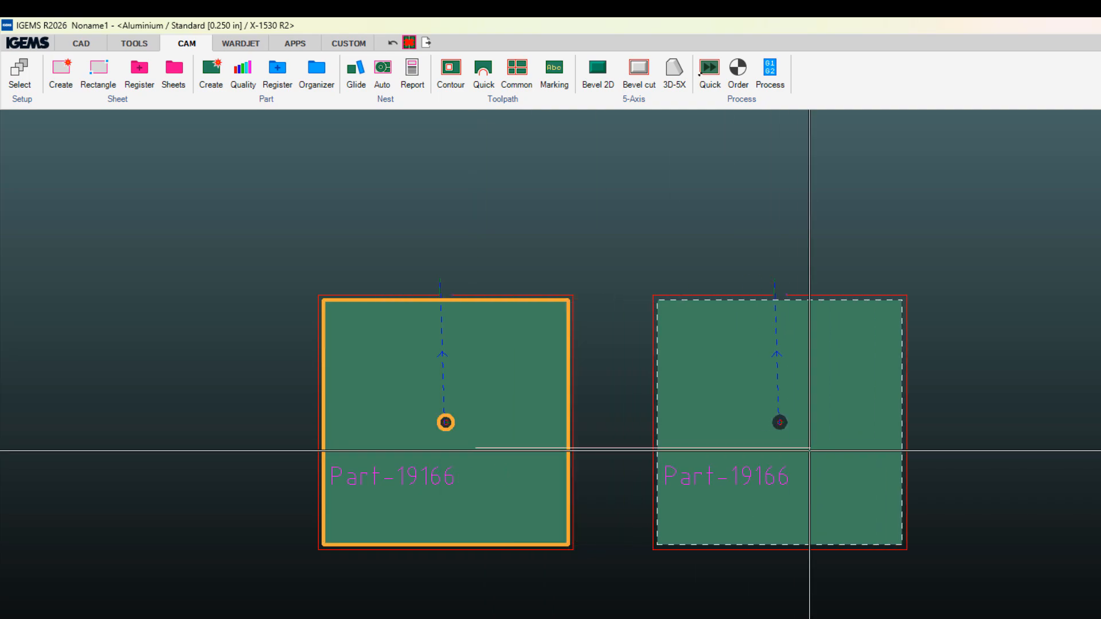
click(810, 448)
middle_drag(801, 431, 617, 460)
scroll(639, 452, up, 2)
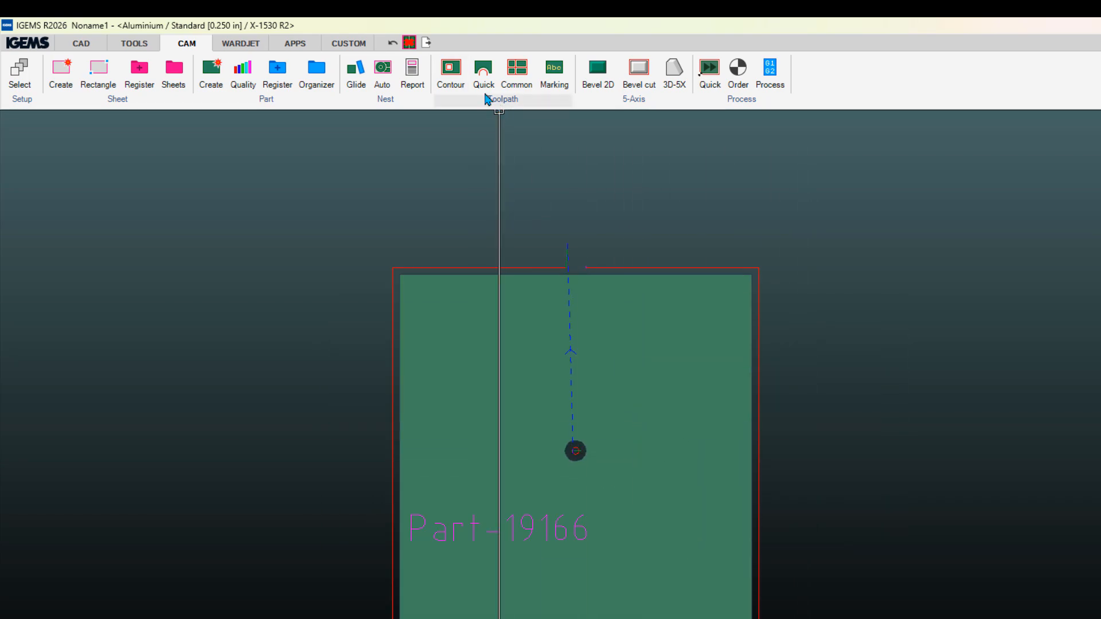
Step: Enable Automatic lead, turn off Connect to part, and add multi contours to the small square part
click(449, 74)
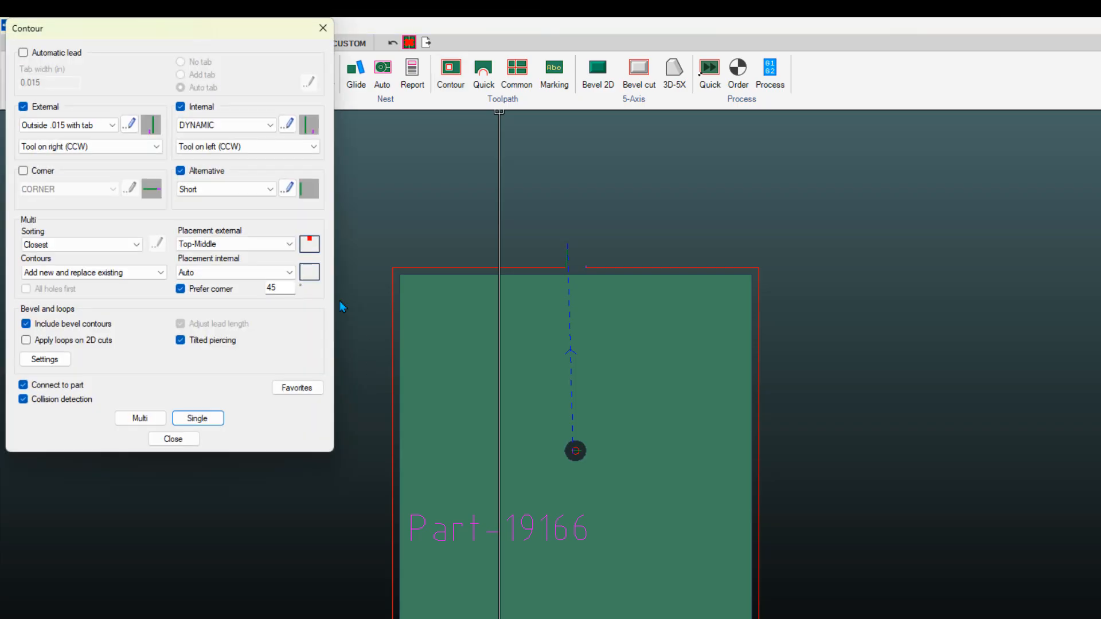
click(41, 55)
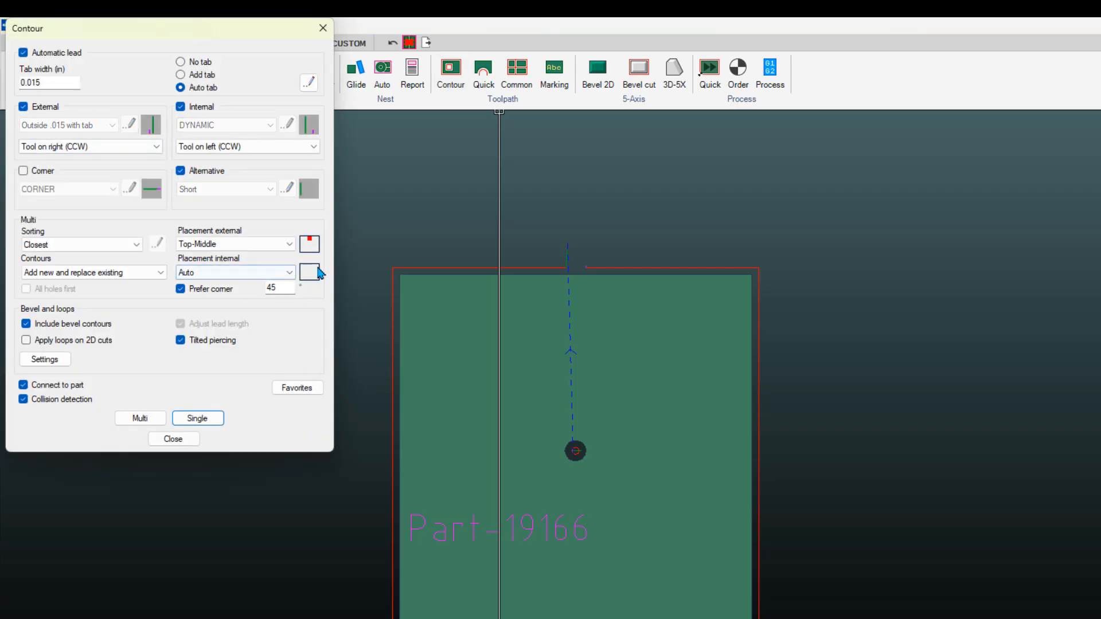
click(23, 385)
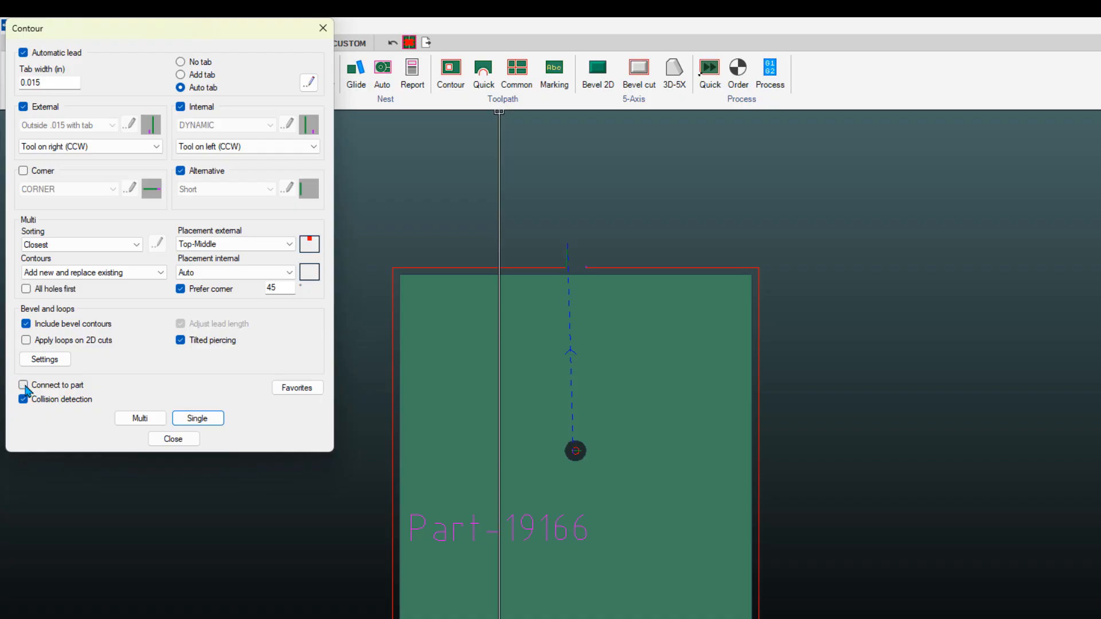
click(141, 418)
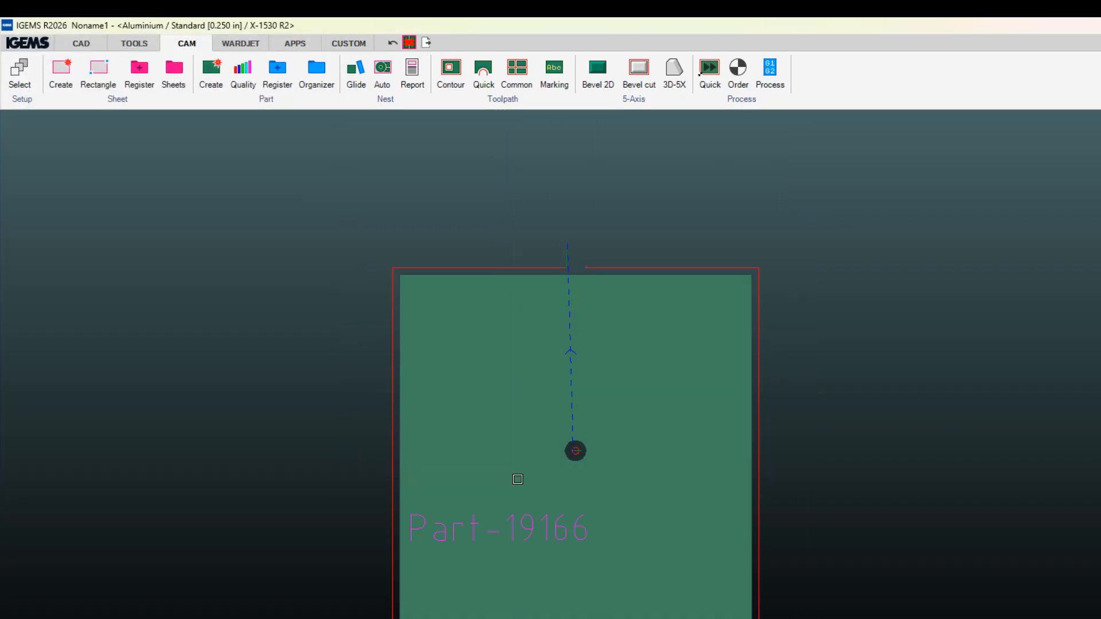
scroll(602, 335, up, 3)
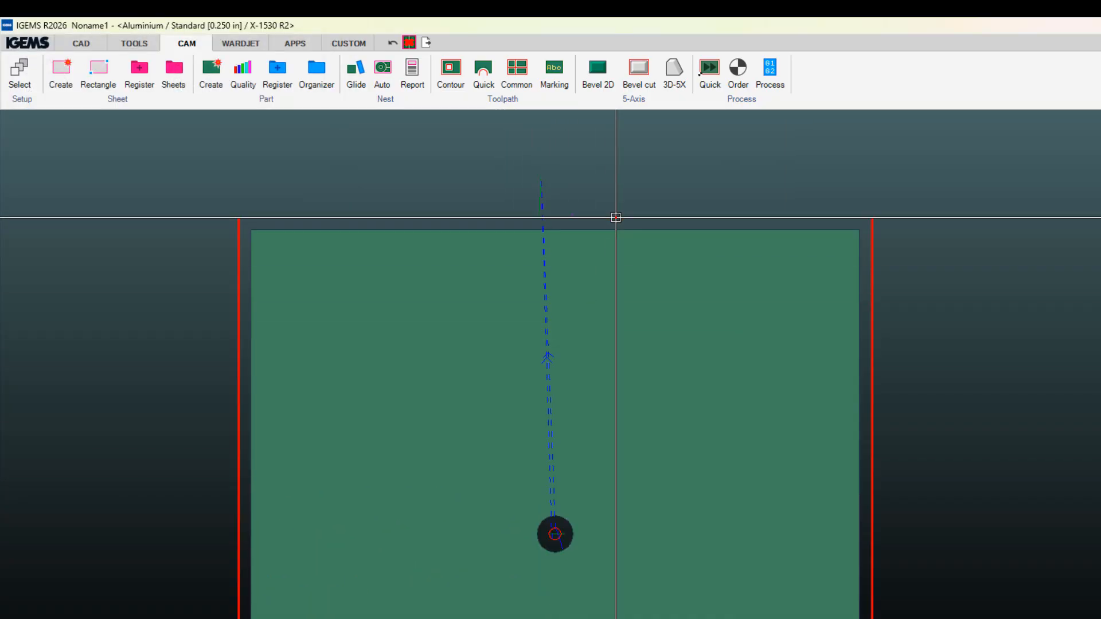
Step: Move the unconnected toolpath off the small square part to the empty area on its right
scroll(620, 235, down, 2)
click(631, 261)
scroll(643, 321, down, 4)
drag(653, 361, 369, 388)
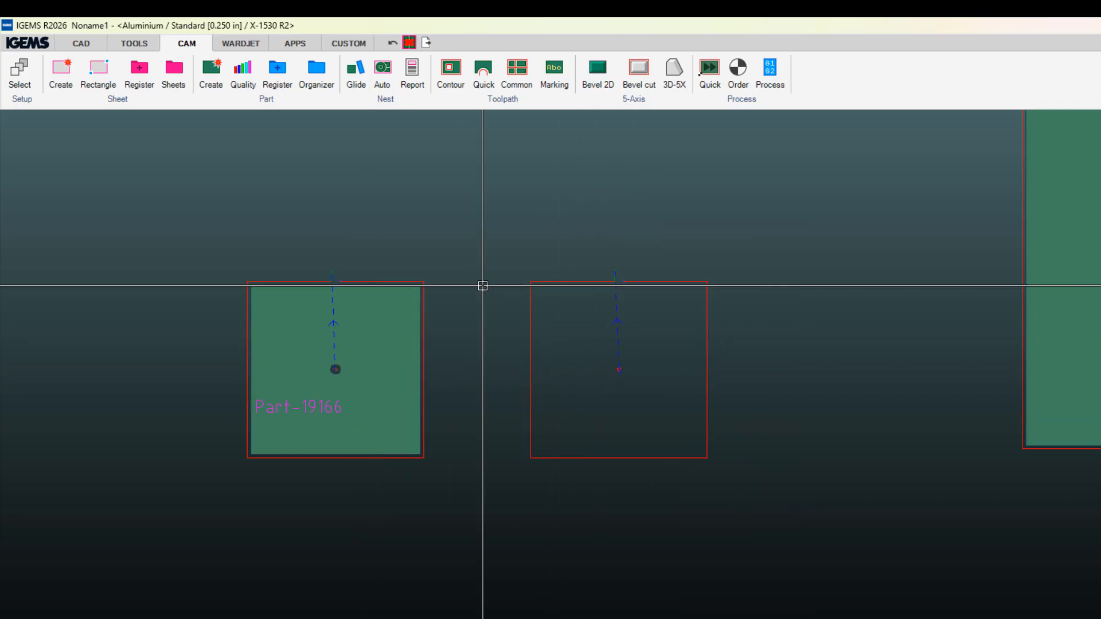
Step: Delete the toolpaths on and beside the small square part and add multi contours again with Connect to part off
click(483, 84)
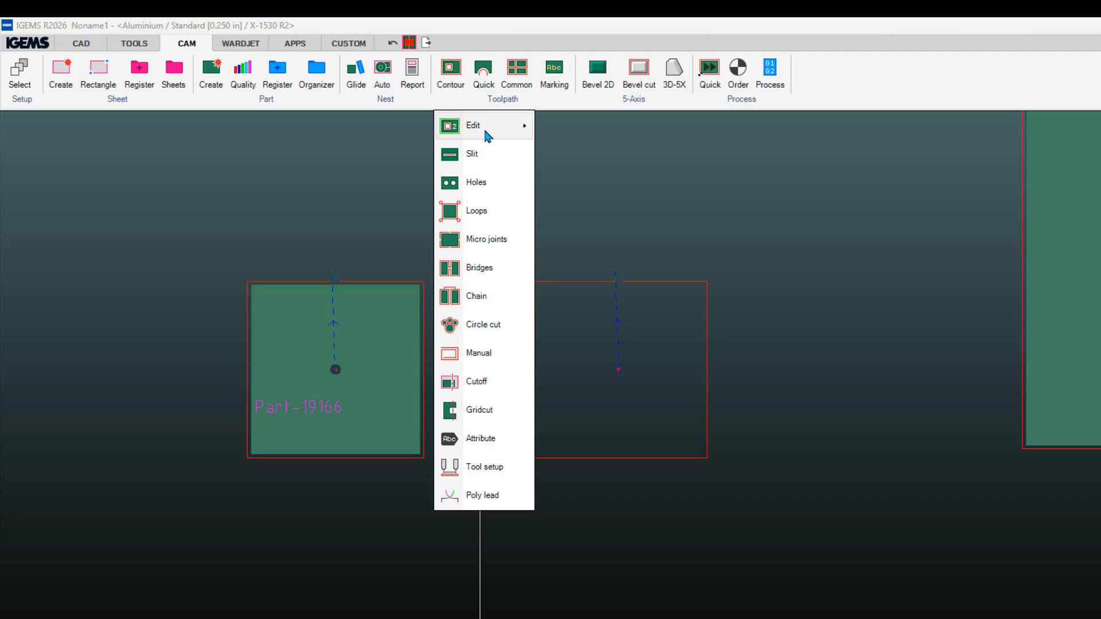
mouse_move(483, 126)
click(560, 160)
drag(627, 233, 238, 454)
key(Delete)
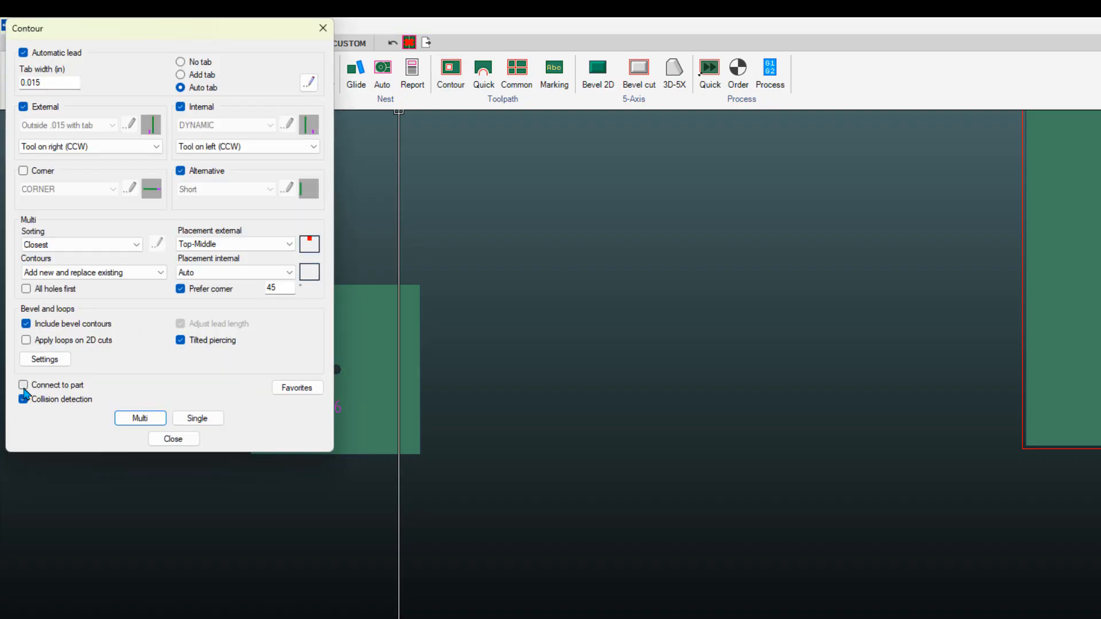
click(125, 423)
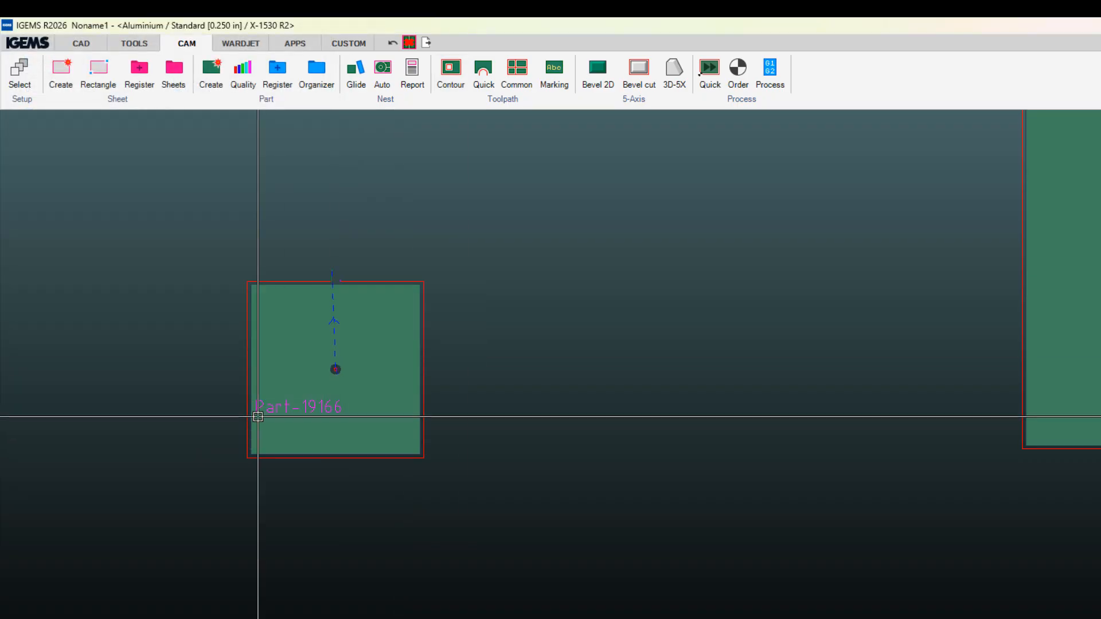
scroll(431, 378, up, 1)
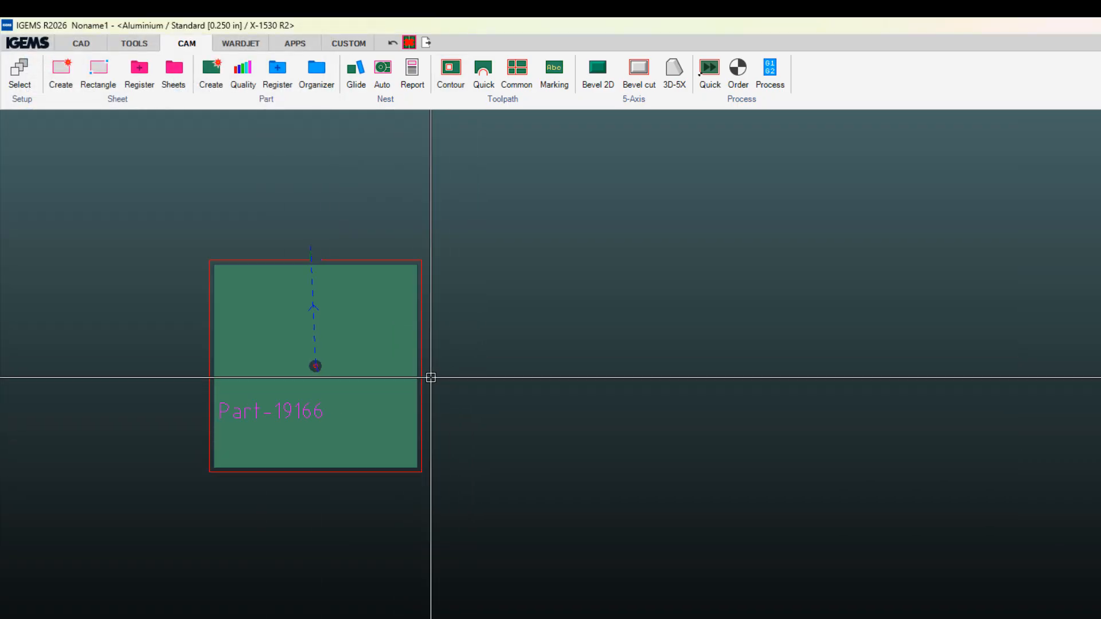
Step: Move the unconnected toolpath to the right of the small square part, and undo the move
right_click(437, 570)
click(414, 580)
click(804, 559)
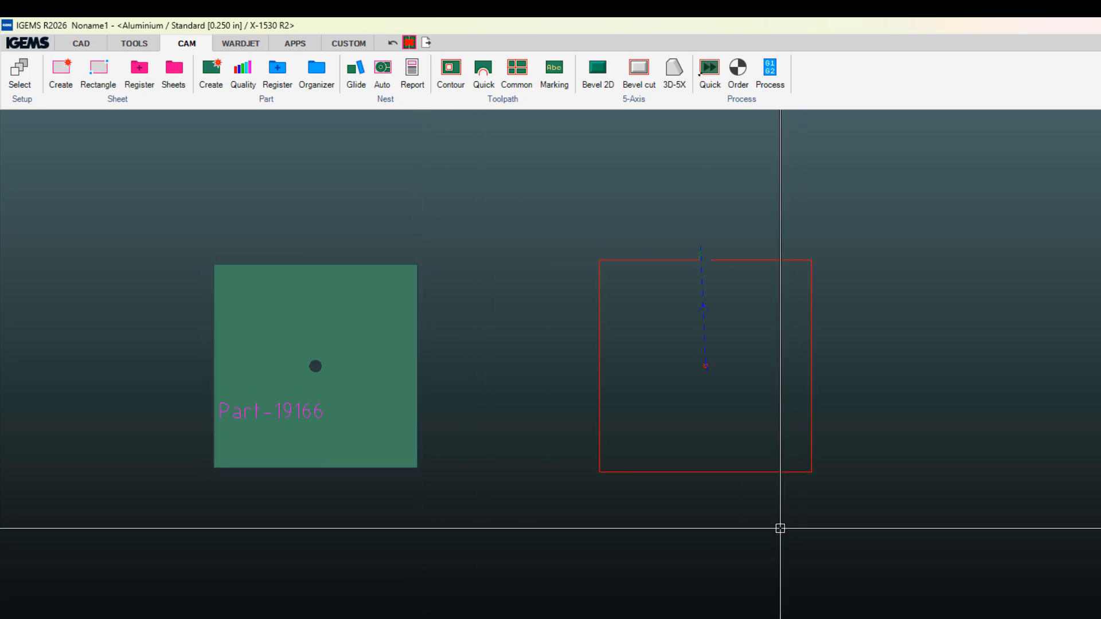
key(ctrl+z)
scroll(644, 537, down, 2)
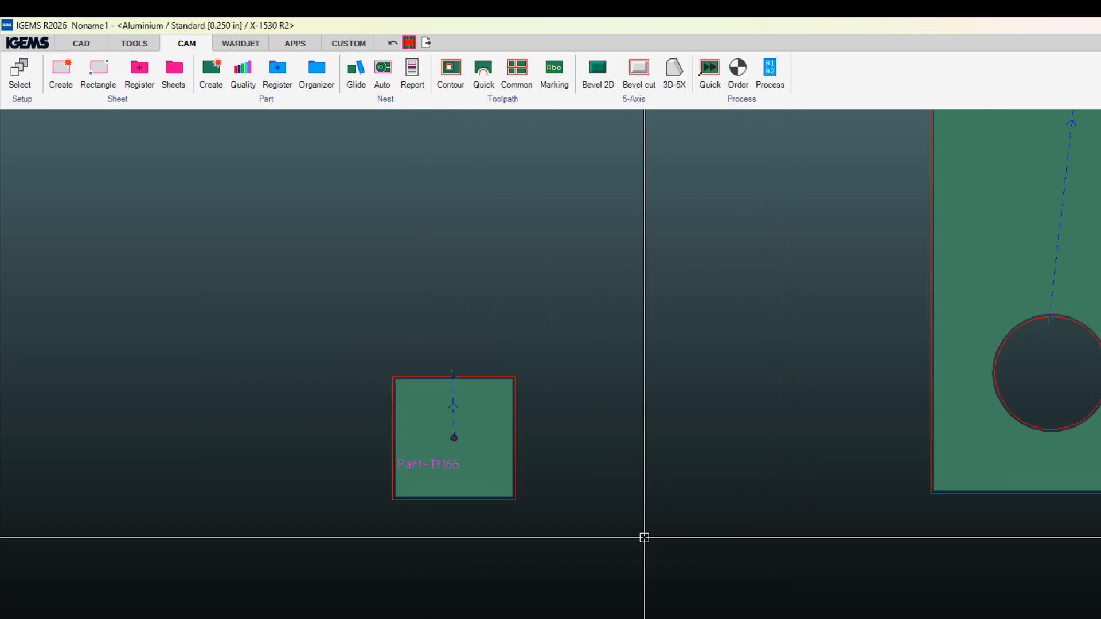
scroll(637, 541, down, 4)
middle_drag(634, 543, 520, 584)
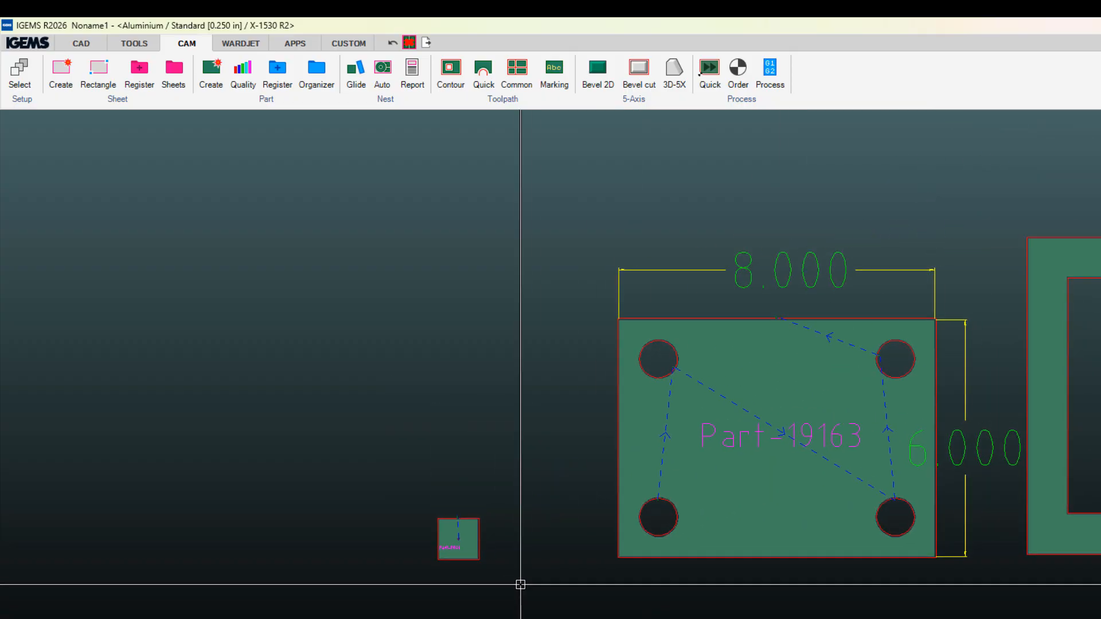
Step: Delete the small square part and copy the plate part with four corner holes to the empty area on its left
drag(527, 601, 403, 502)
key(Delete)
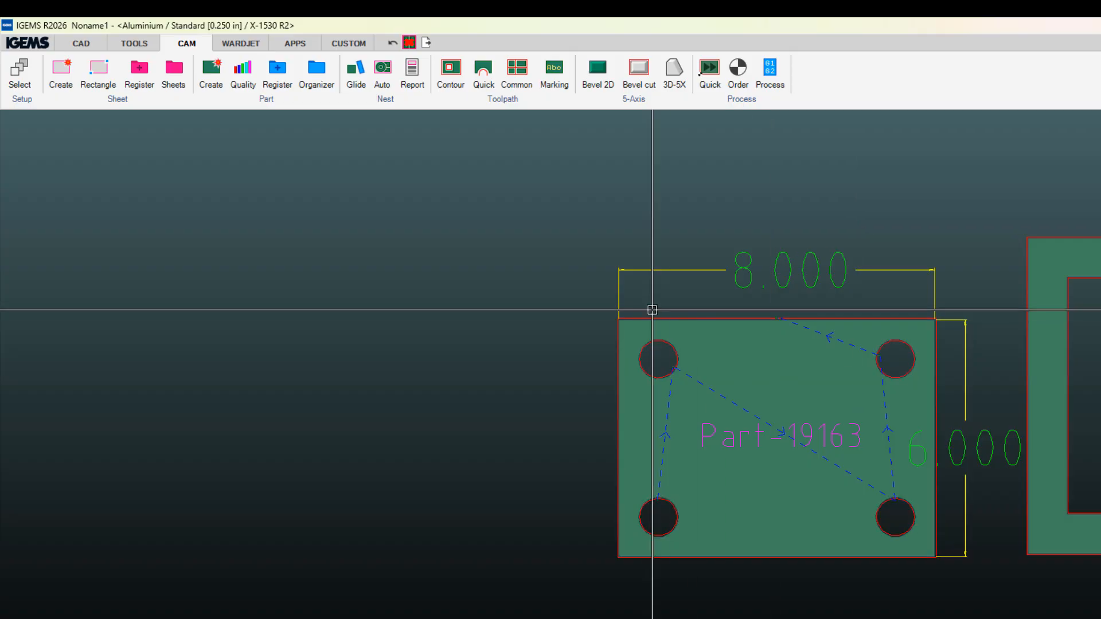
drag(638, 459, 566, 395)
key(c)
click(667, 571)
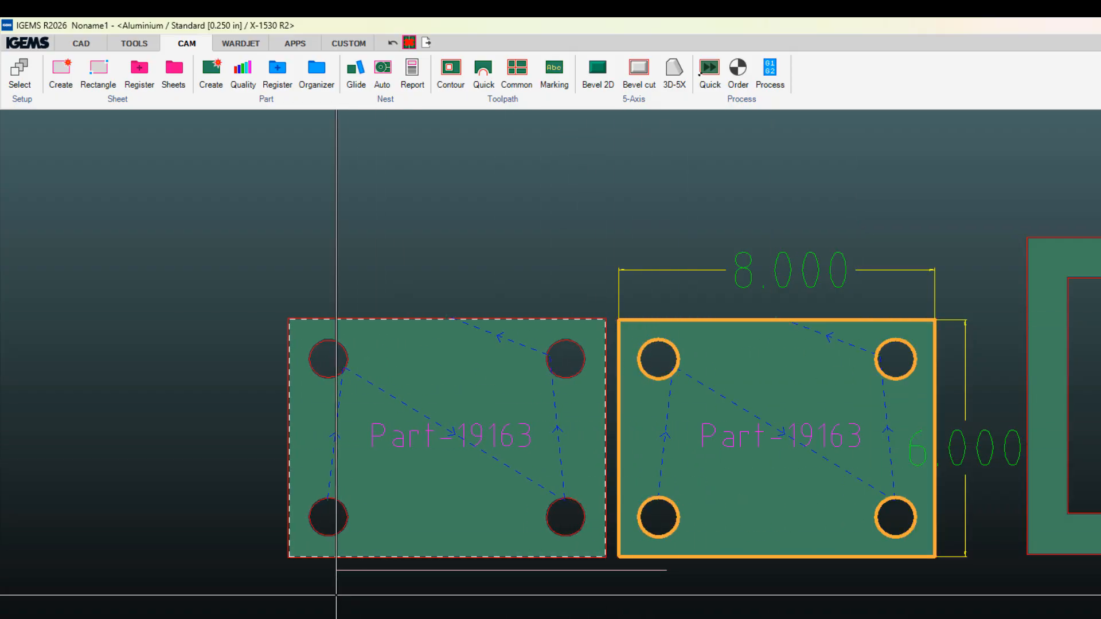
click(334, 595)
key(Escape)
Step: Delete the existing toolpaths from both four-hole plate parts
click(517, 105)
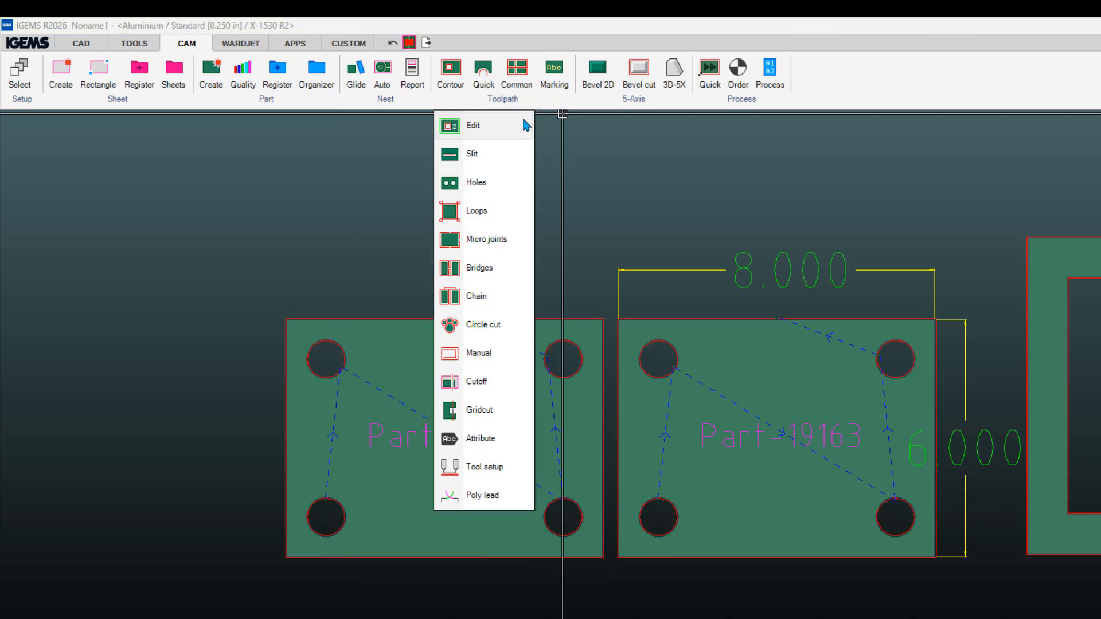
mouse_move(527, 125)
click(567, 161)
drag(236, 217, 995, 602)
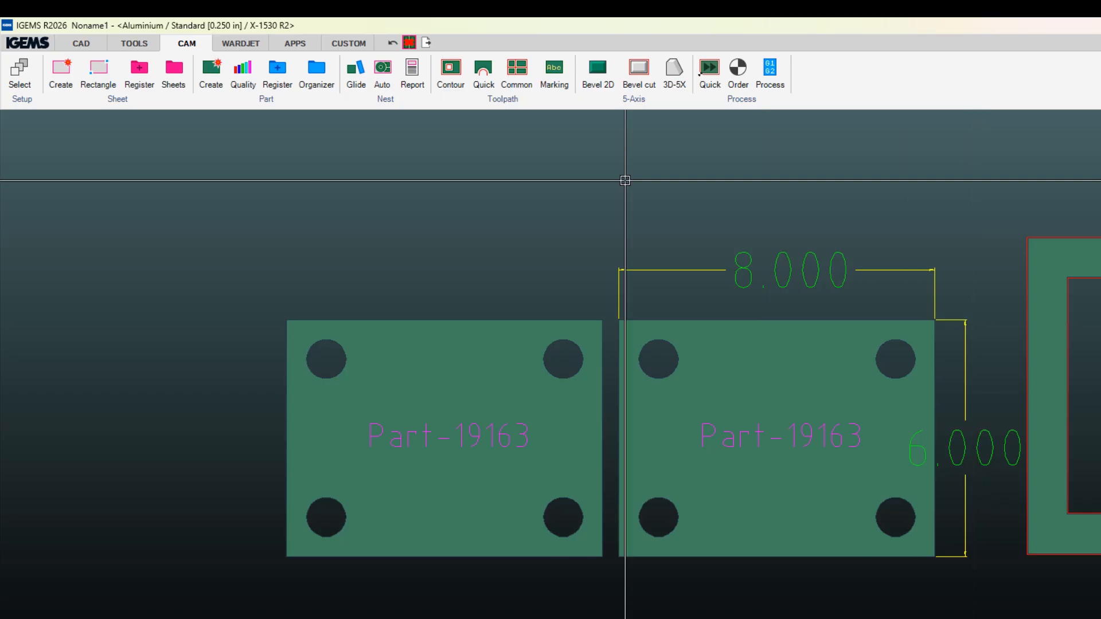
Step: Add multi contours to both four-hole plates together with Closest sorting and Connect to part off
click(450, 79)
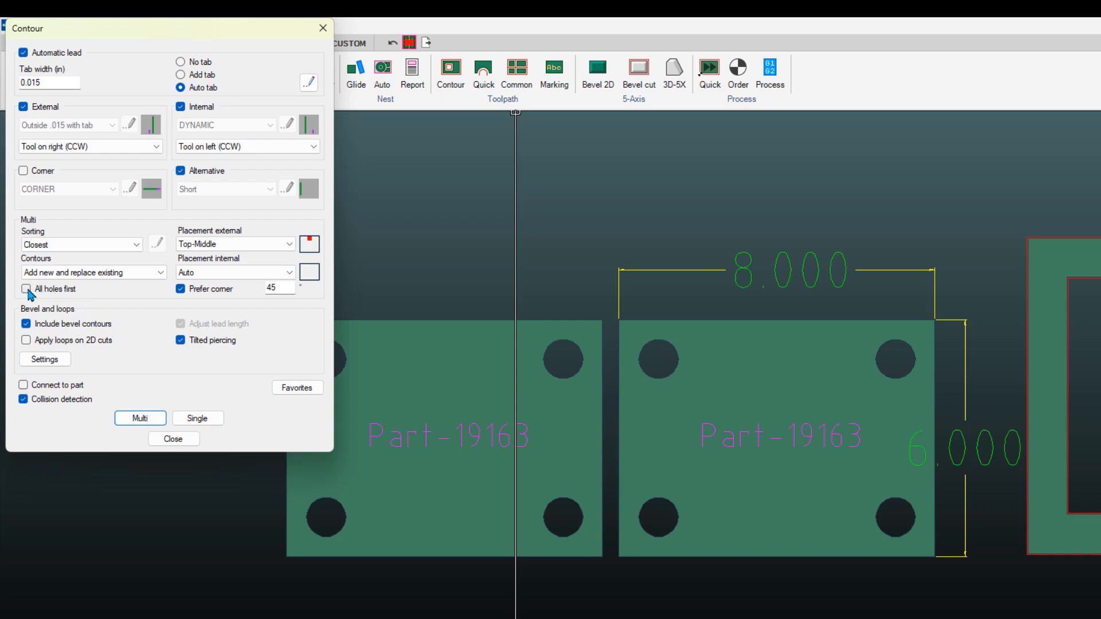
click(141, 418)
drag(246, 201, 995, 595)
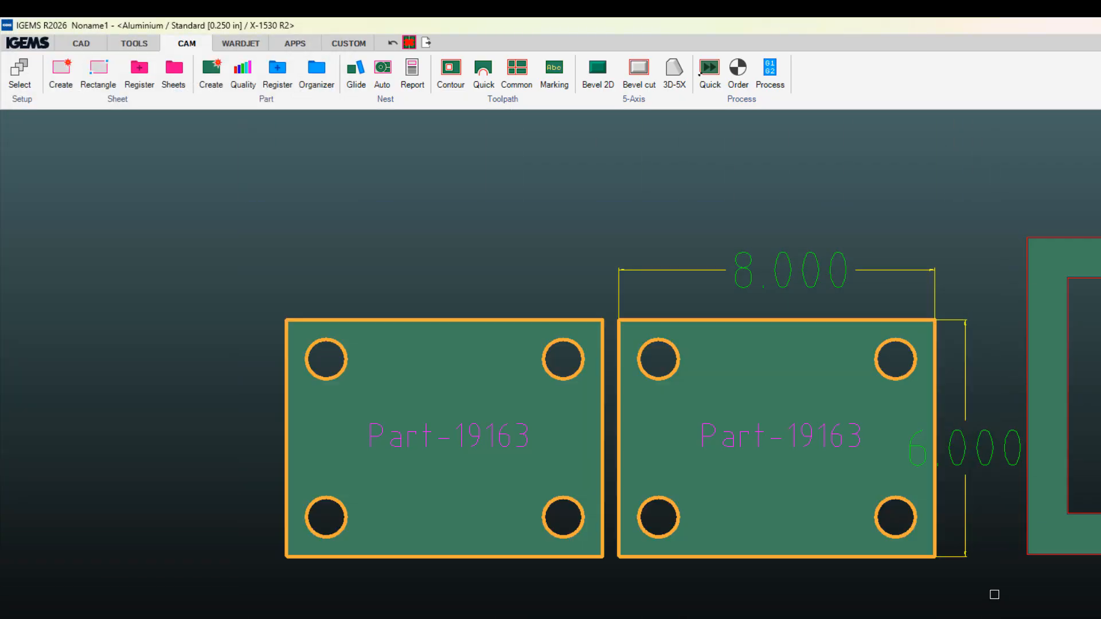
right_click(994, 595)
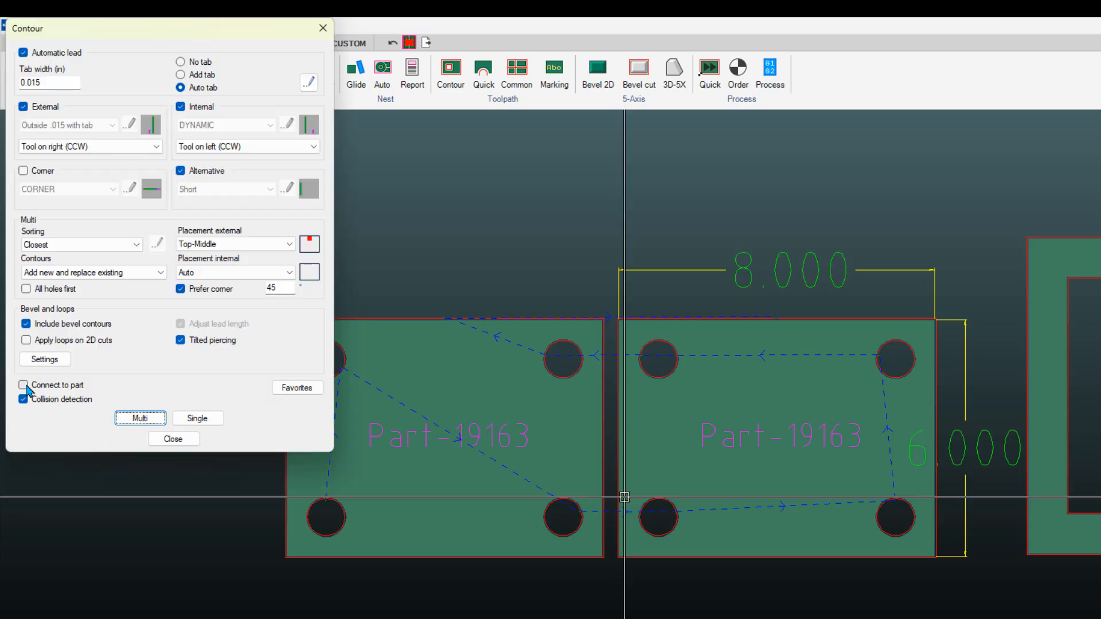
Step: Enable Connect to part, turn off Automatic lead, and inspect the external lead's definition without saving changes
click(24, 385)
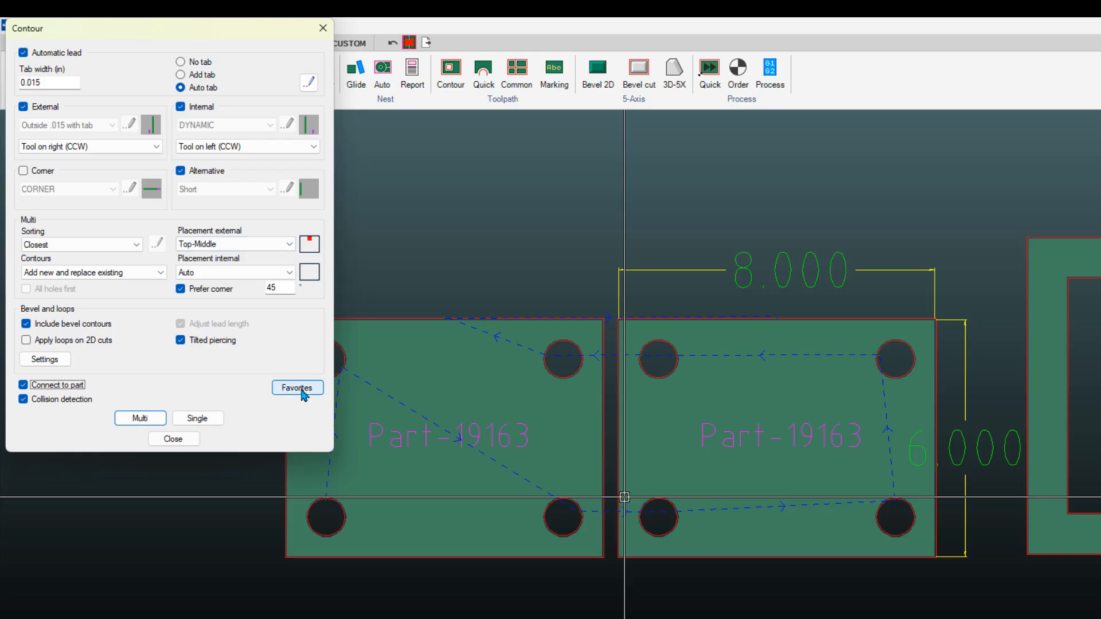
click(23, 53)
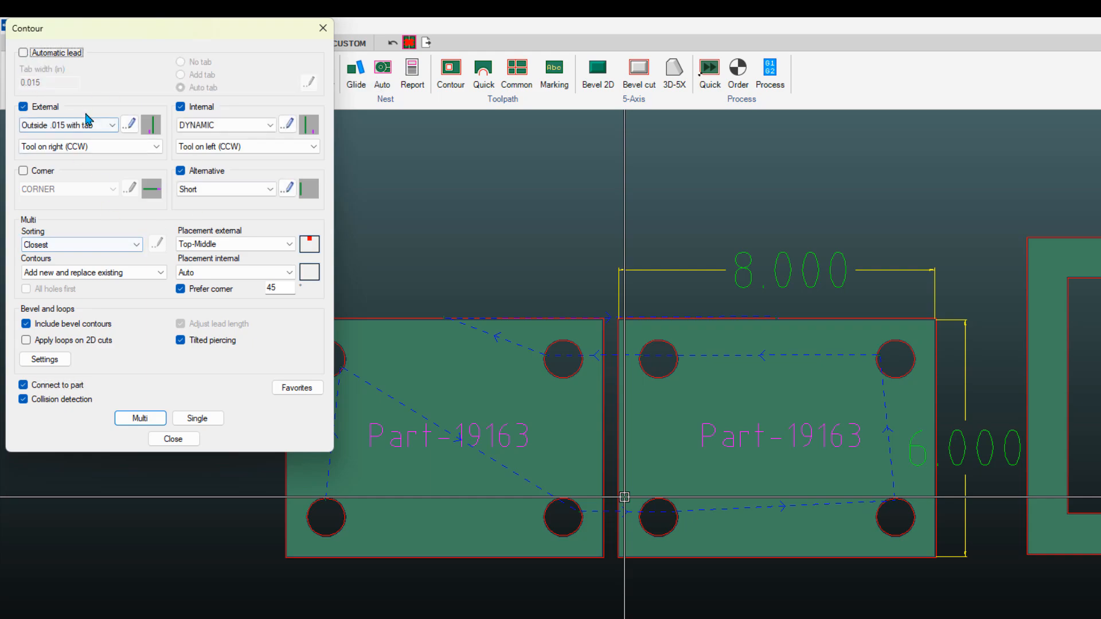
click(131, 123)
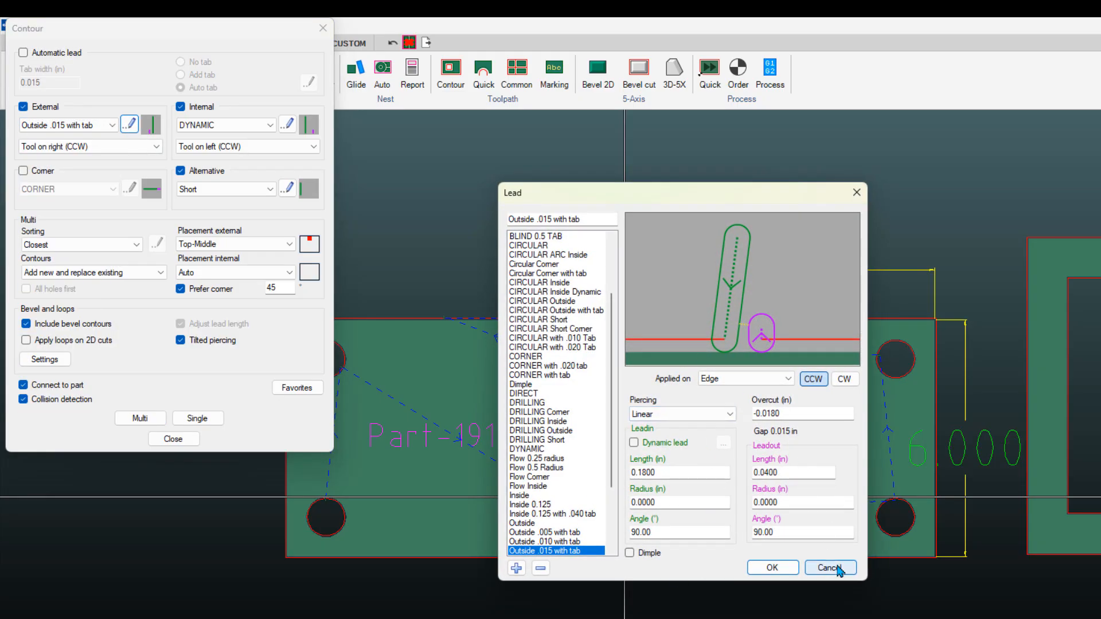
click(826, 567)
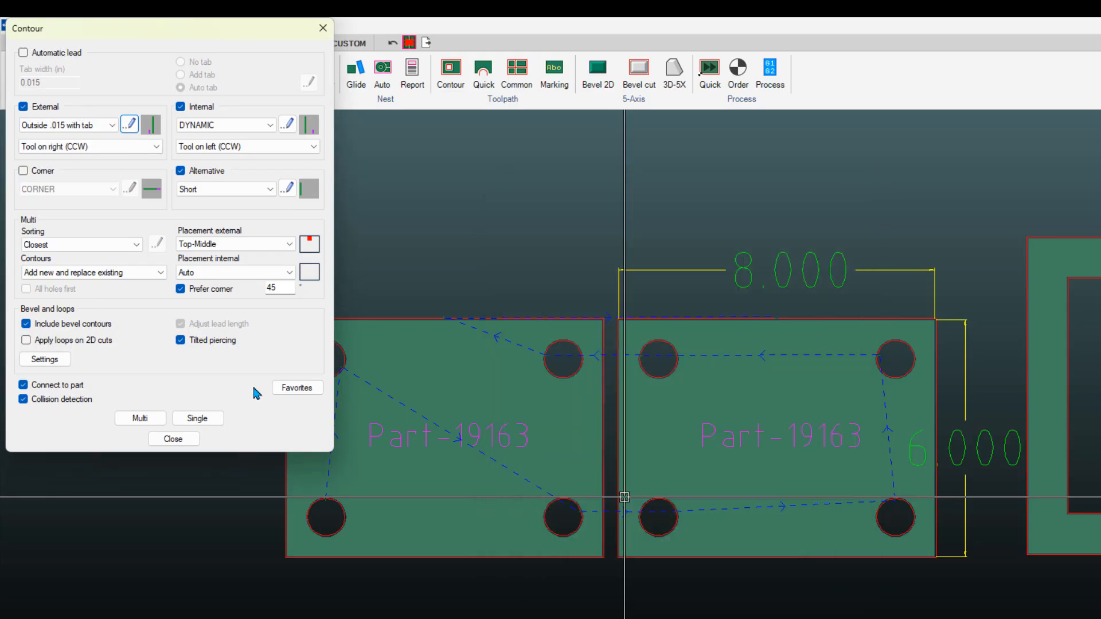